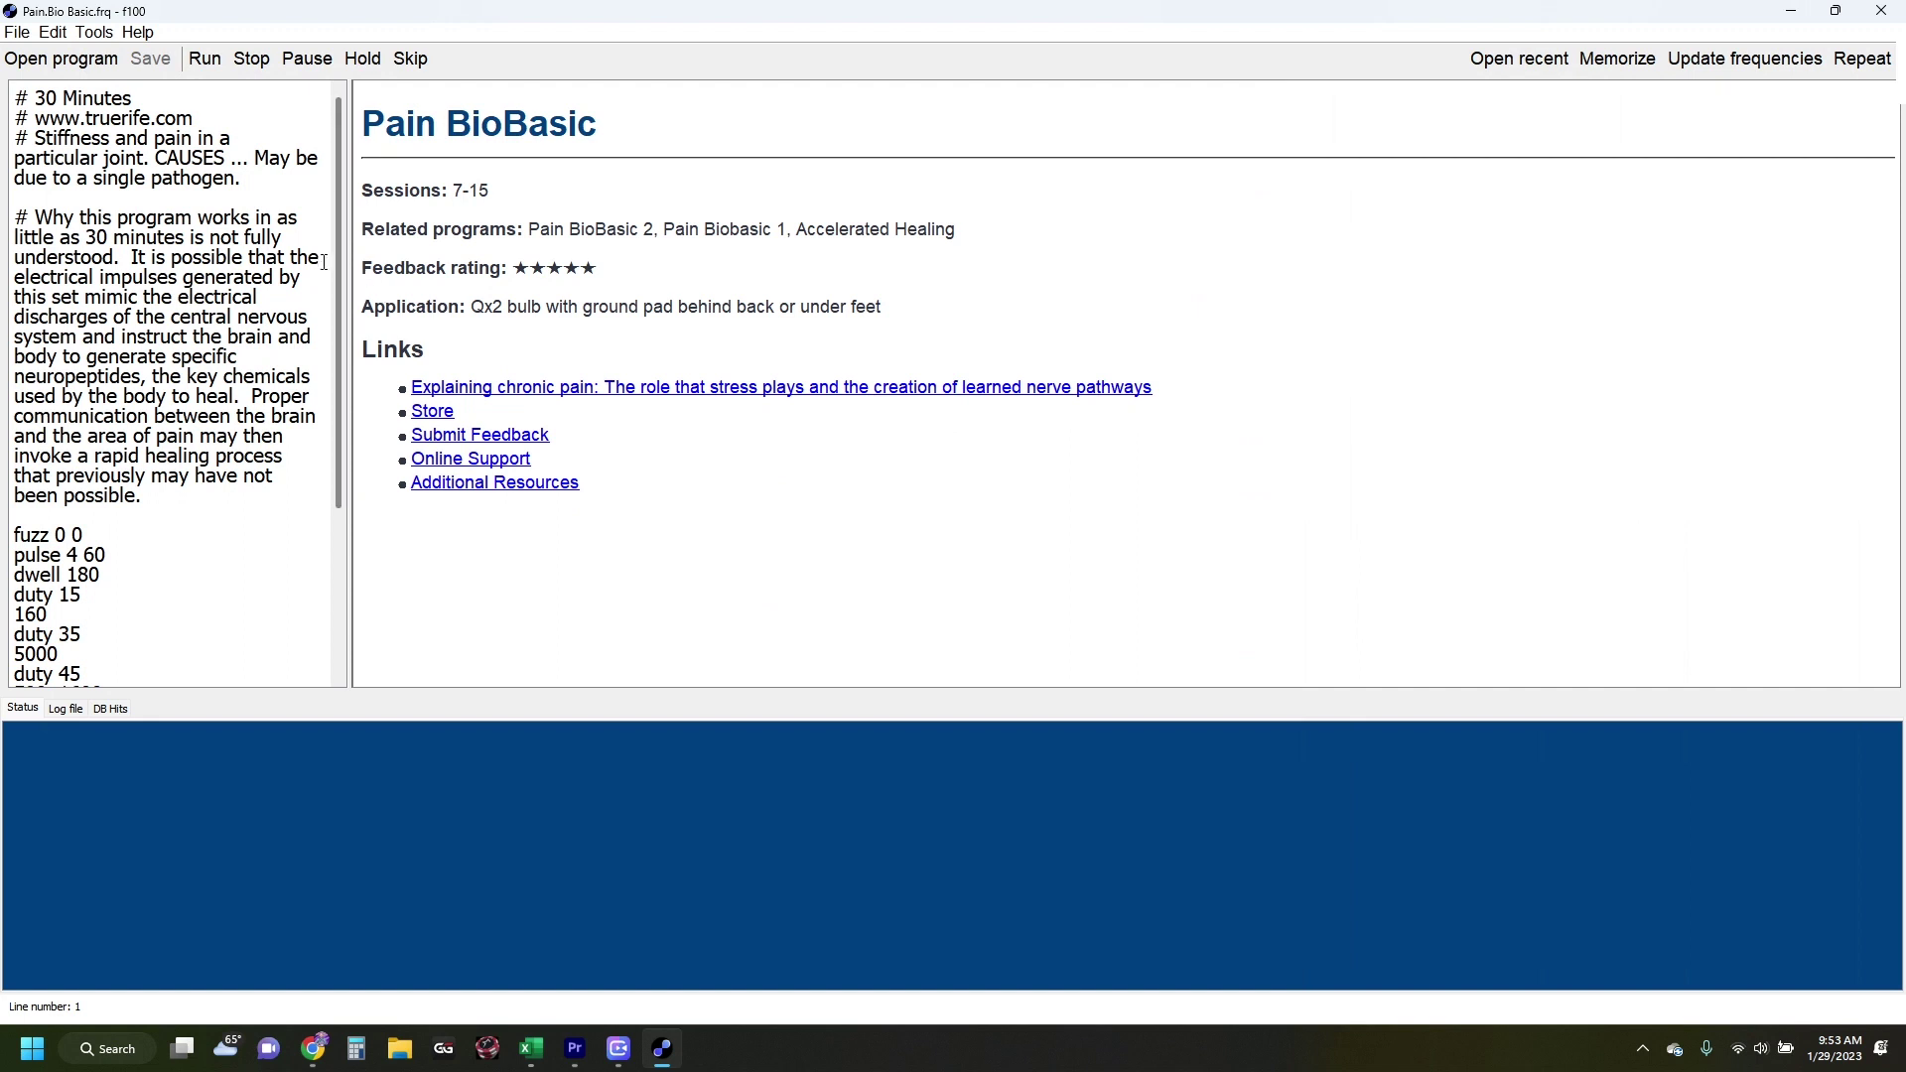
- Open the Pain.Bio Basic.frq program from the TrueRife Frequencies library
click(75, 59)
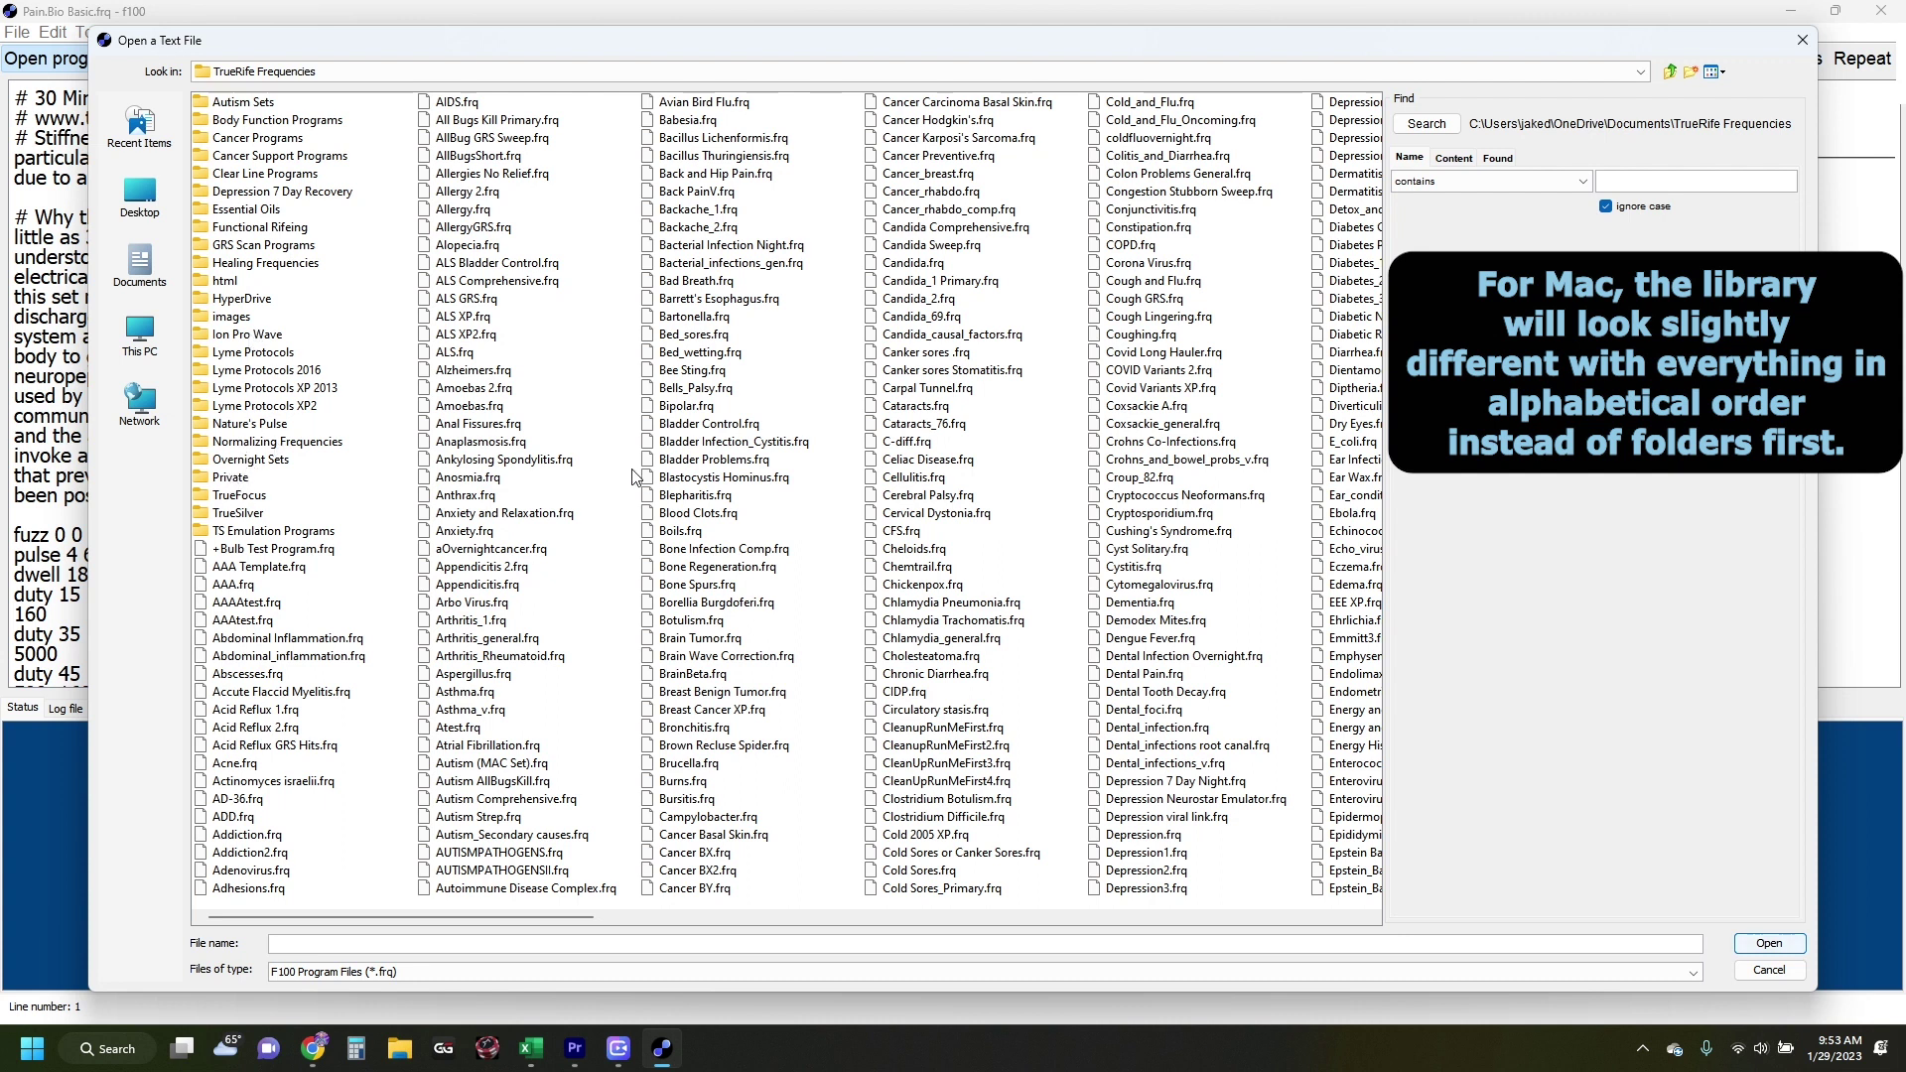
mouse_move(532, 910)
mouse_down()
mouse_move(1121, 898)
mouse_move(1337, 869)
mouse_move(565, 919)
mouse_up()
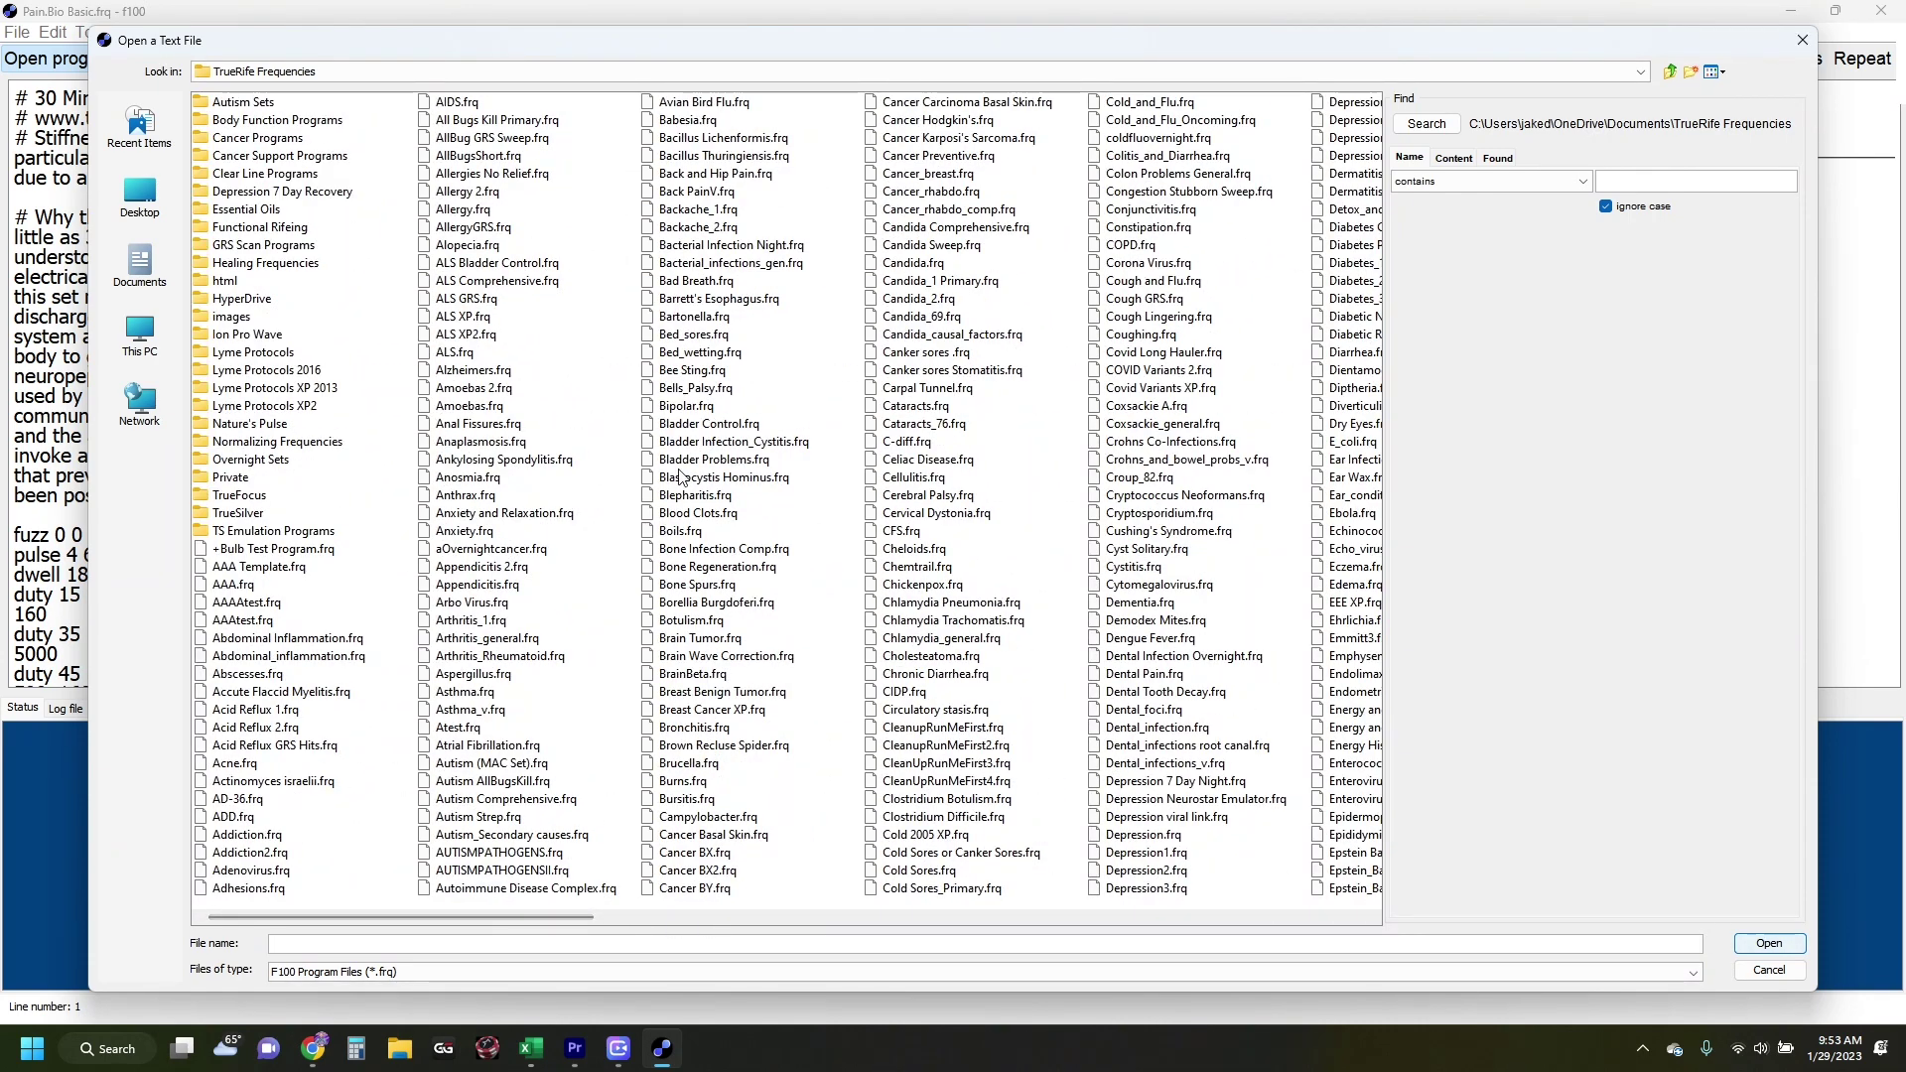
drag(560, 913, 1204, 882)
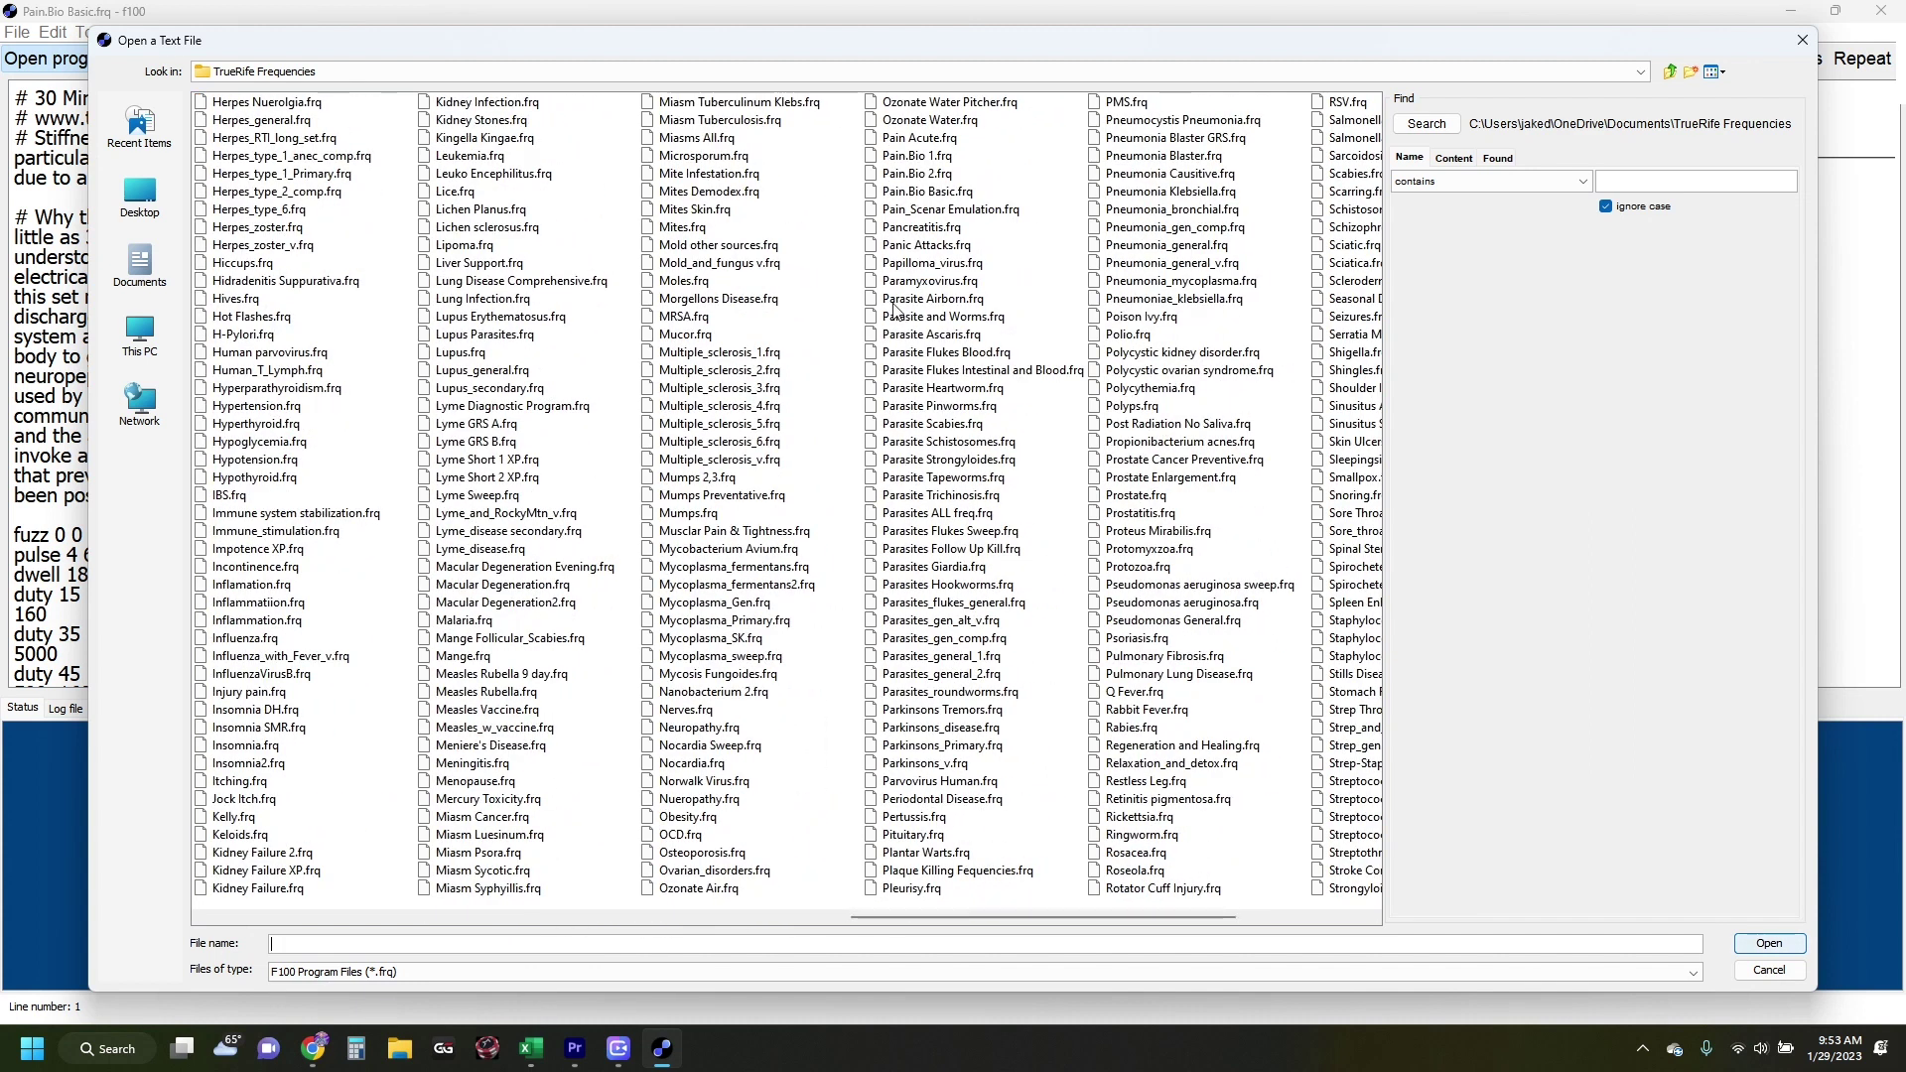
click(931, 192)
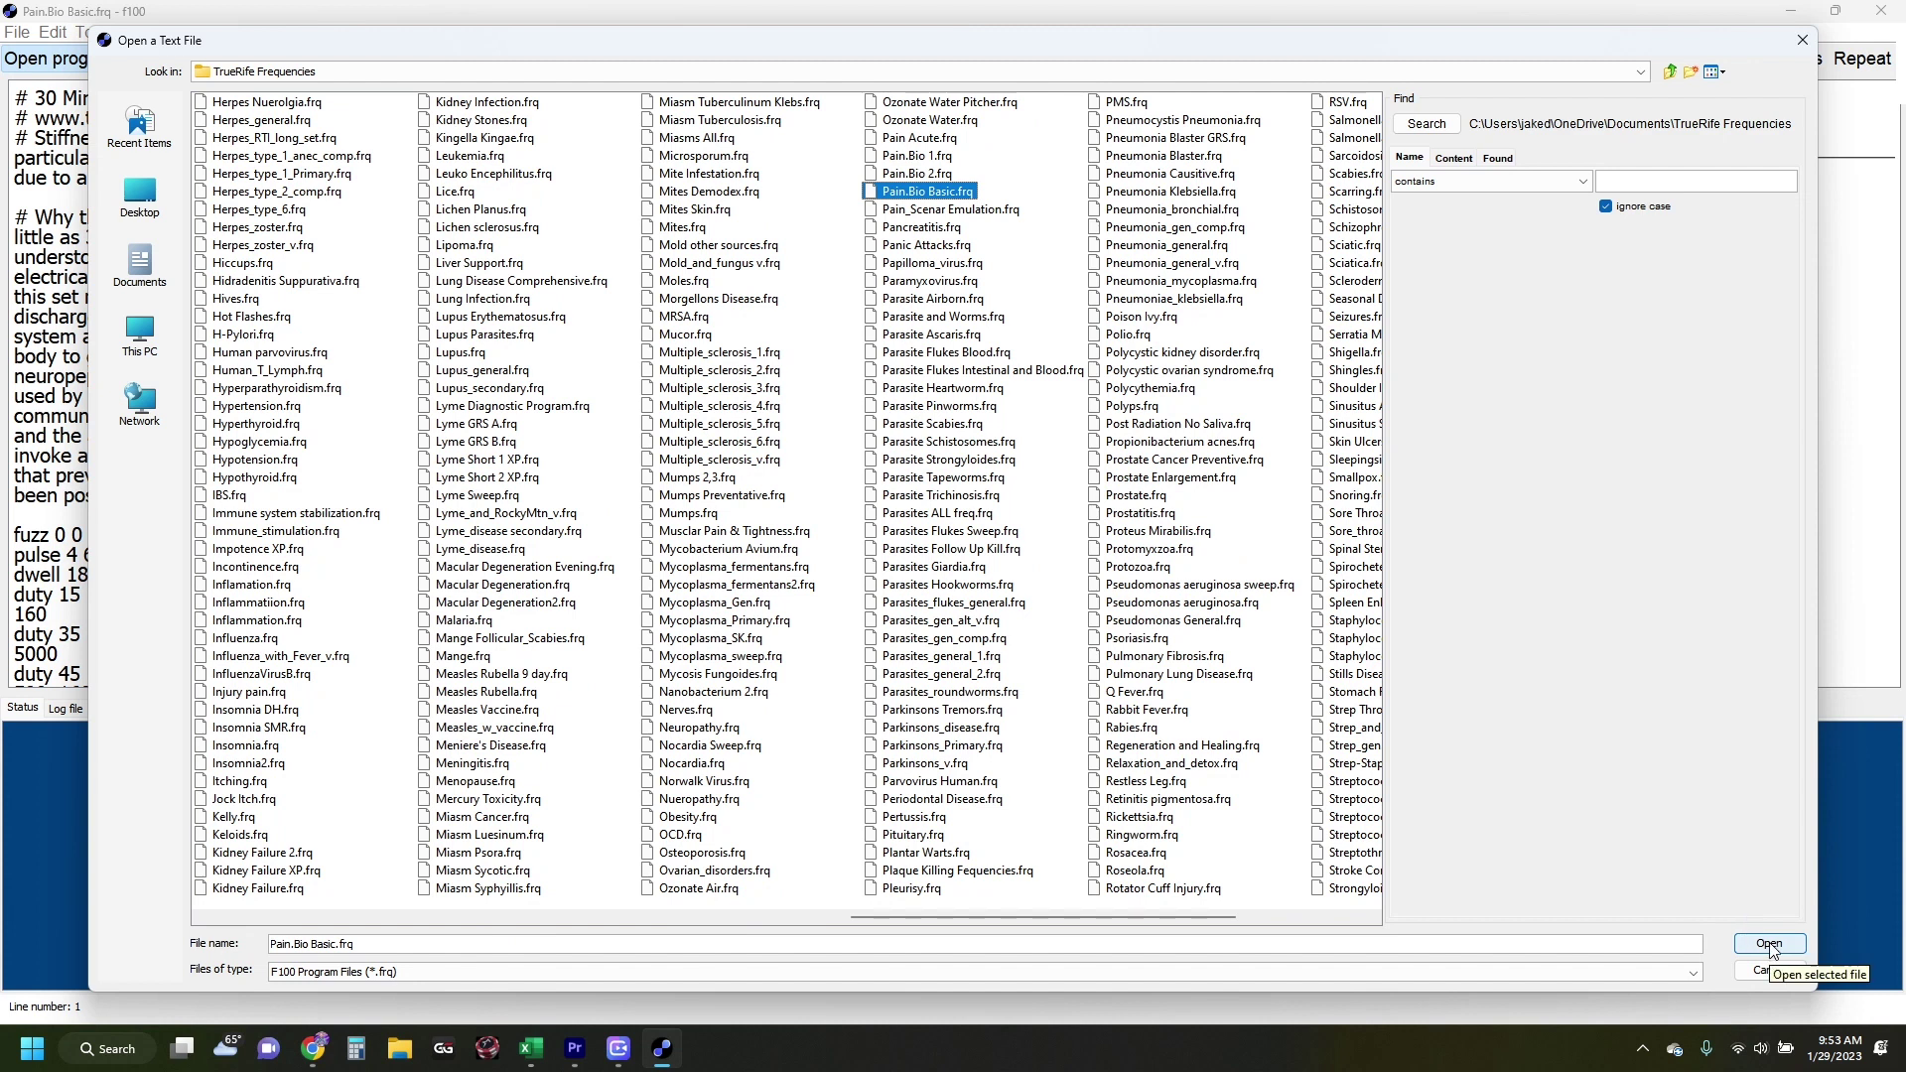
click(1769, 944)
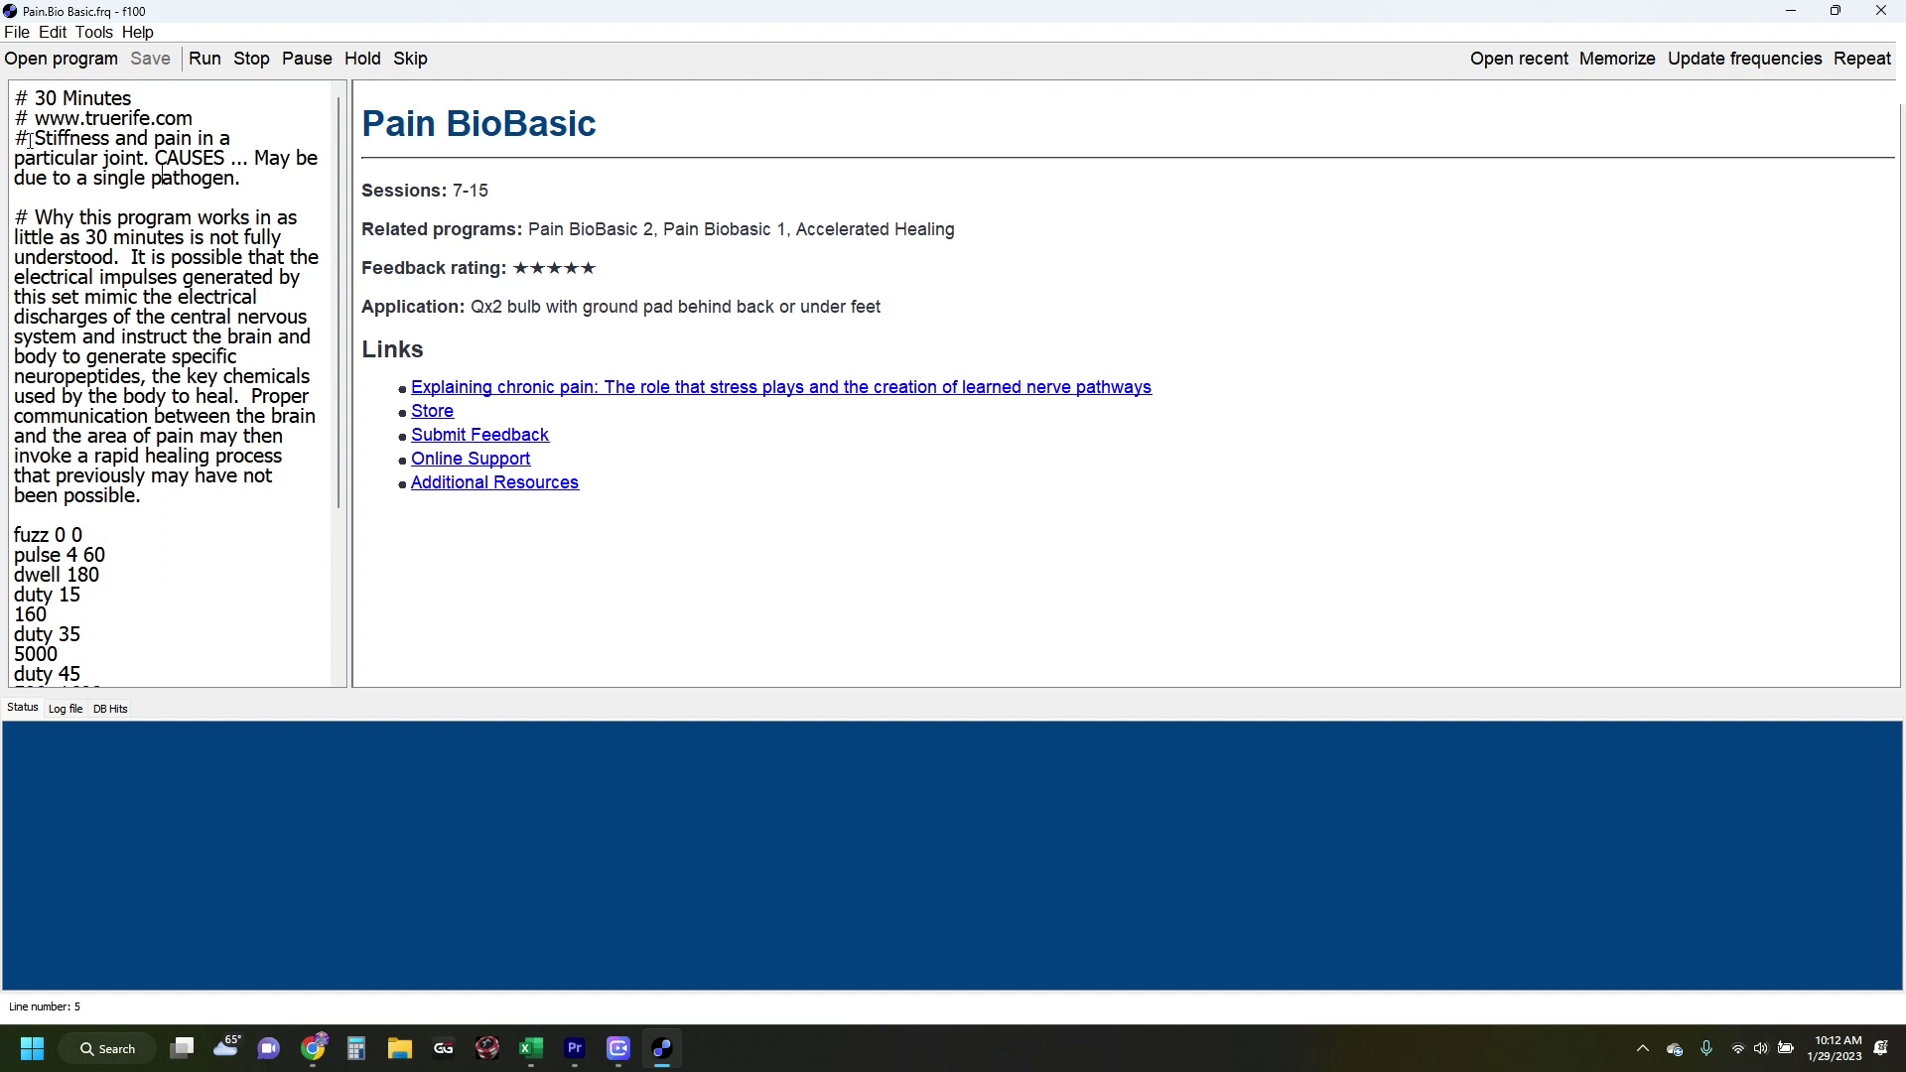
- Examine the program's comment lines, its frequency, dwell, duty and pulse commands, and the recommended number of sessions
drag(31, 140, 69, 140)
click(191, 236)
scroll(112, 421, down, 4)
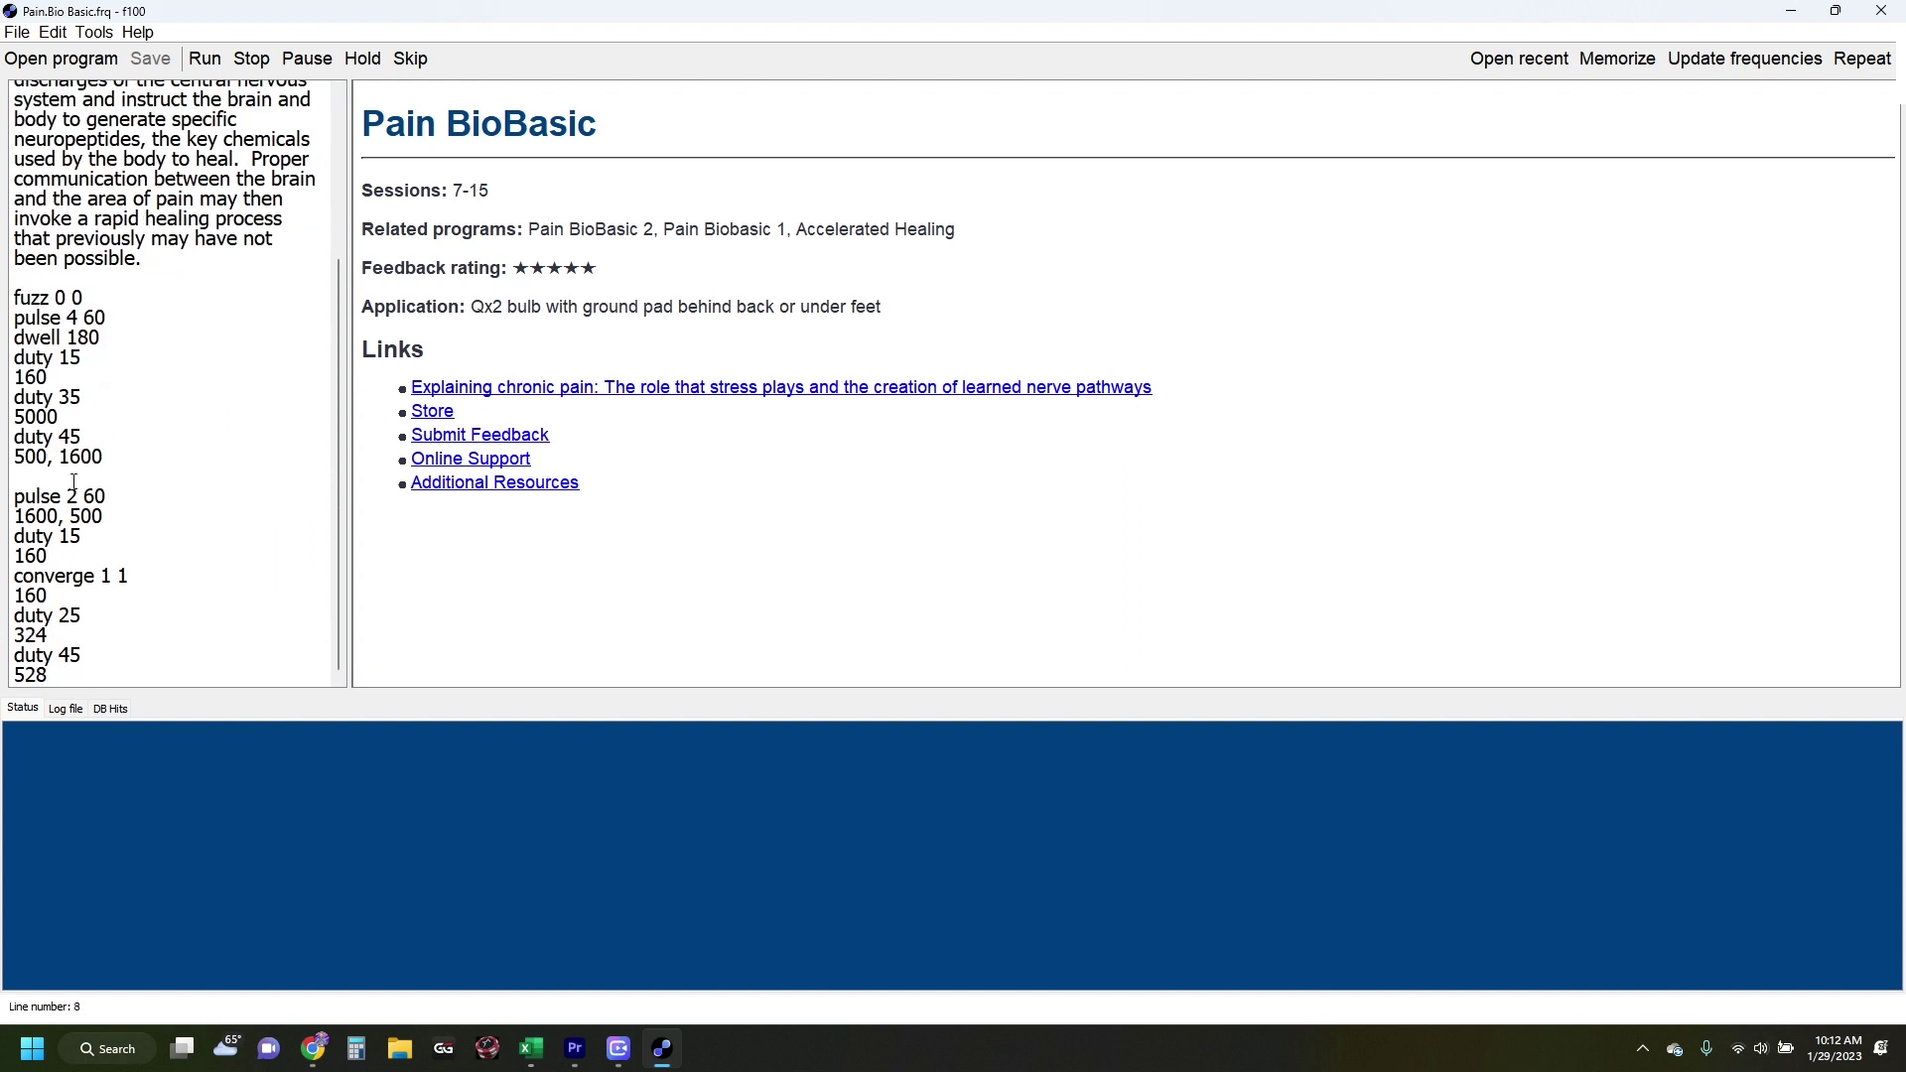
double_click(20, 376)
drag(25, 417, 93, 456)
drag(23, 517, 59, 591)
scroll(123, 408, up, 3)
scroll(152, 456, down, 3)
drag(14, 296, 128, 423)
click(129, 397)
scroll(175, 318, up, 4)
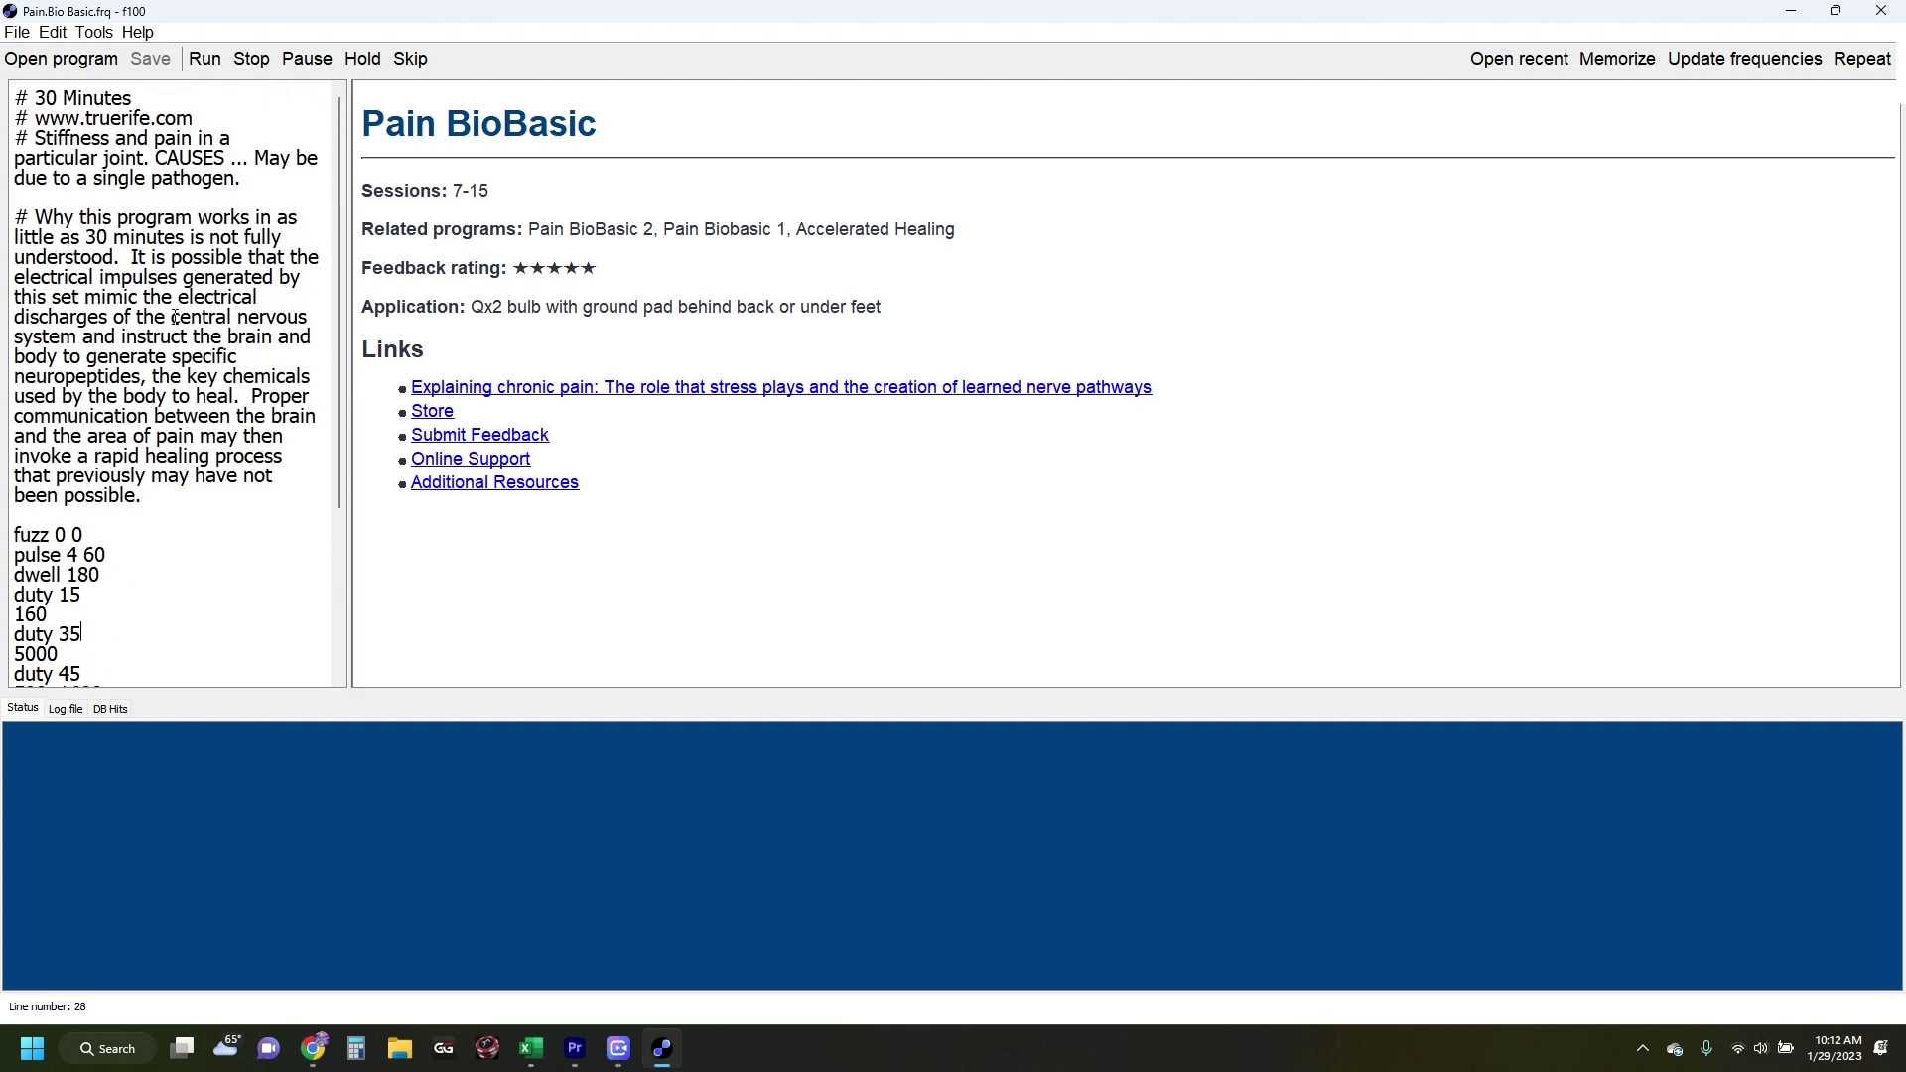
scroll(50, 462, down, 4)
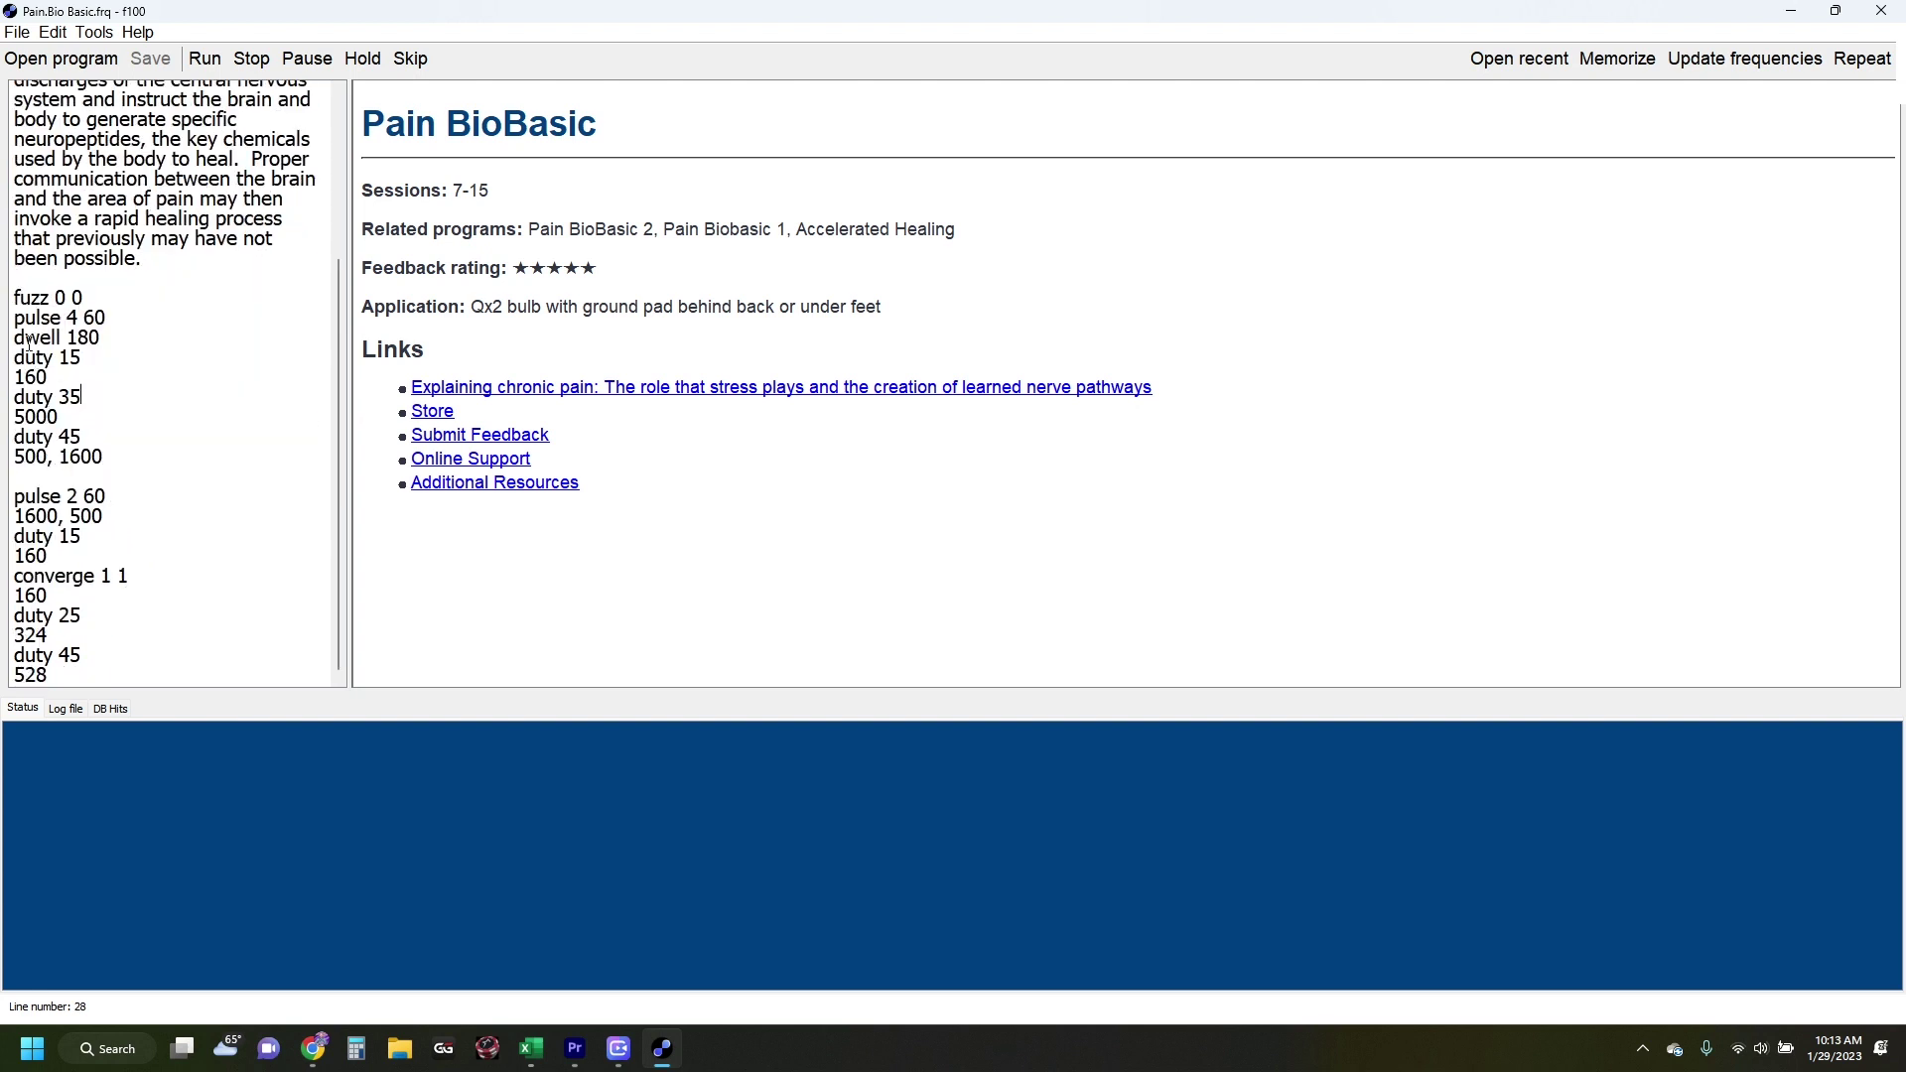
scroll(29, 345, up, 4)
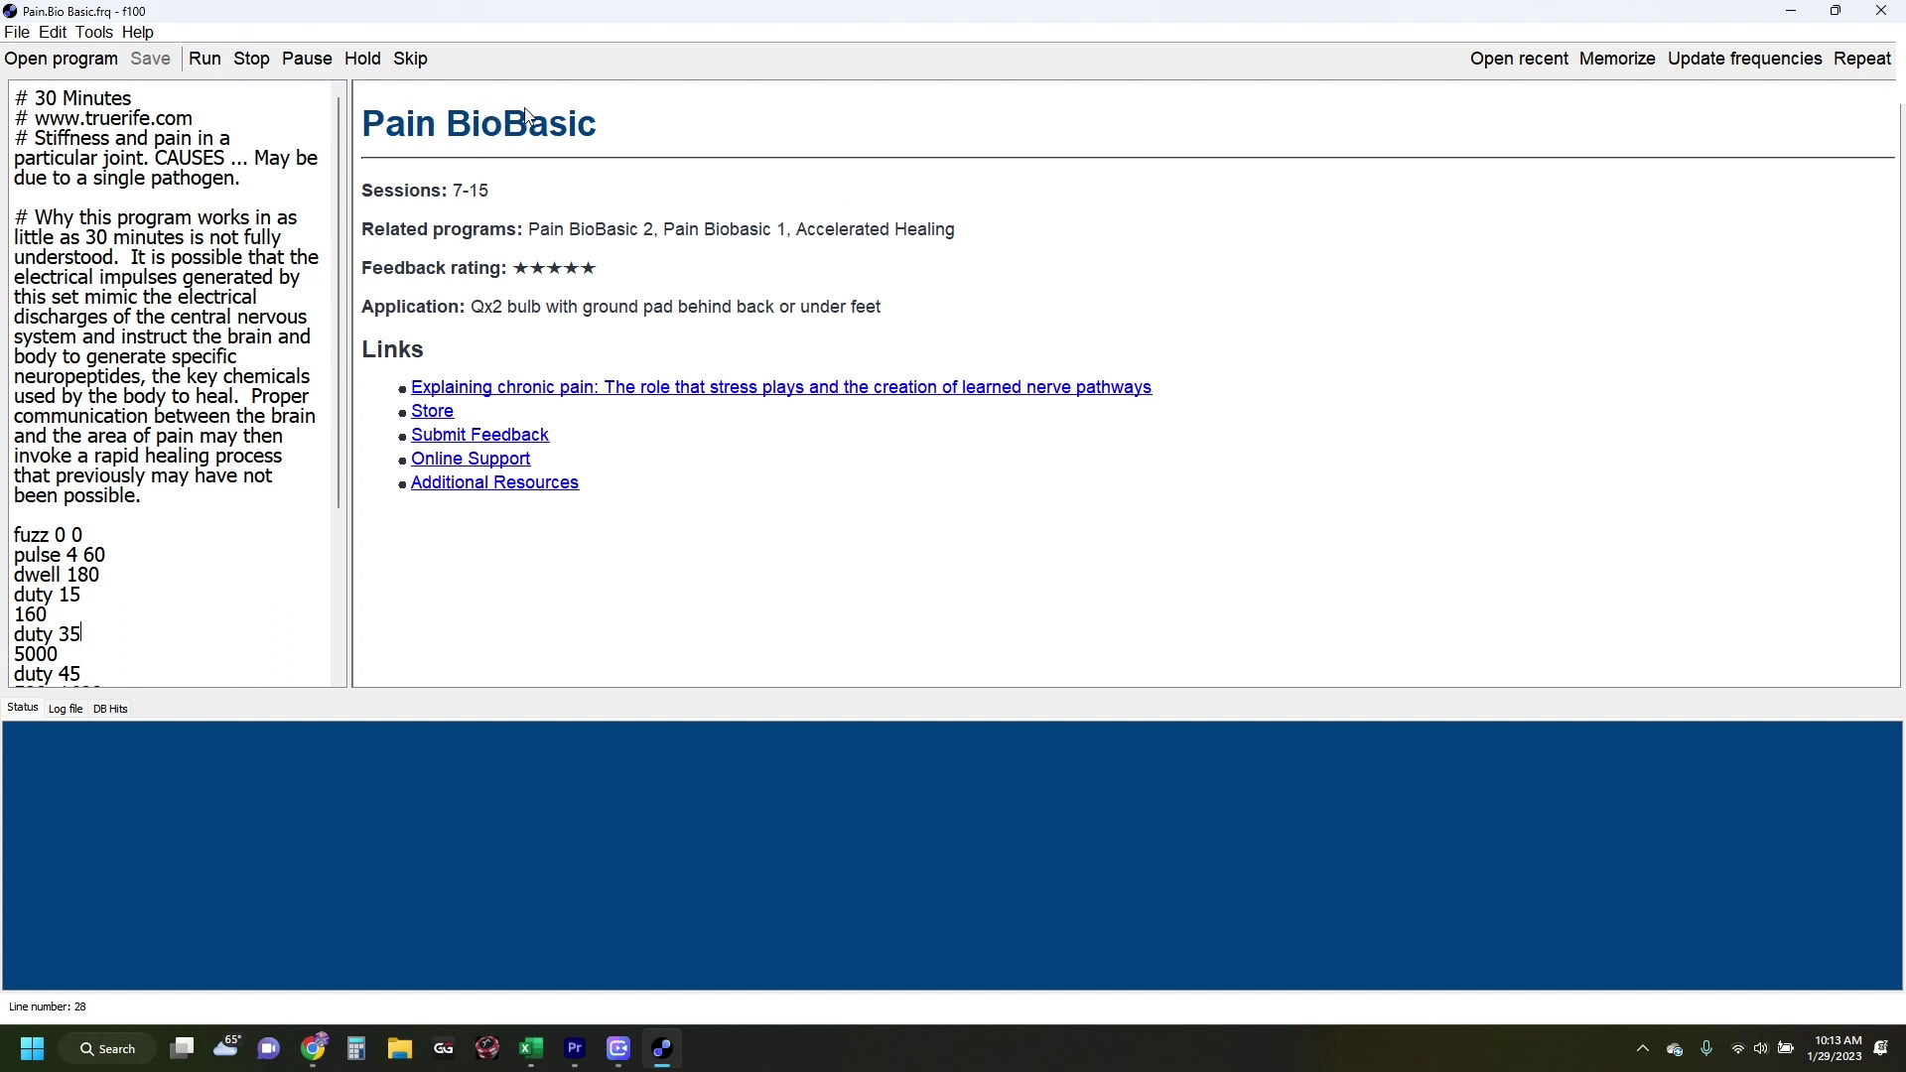
drag(382, 196, 512, 192)
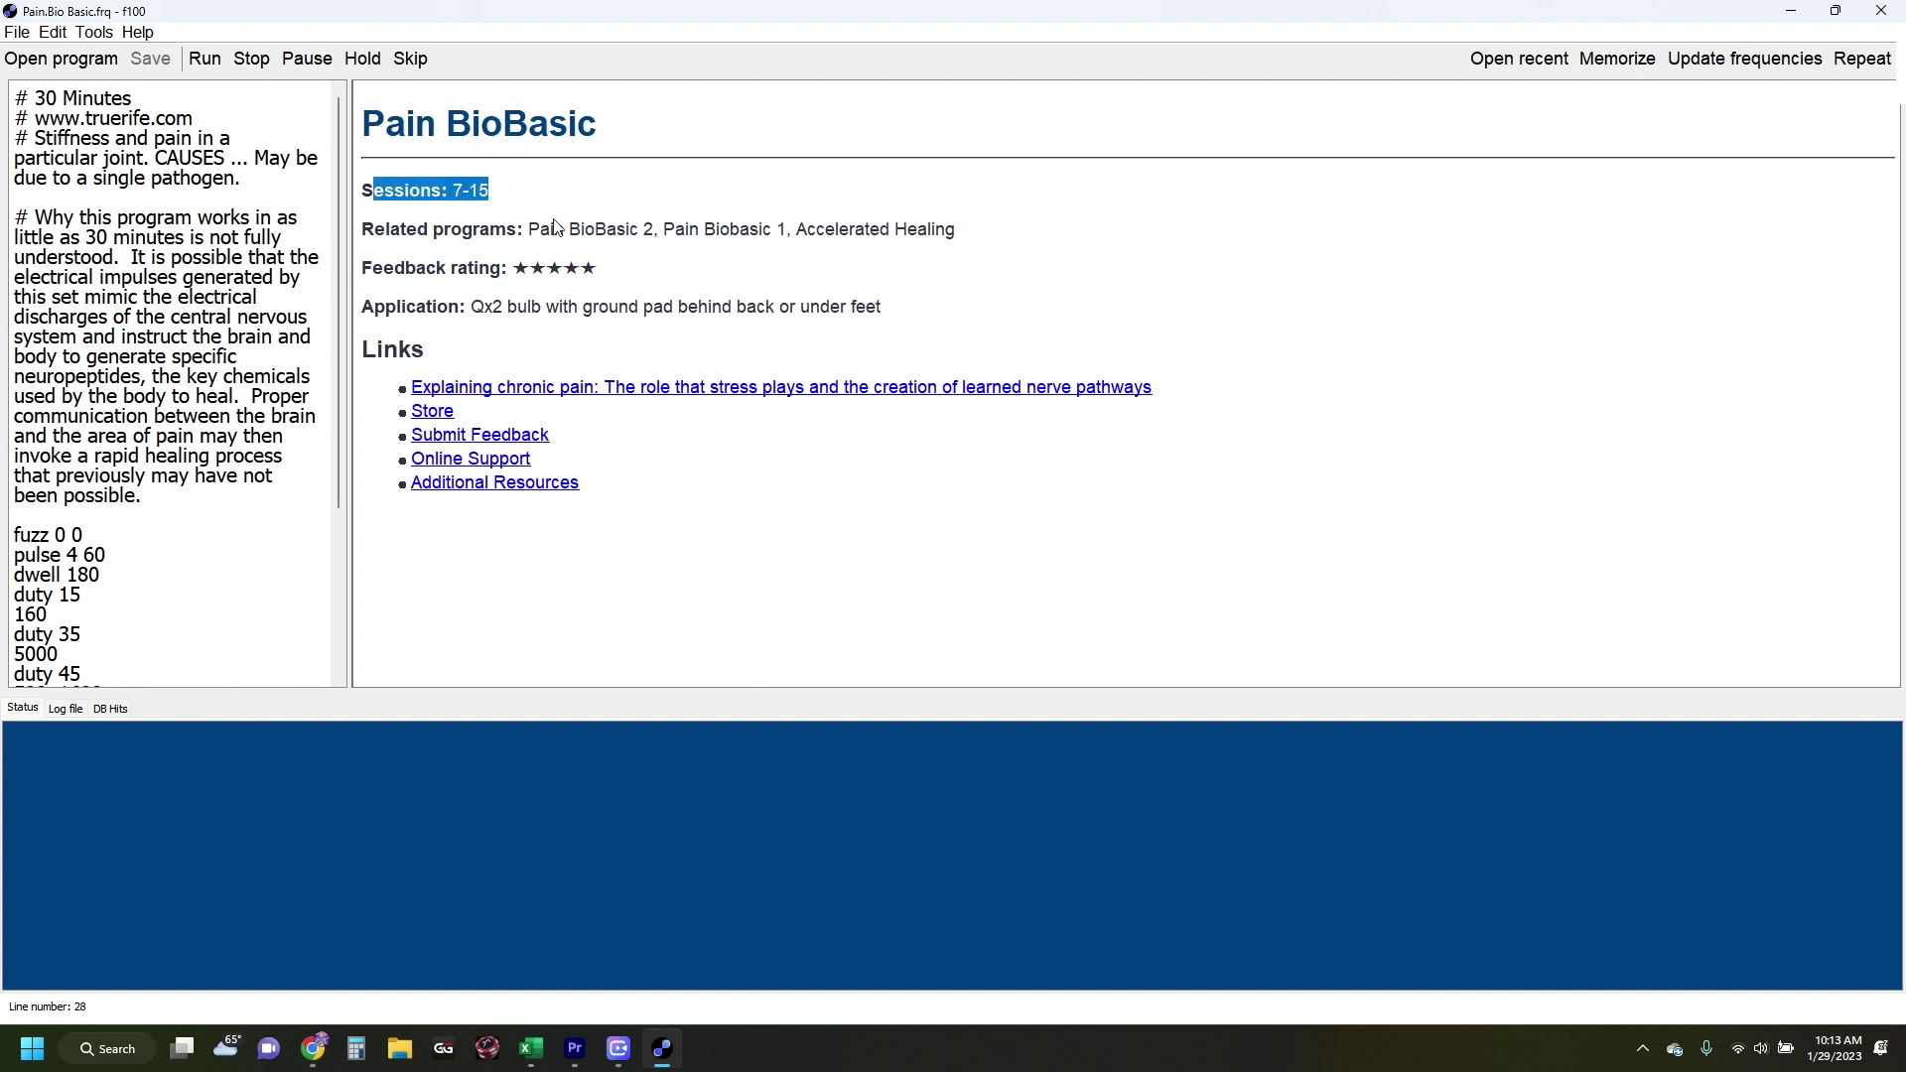
click(555, 228)
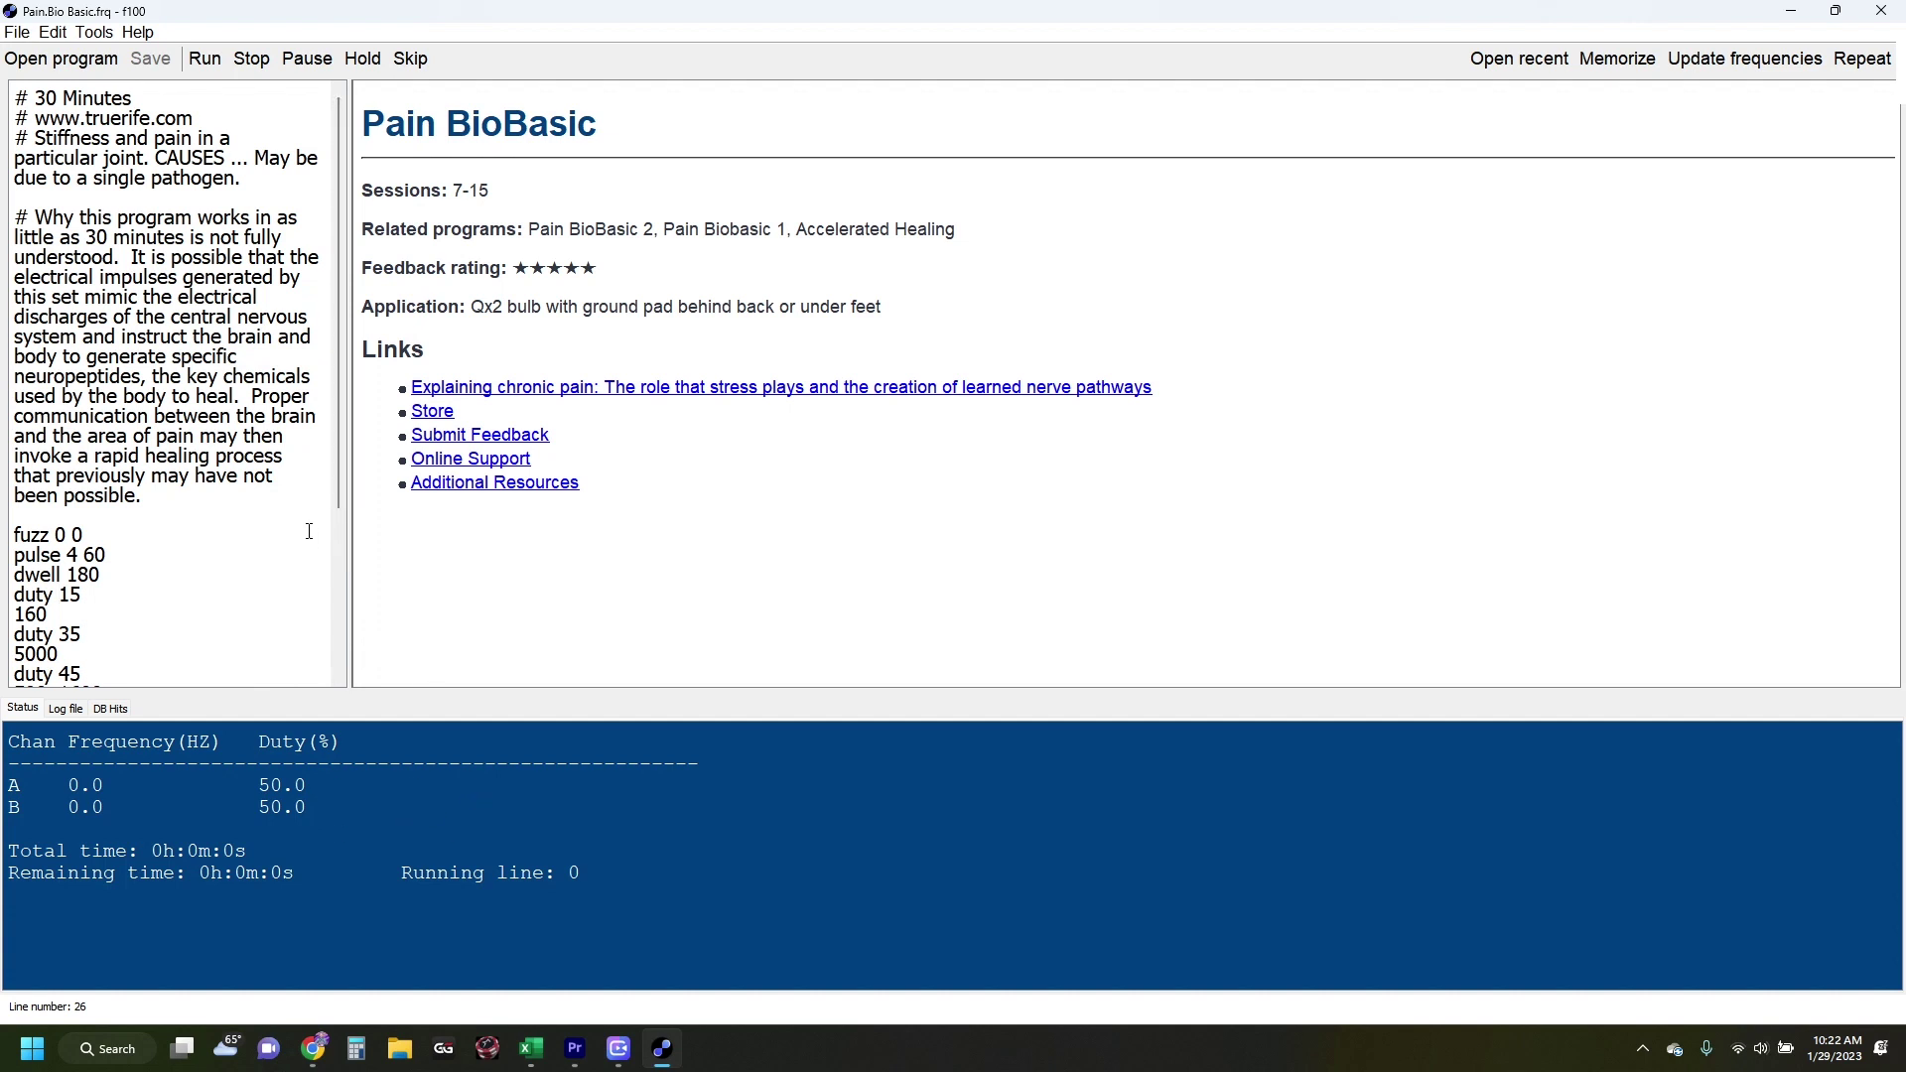
- Run the Pain BioBasic program and check its active frequency line and stated duration in the script
click(201, 60)
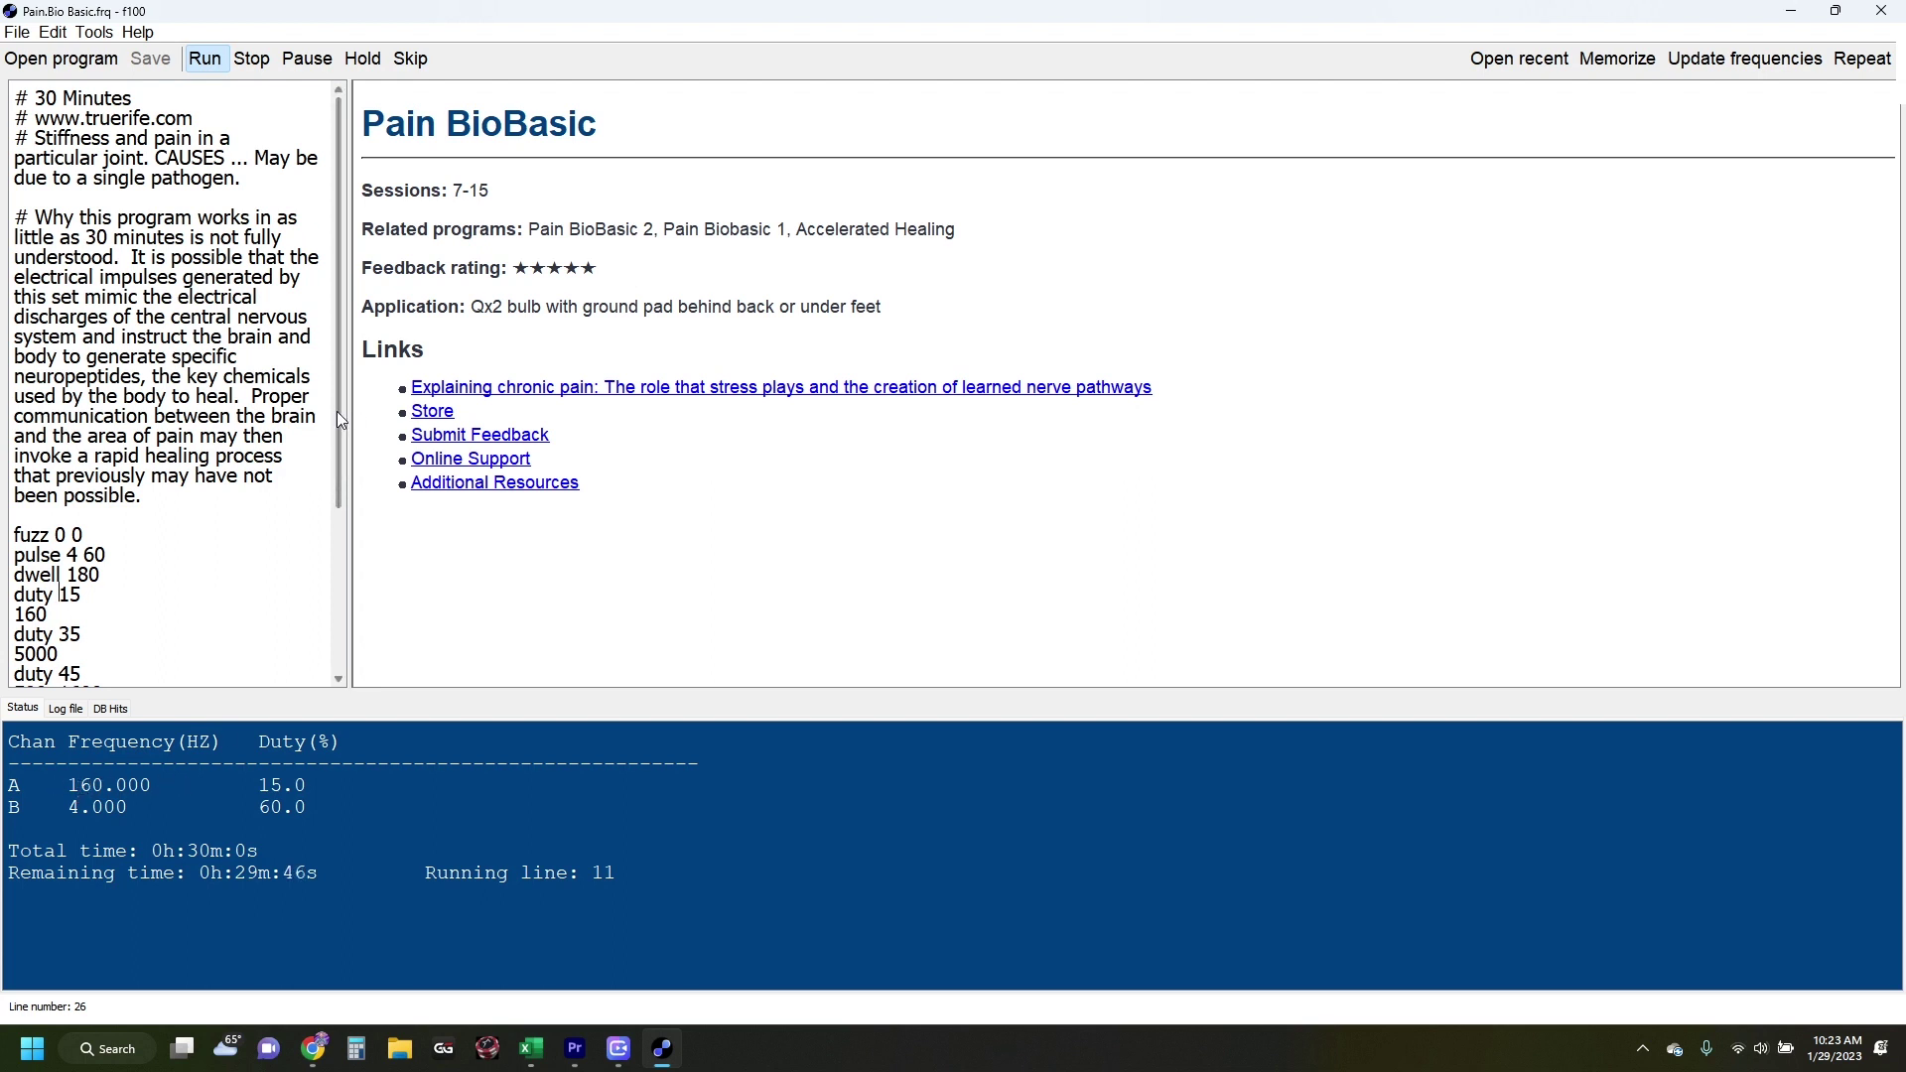
scroll(337, 411, down, 3)
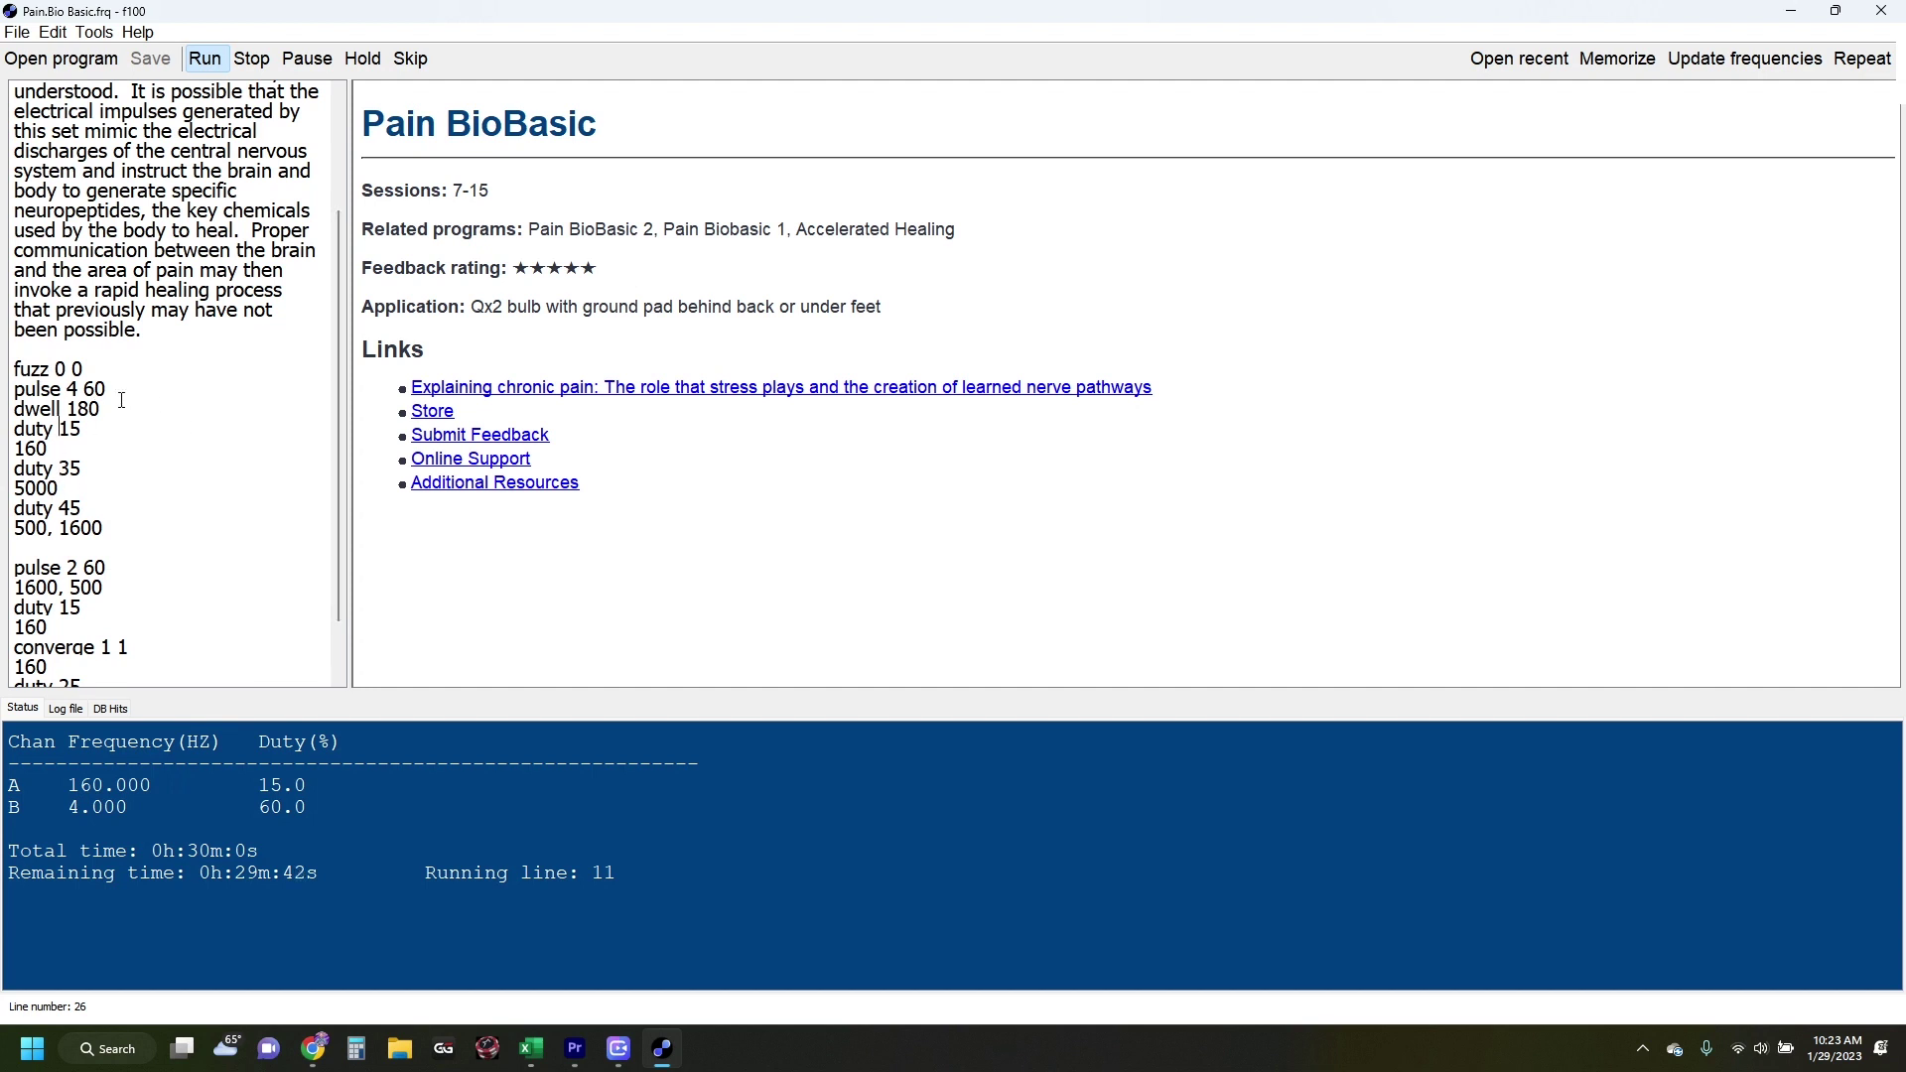
drag(16, 450, 67, 452)
click(51, 452)
scroll(136, 513, up, 3)
drag(35, 96, 131, 97)
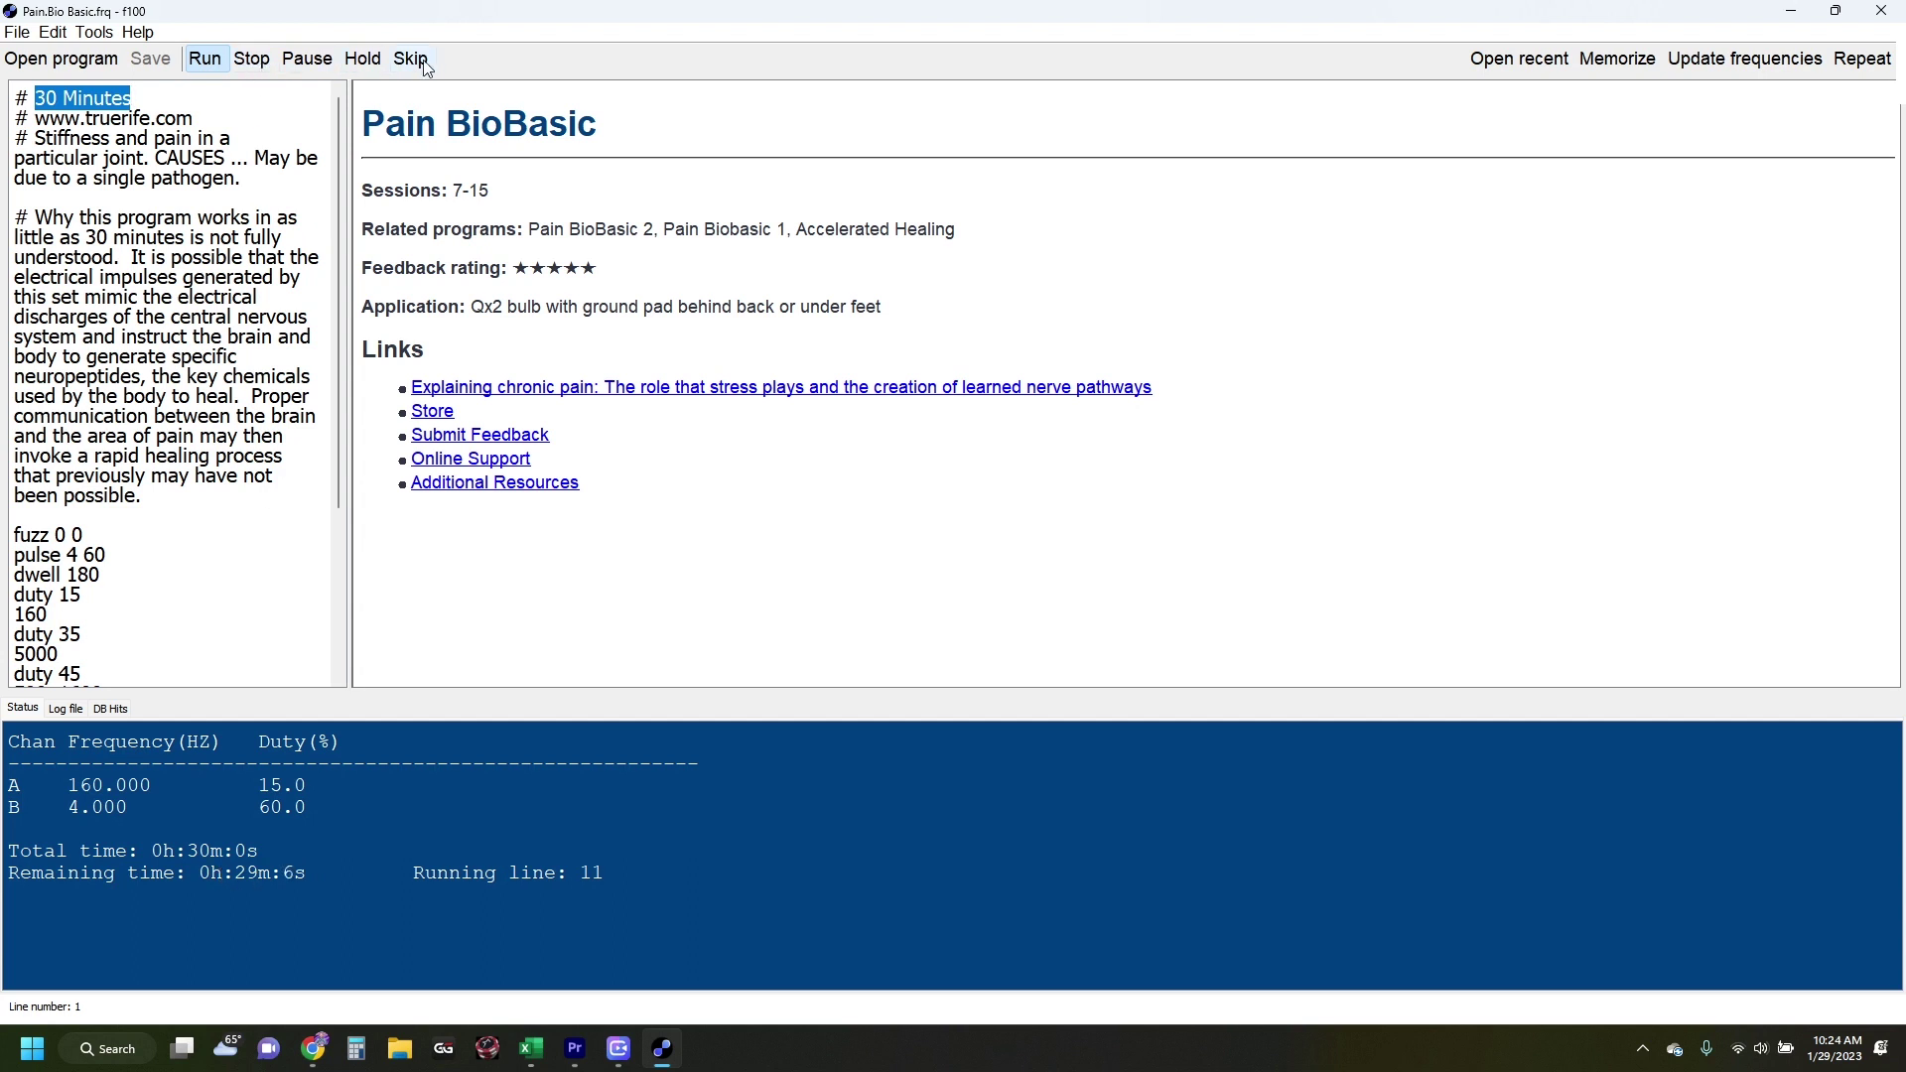
- Stop the program and run it again from the beginning, pausing and resuming it once
click(252, 61)
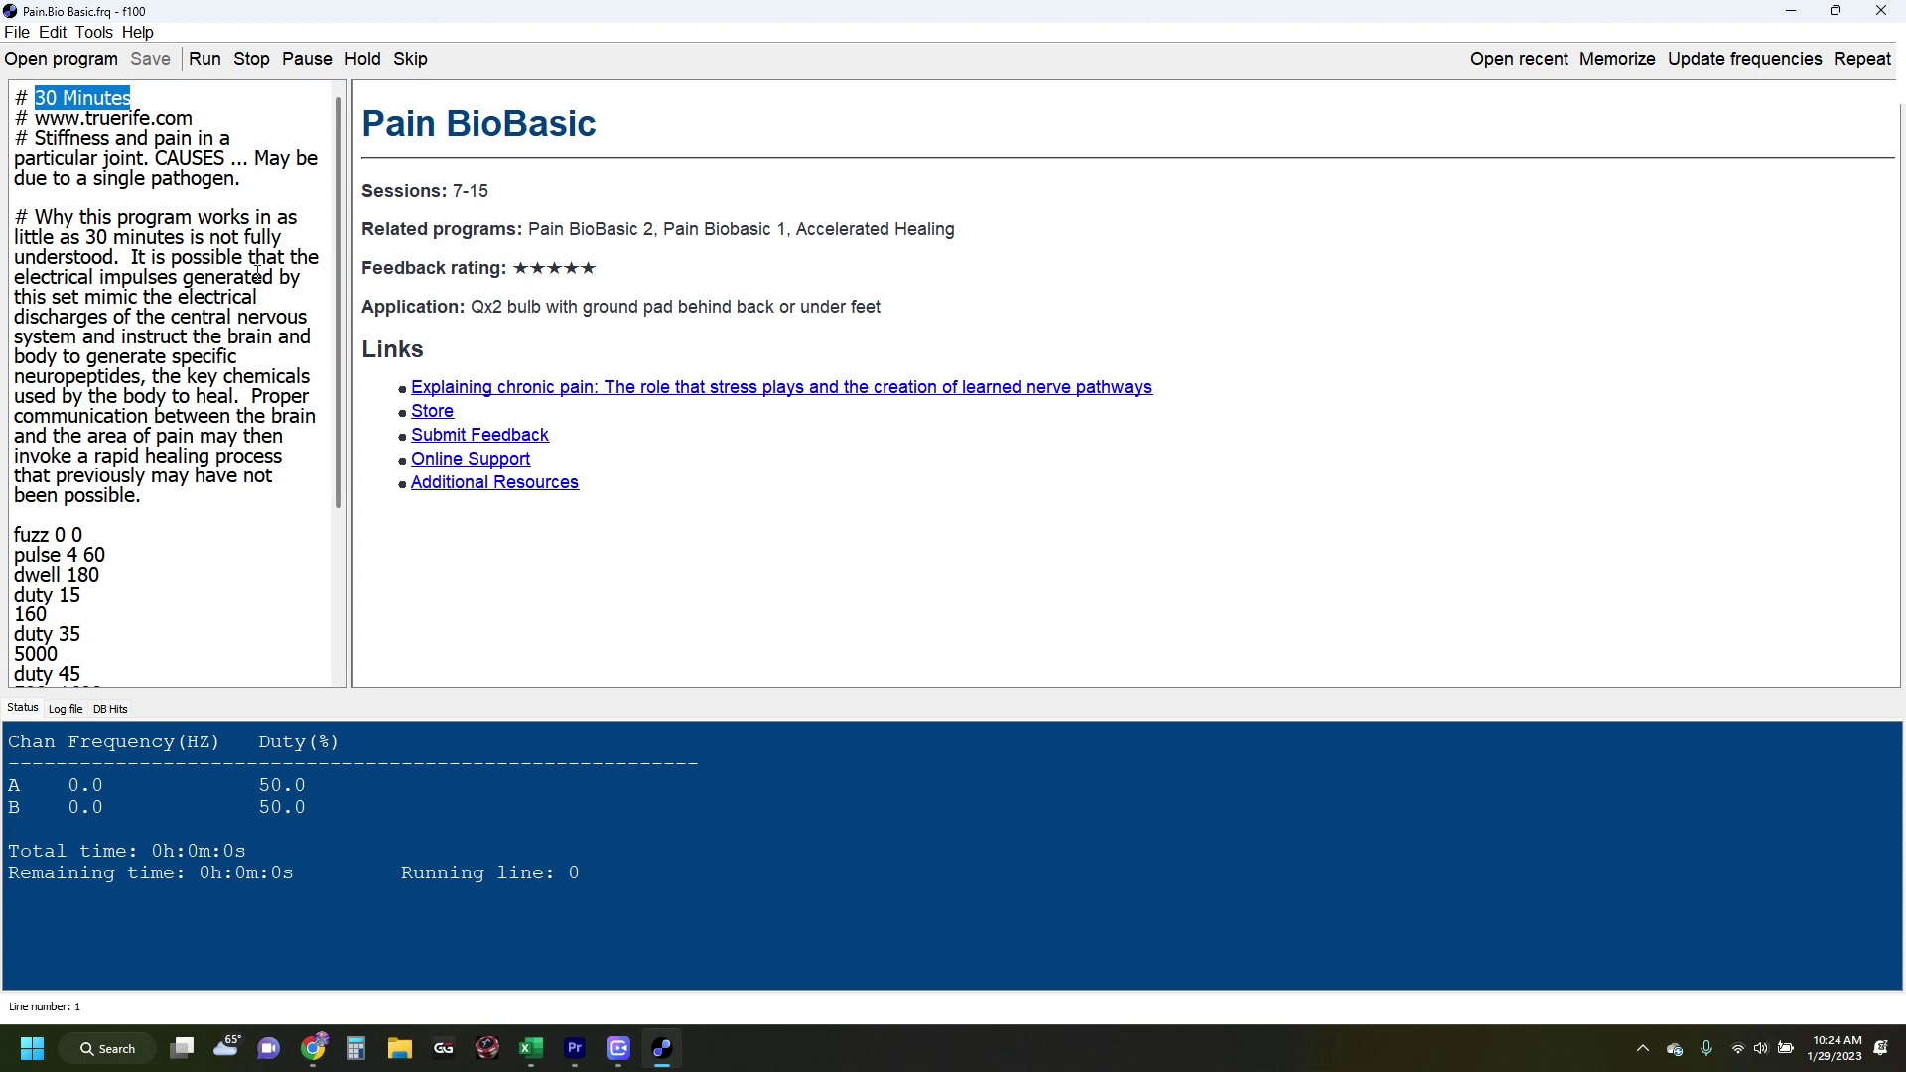
click(217, 63)
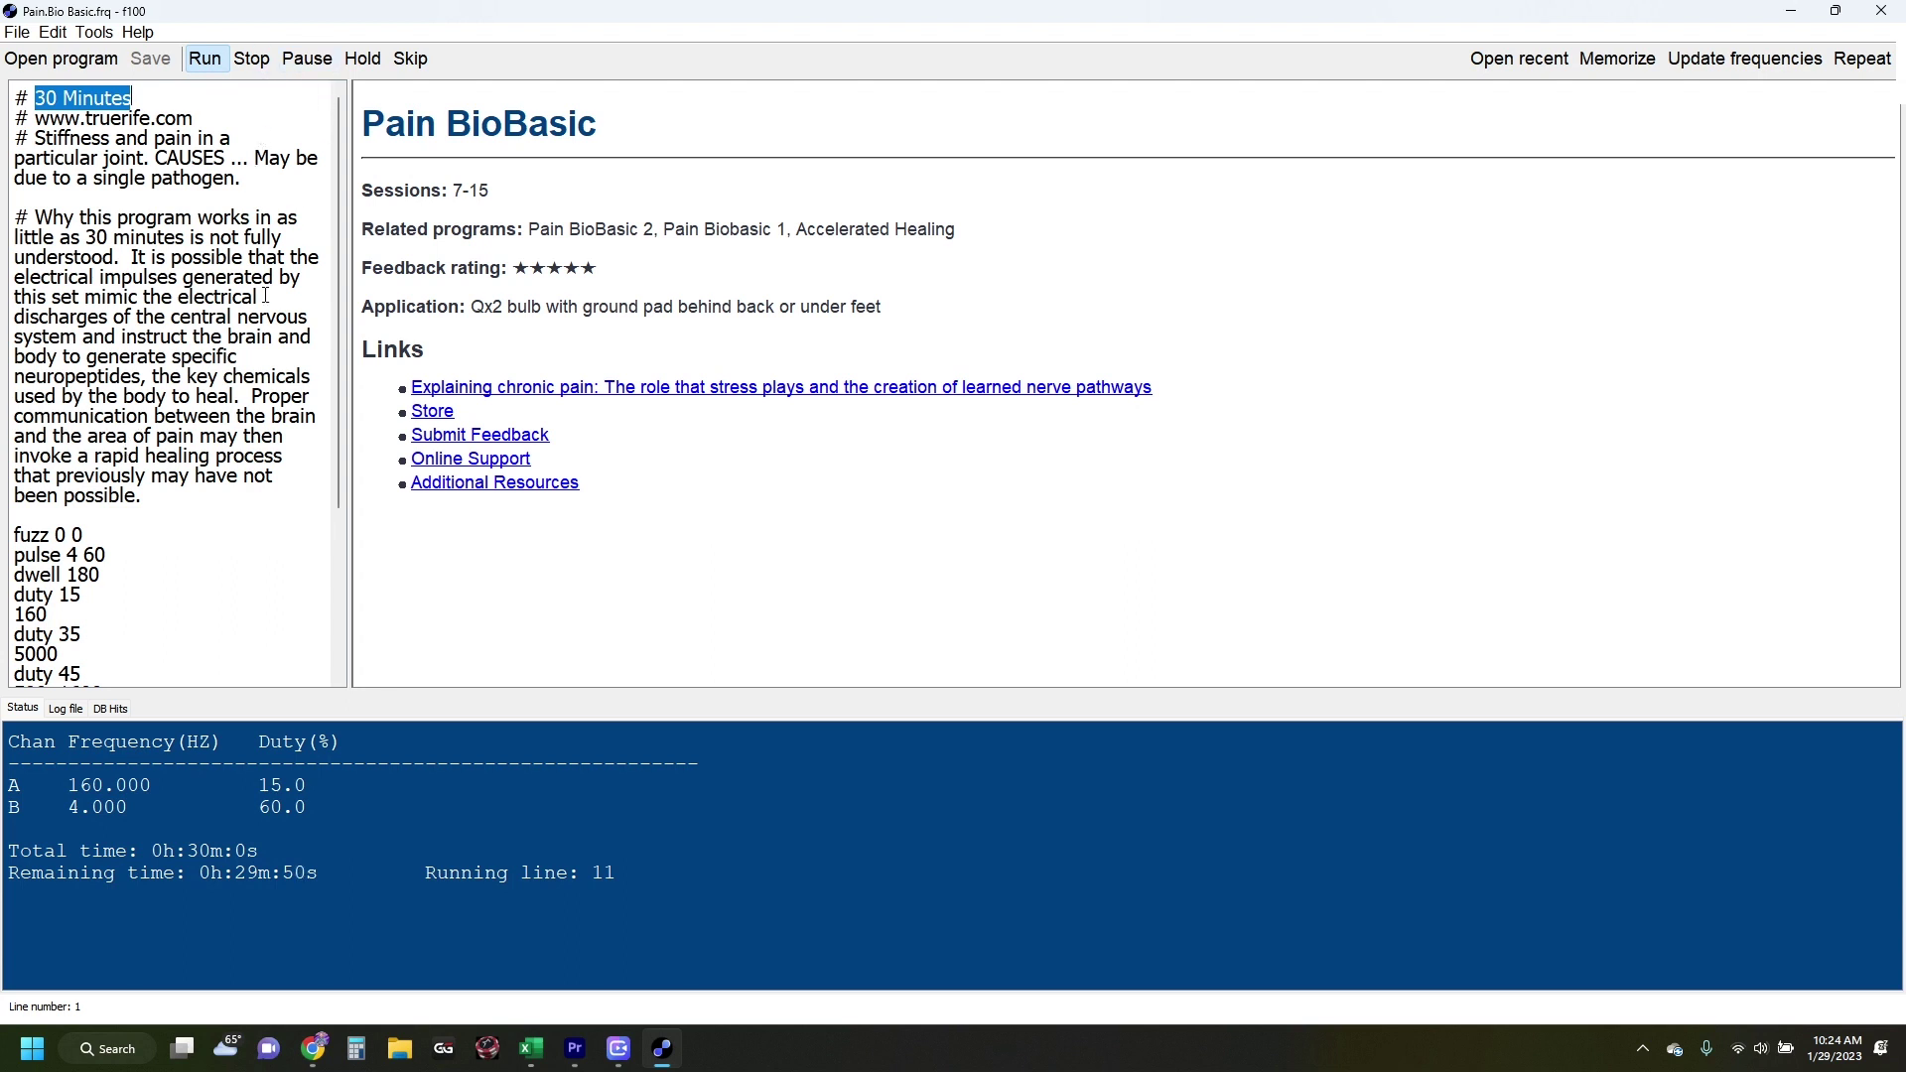
click(317, 62)
click(317, 61)
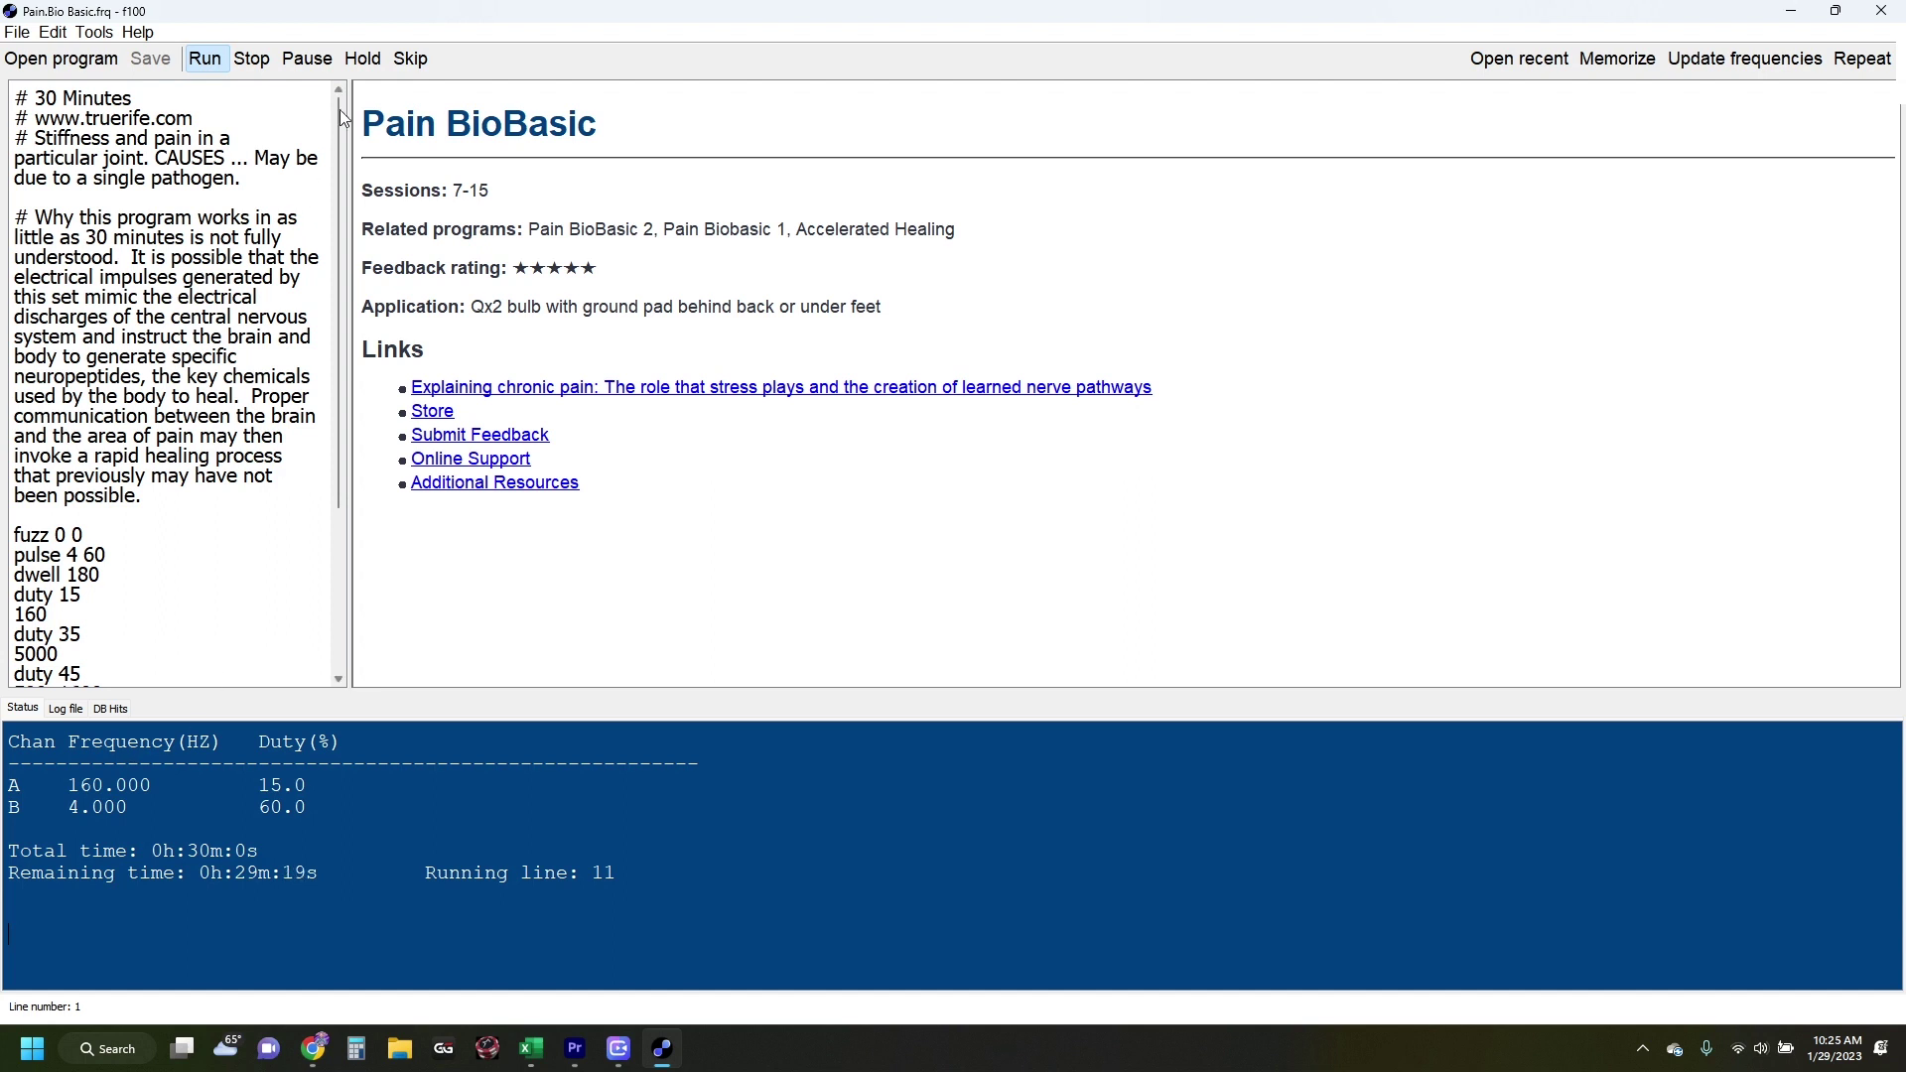
- Hold the program on its current frequency, and release it by stopping and rerunning the program
click(363, 59)
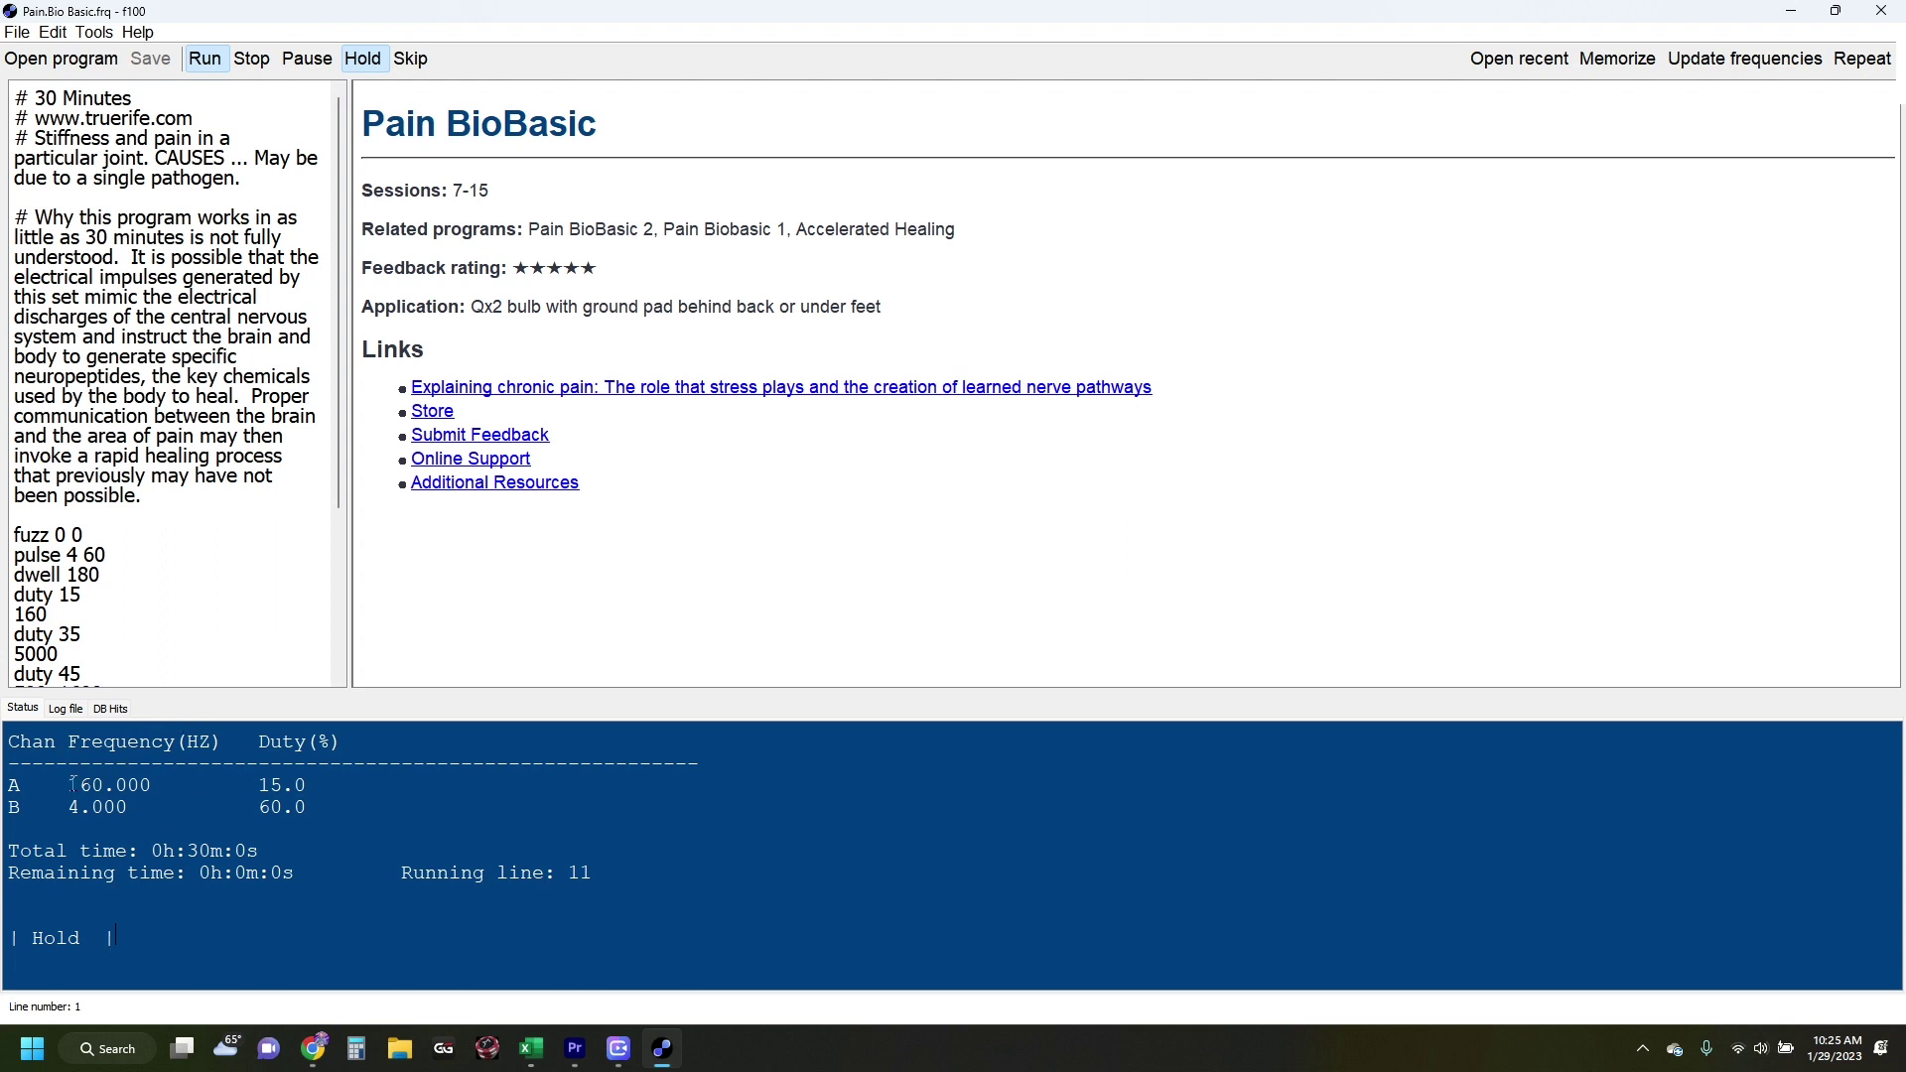
click(251, 59)
click(206, 59)
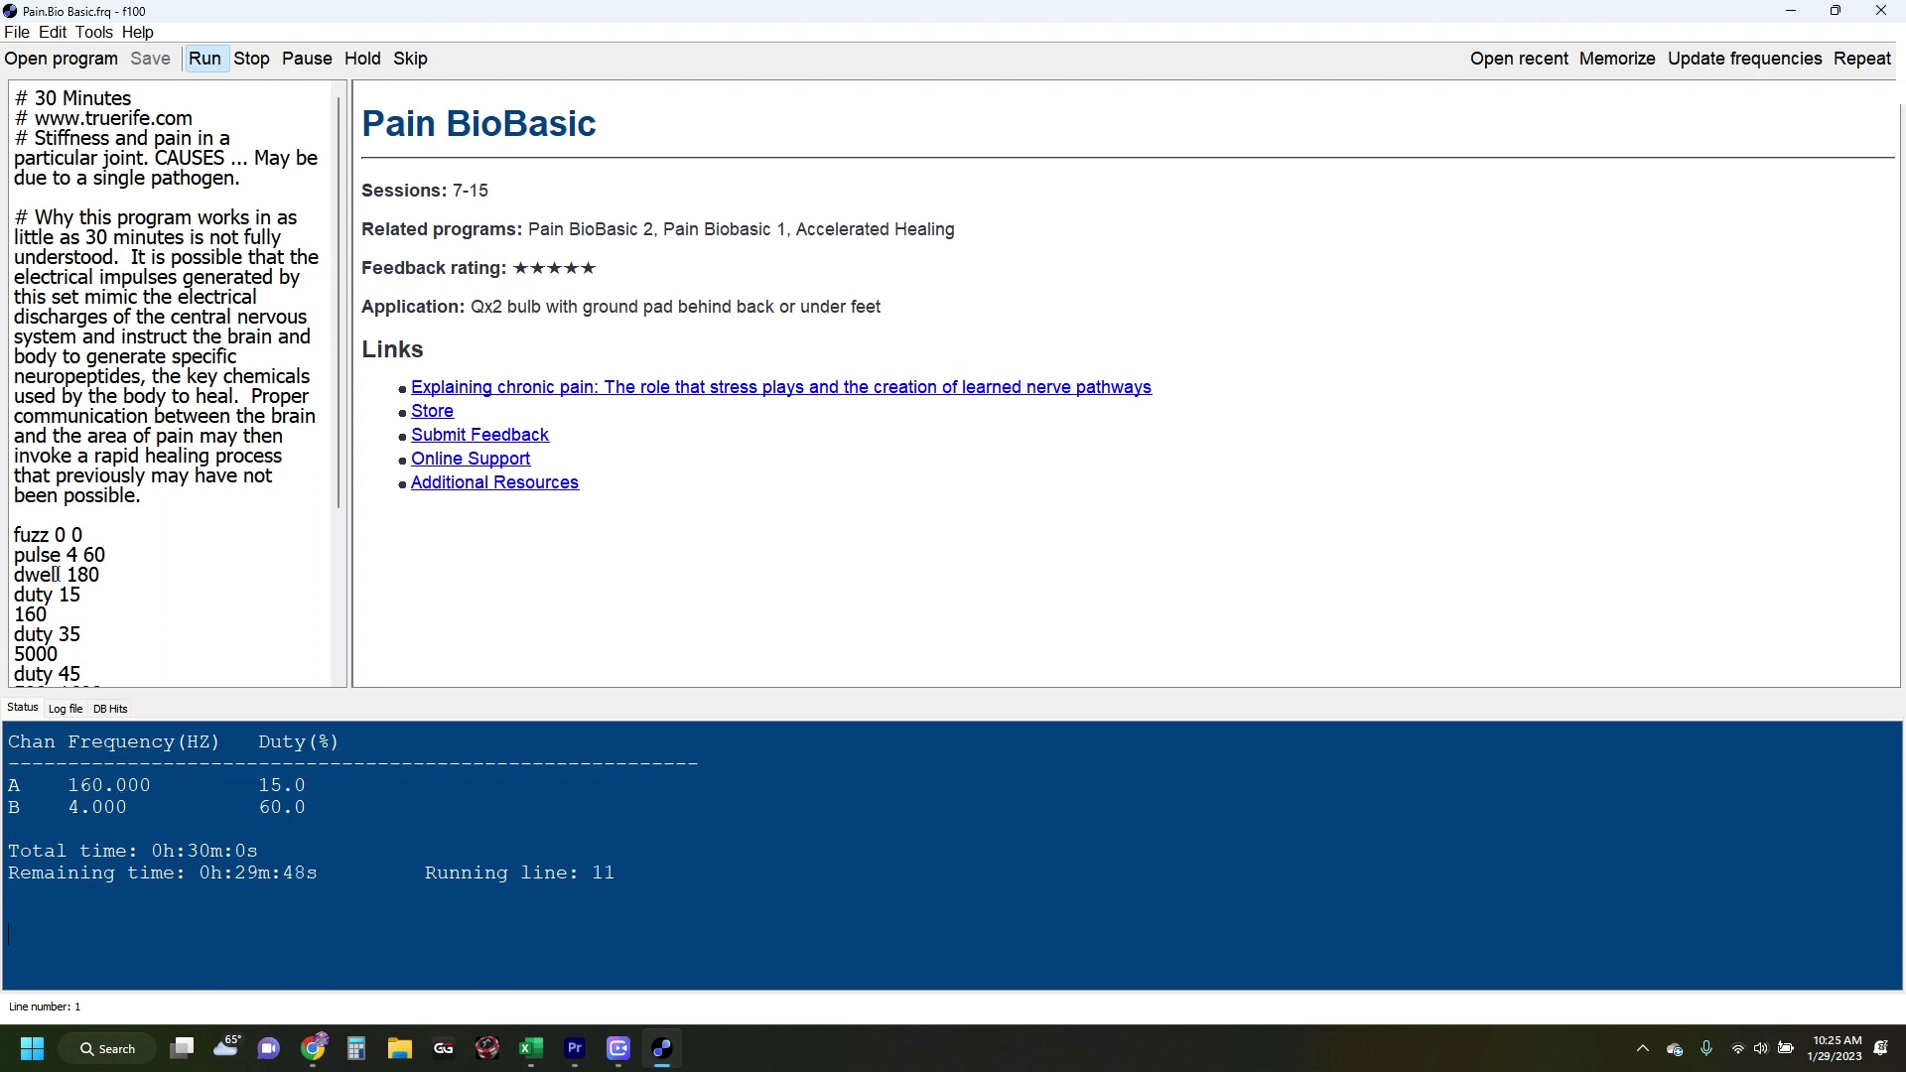
- Check the dwell line, skip the running program to the next frequency and locate the 5000 line in the script
triple_click(24, 576)
click(24, 576)
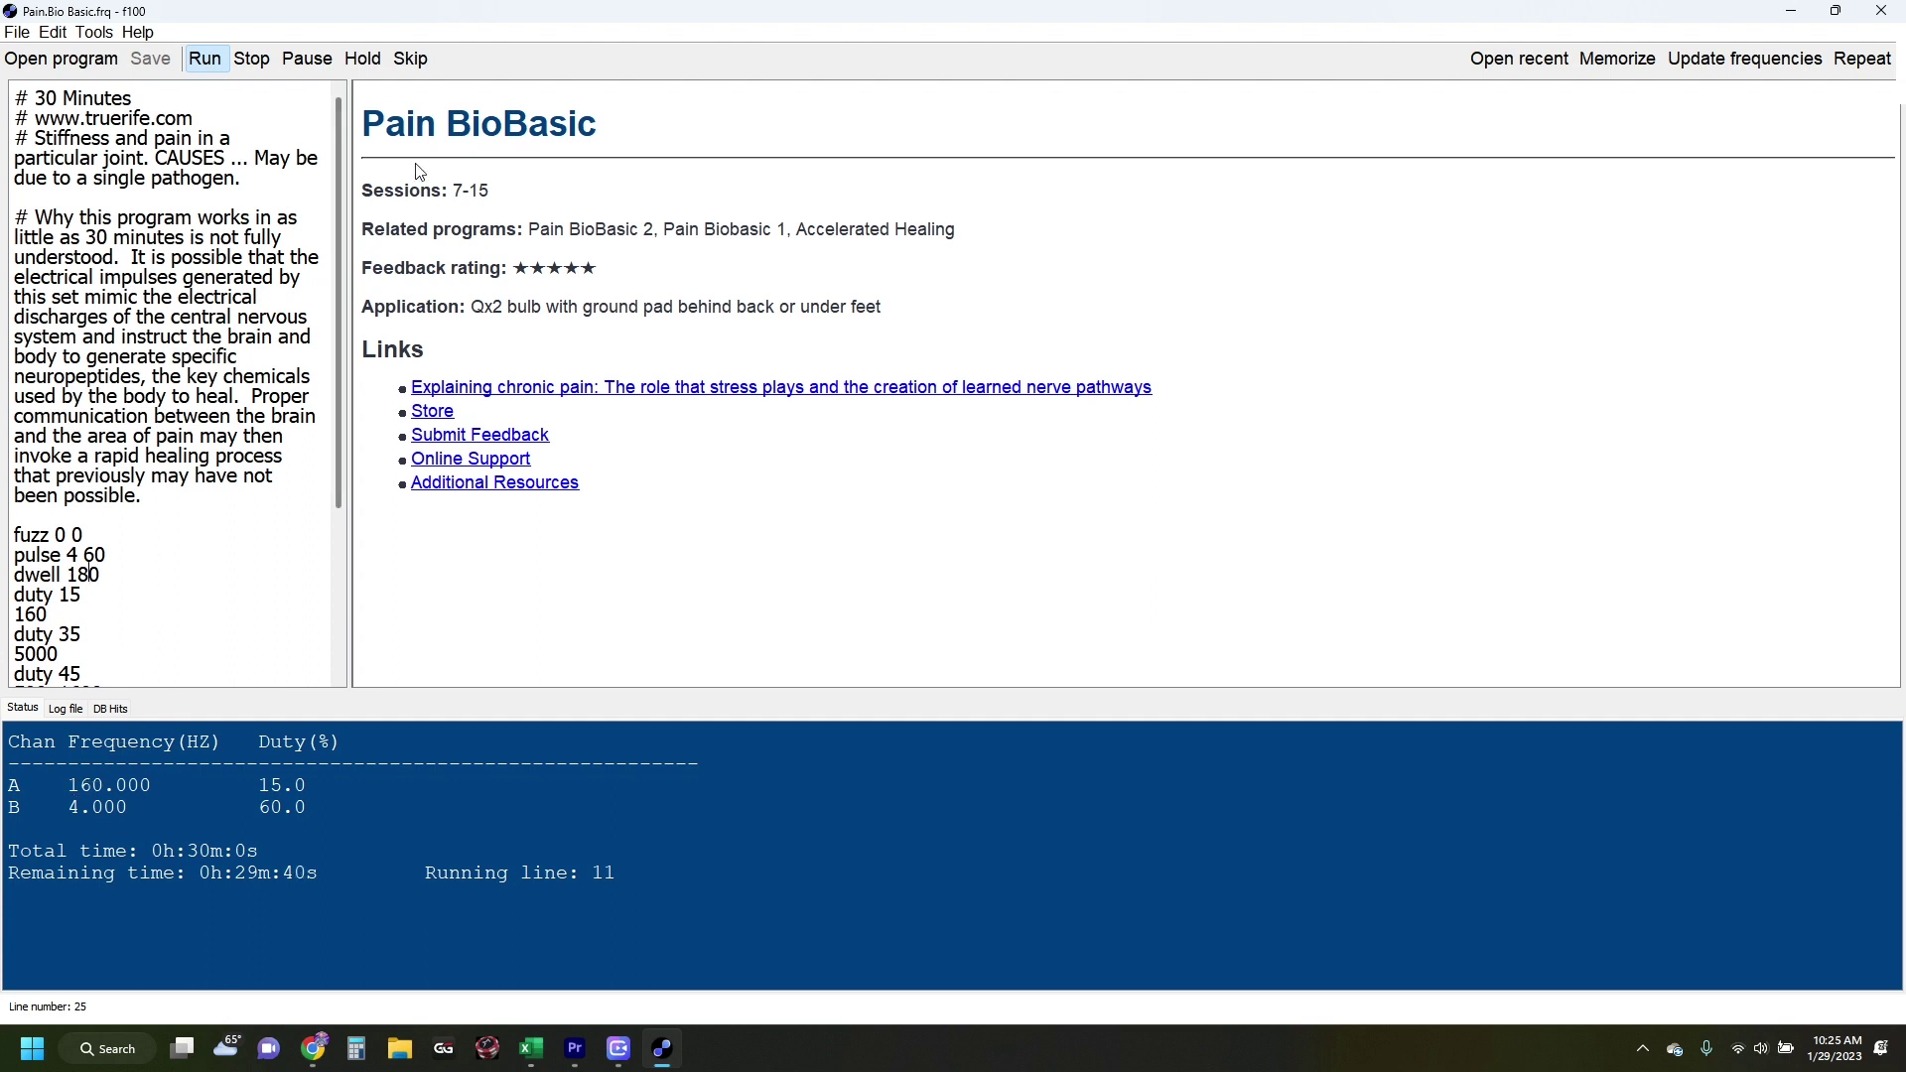
click(423, 67)
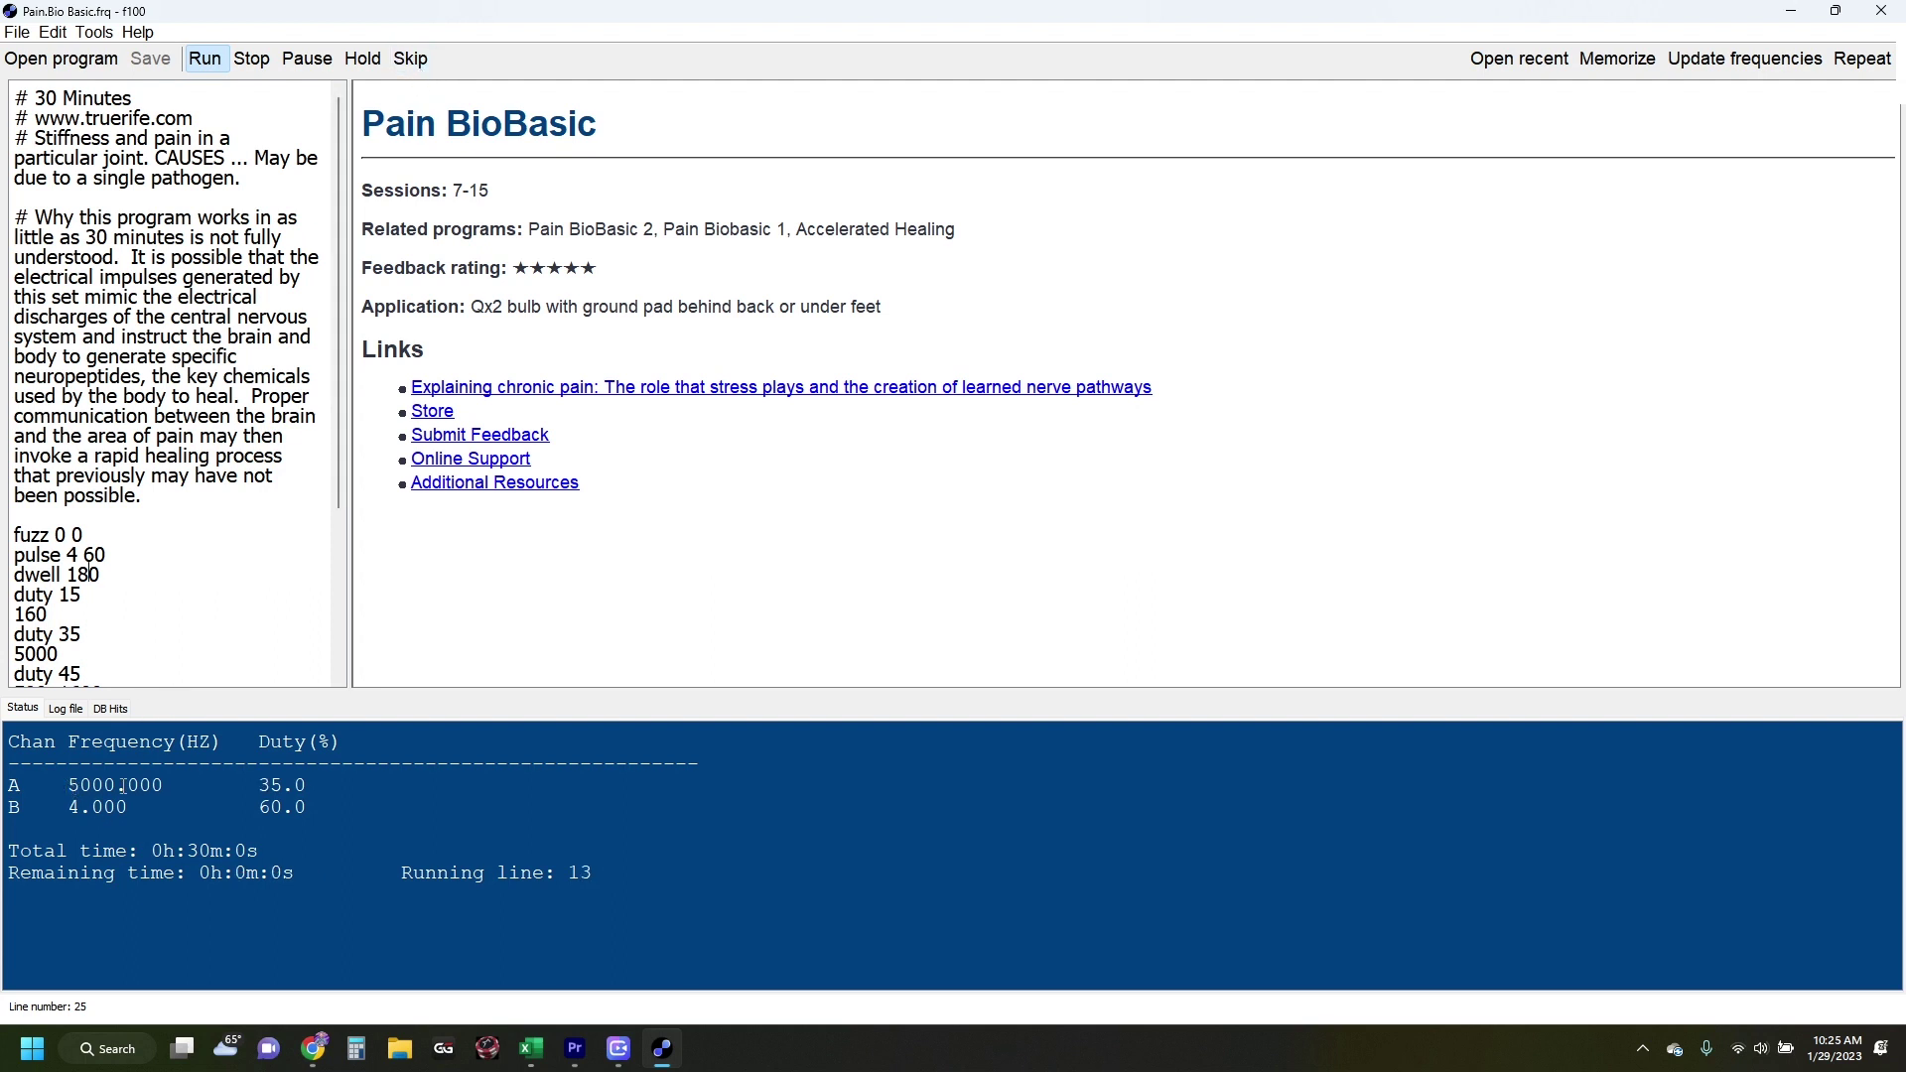
scroll(89, 584, down, 4)
double_click(26, 422)
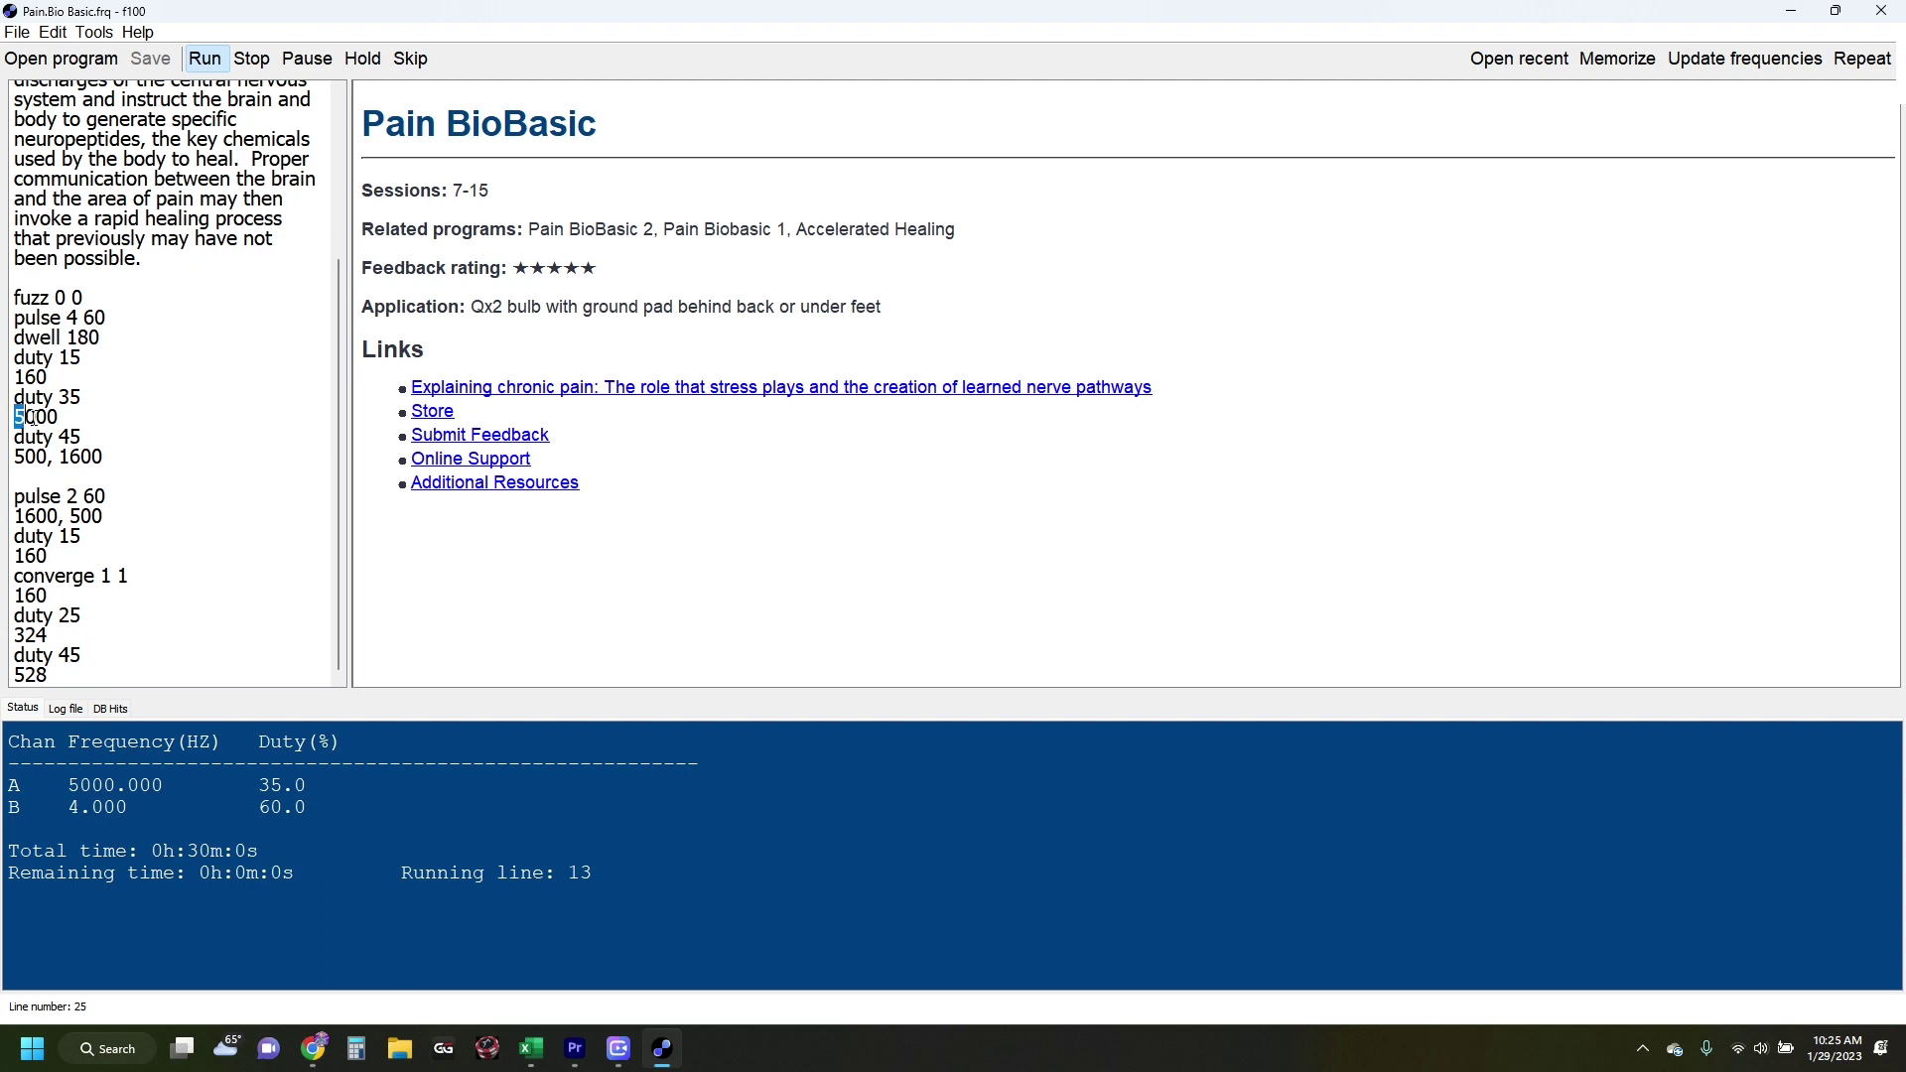
click(24, 417)
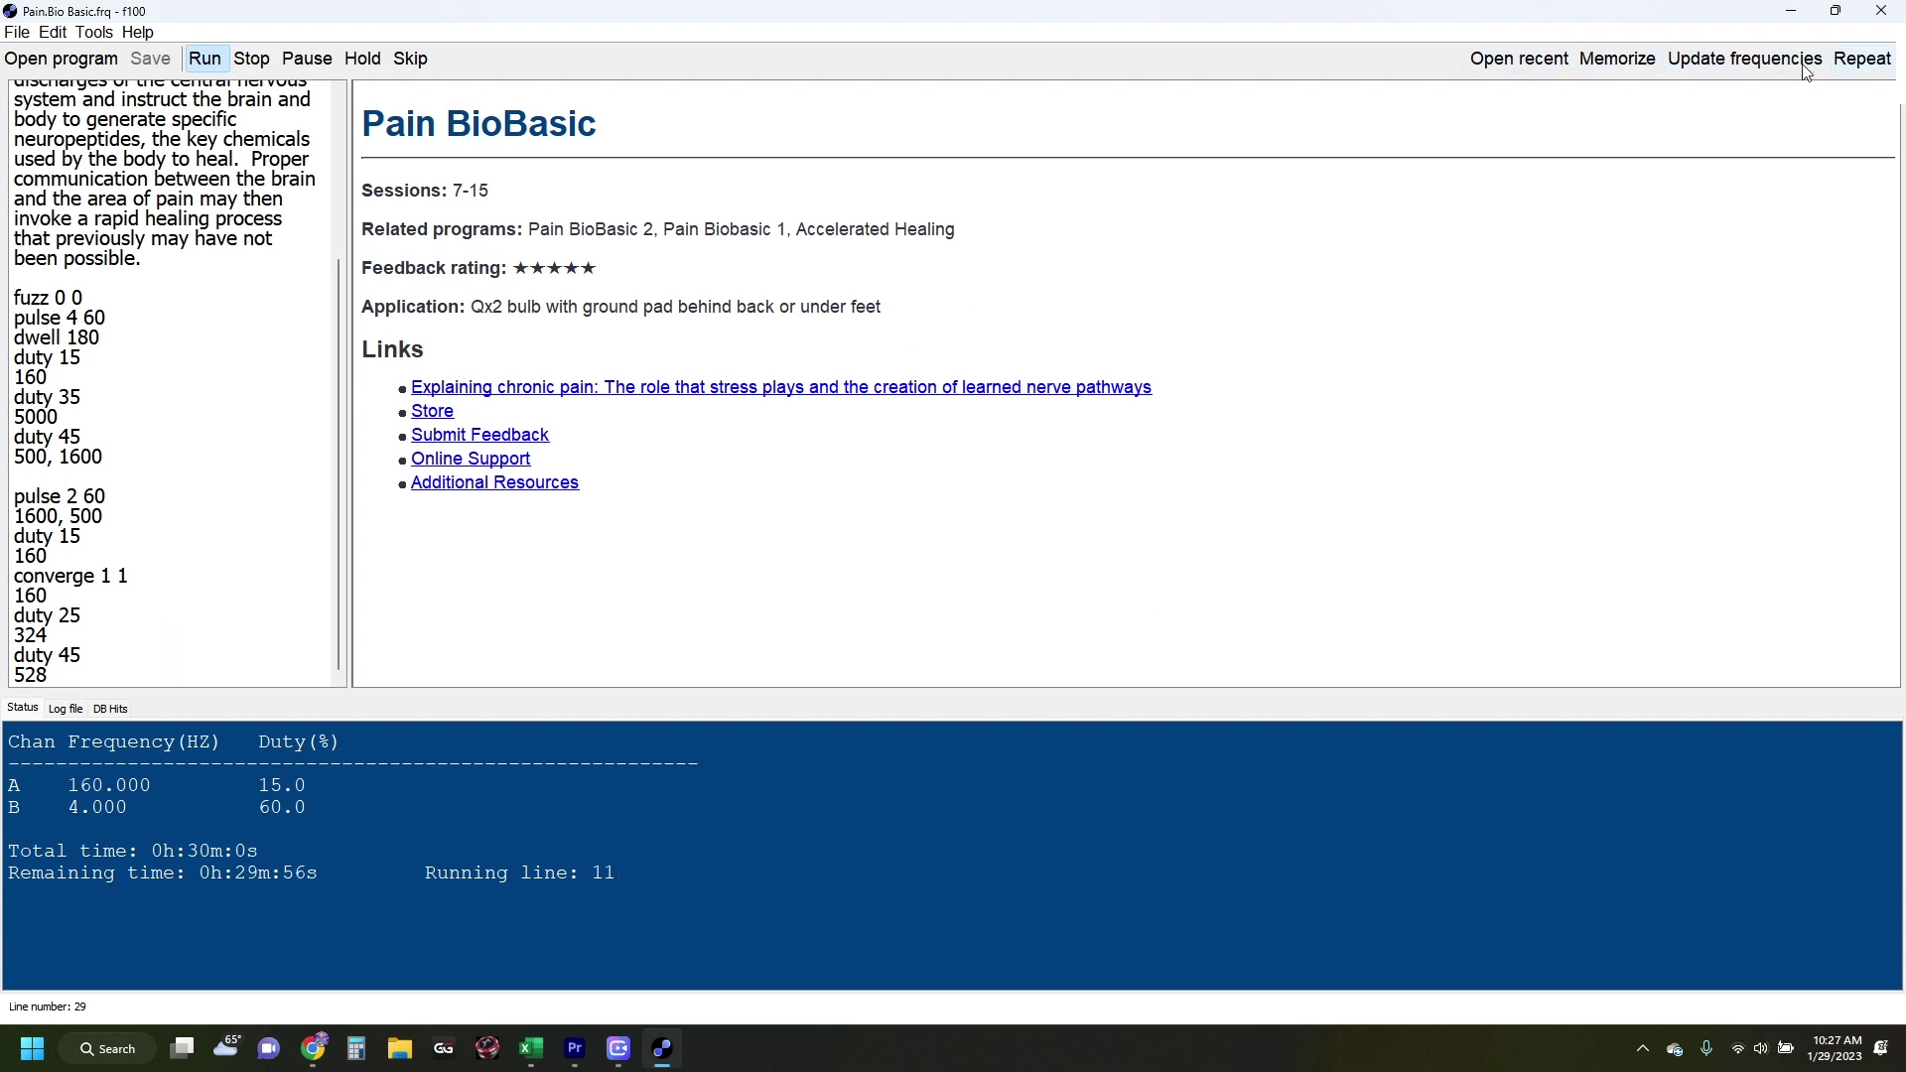
- View the list of recently opened programs and the database hits for the running frequency, returning to the run status
click(1512, 61)
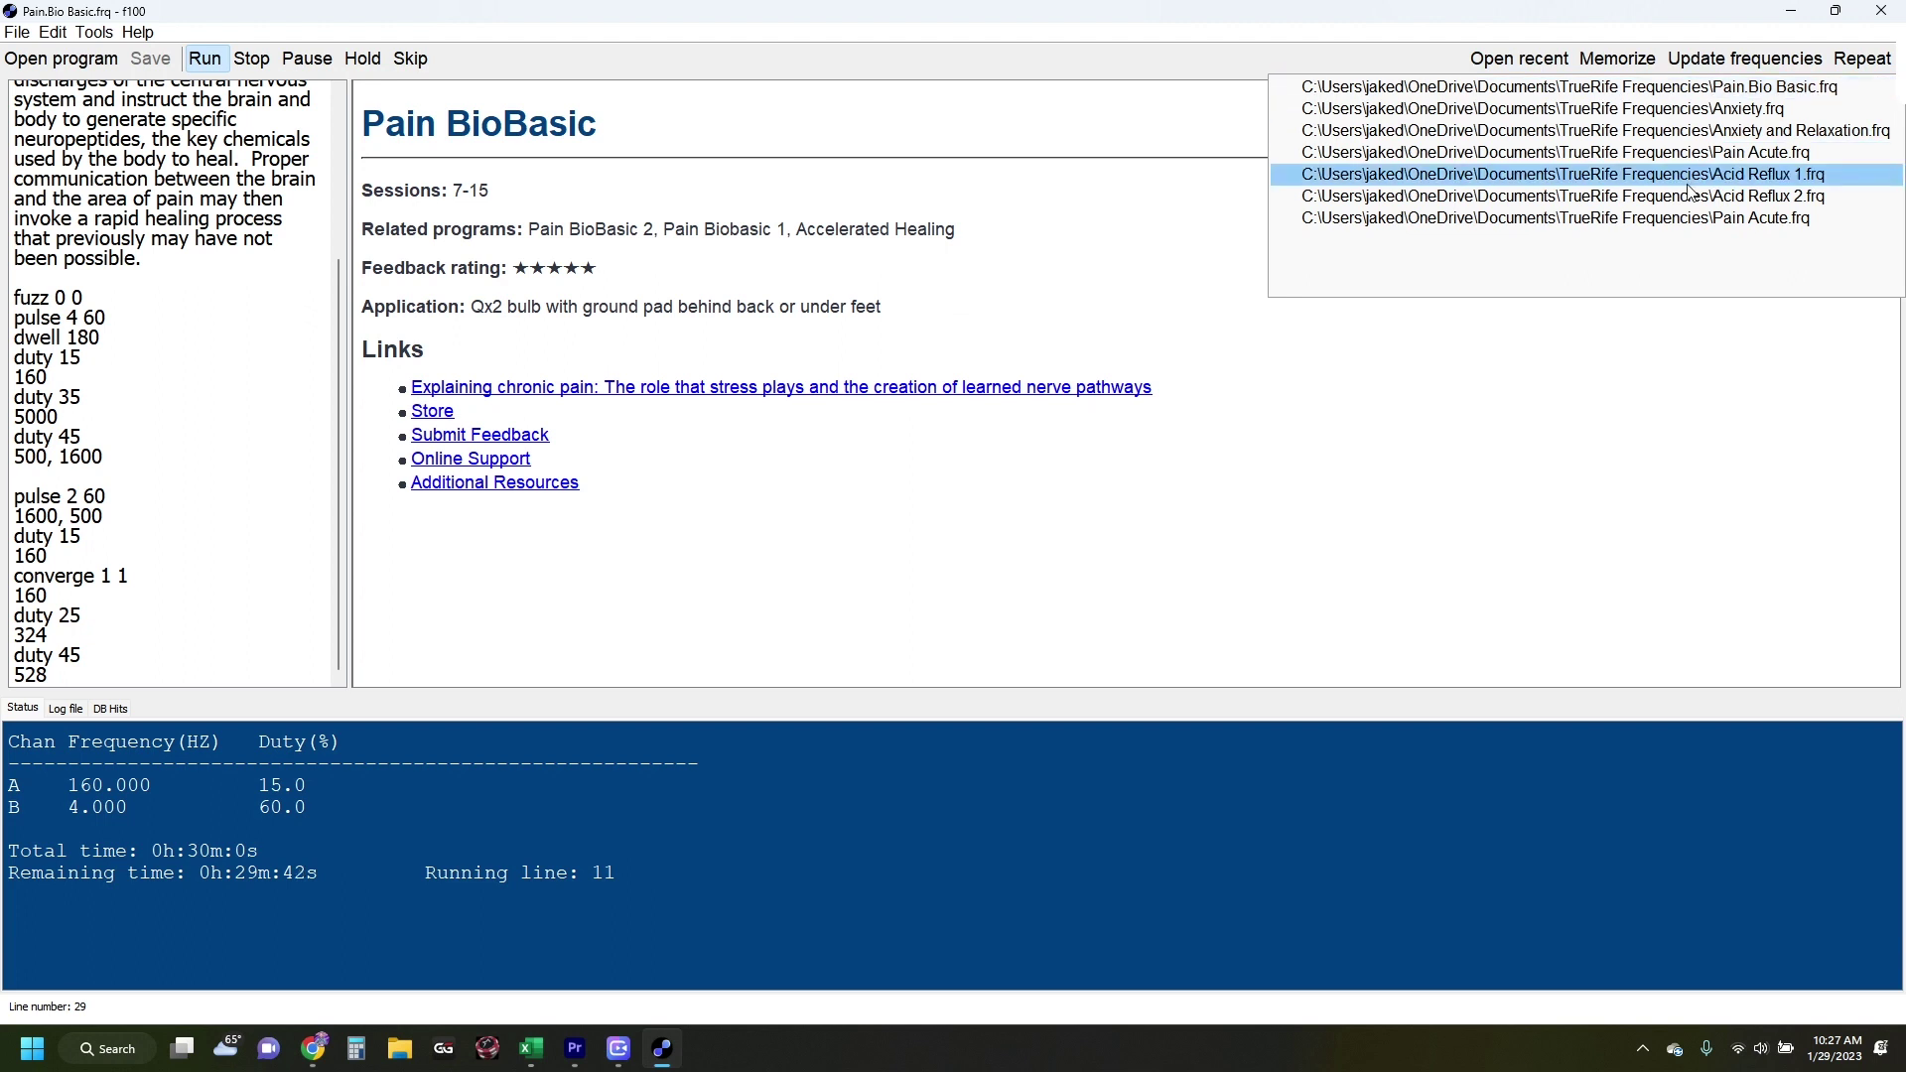
click(1489, 412)
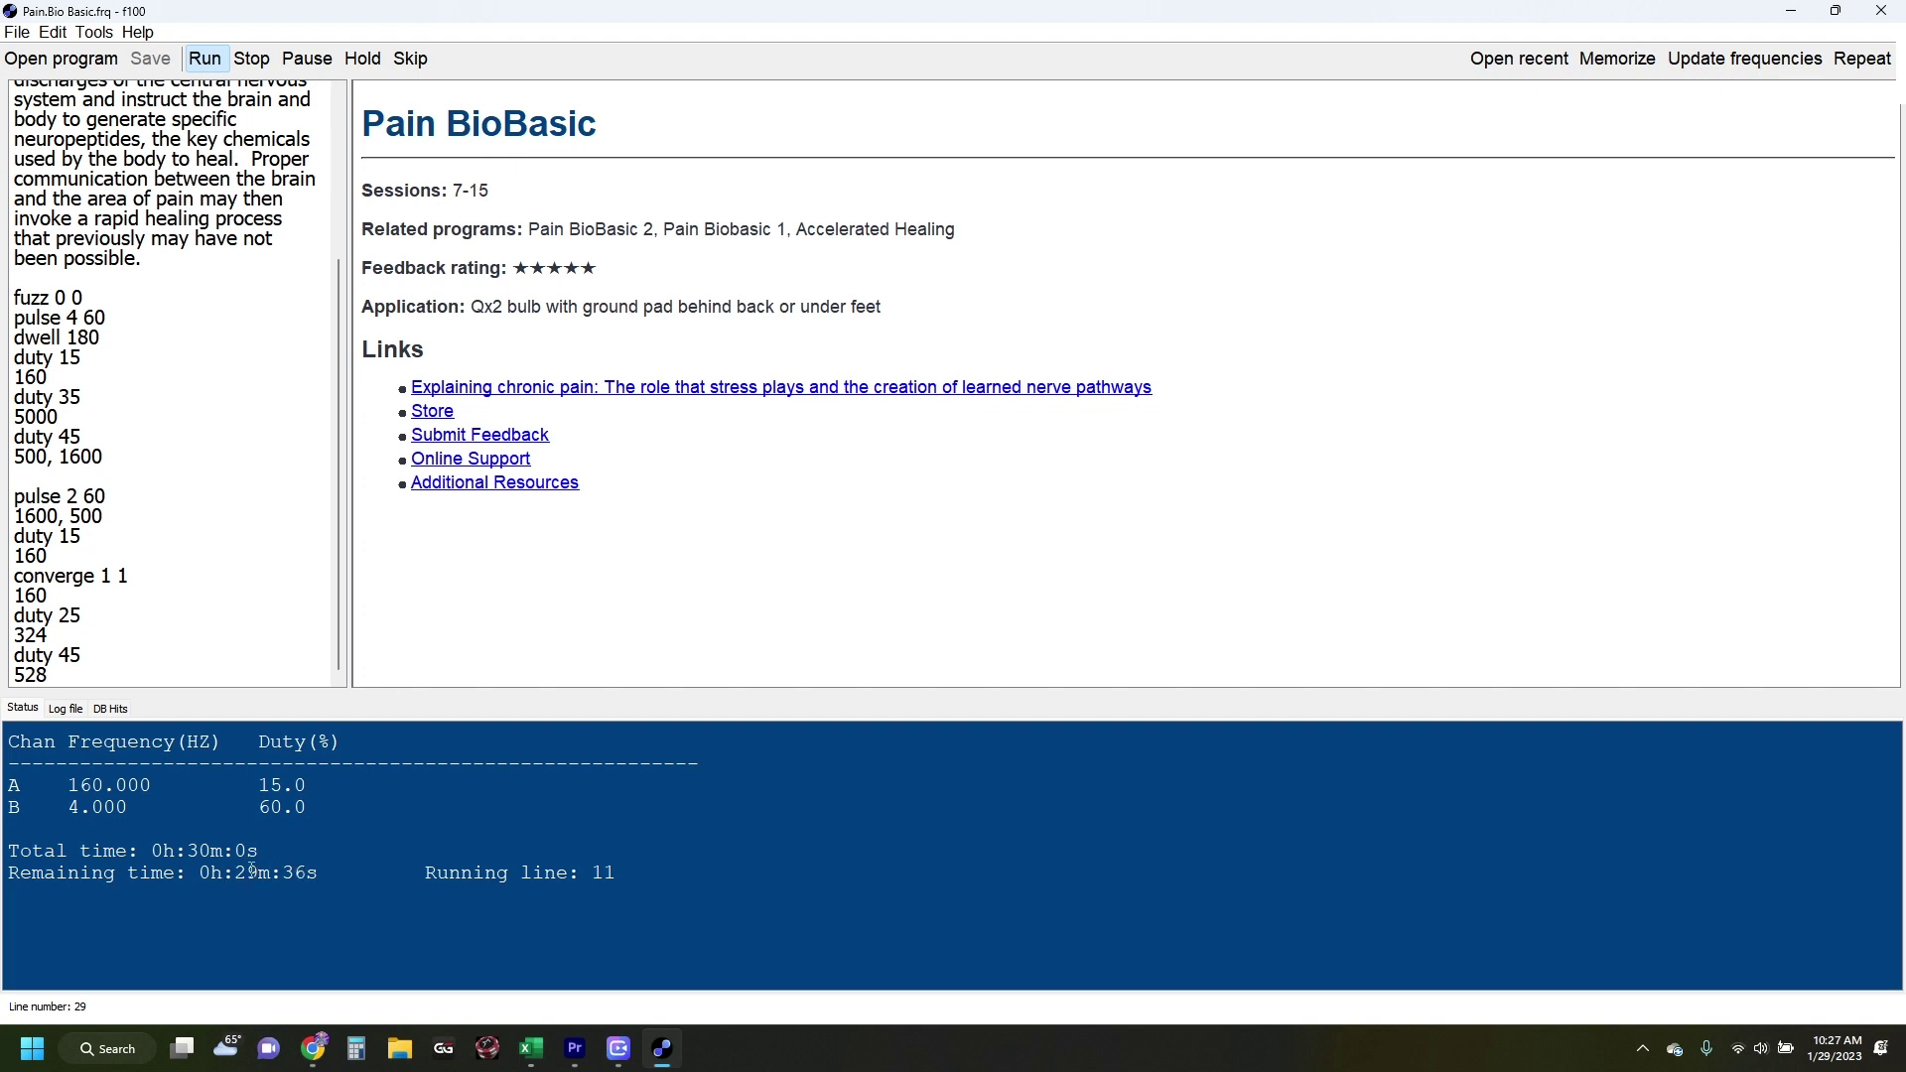
click(112, 709)
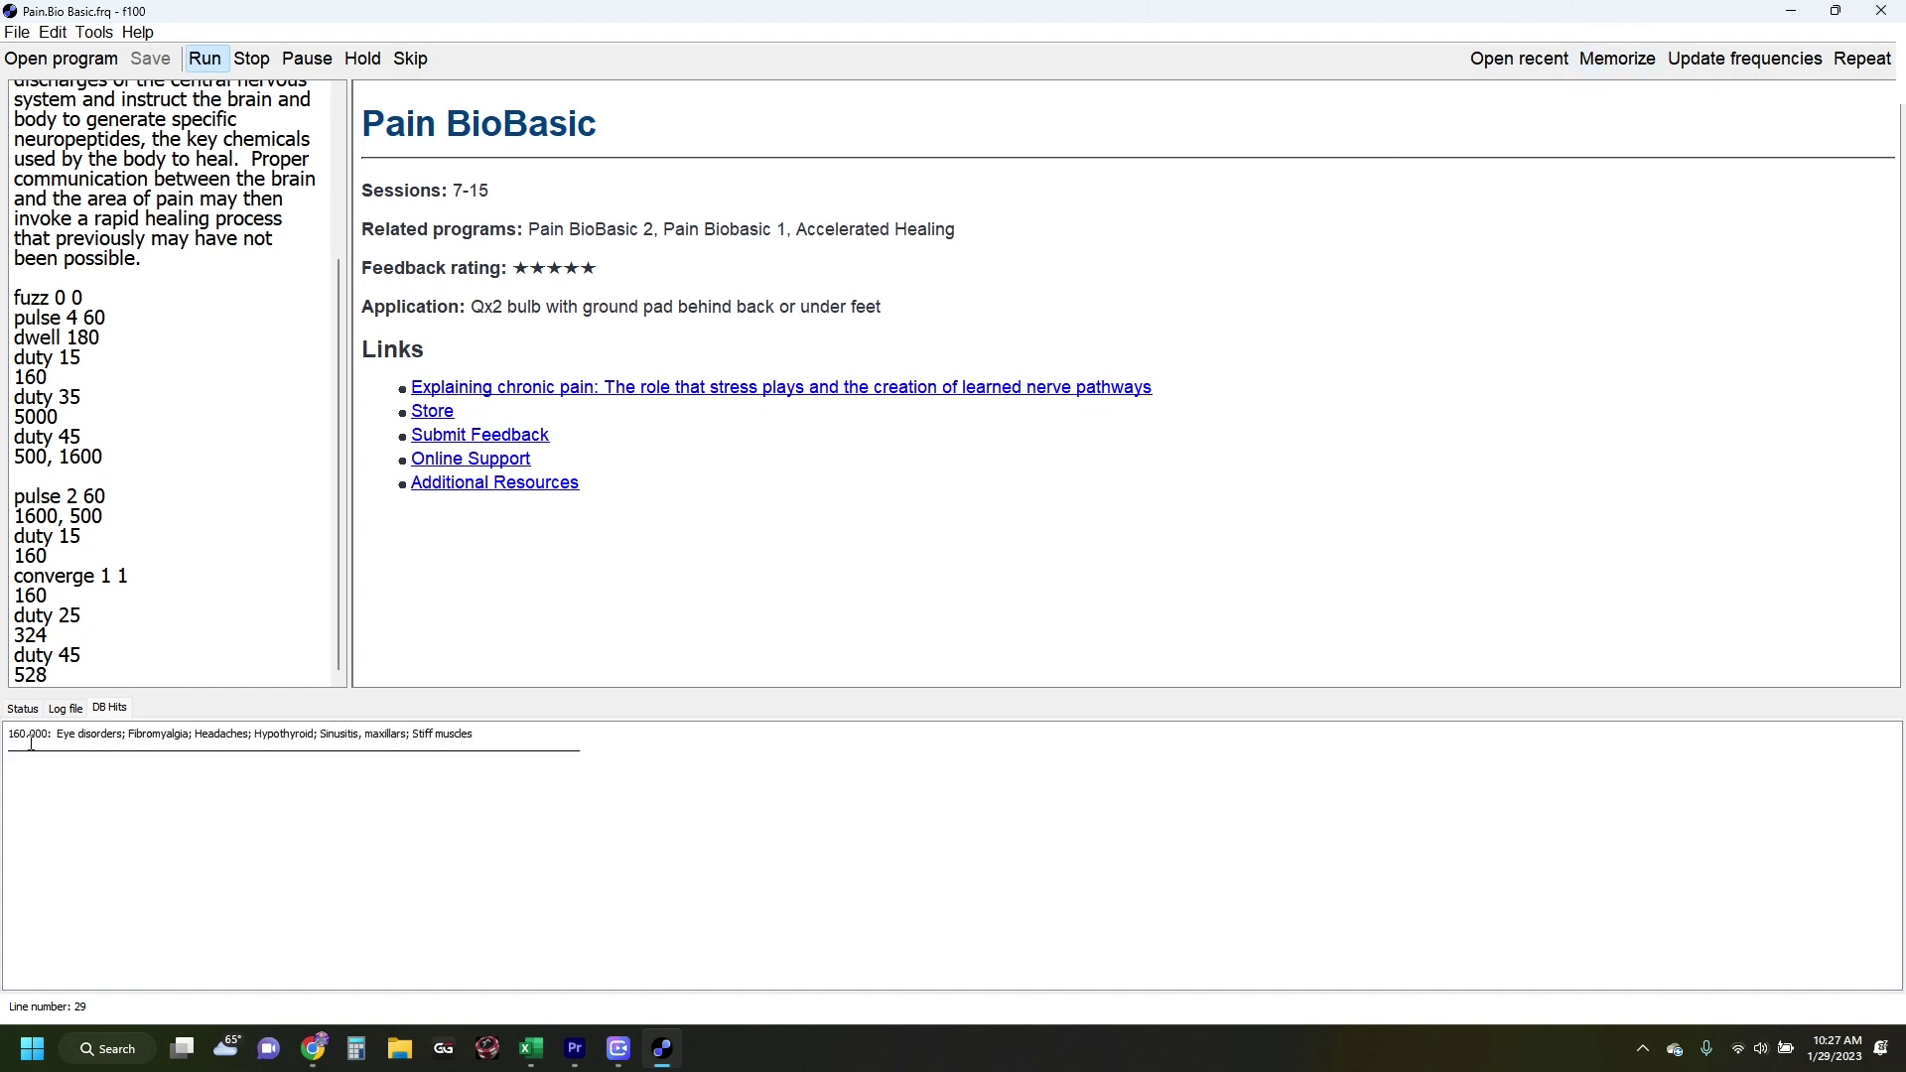
drag(8, 737, 44, 742)
click(45, 742)
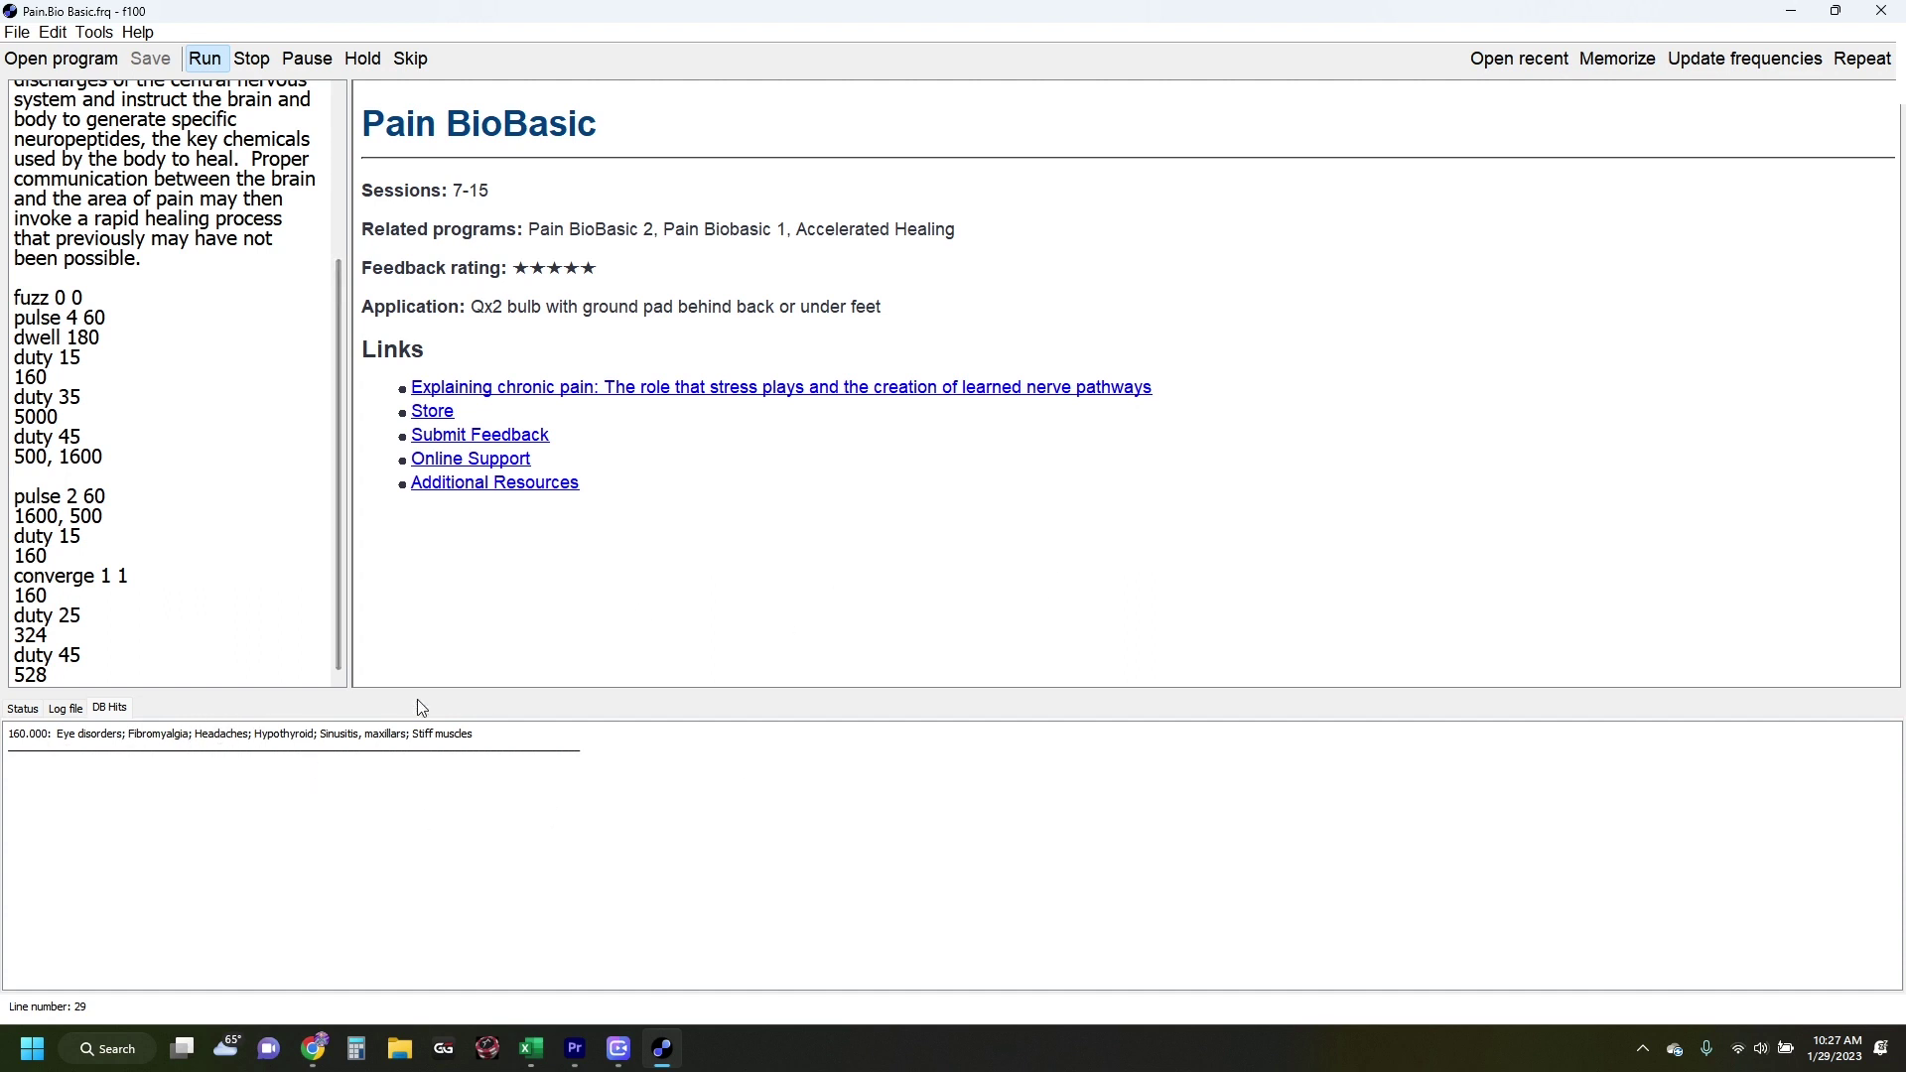
click(22, 708)
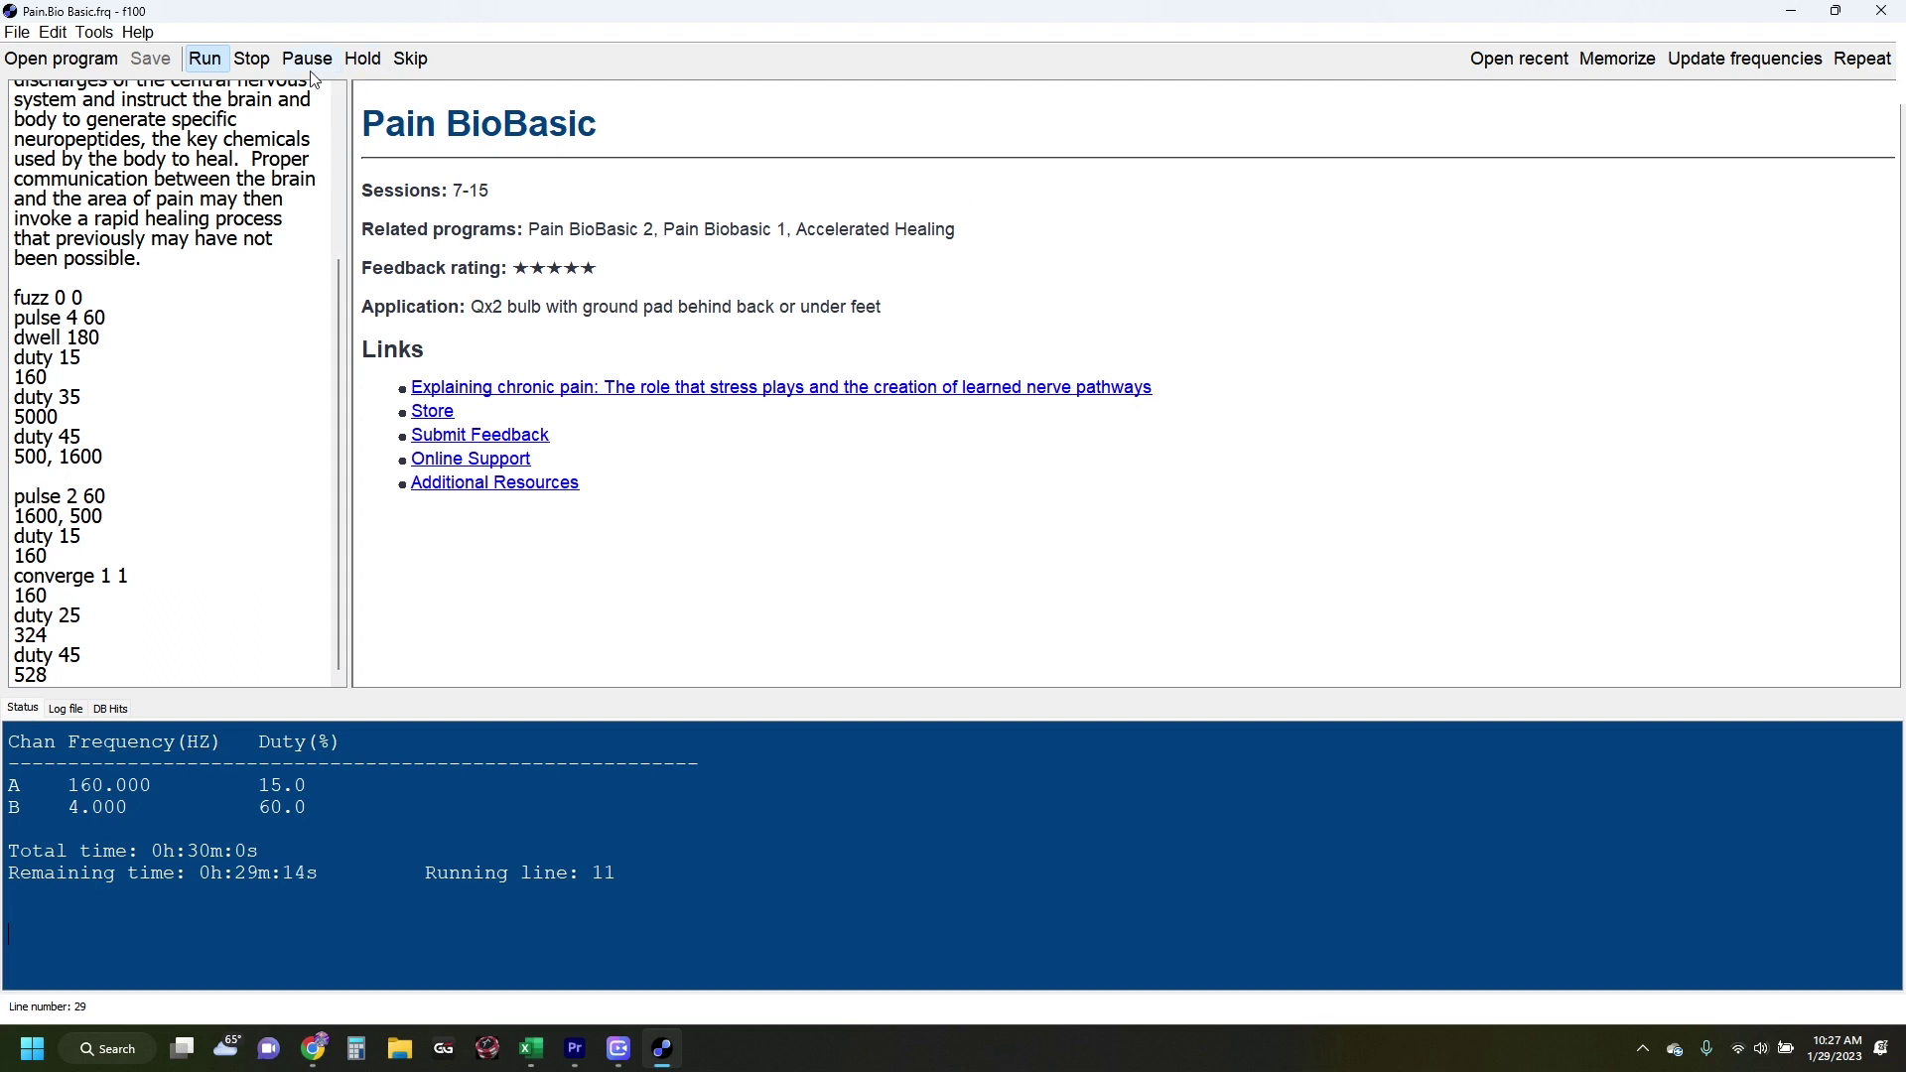
- Stop the running program and update the frequency library, checking the extraction progress
click(264, 62)
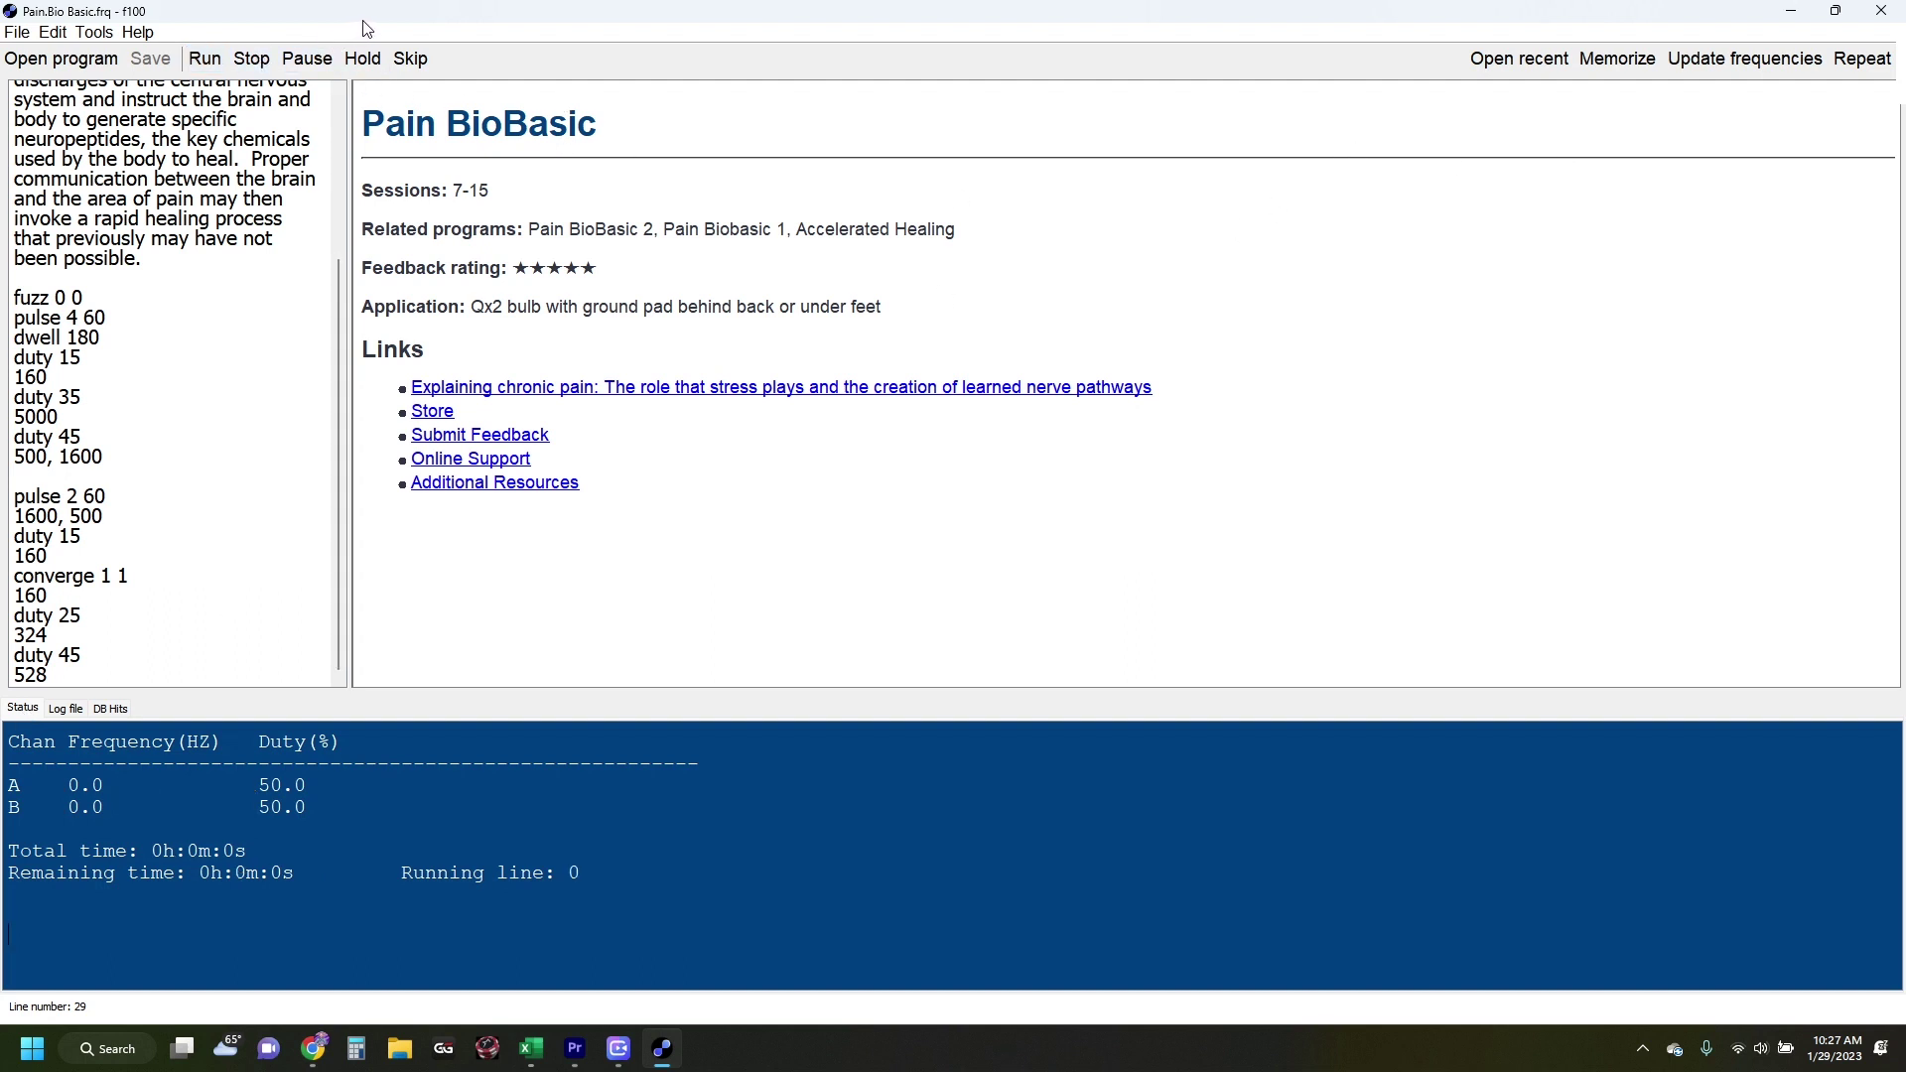
click(1739, 61)
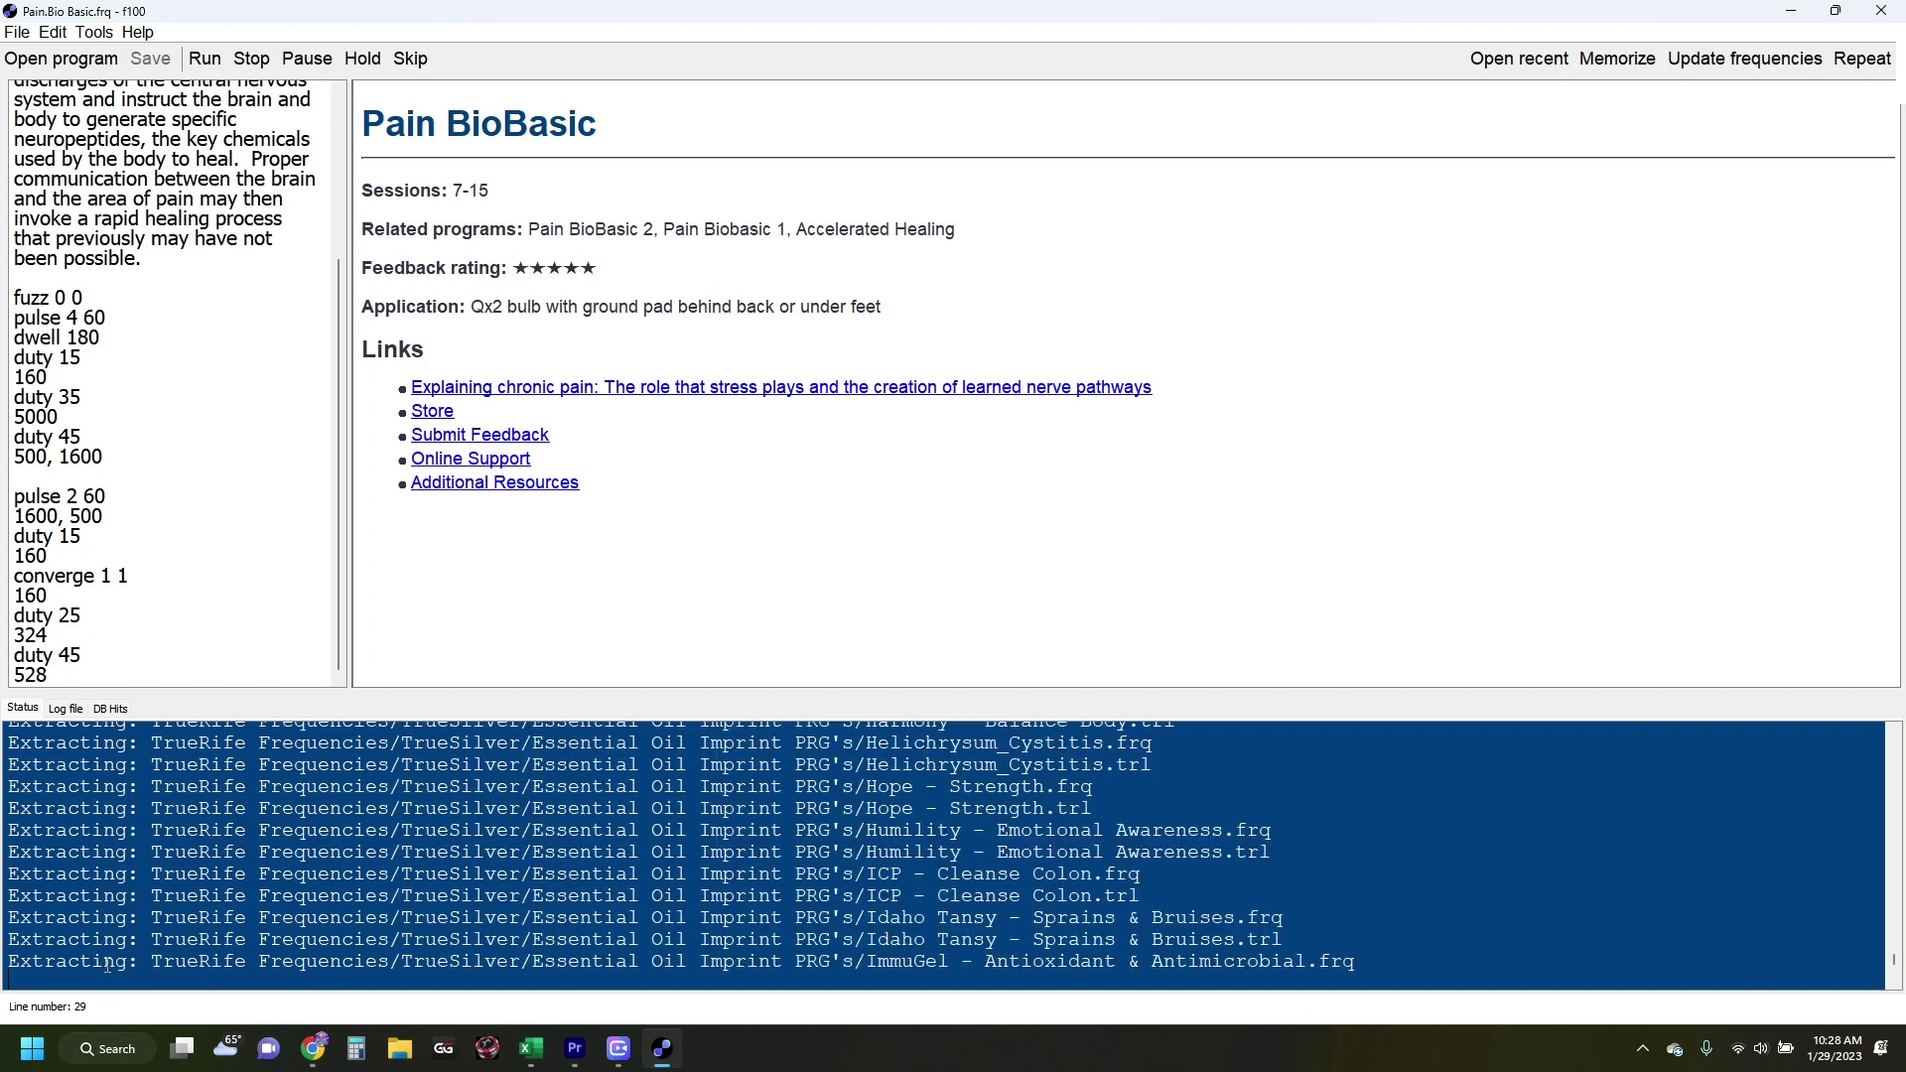
drag(49, 960, 238, 961)
click(239, 960)
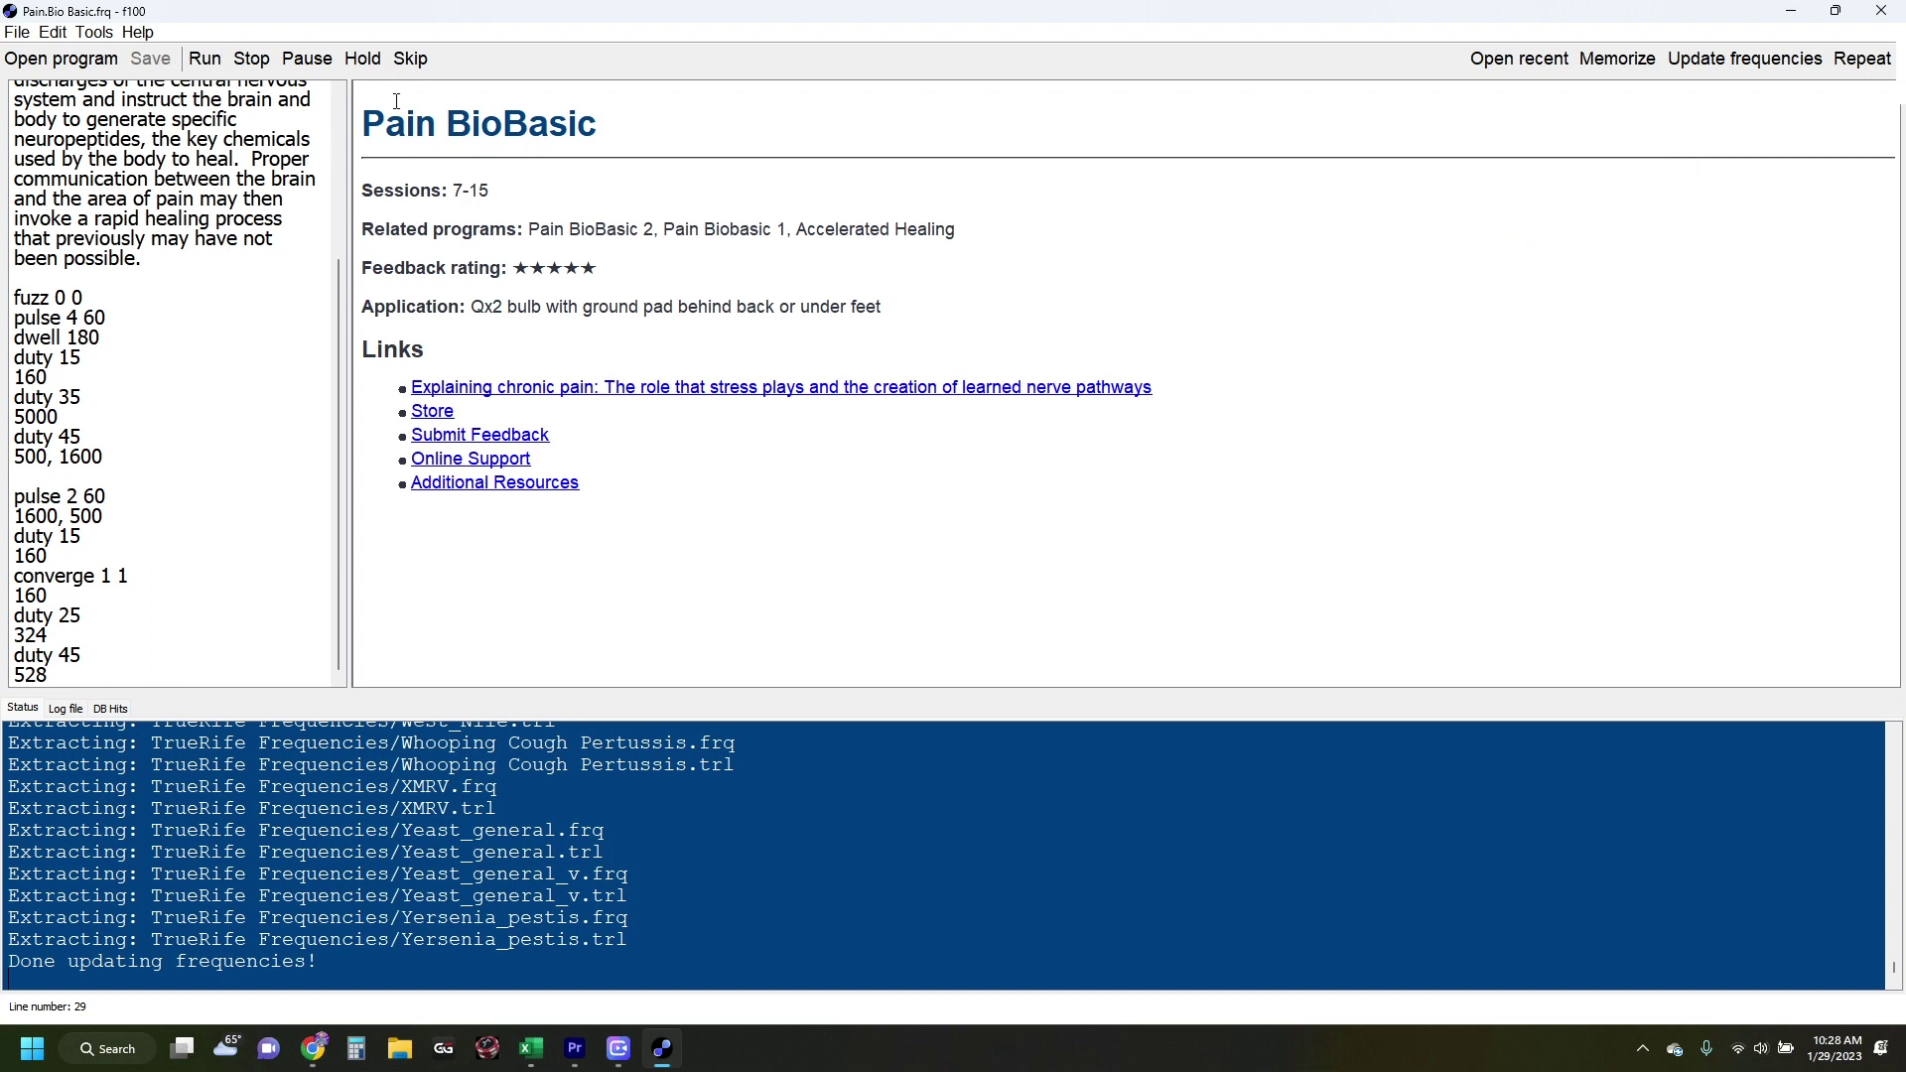
- Run the Pain BioBasic program again with repeat turned on
click(208, 62)
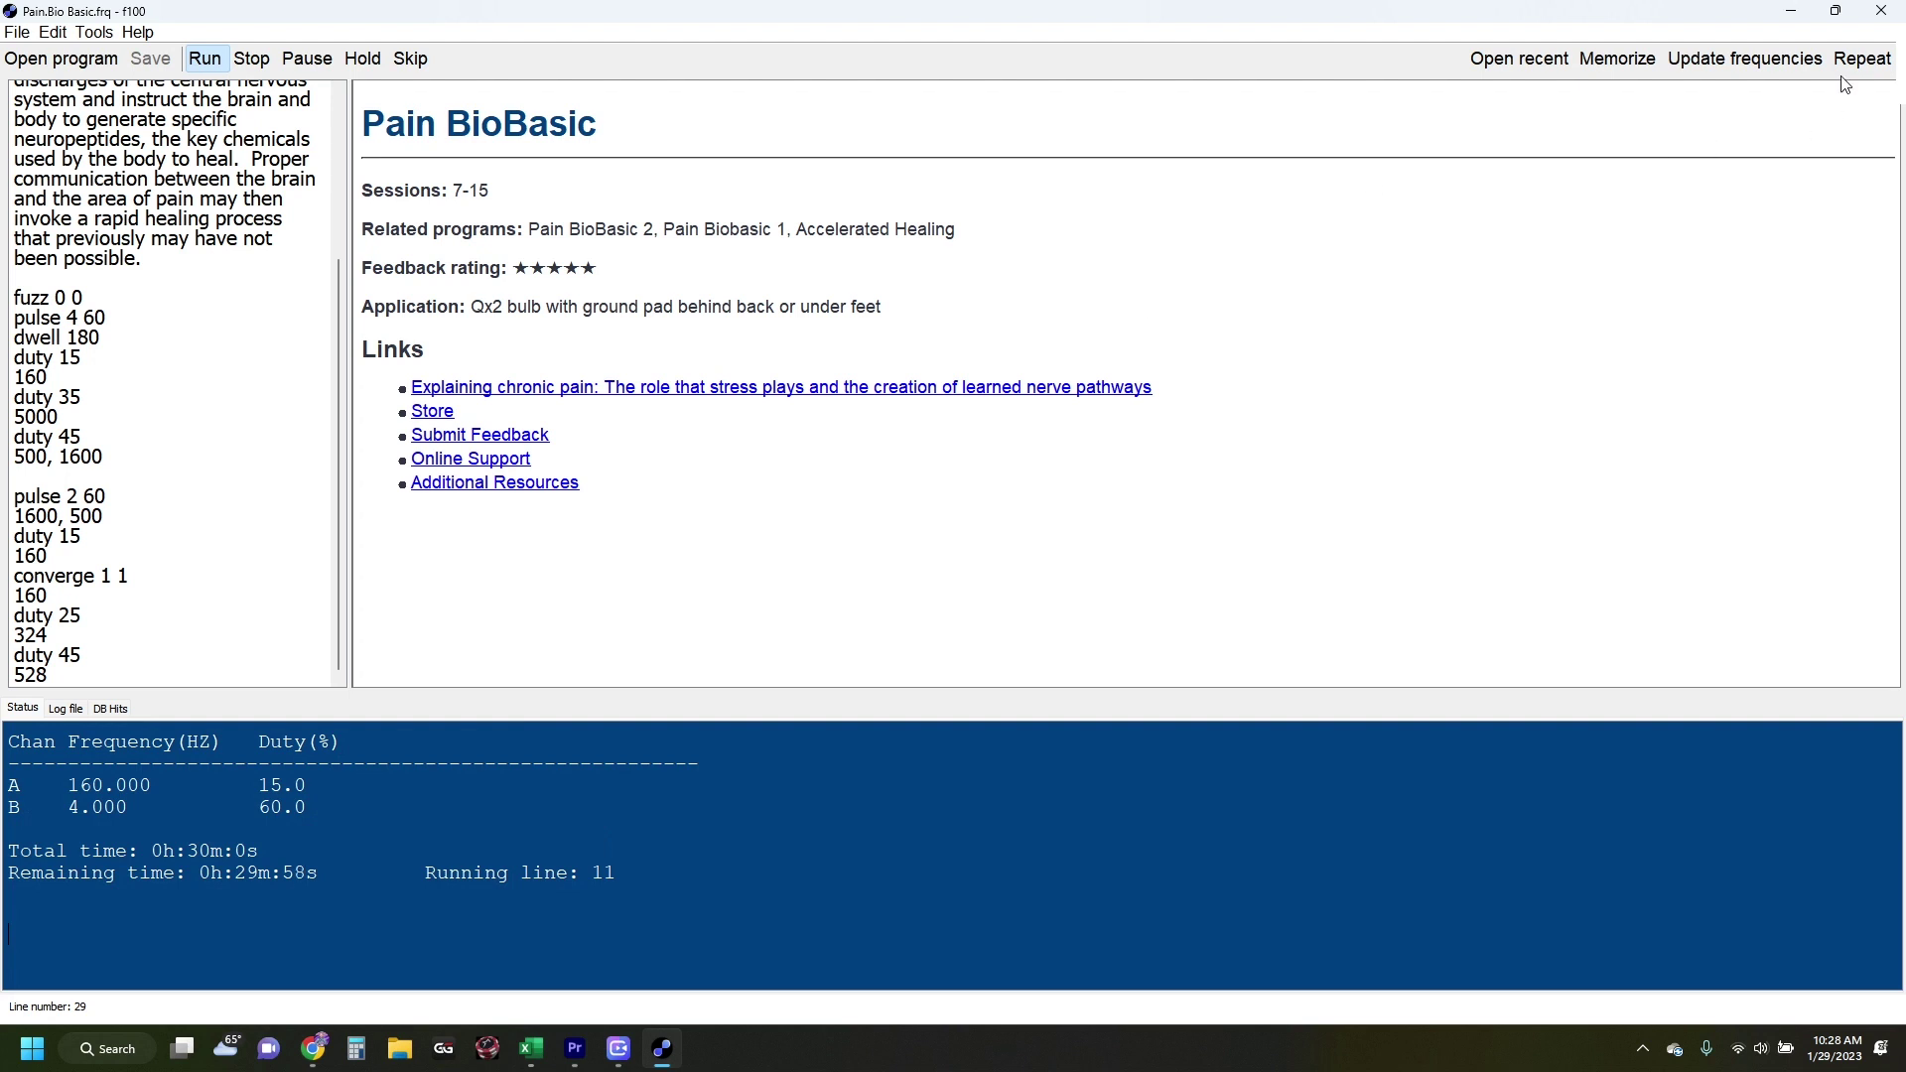
click(1874, 62)
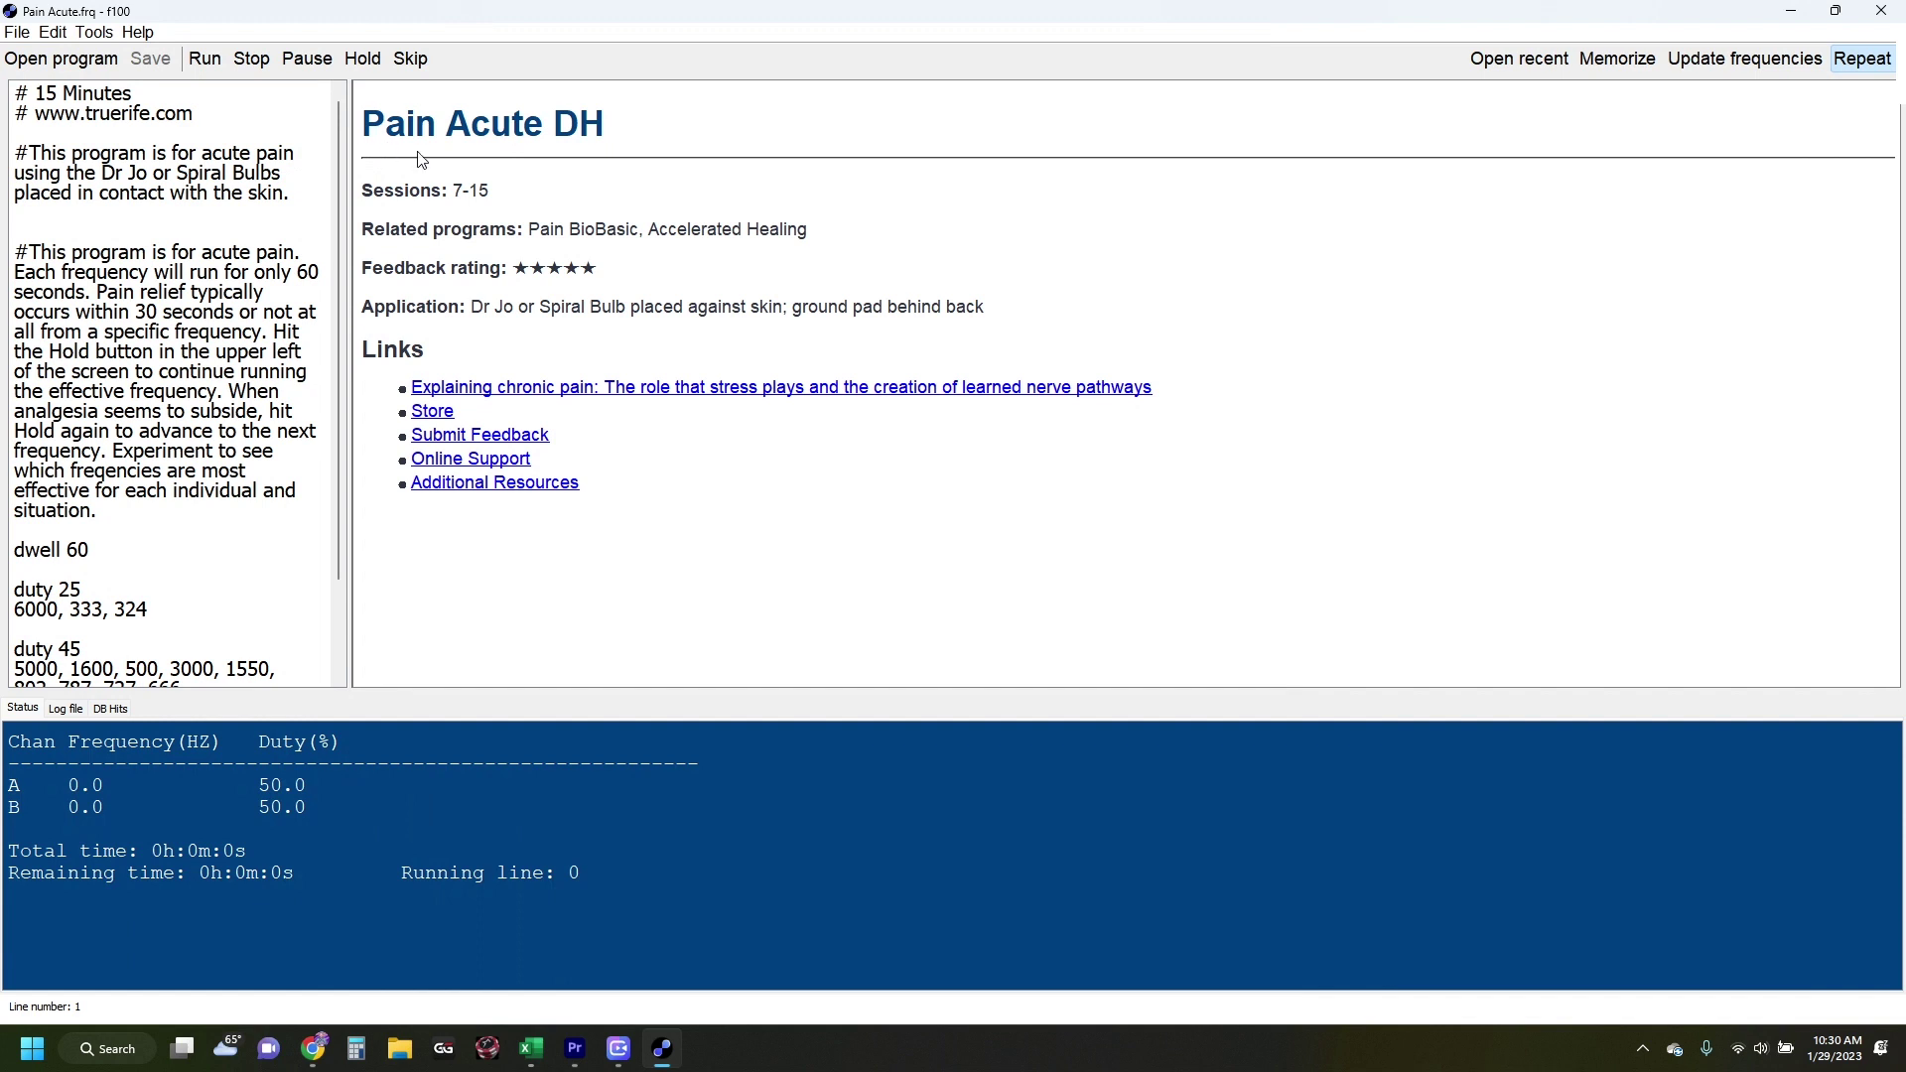
- Search the TrueRife Frequencies library for programs whose names contain "pain"
click(60, 59)
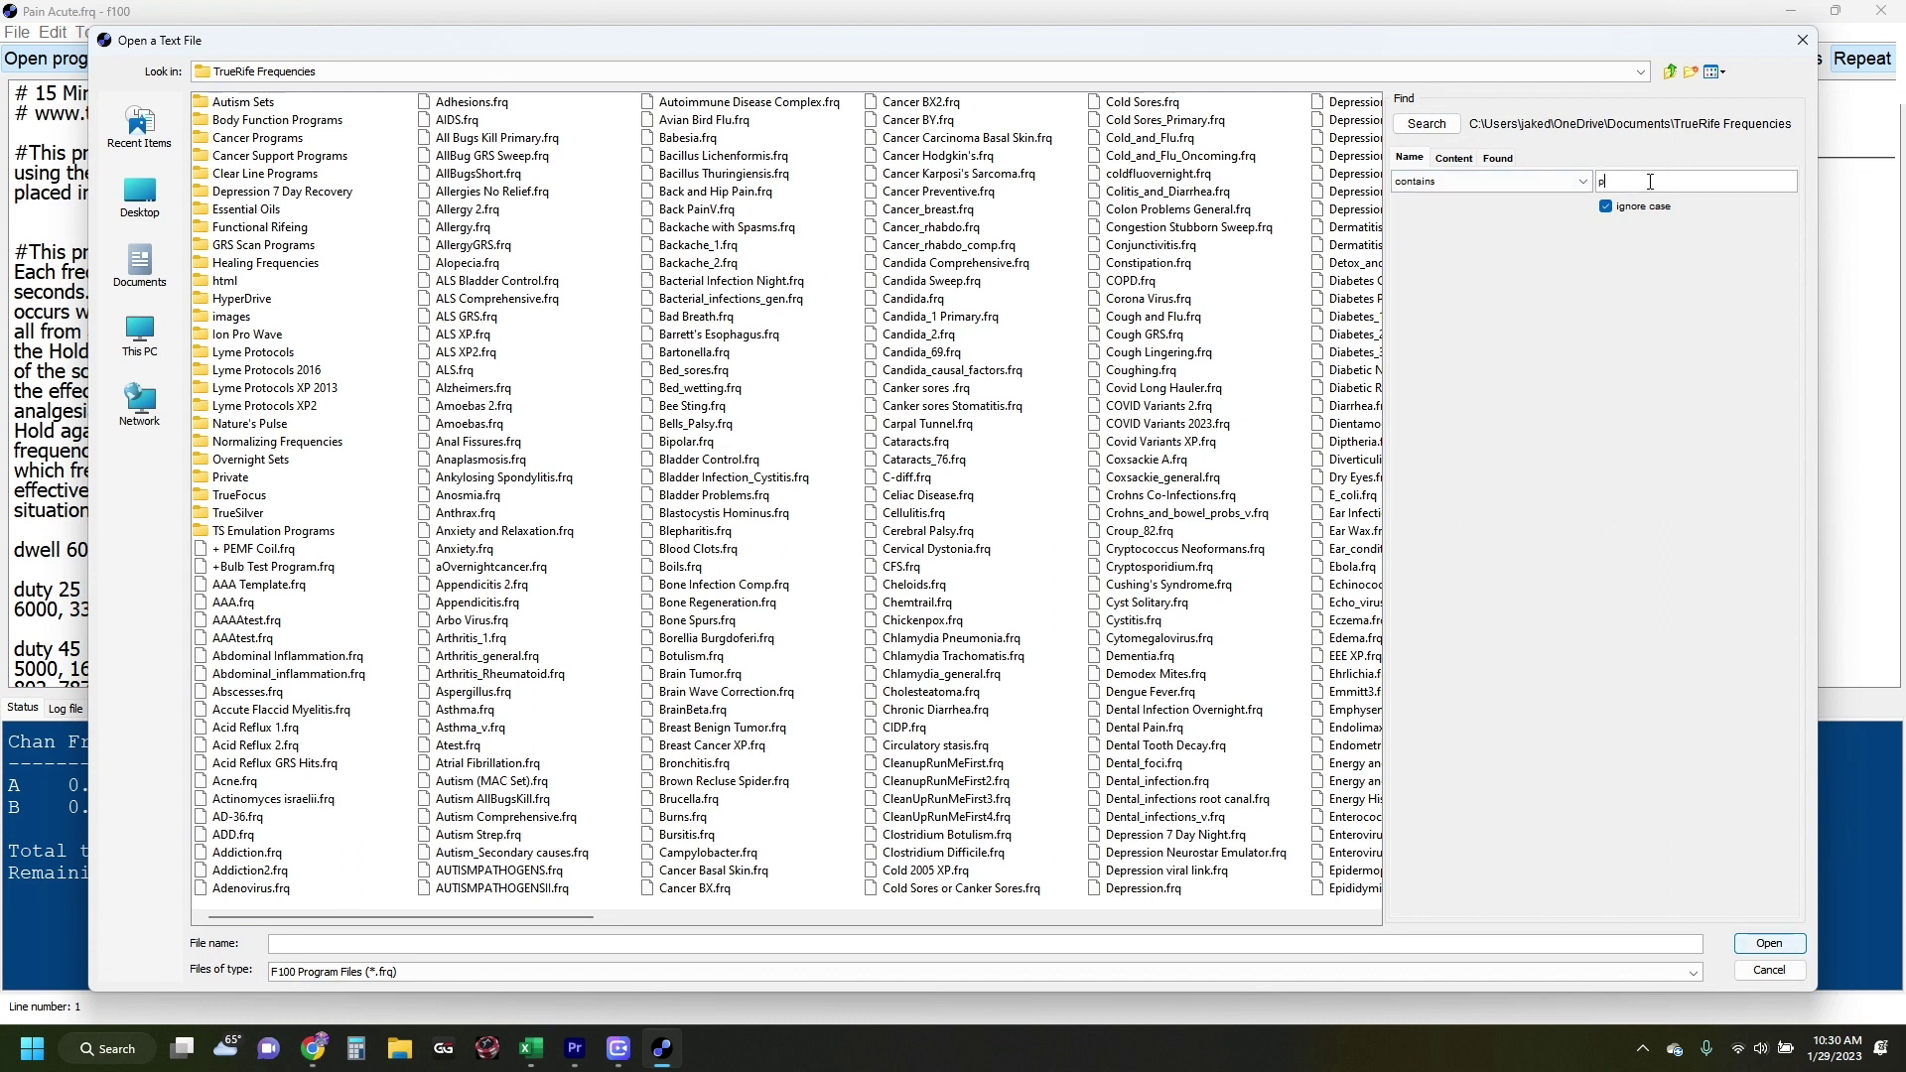
text(ain)
click(1426, 125)
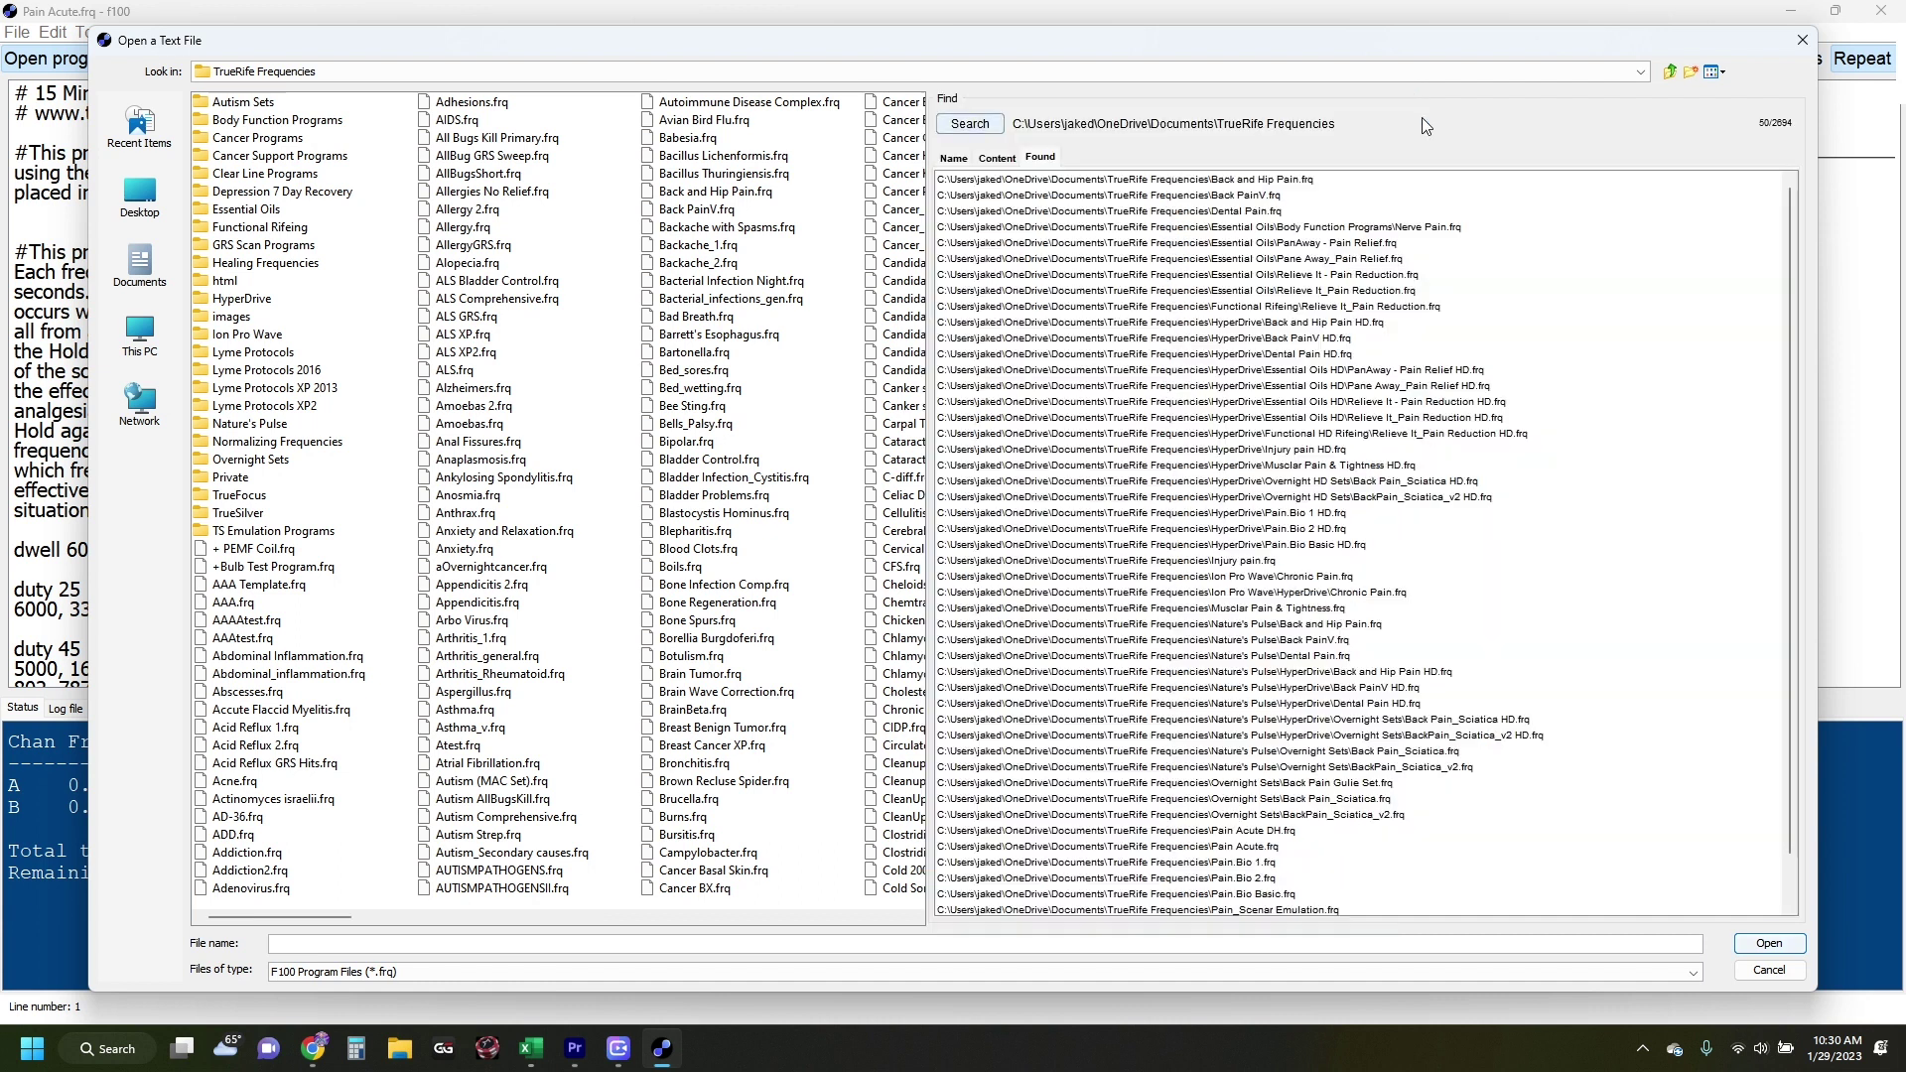
- Open the Pain Acute.frq program found directly in the TrueRife Frequencies folder from the search results
scroll(1137, 191, down, 1)
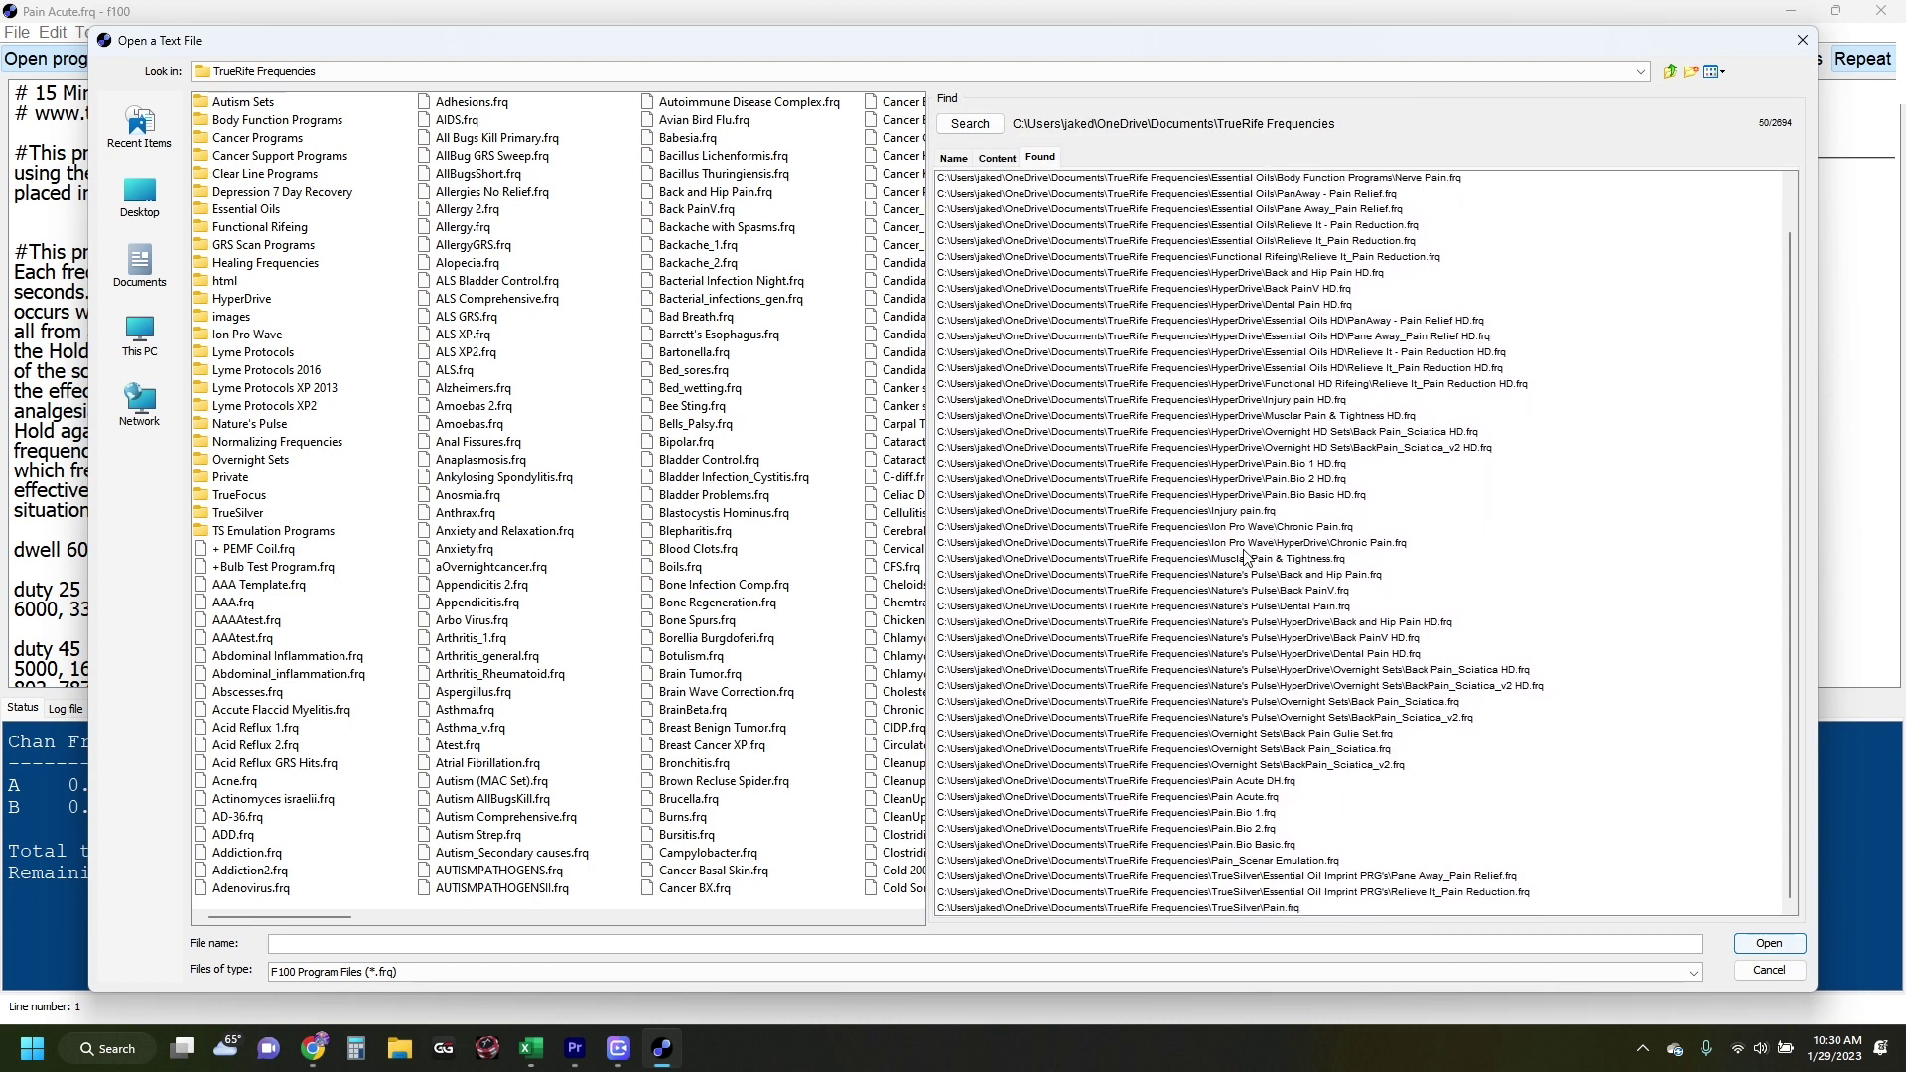
click(1166, 800)
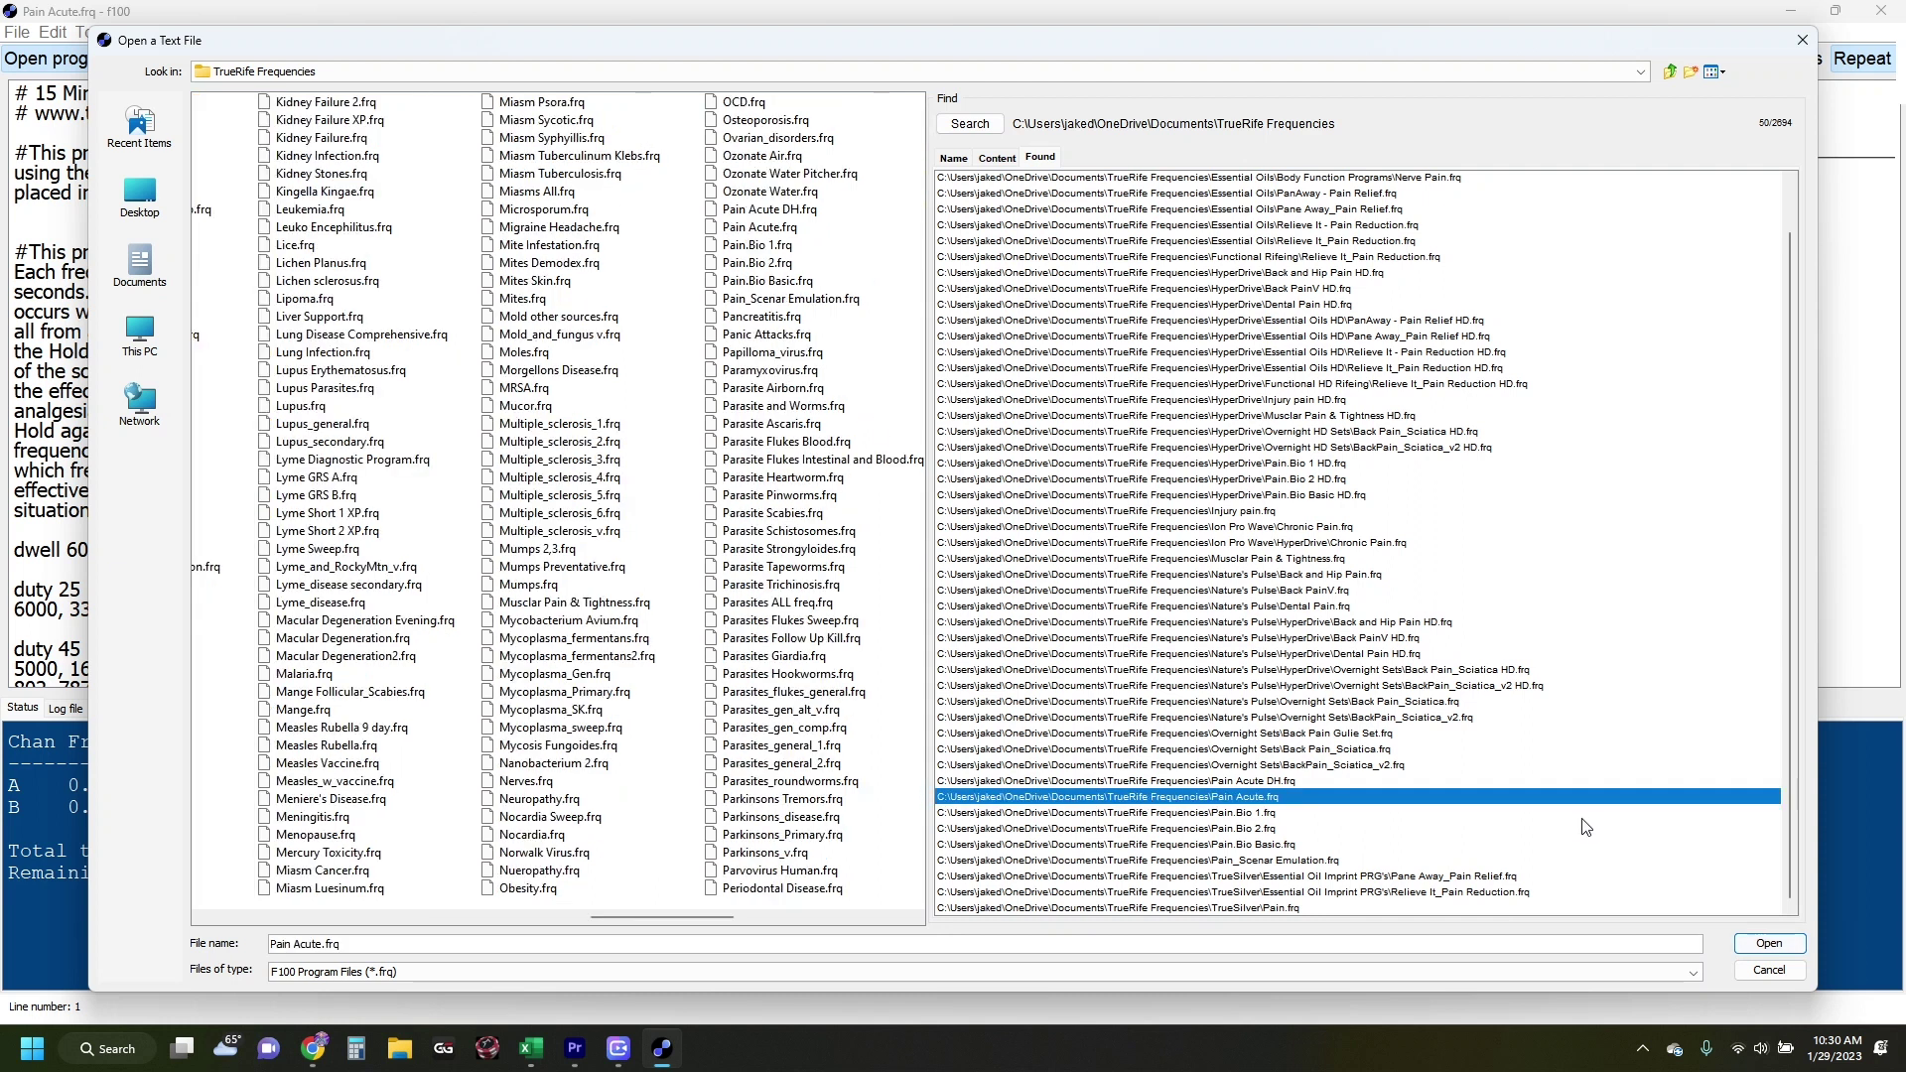
click(1767, 943)
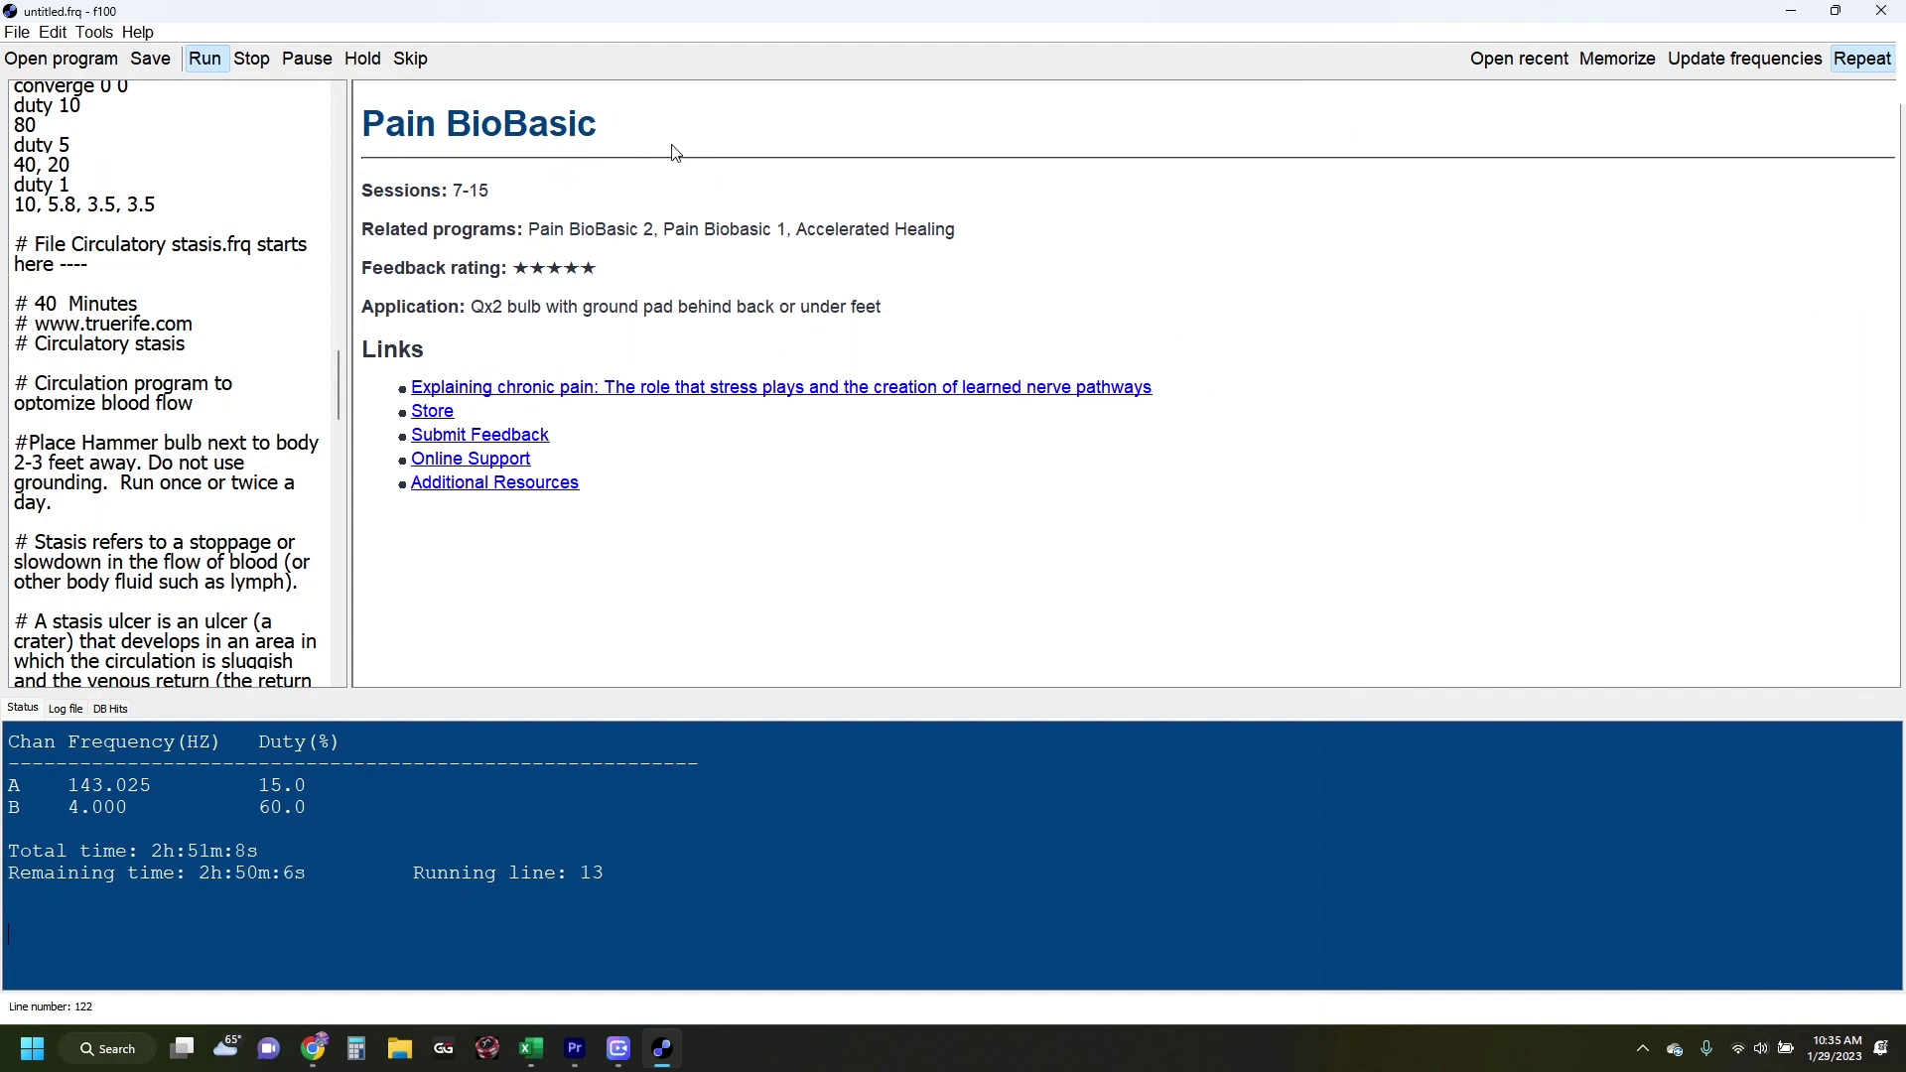
- Open Acid Reflux 1.frq, Anxiety and Relaxation.frq and Circulatory stasis.frq together as one stacked program
click(69, 59)
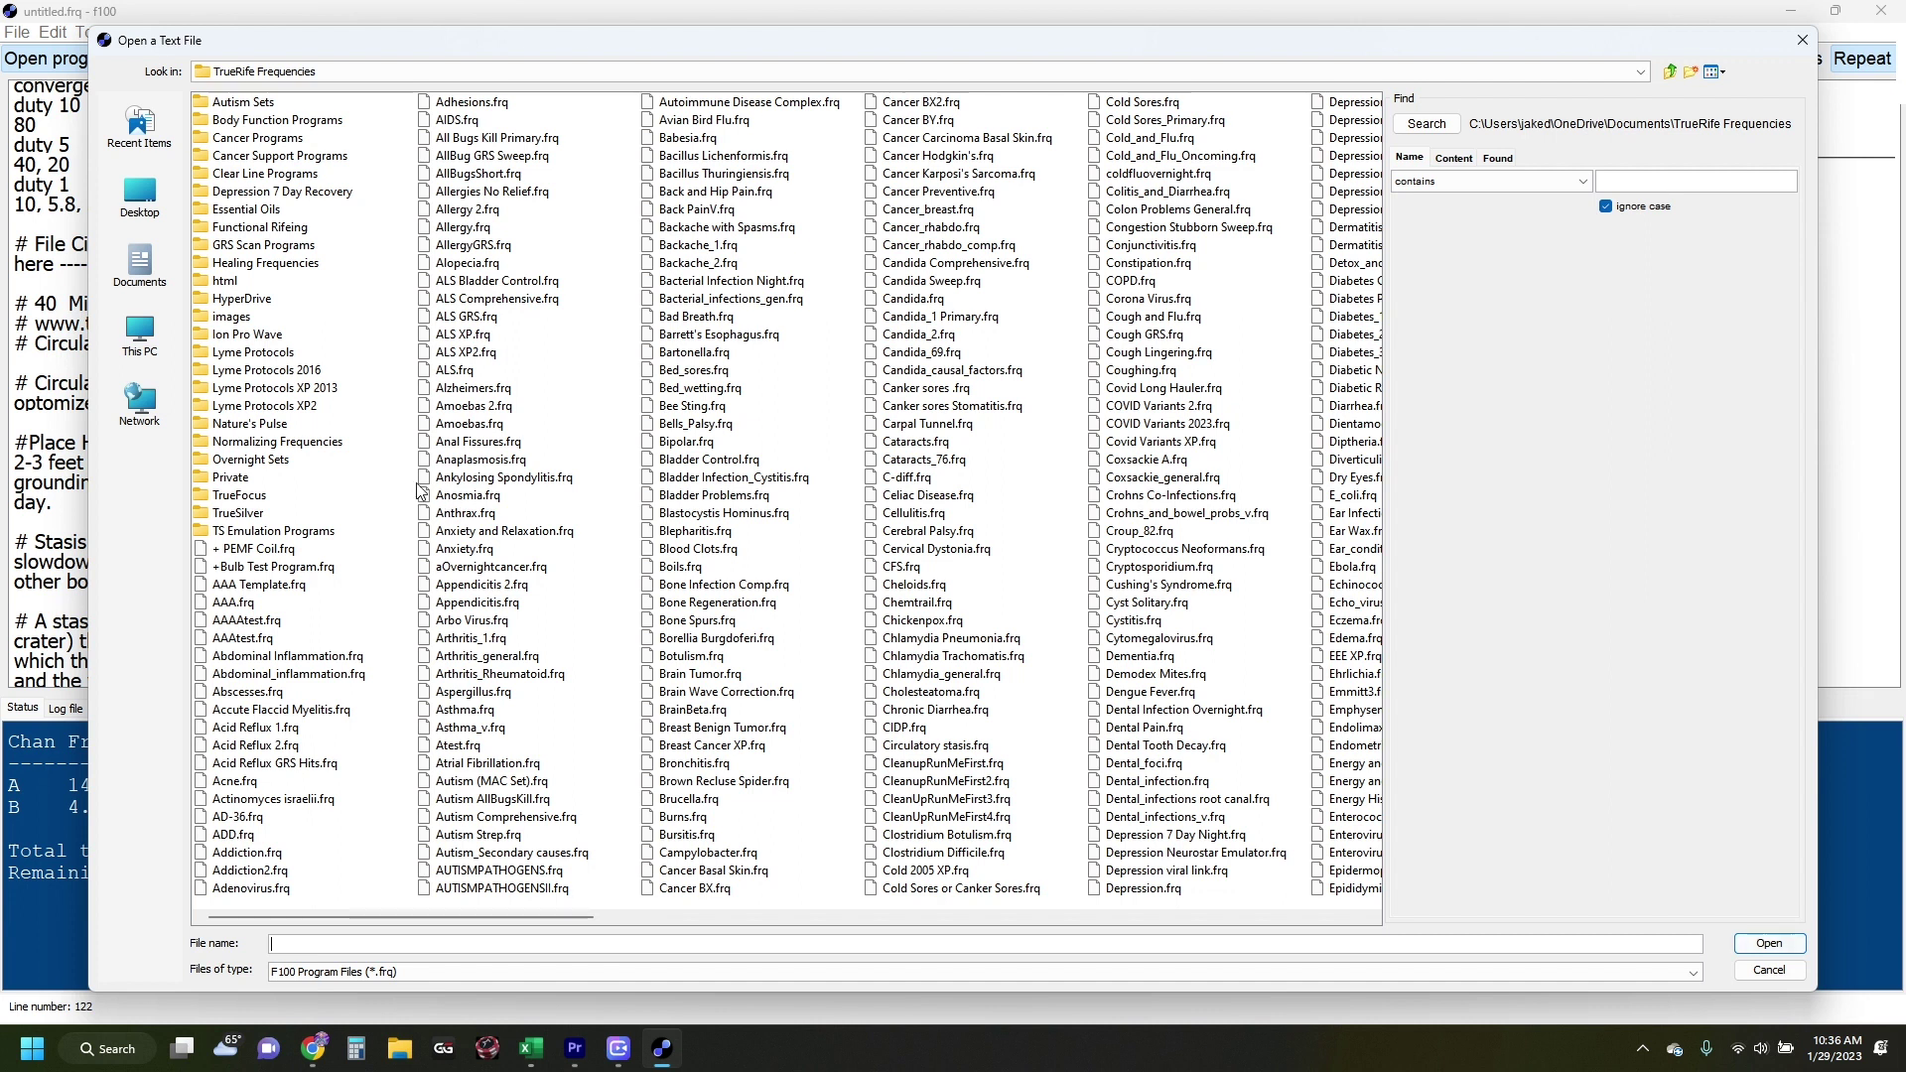
click(242, 732)
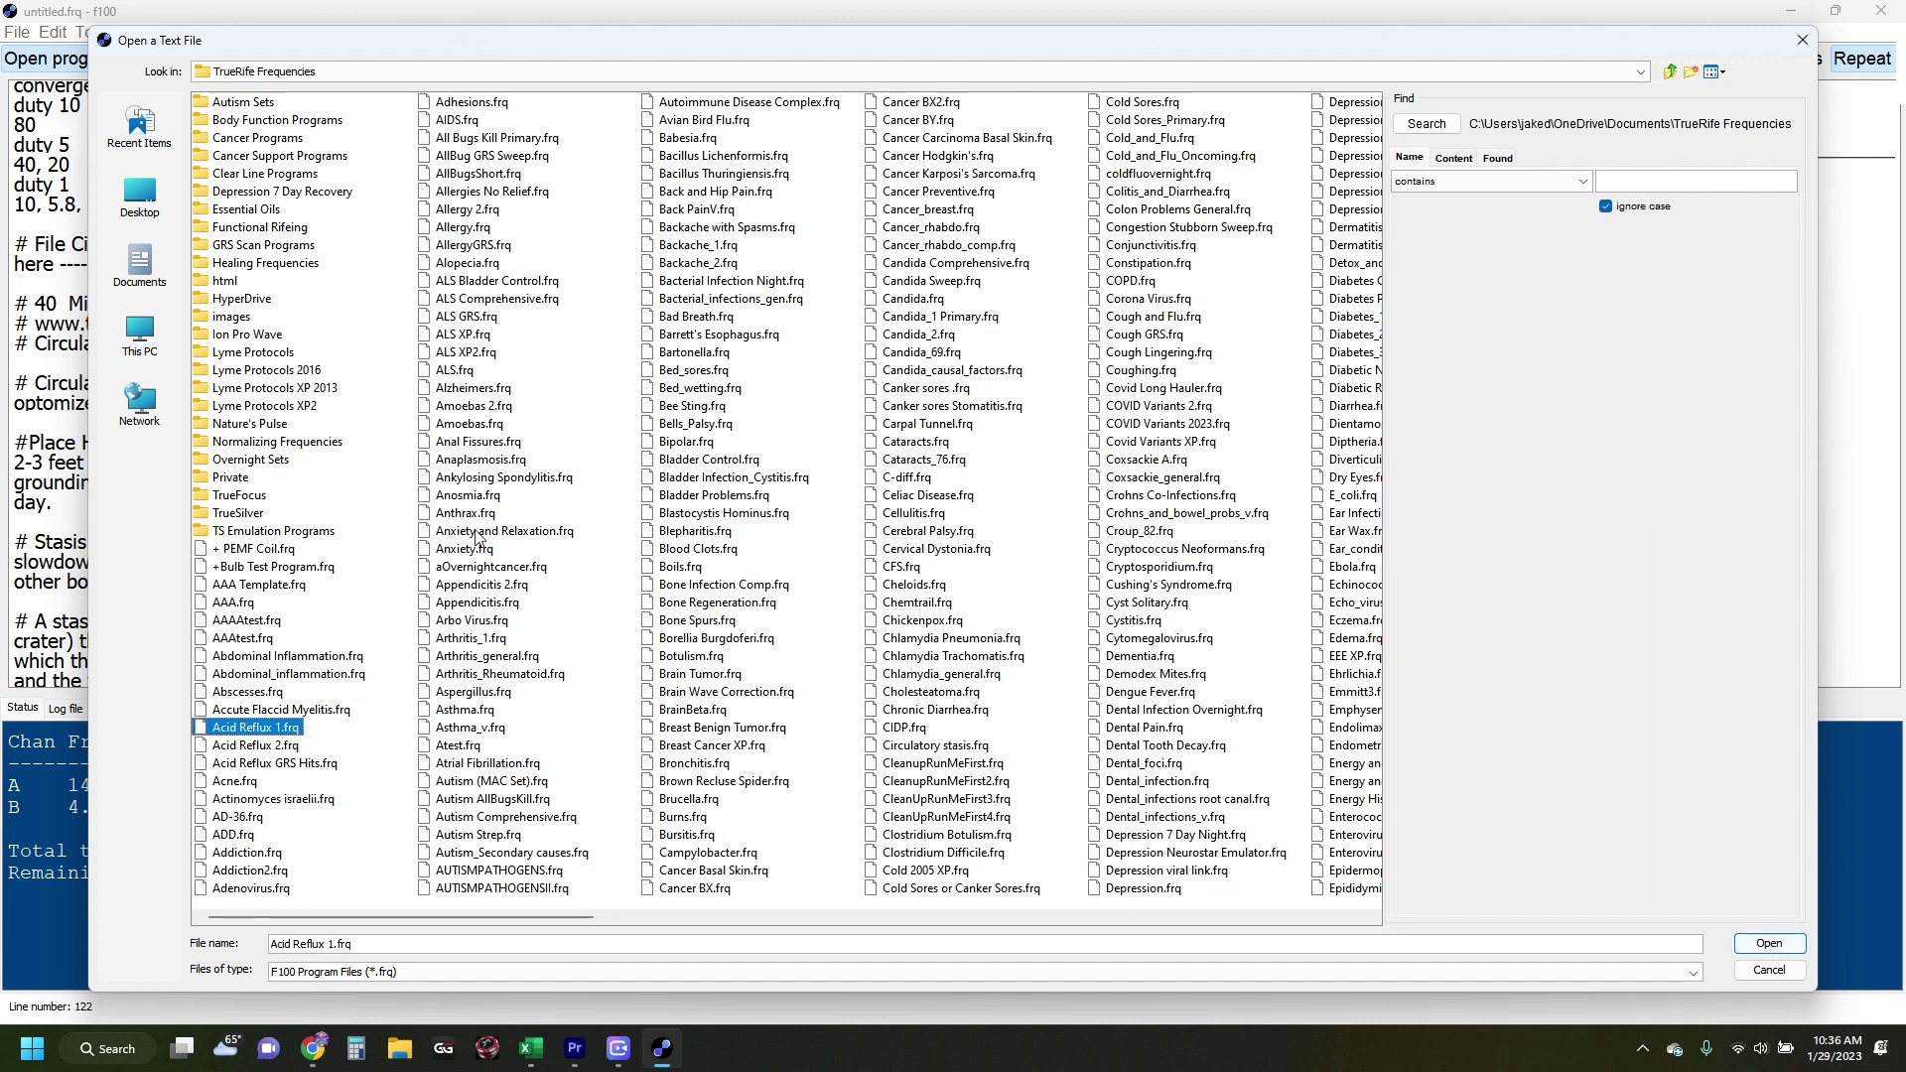
click(477, 537)
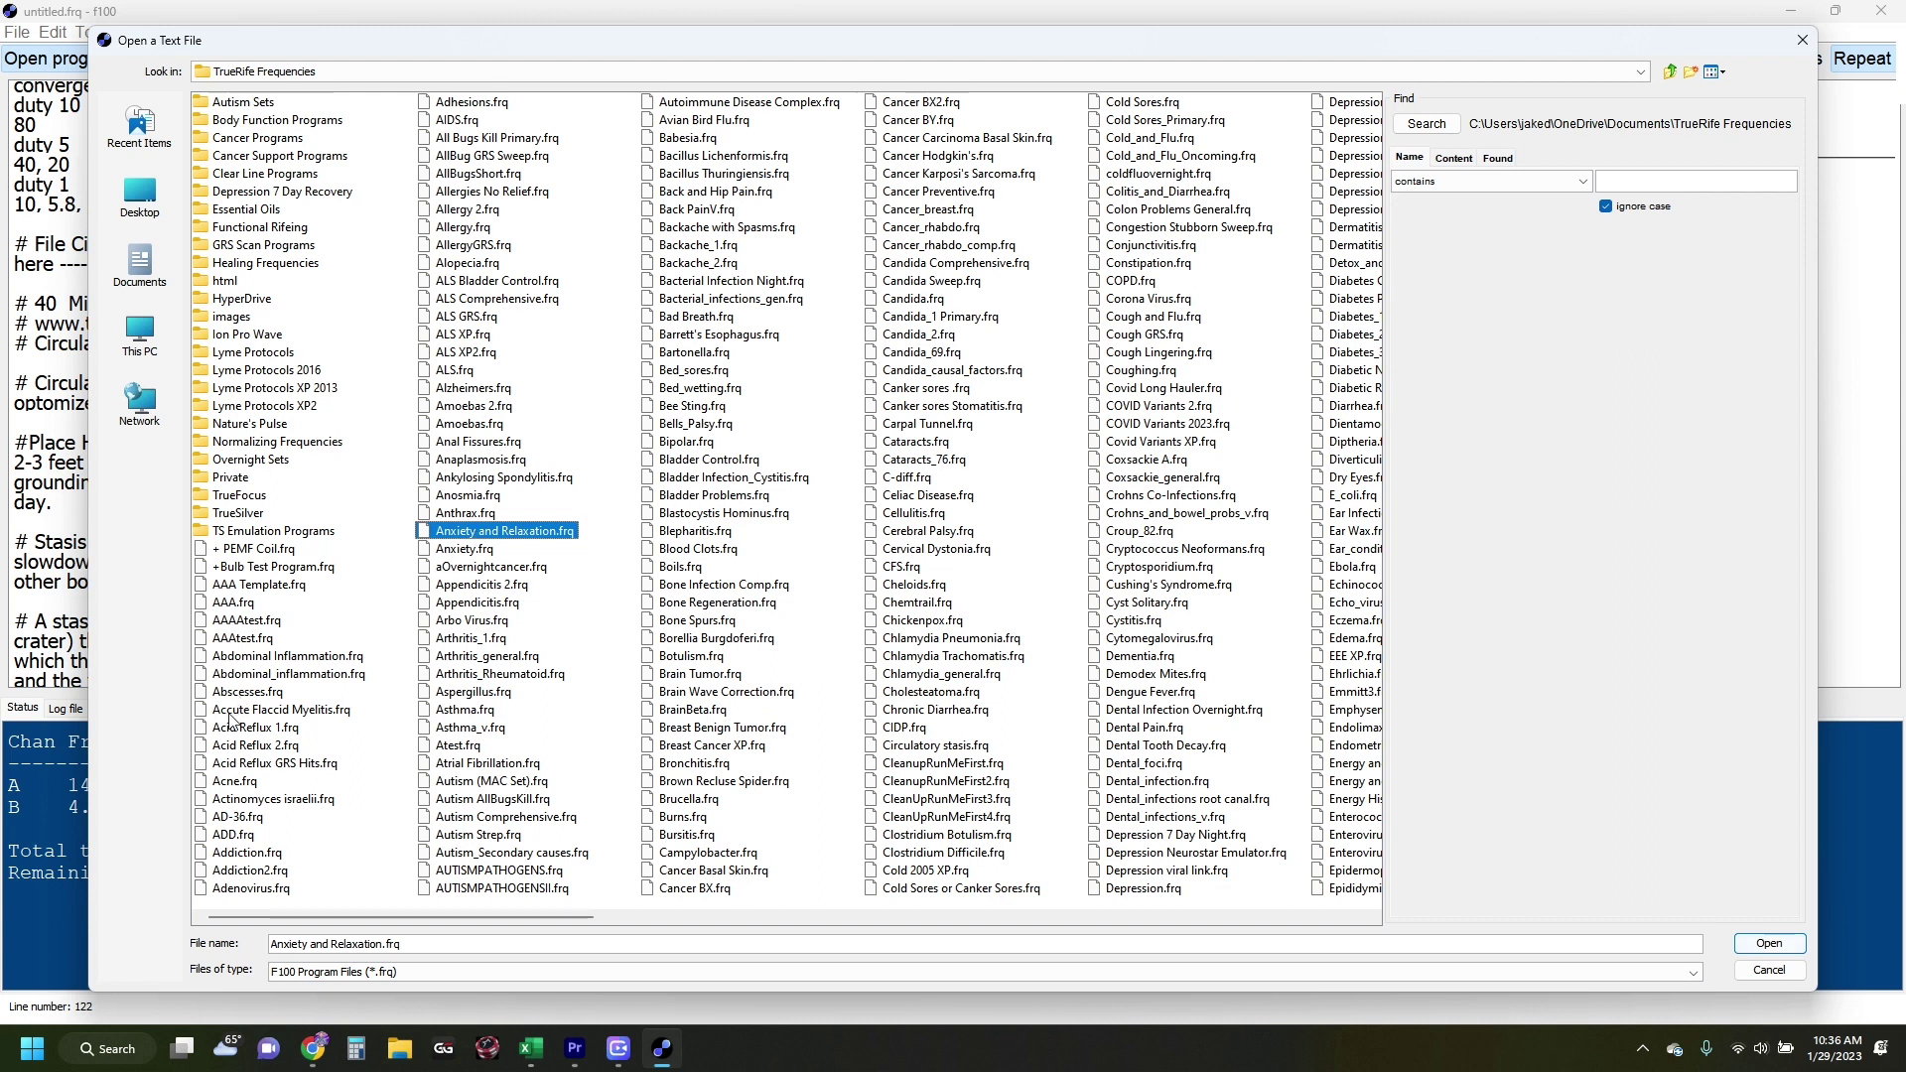
click(235, 730)
click(471, 534)
click(258, 729)
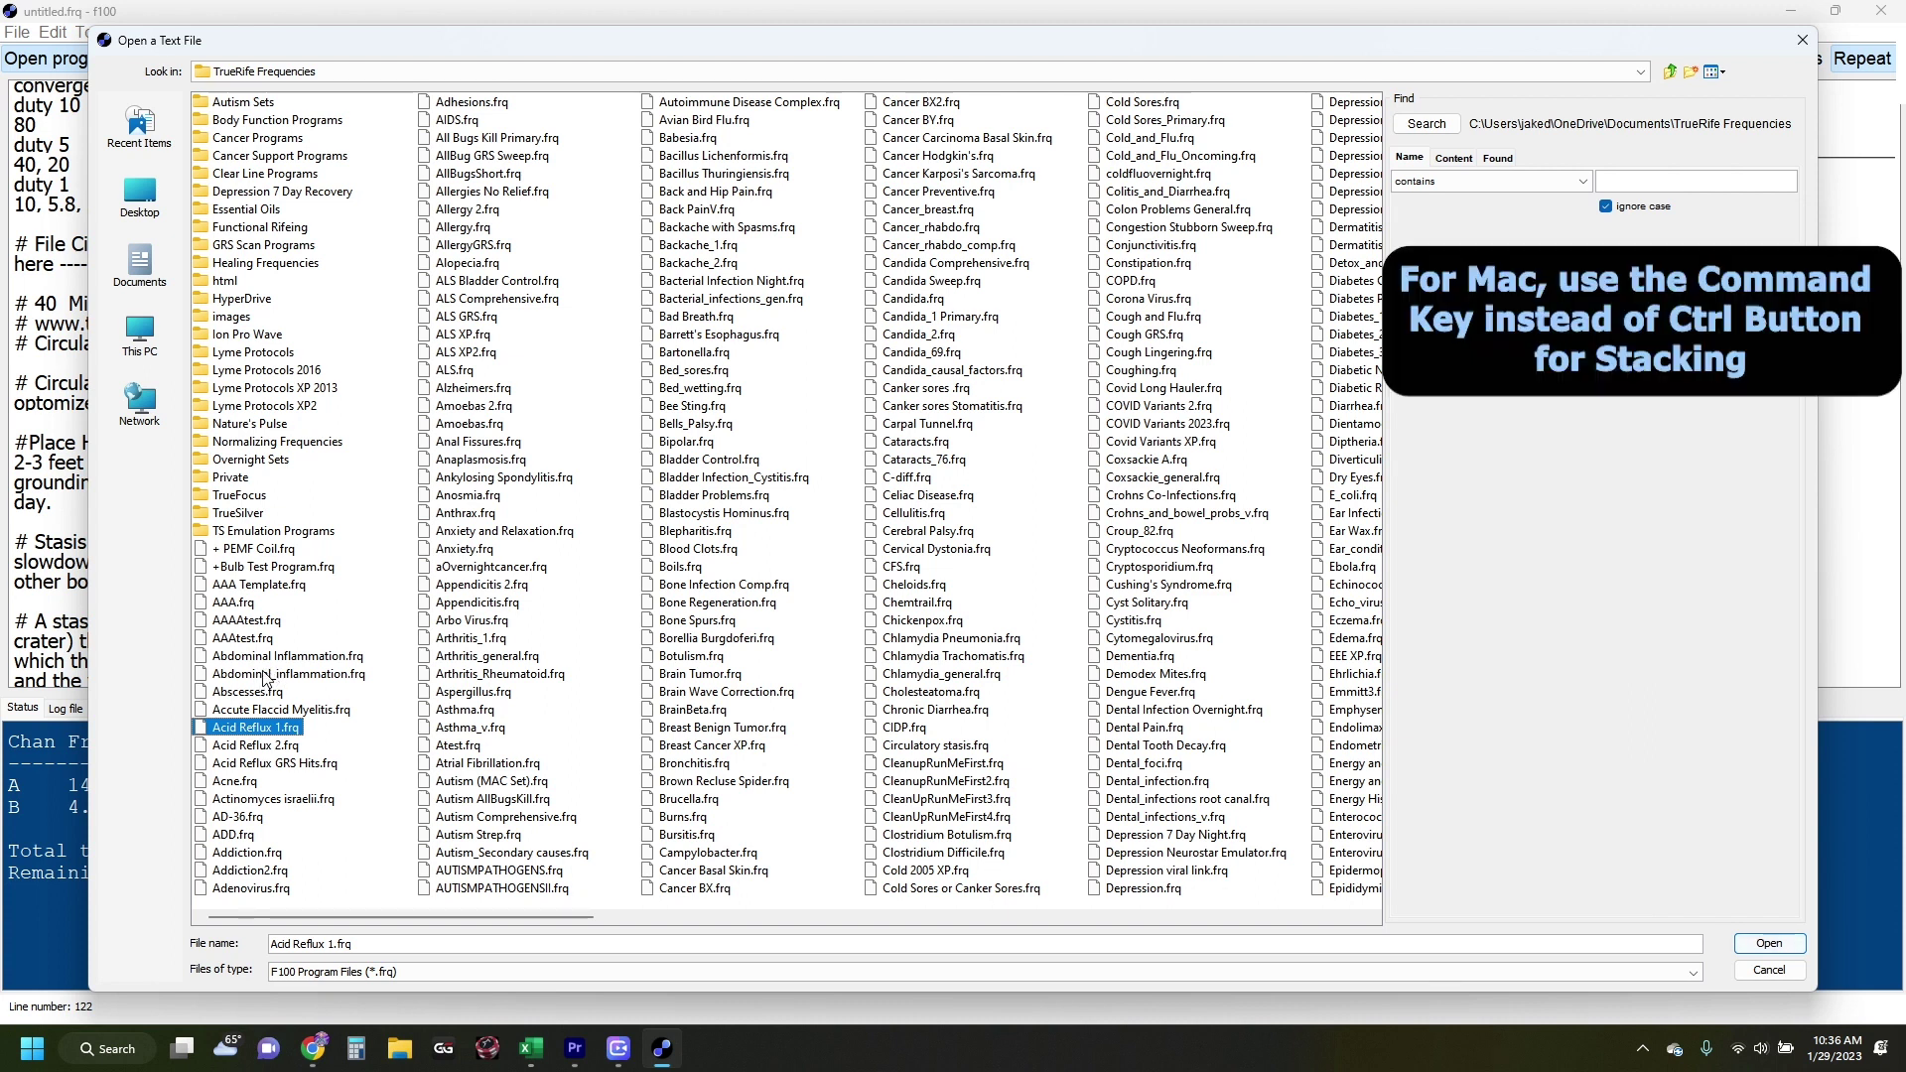
ctrl+click(473, 532)
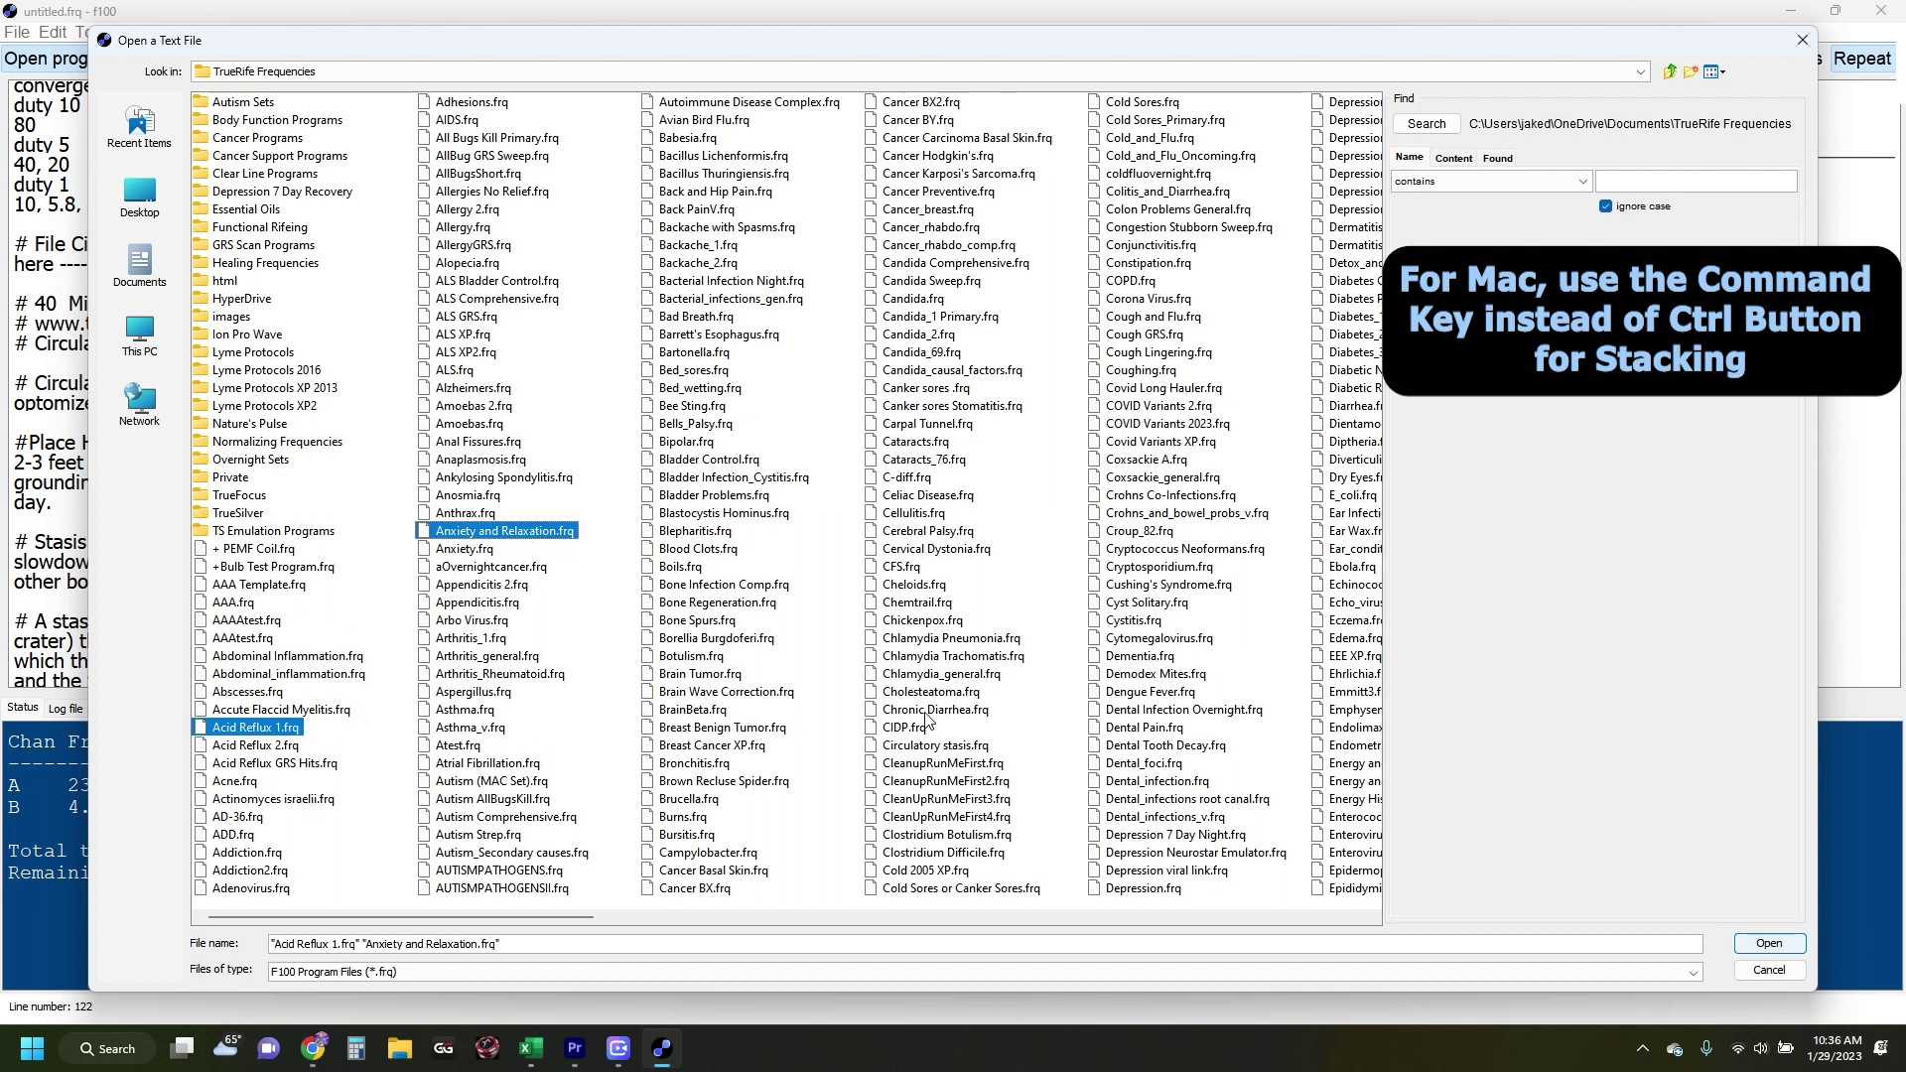
ctrl+click(921, 746)
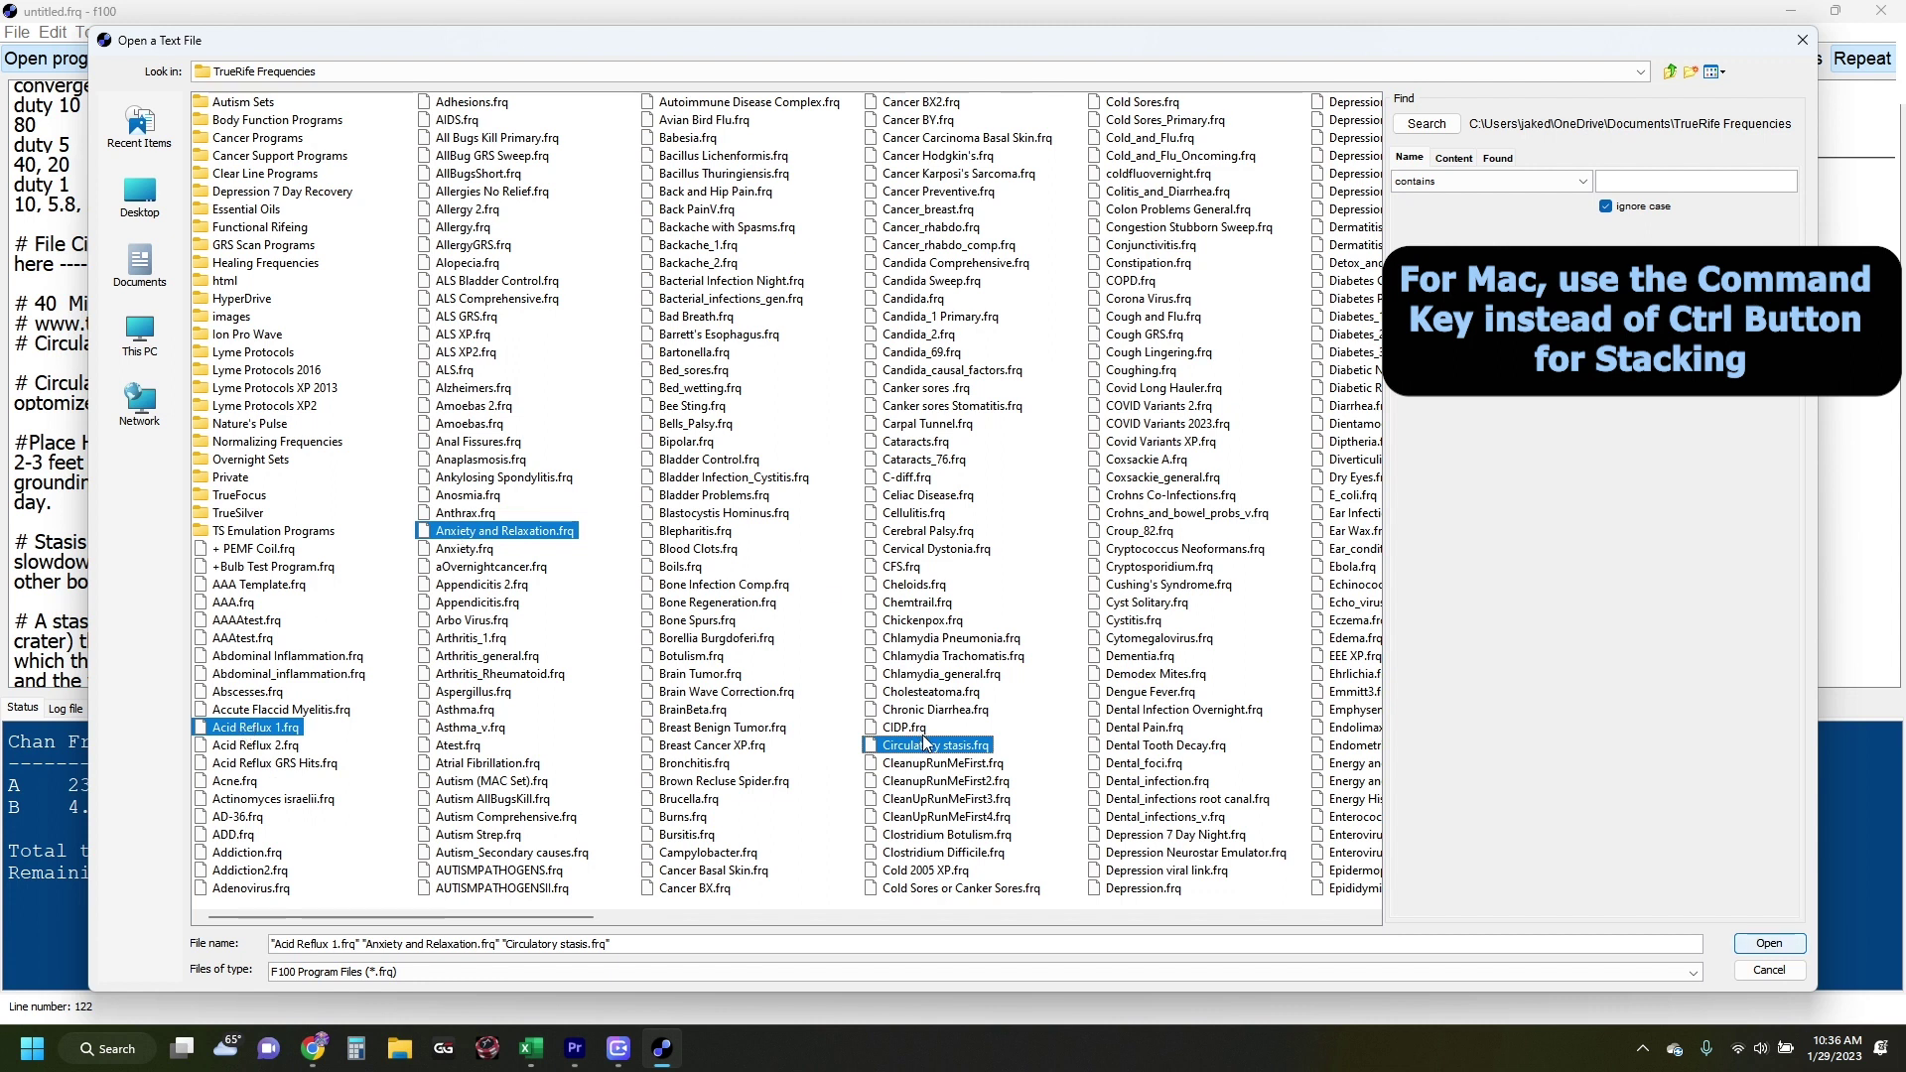
click(1763, 947)
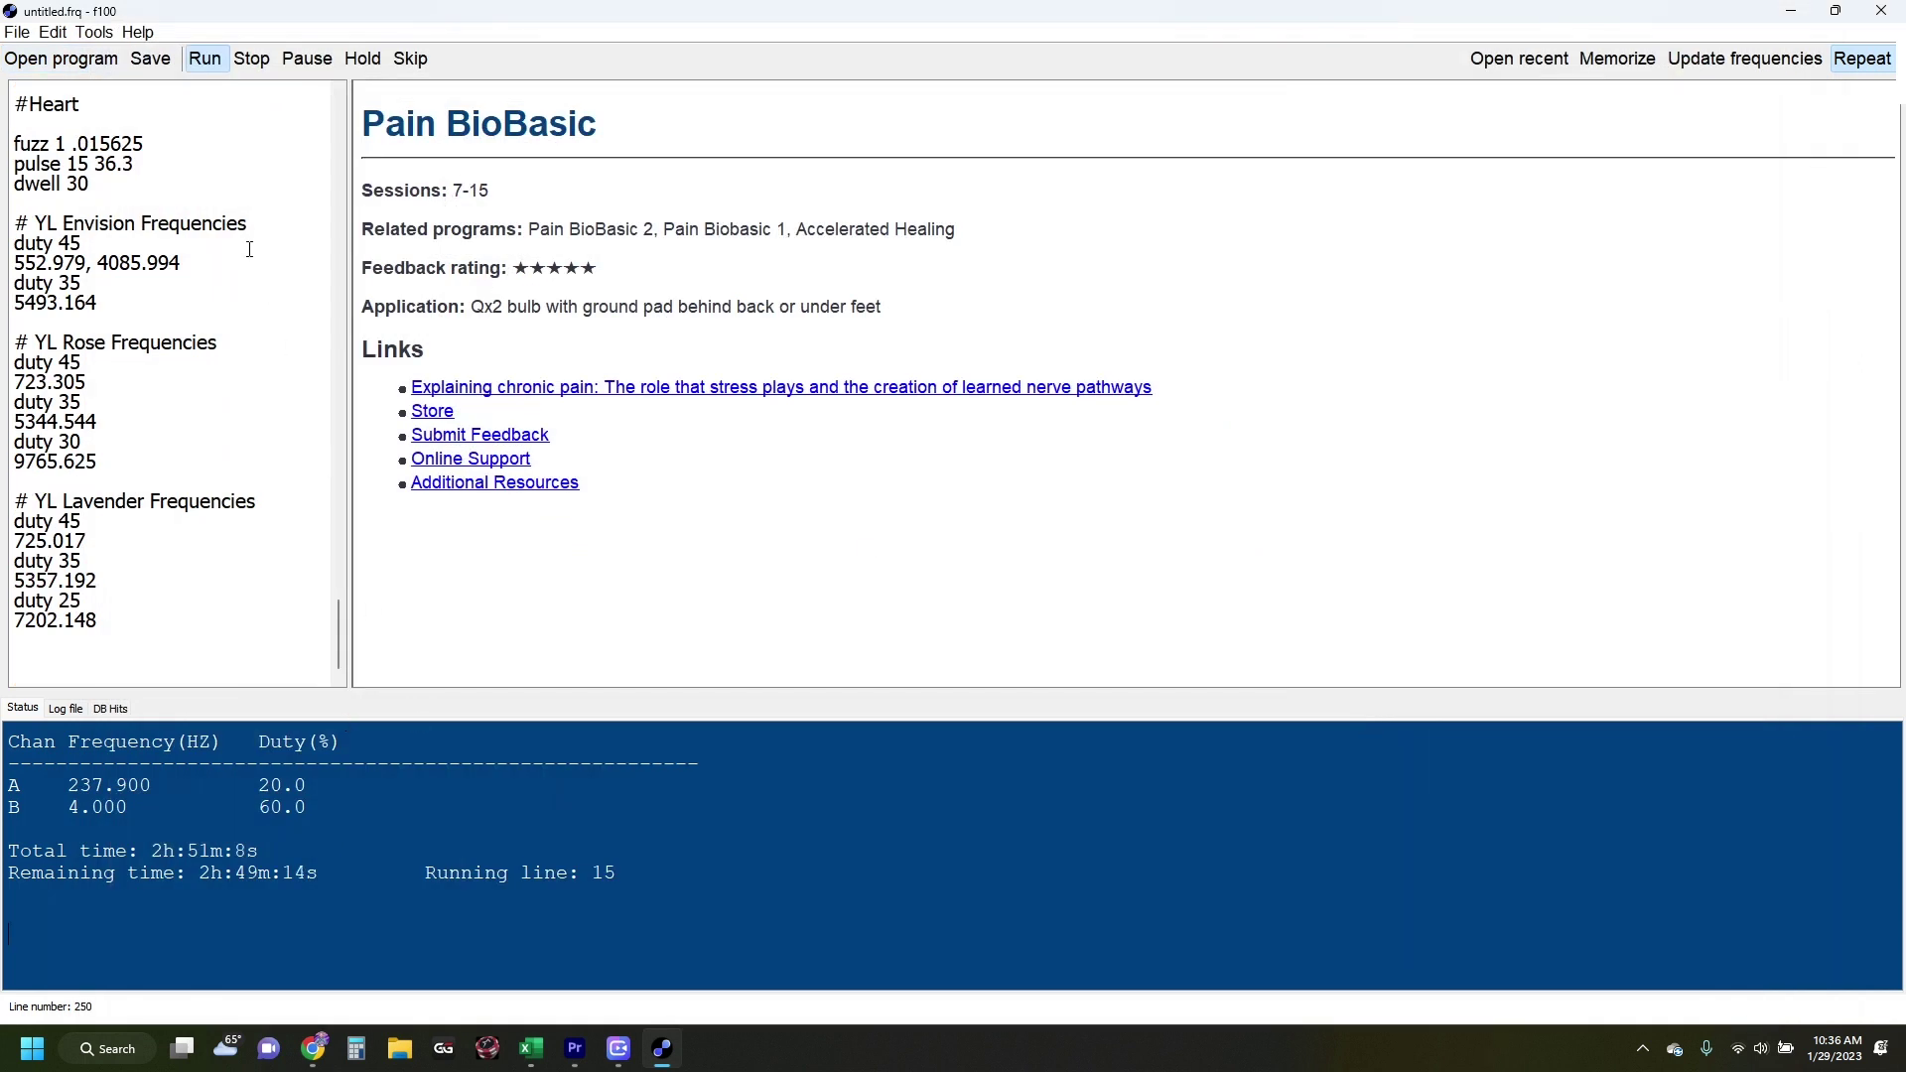
- Stop the program that is already running and run the stacked program from the beginning
click(203, 60)
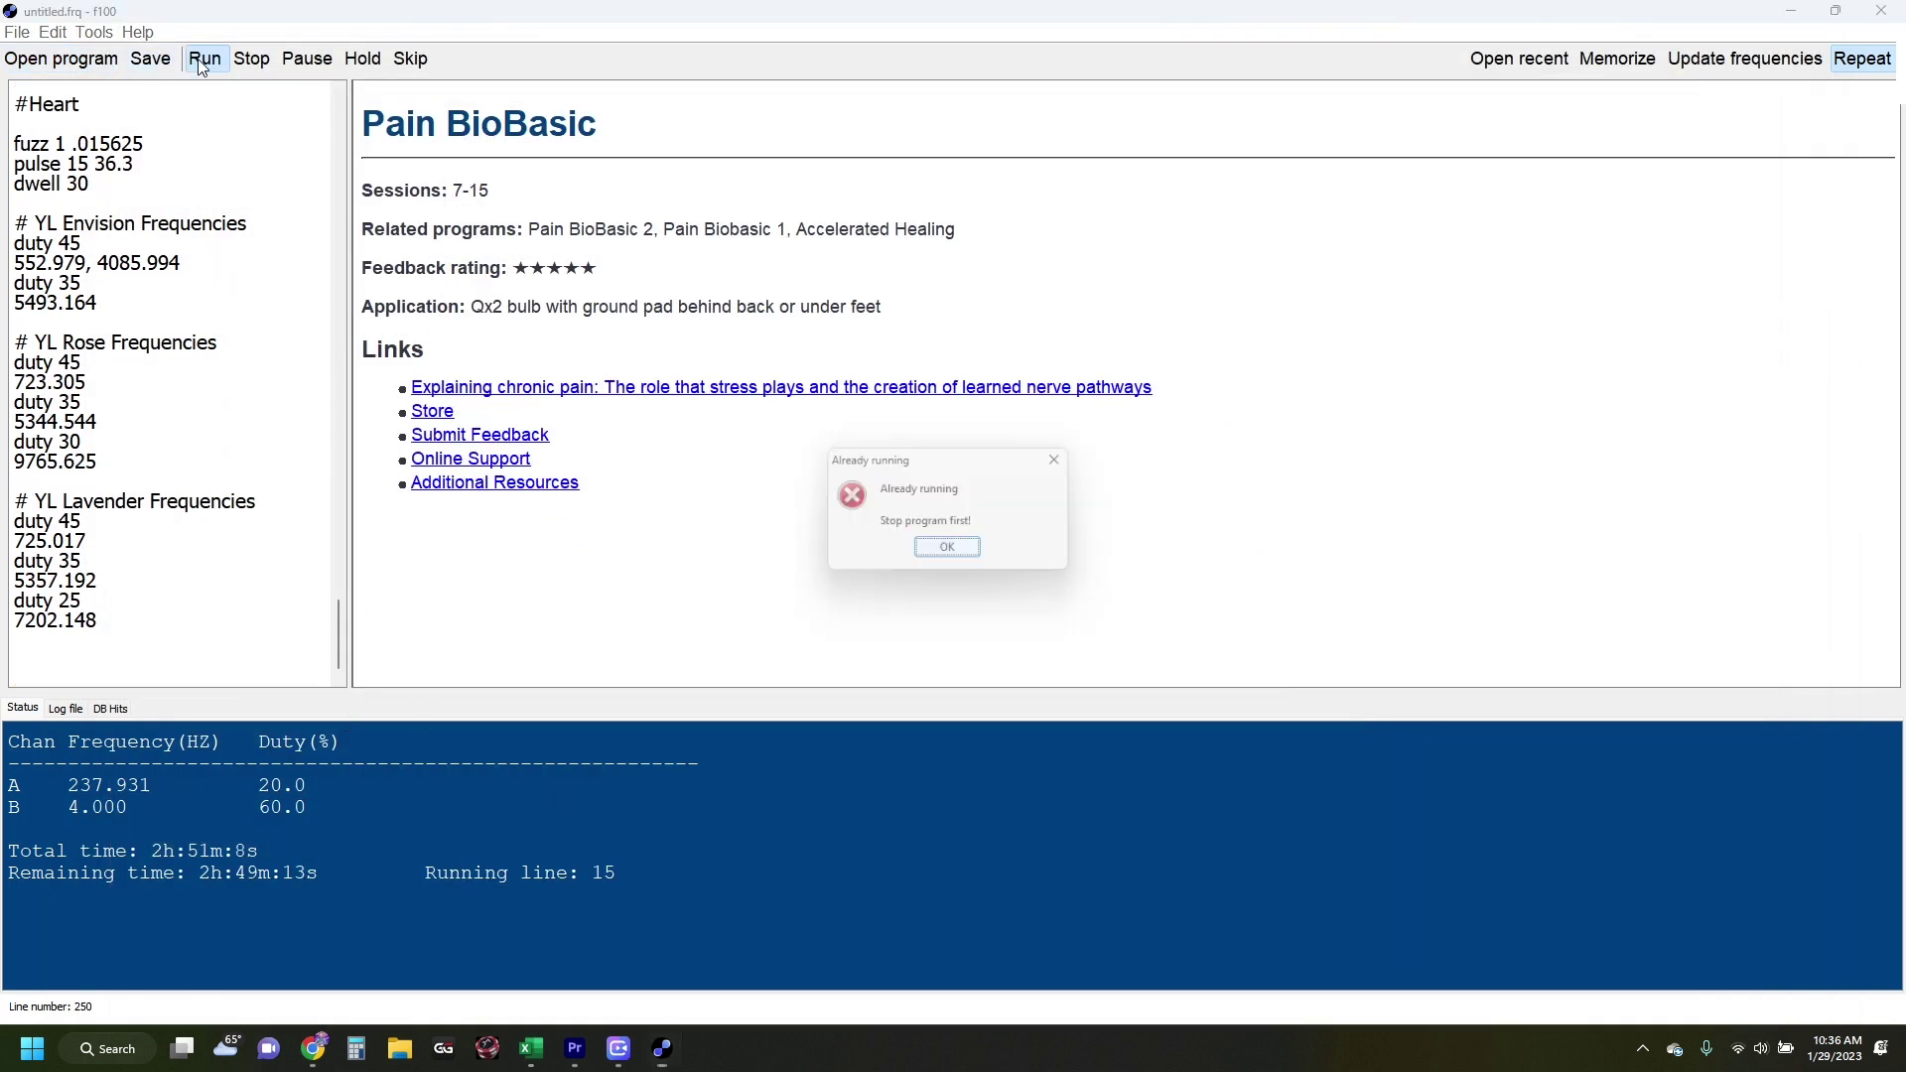
click(954, 555)
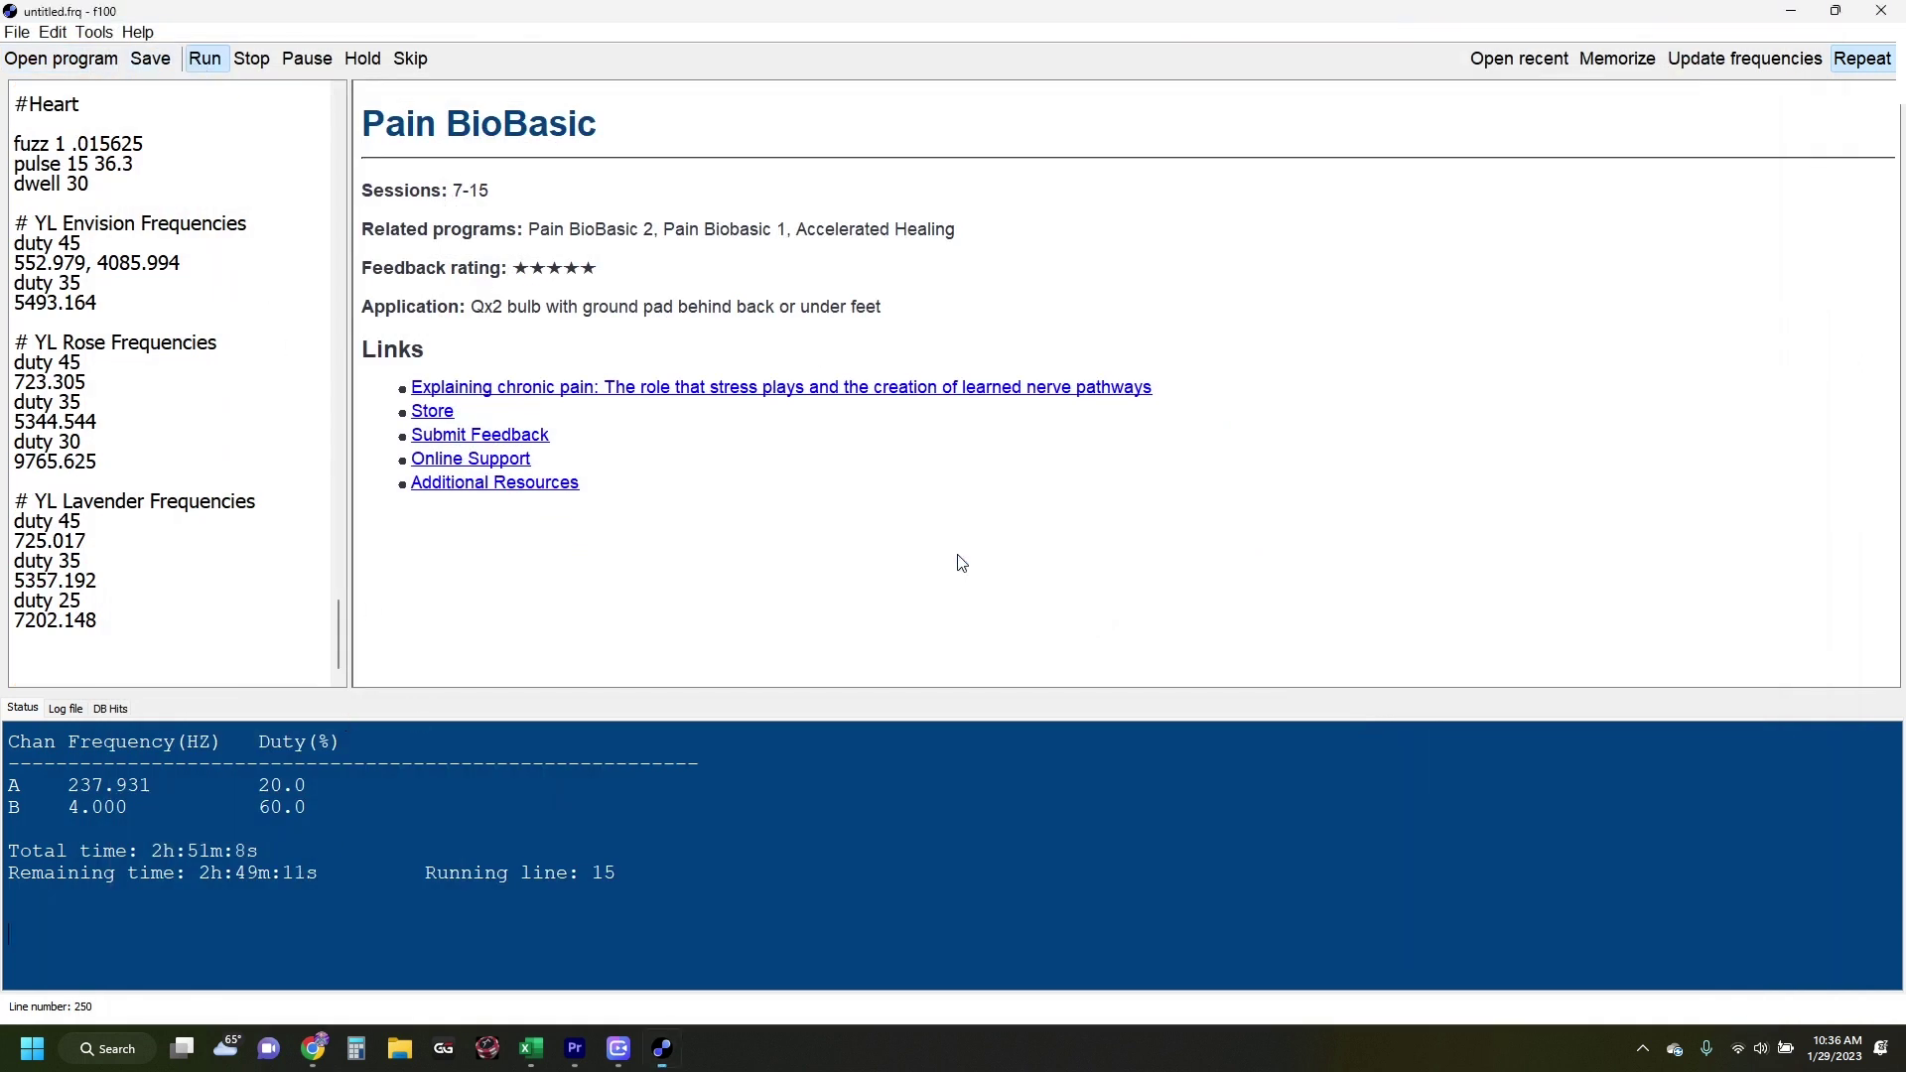
click(245, 63)
click(222, 61)
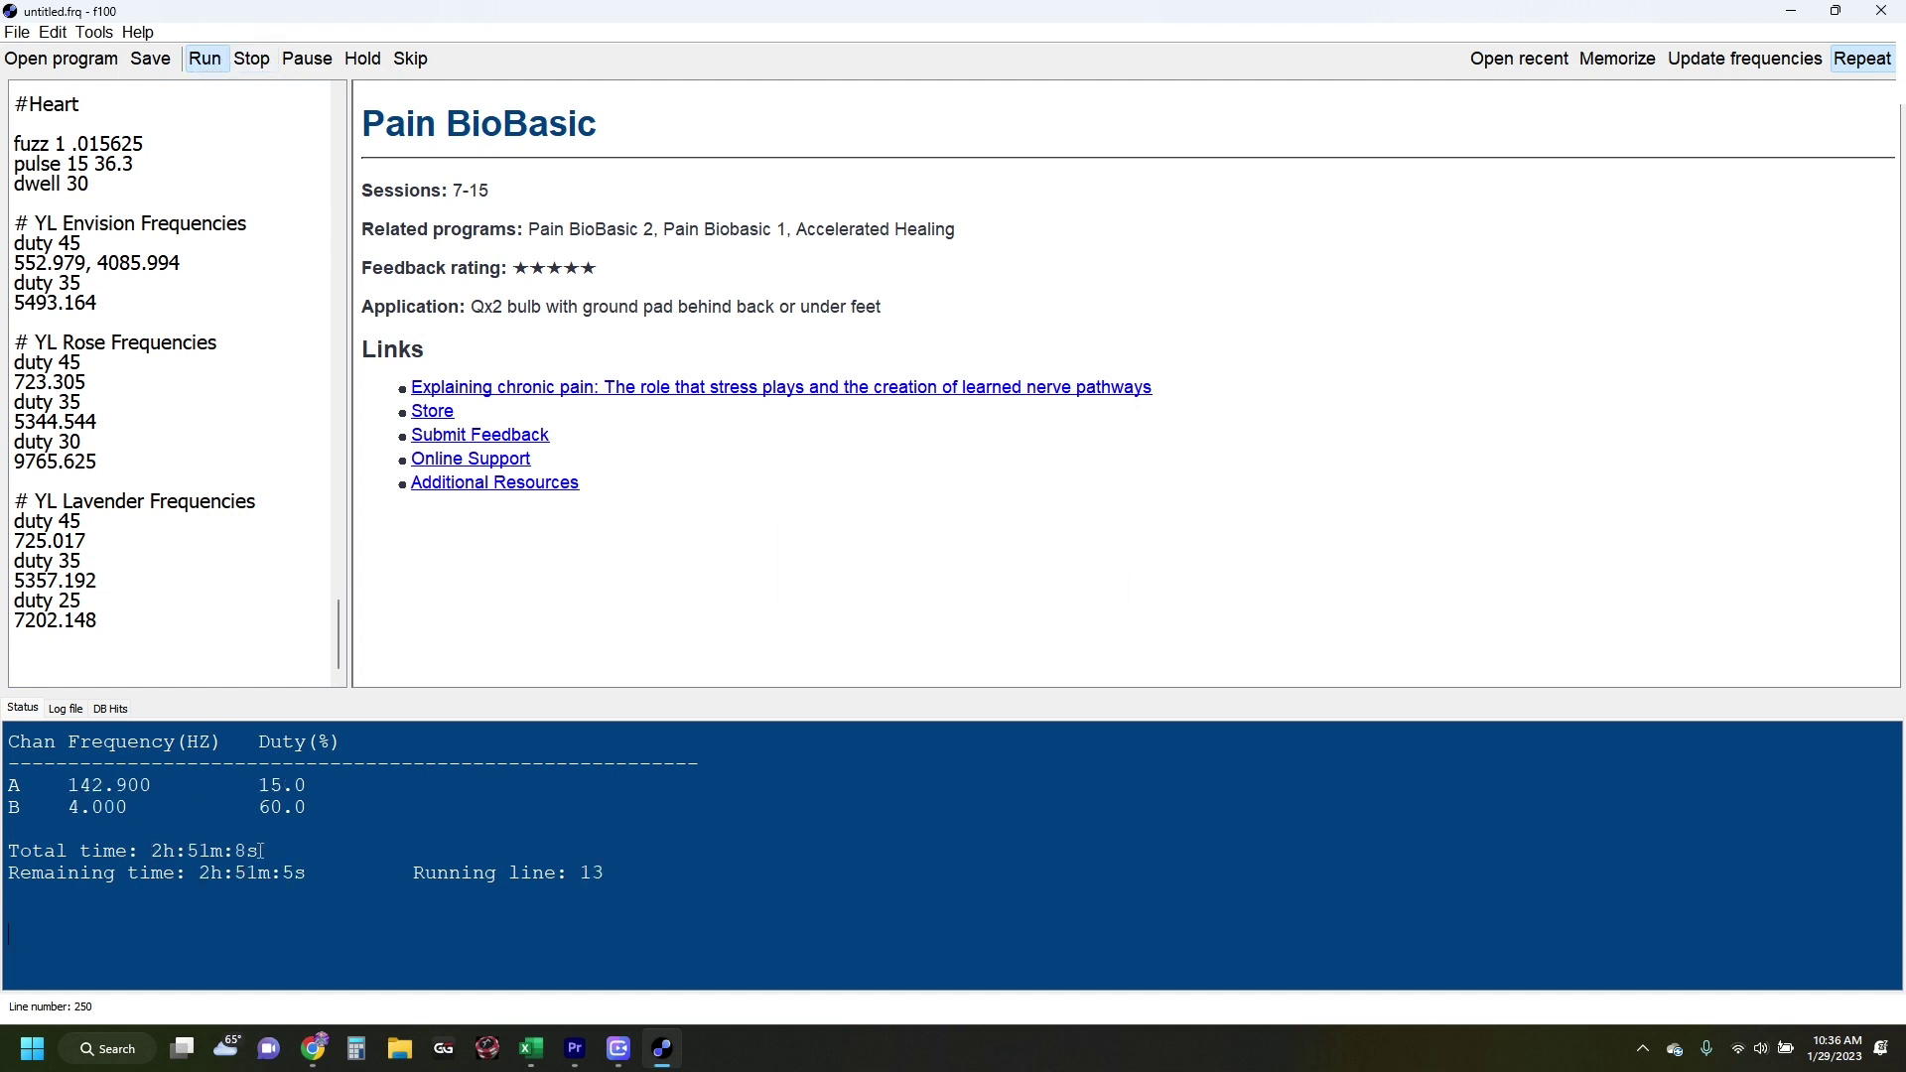
- Examine the names and durations of the Acid Reflux 1, Anxiety and Relaxation and Circulatory stasis sections in the stacked program's text
drag(341, 634, 135, 93)
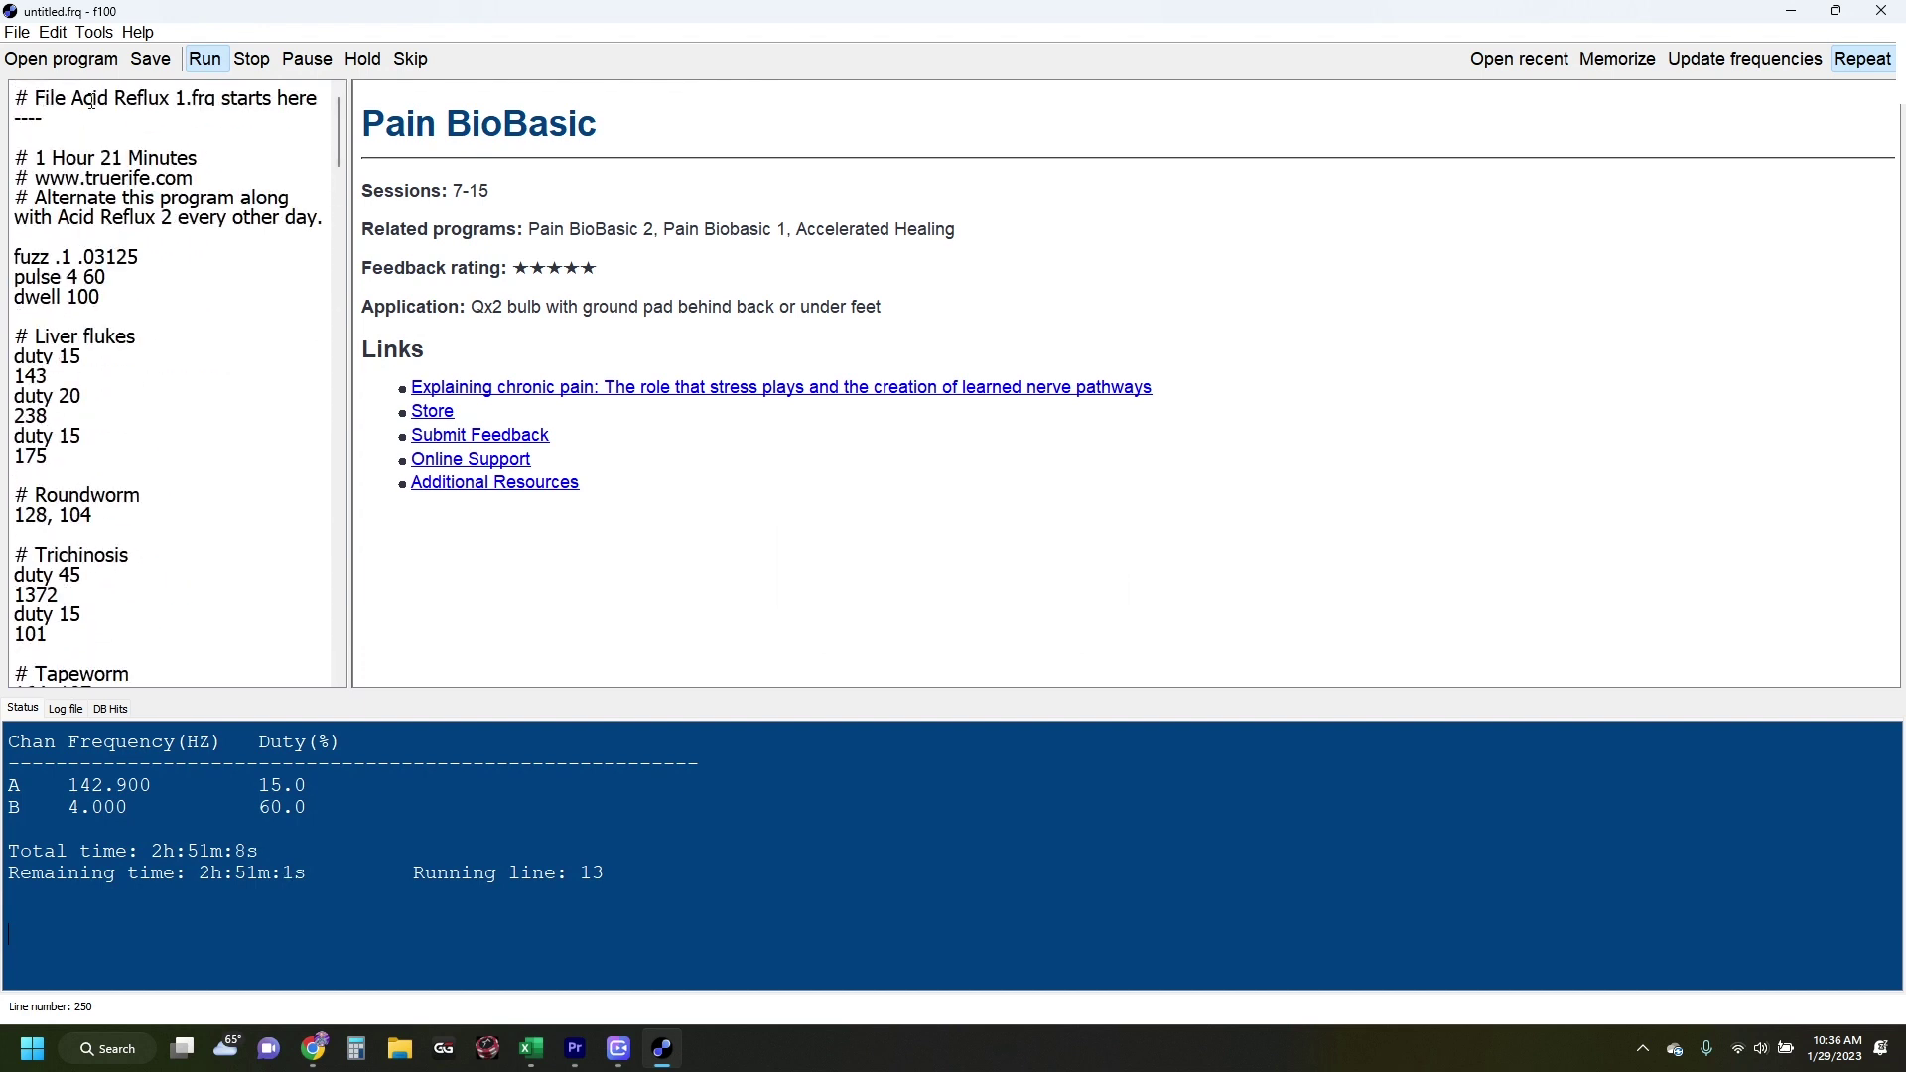
drag(35, 159, 152, 159)
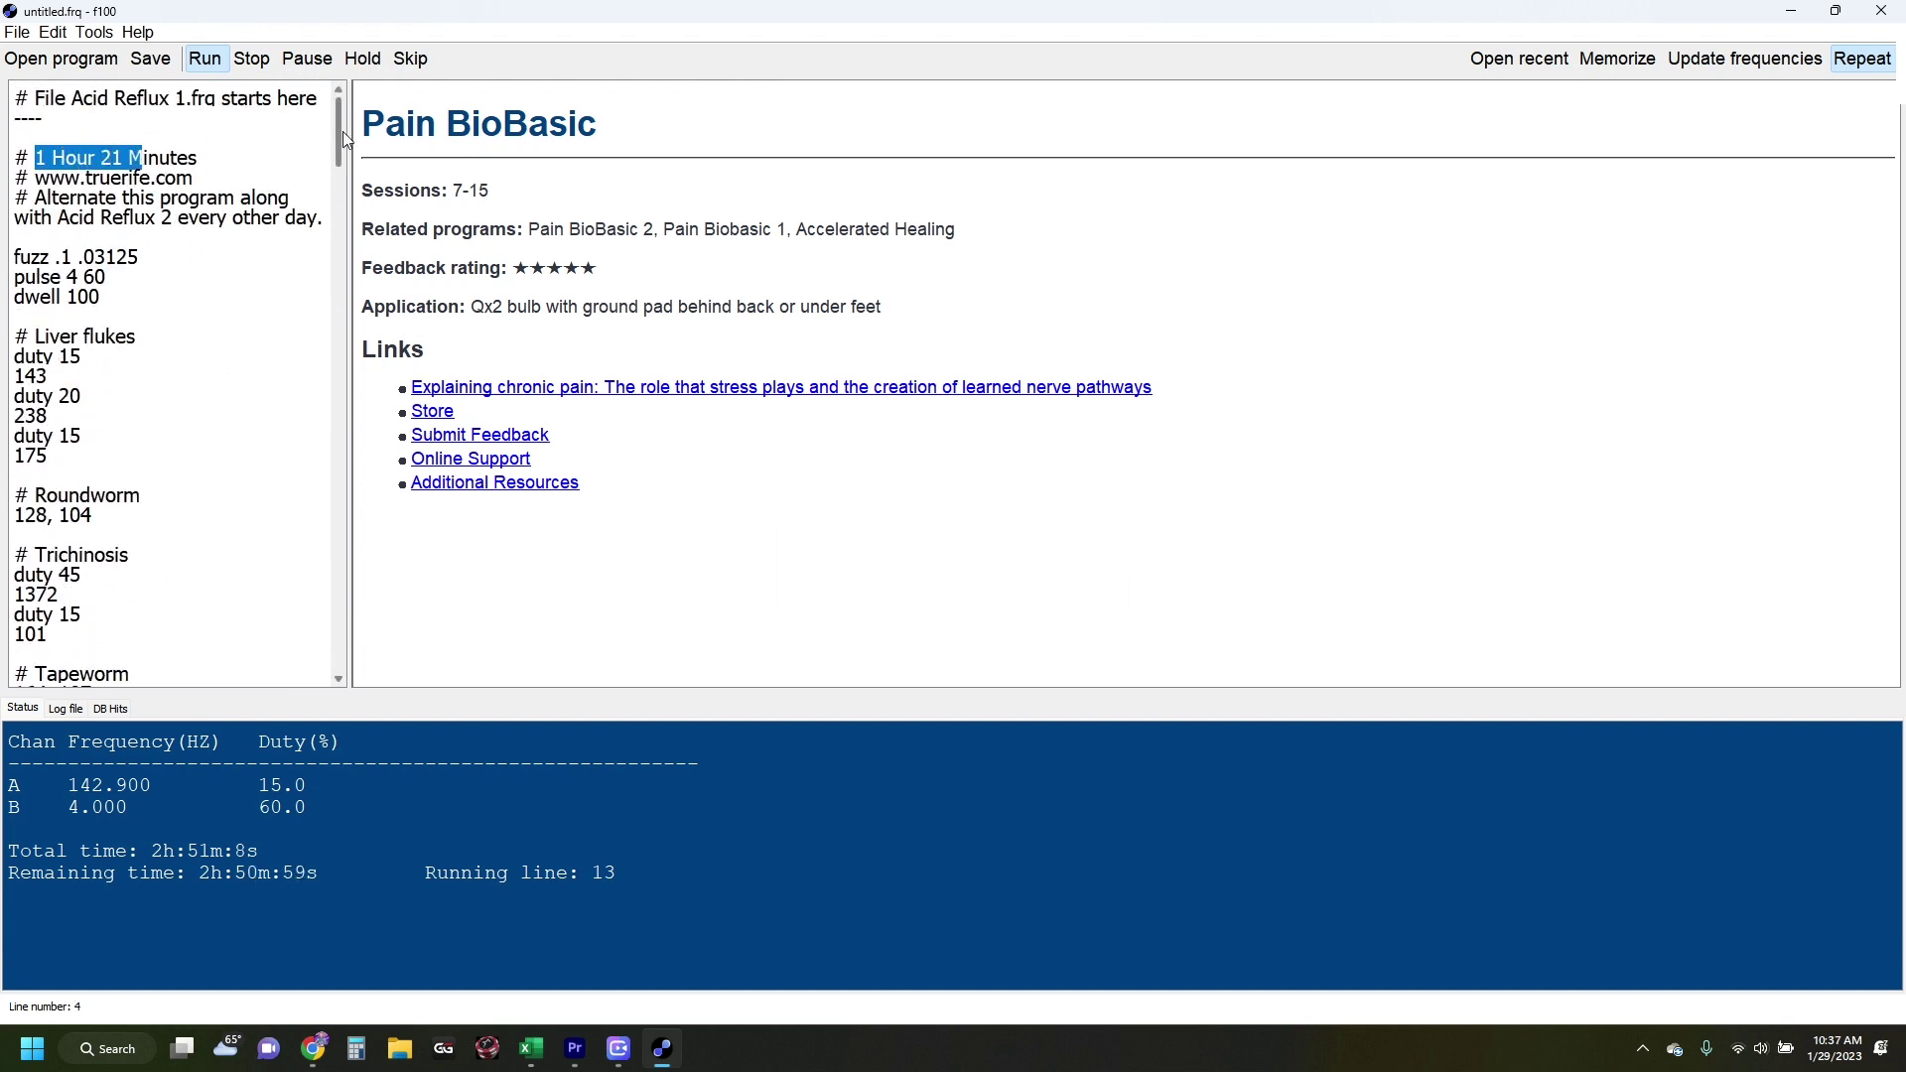
drag(337, 144, 346, 336)
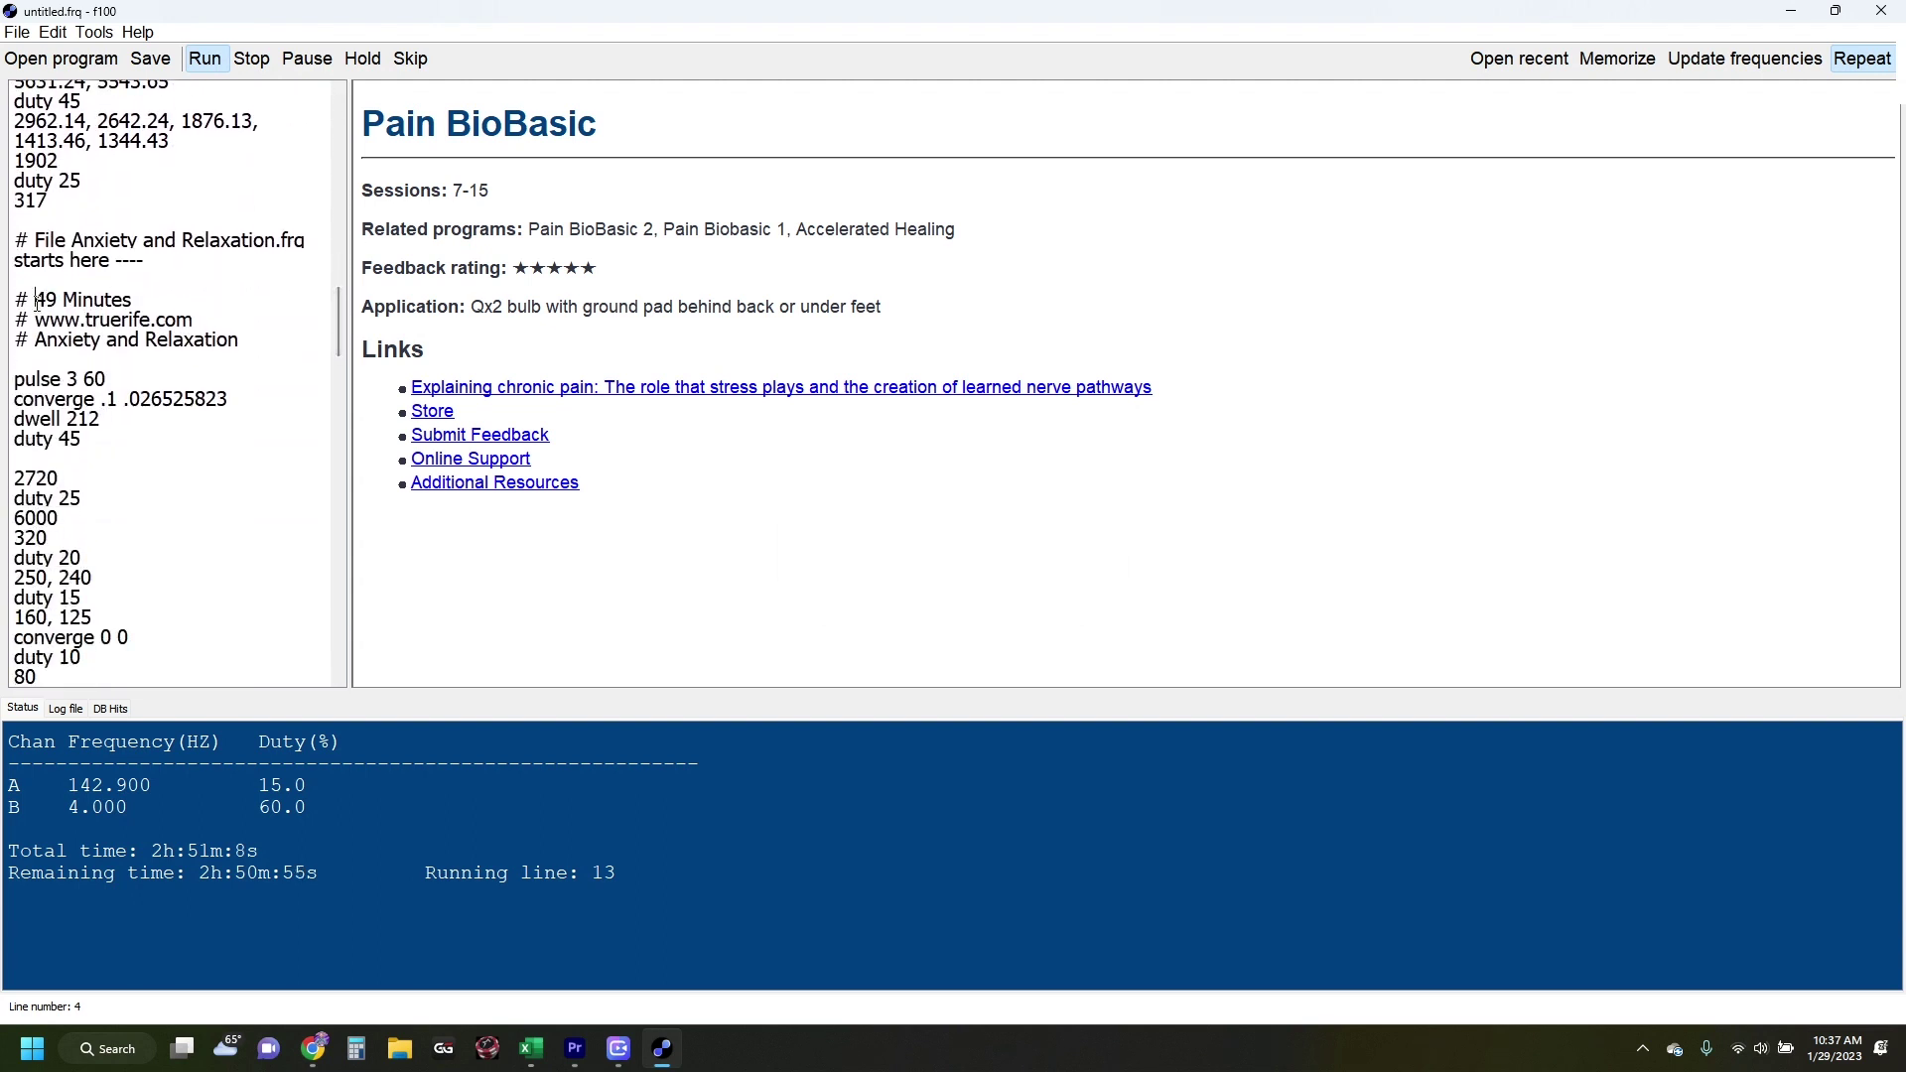
drag(35, 298, 133, 301)
drag(337, 314, 342, 379)
drag(71, 219, 186, 221)
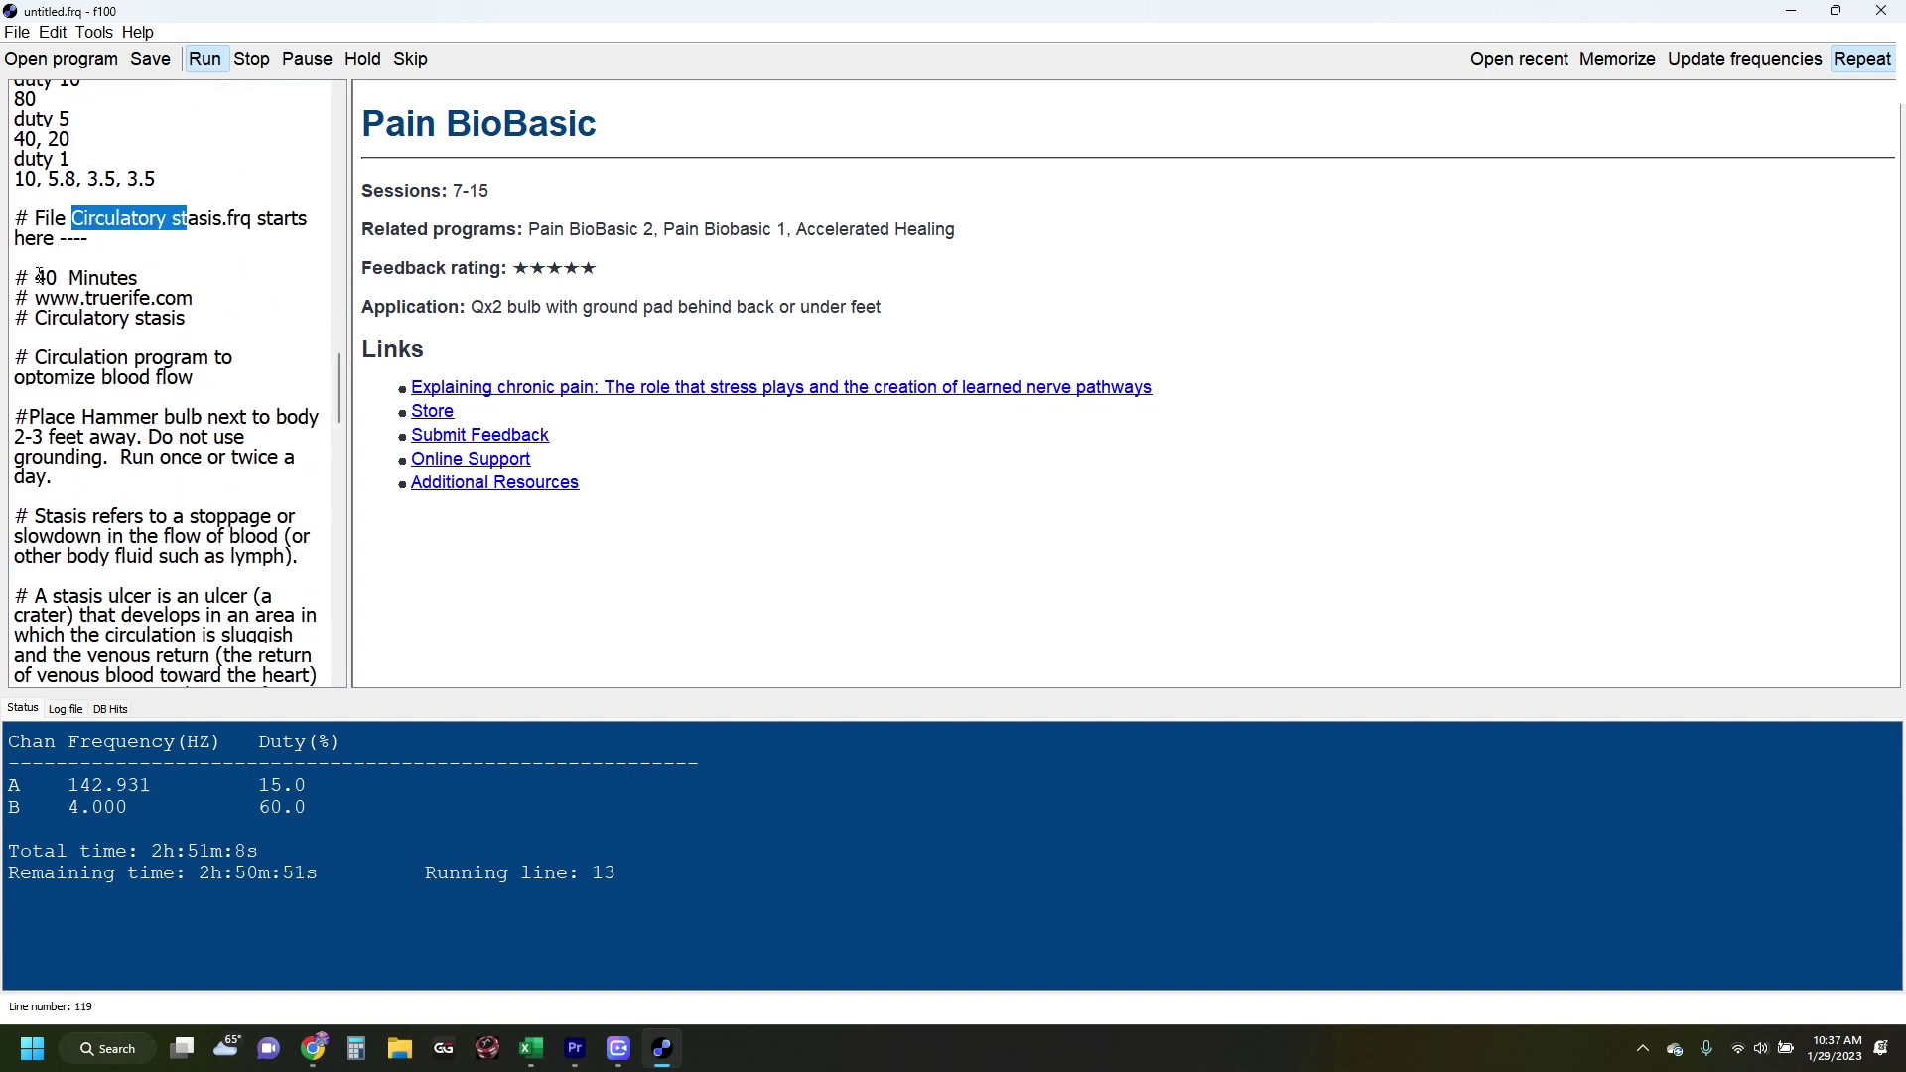
drag(37, 278, 120, 278)
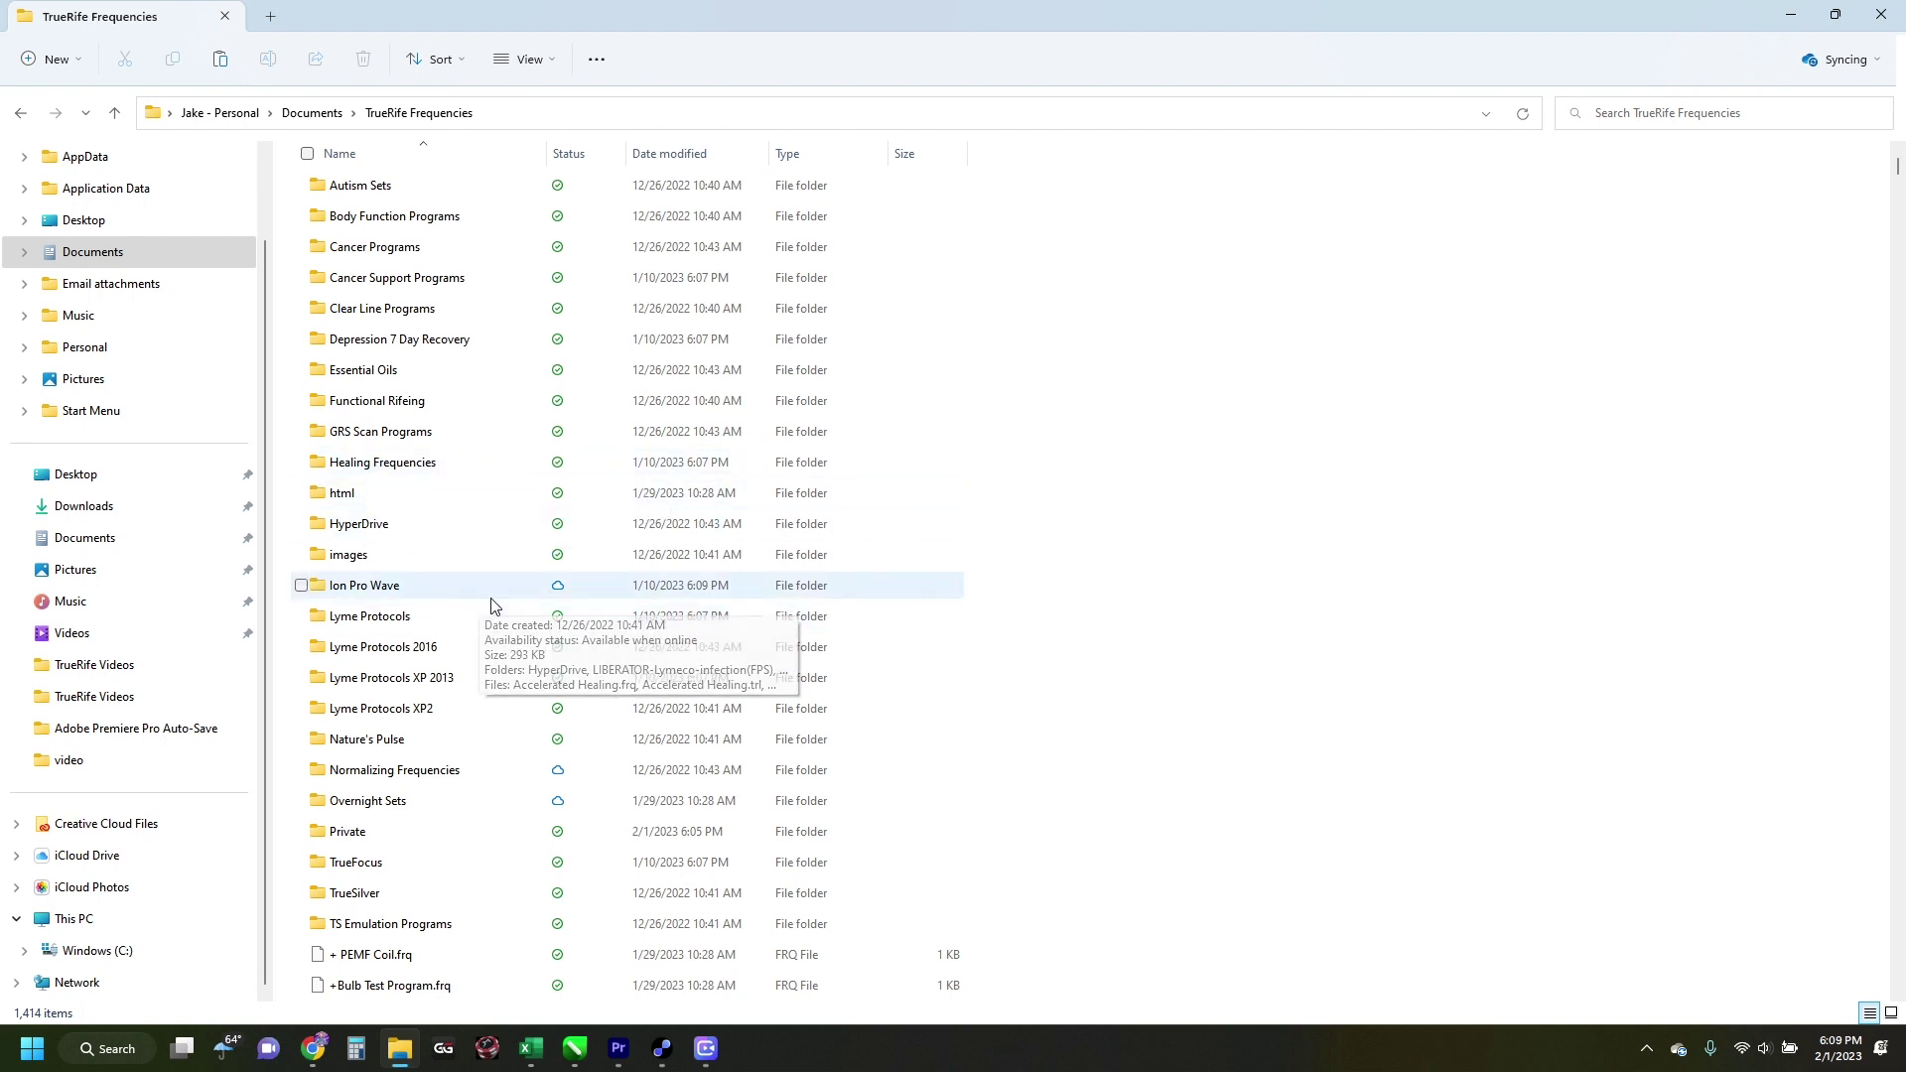
- In File Explorer, copy Anxiety and Relaxation.frq from the Overnight Sets folder of TrueRife Frequencies
scroll(412, 556, down, 3)
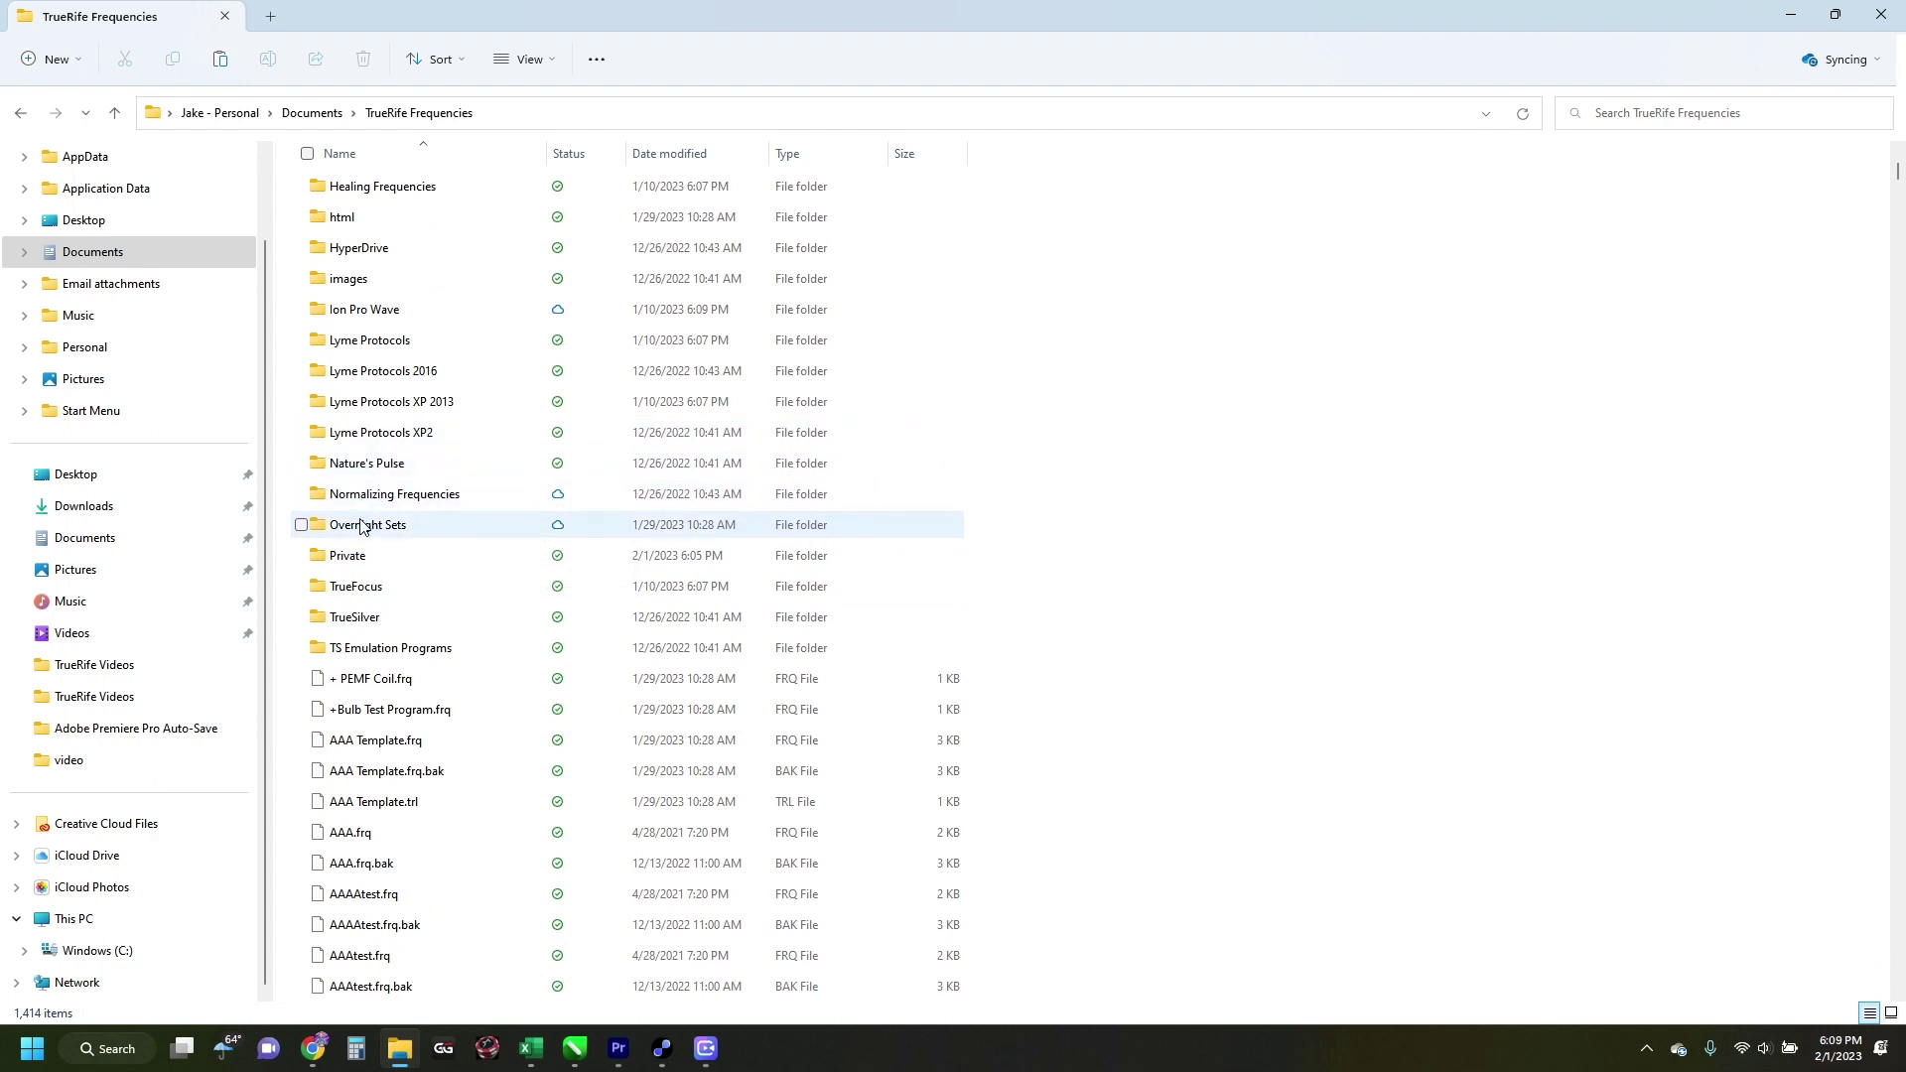
scroll(416, 566, down, 4)
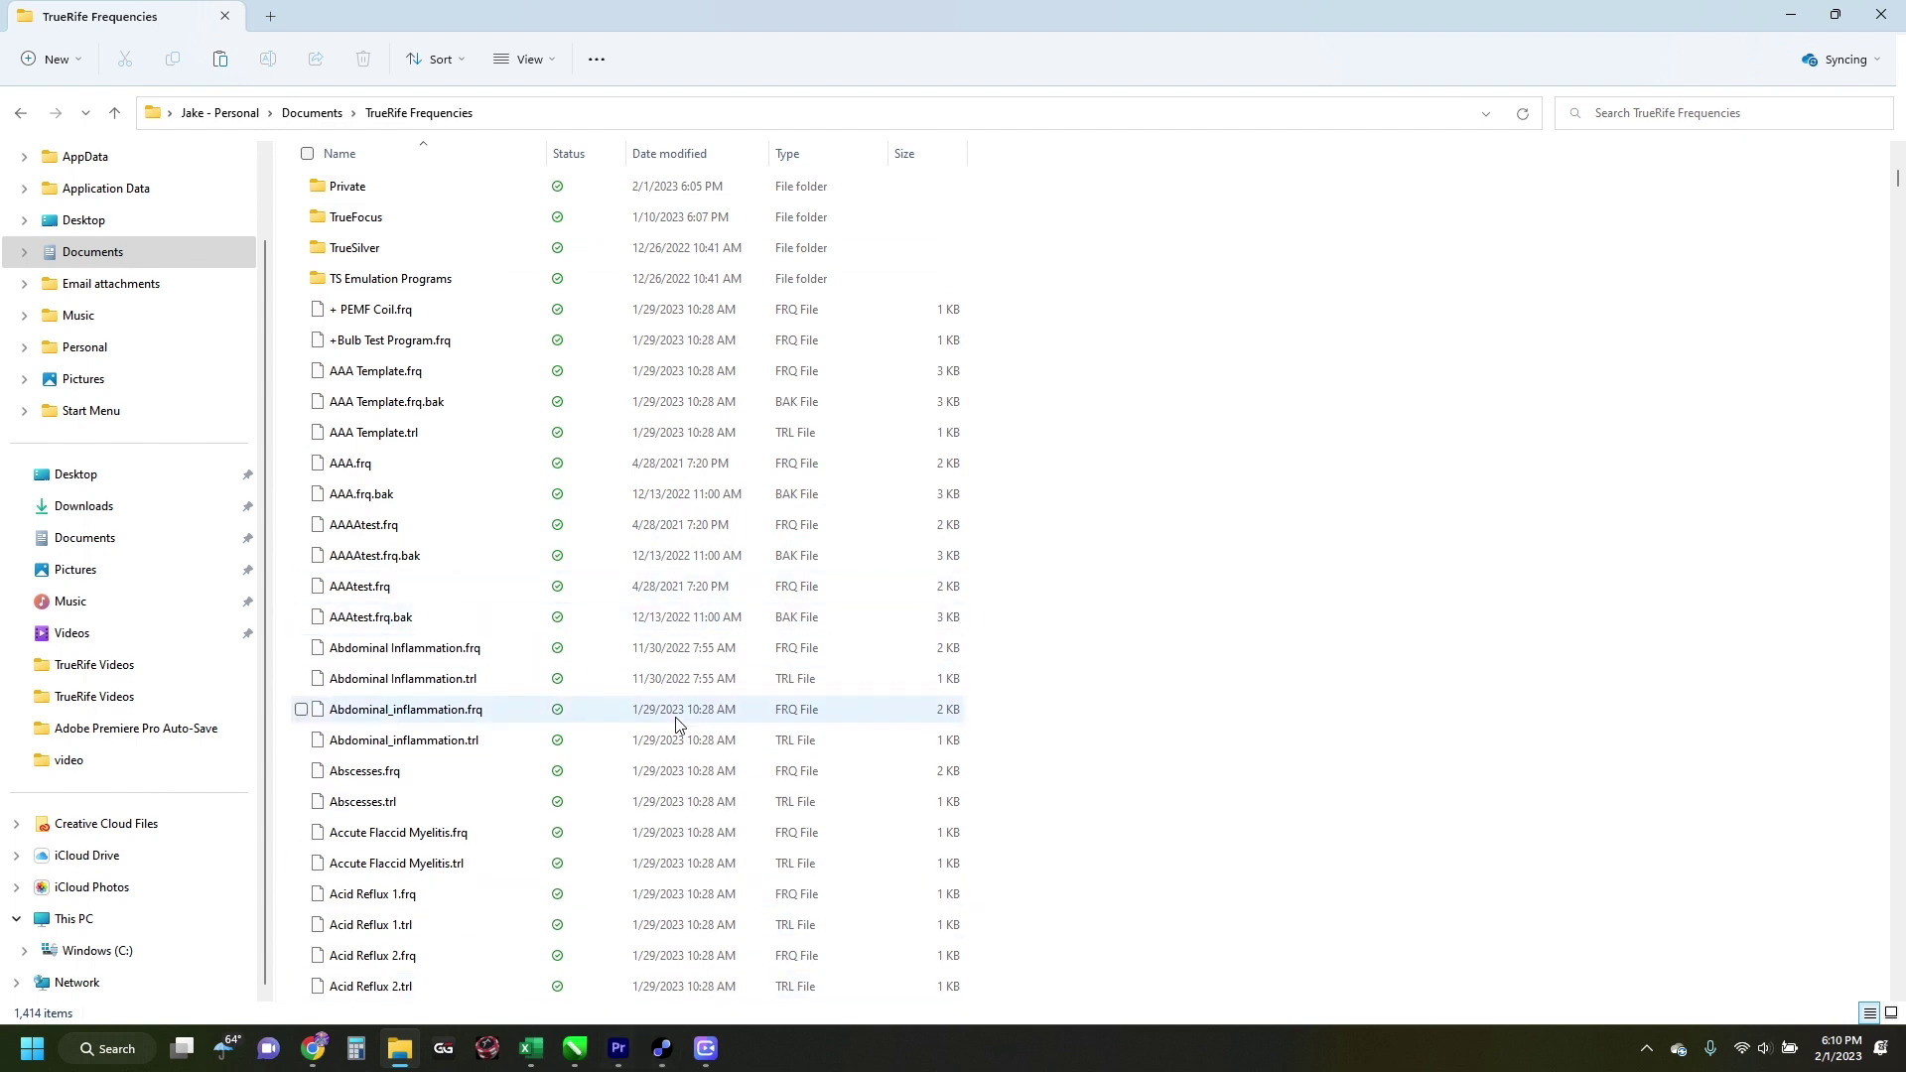
scroll(1095, 627, up, 4)
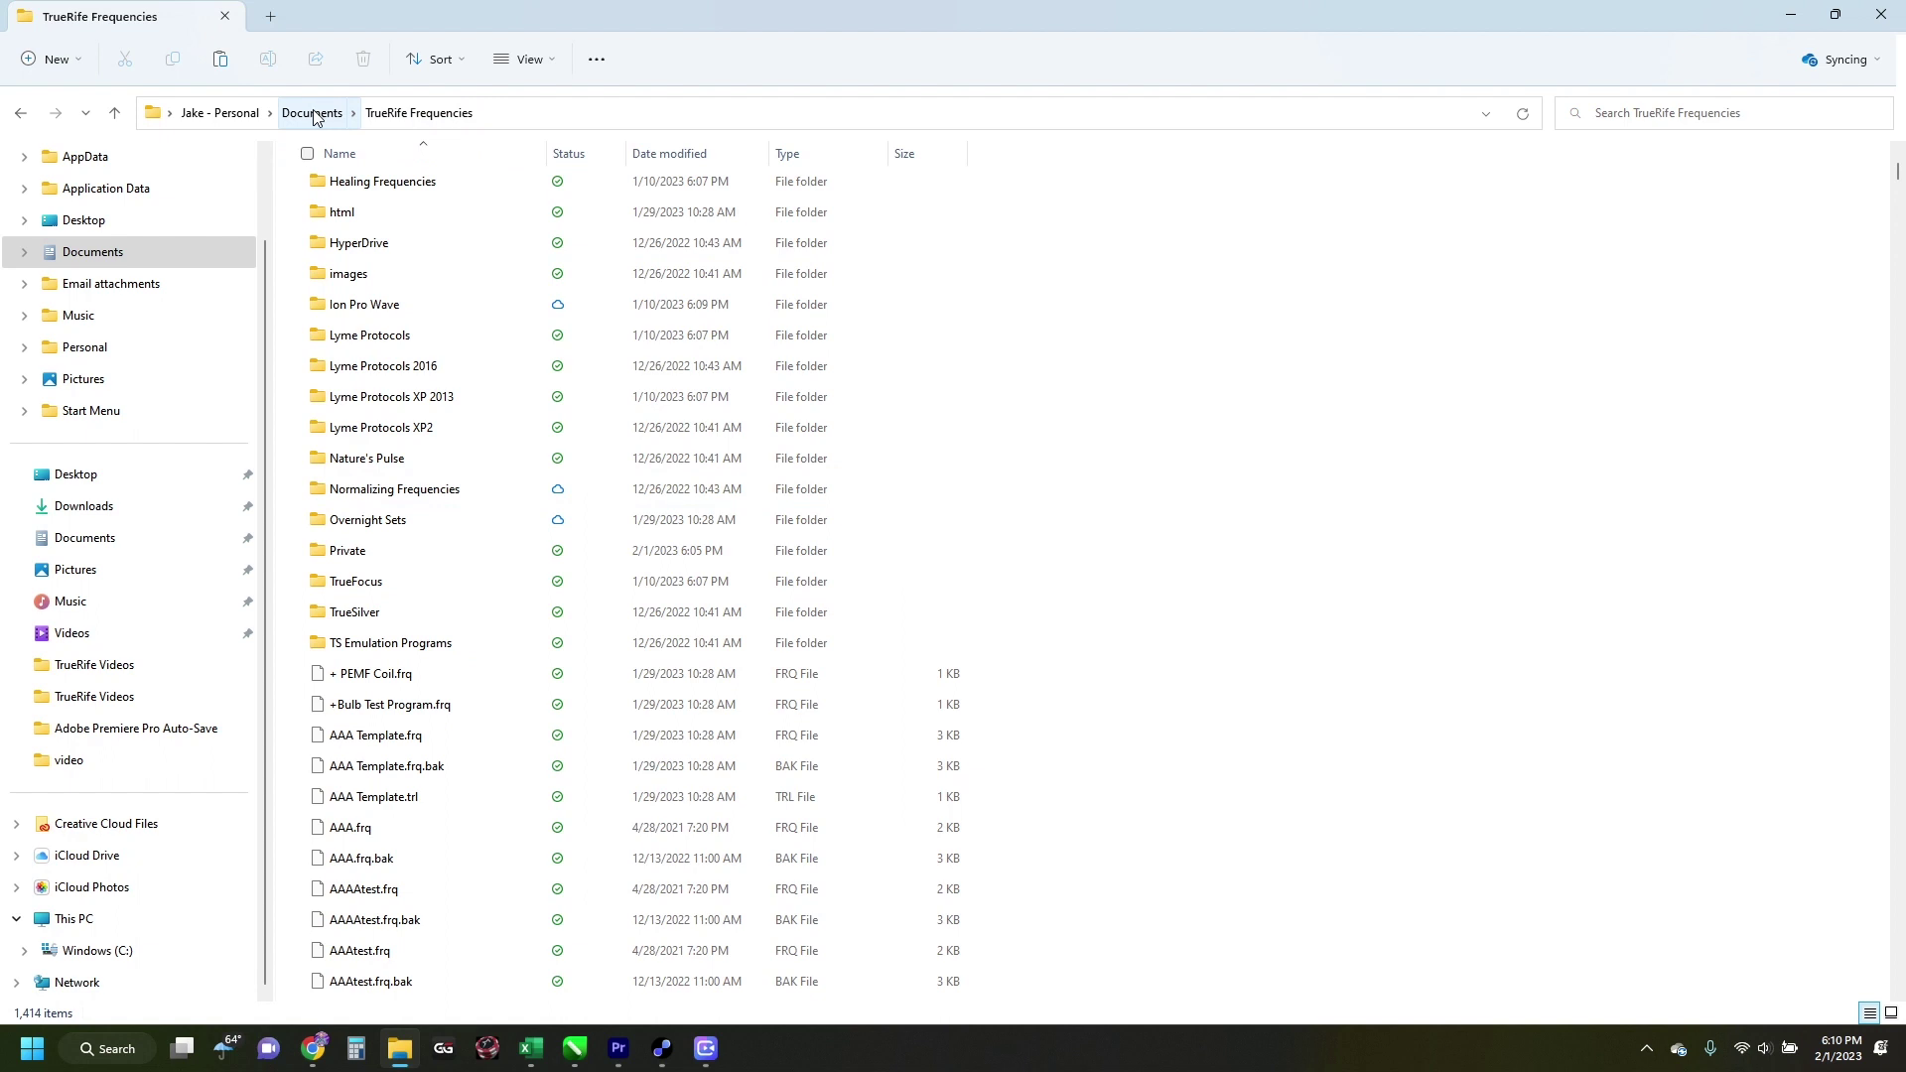
double_click(368, 520)
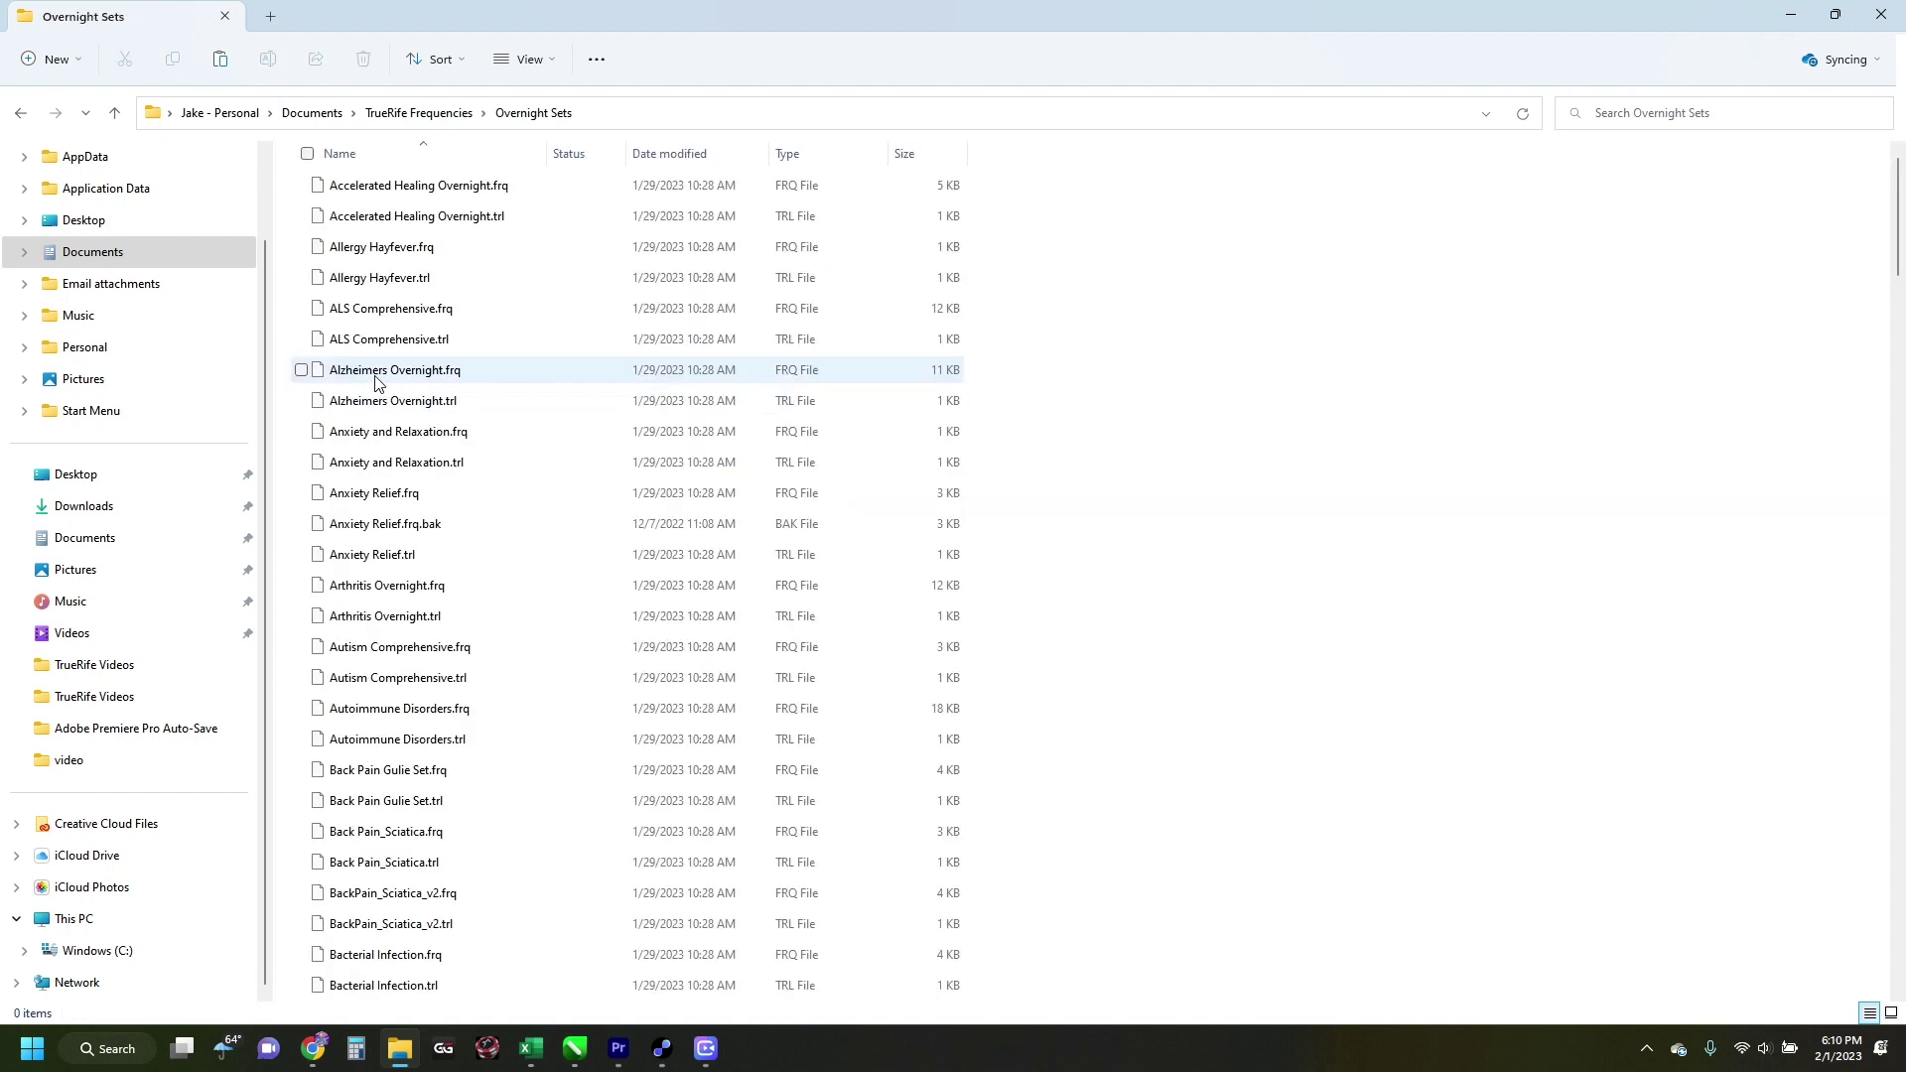
click(379, 437)
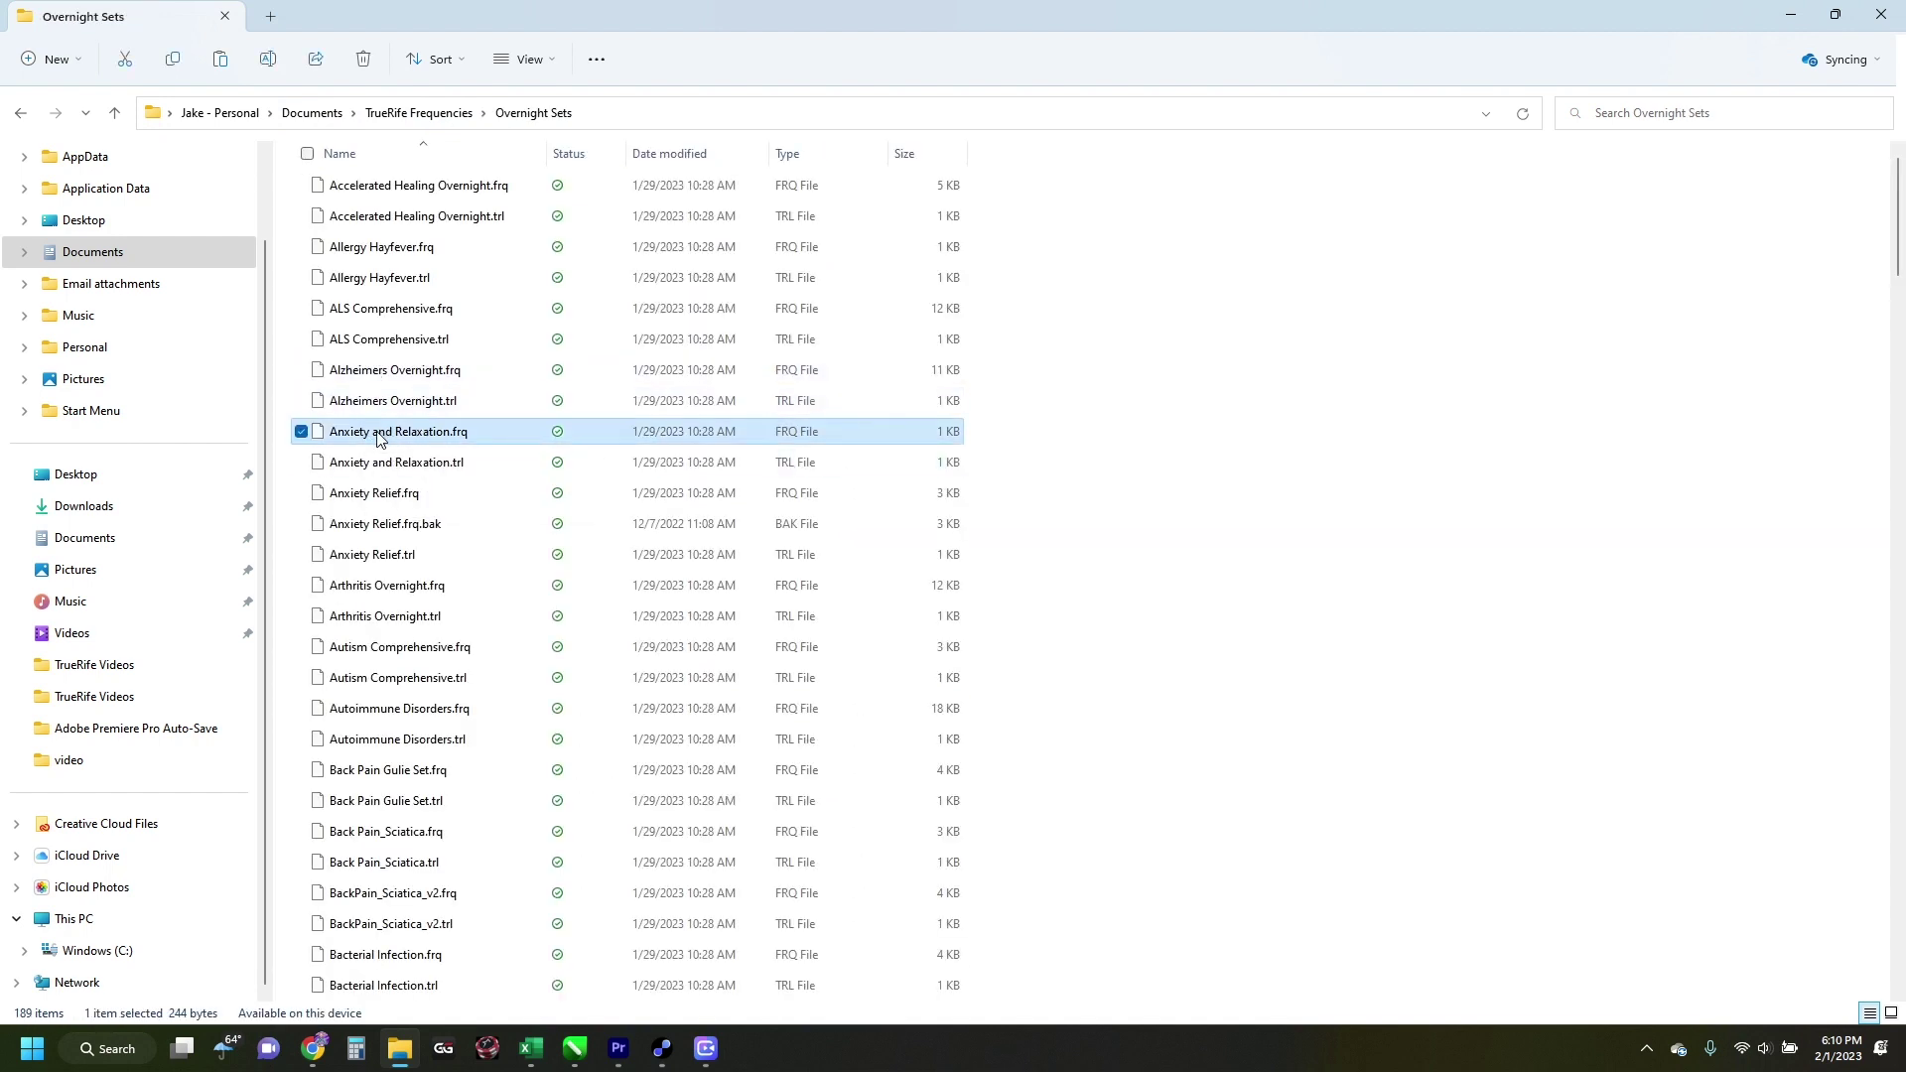
right_click(379, 437)
click(443, 457)
- Paste the copied Anxiety and Relaxation.frq into the Private folder, replacing the file of the same name
click(407, 113)
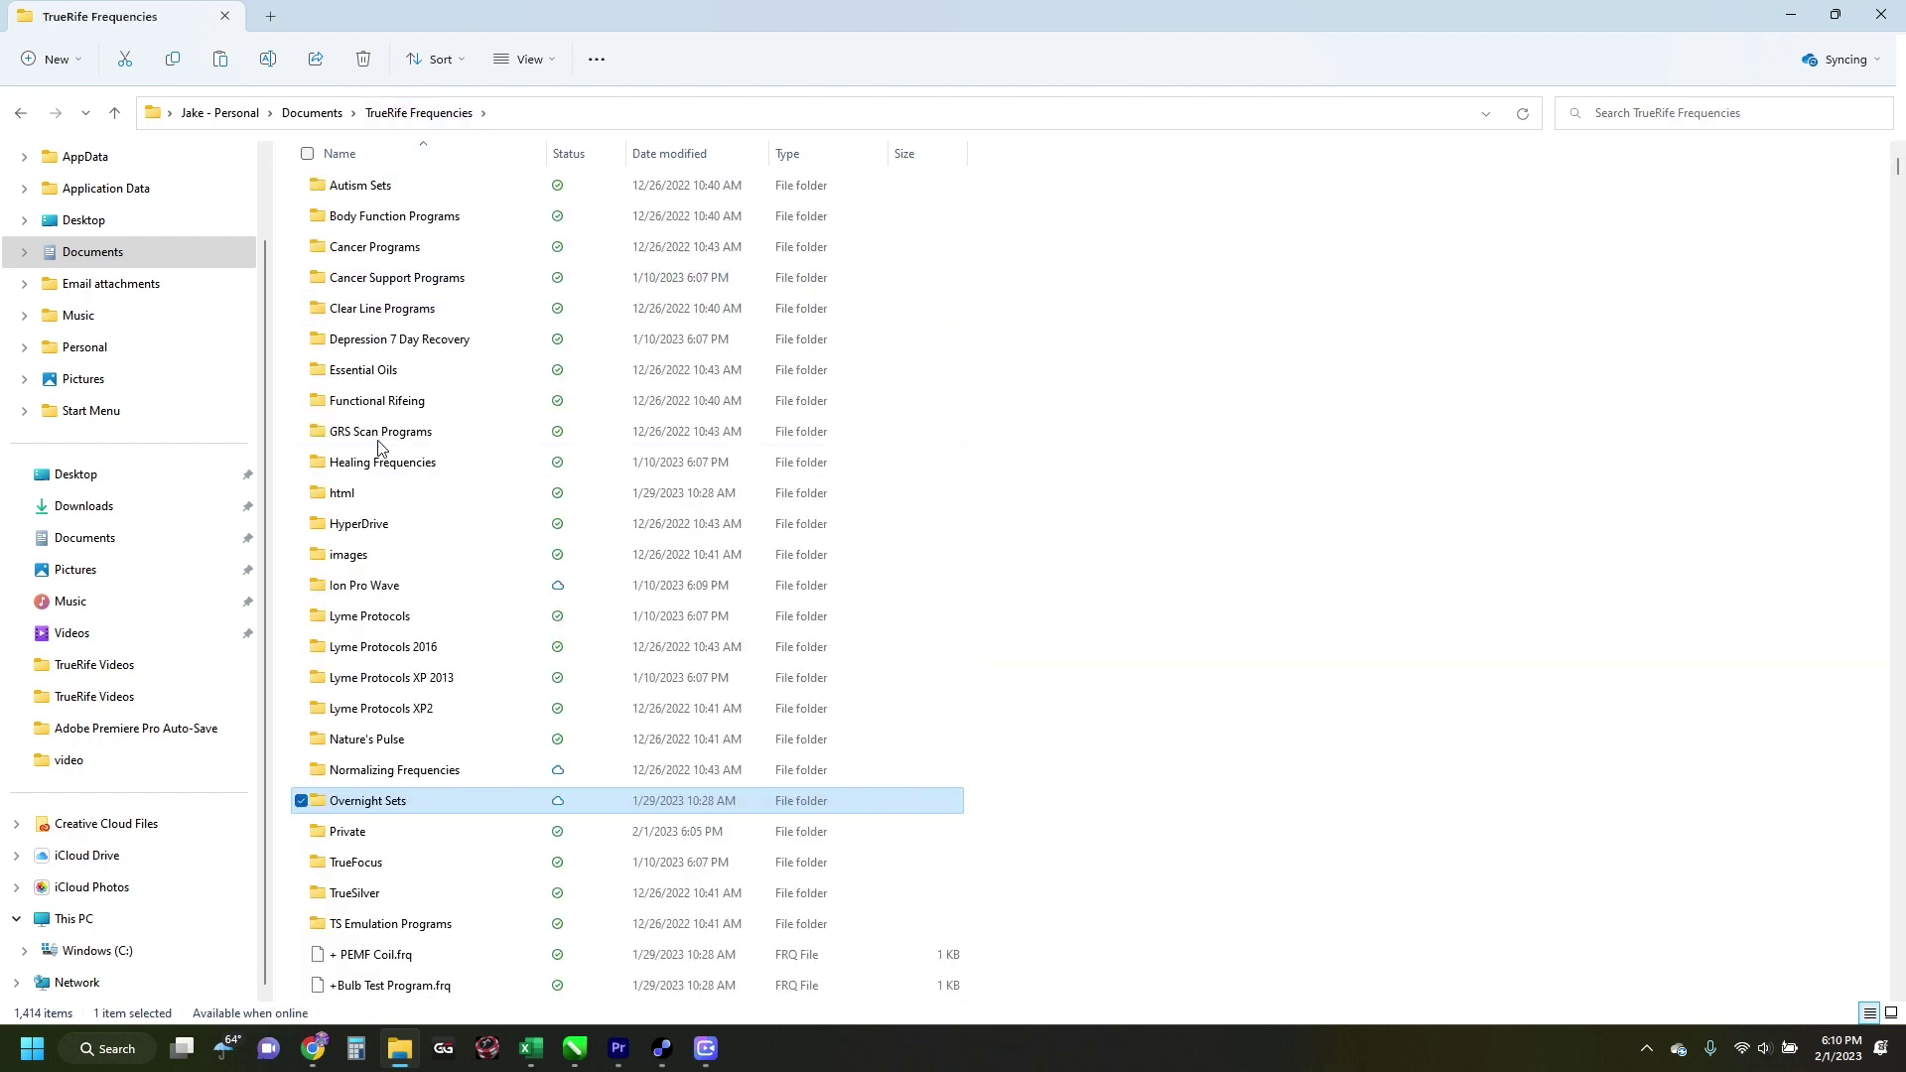
scroll(374, 493, down, 1)
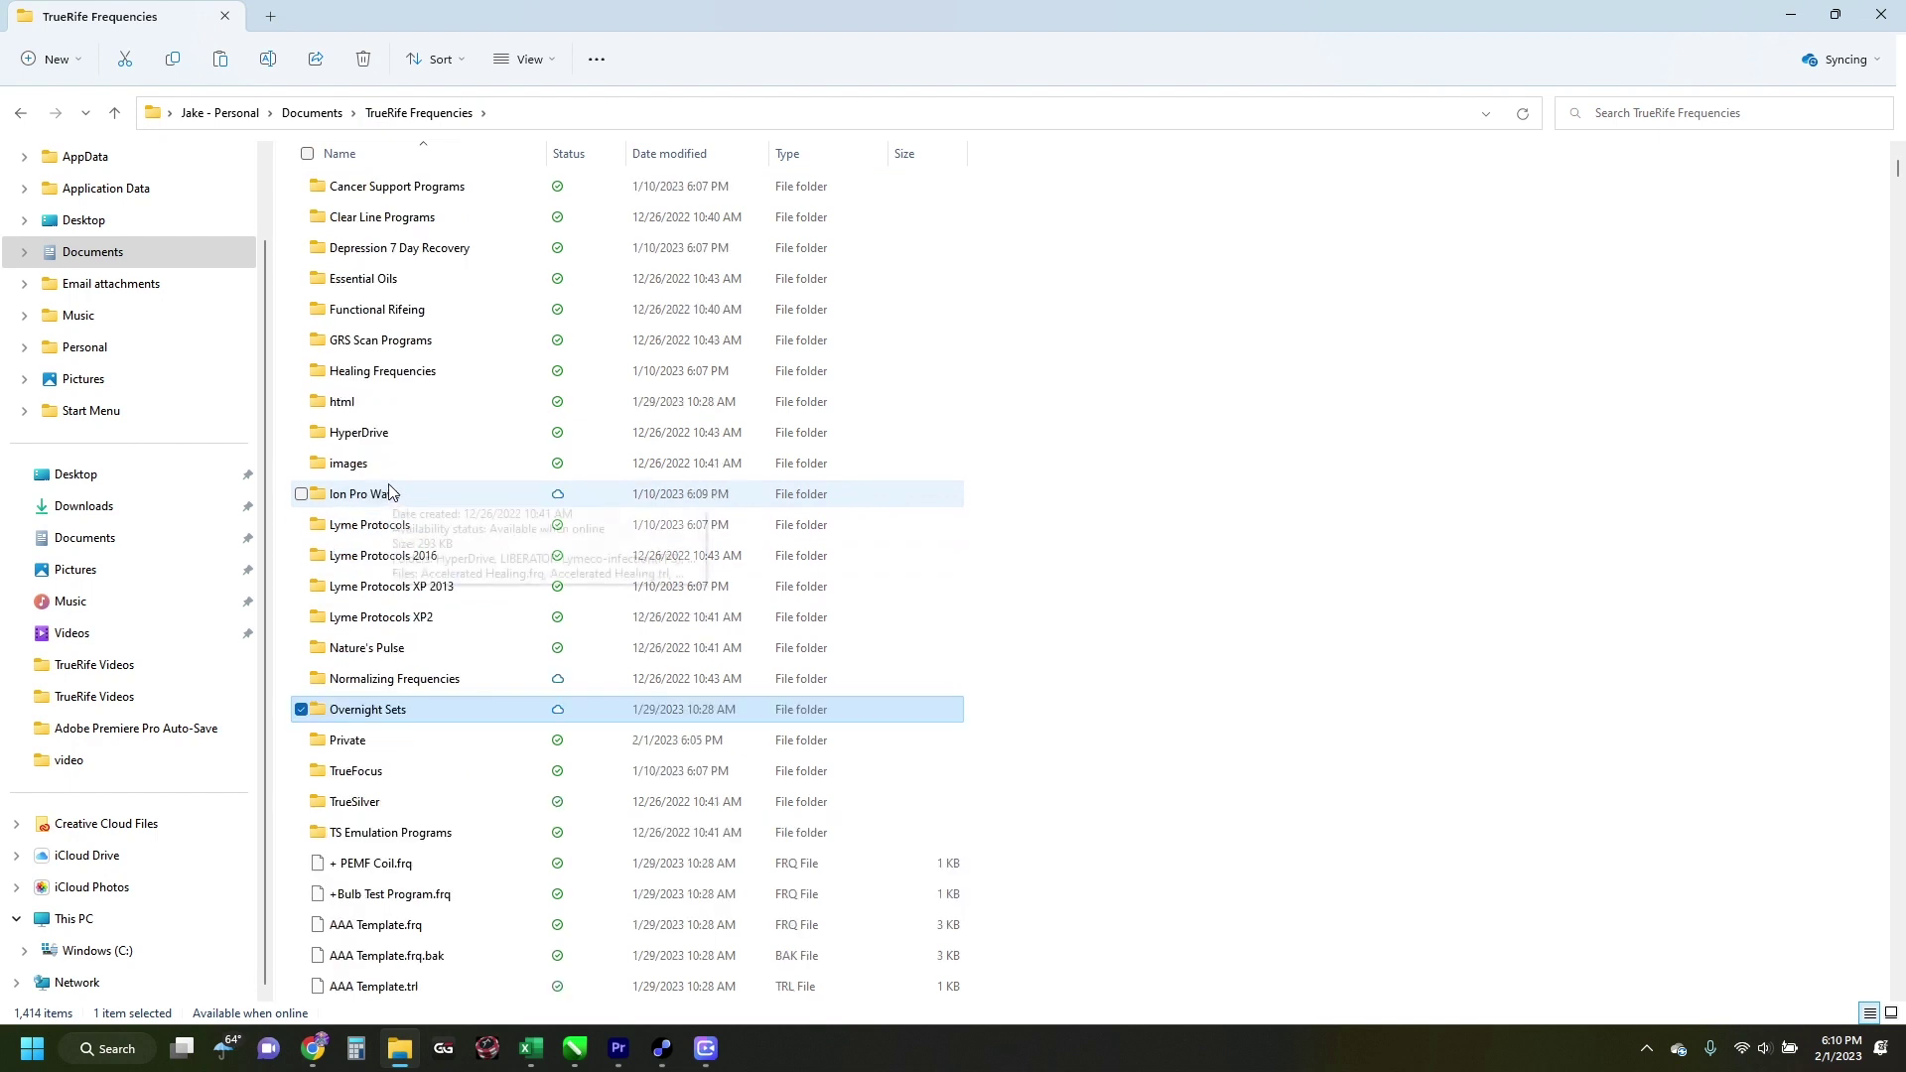
double_click(343, 746)
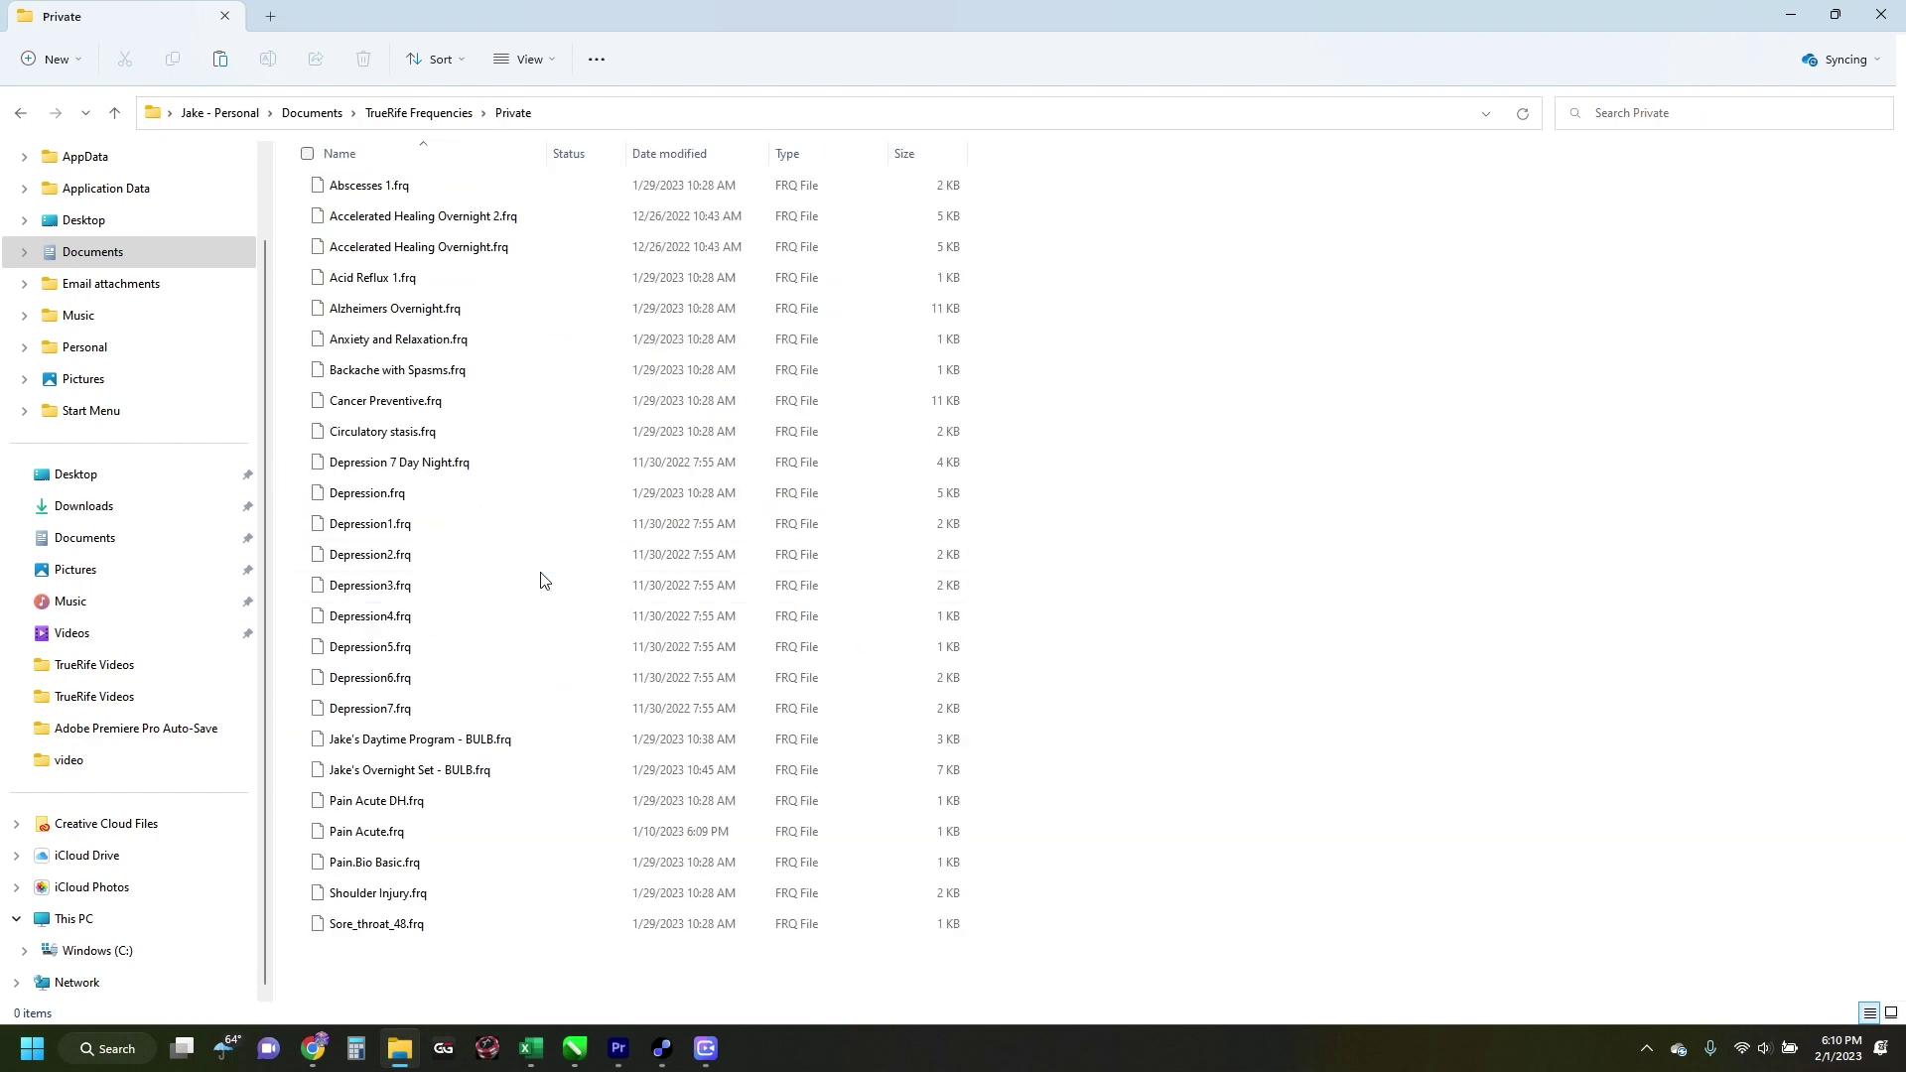
key(ctrl+v)
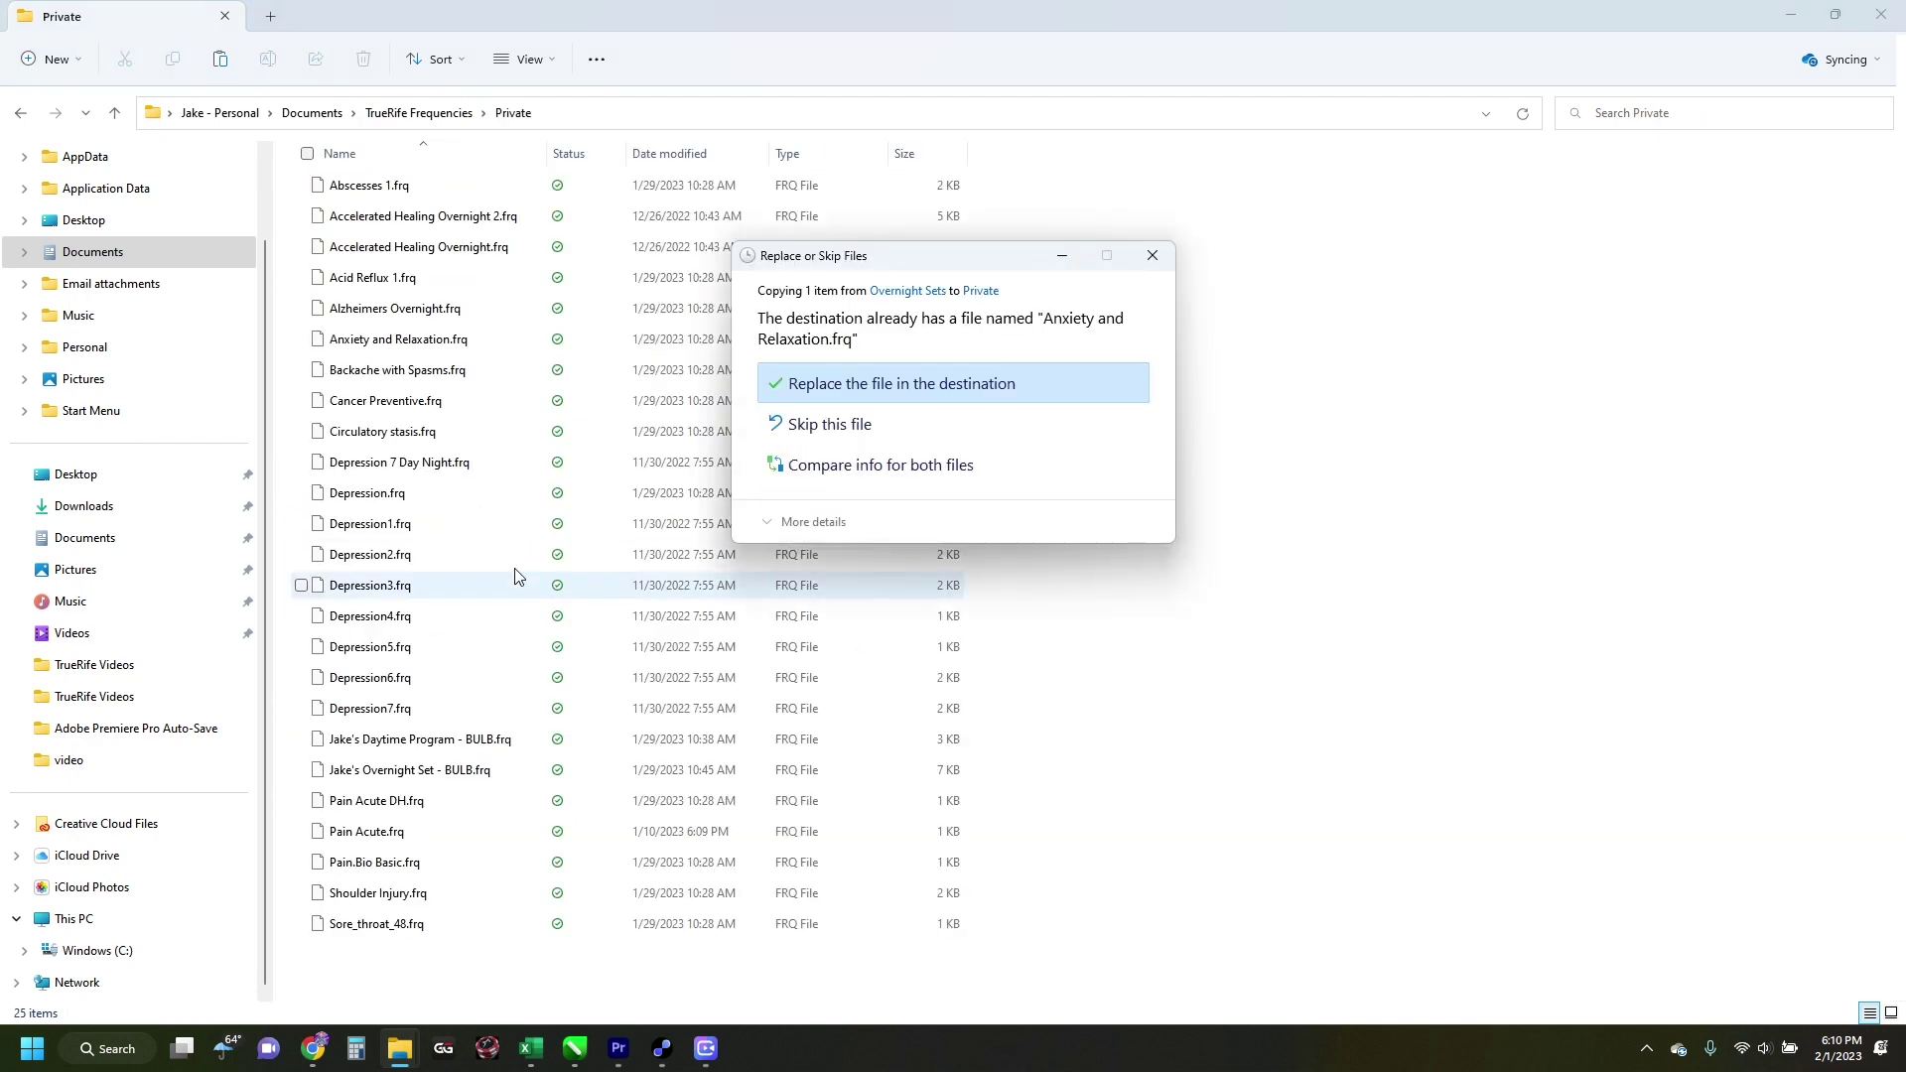
click(867, 386)
- Paste the copied program into the main TrueRife Frequencies folder, replacing the existing file, and locate it in the list
click(404, 114)
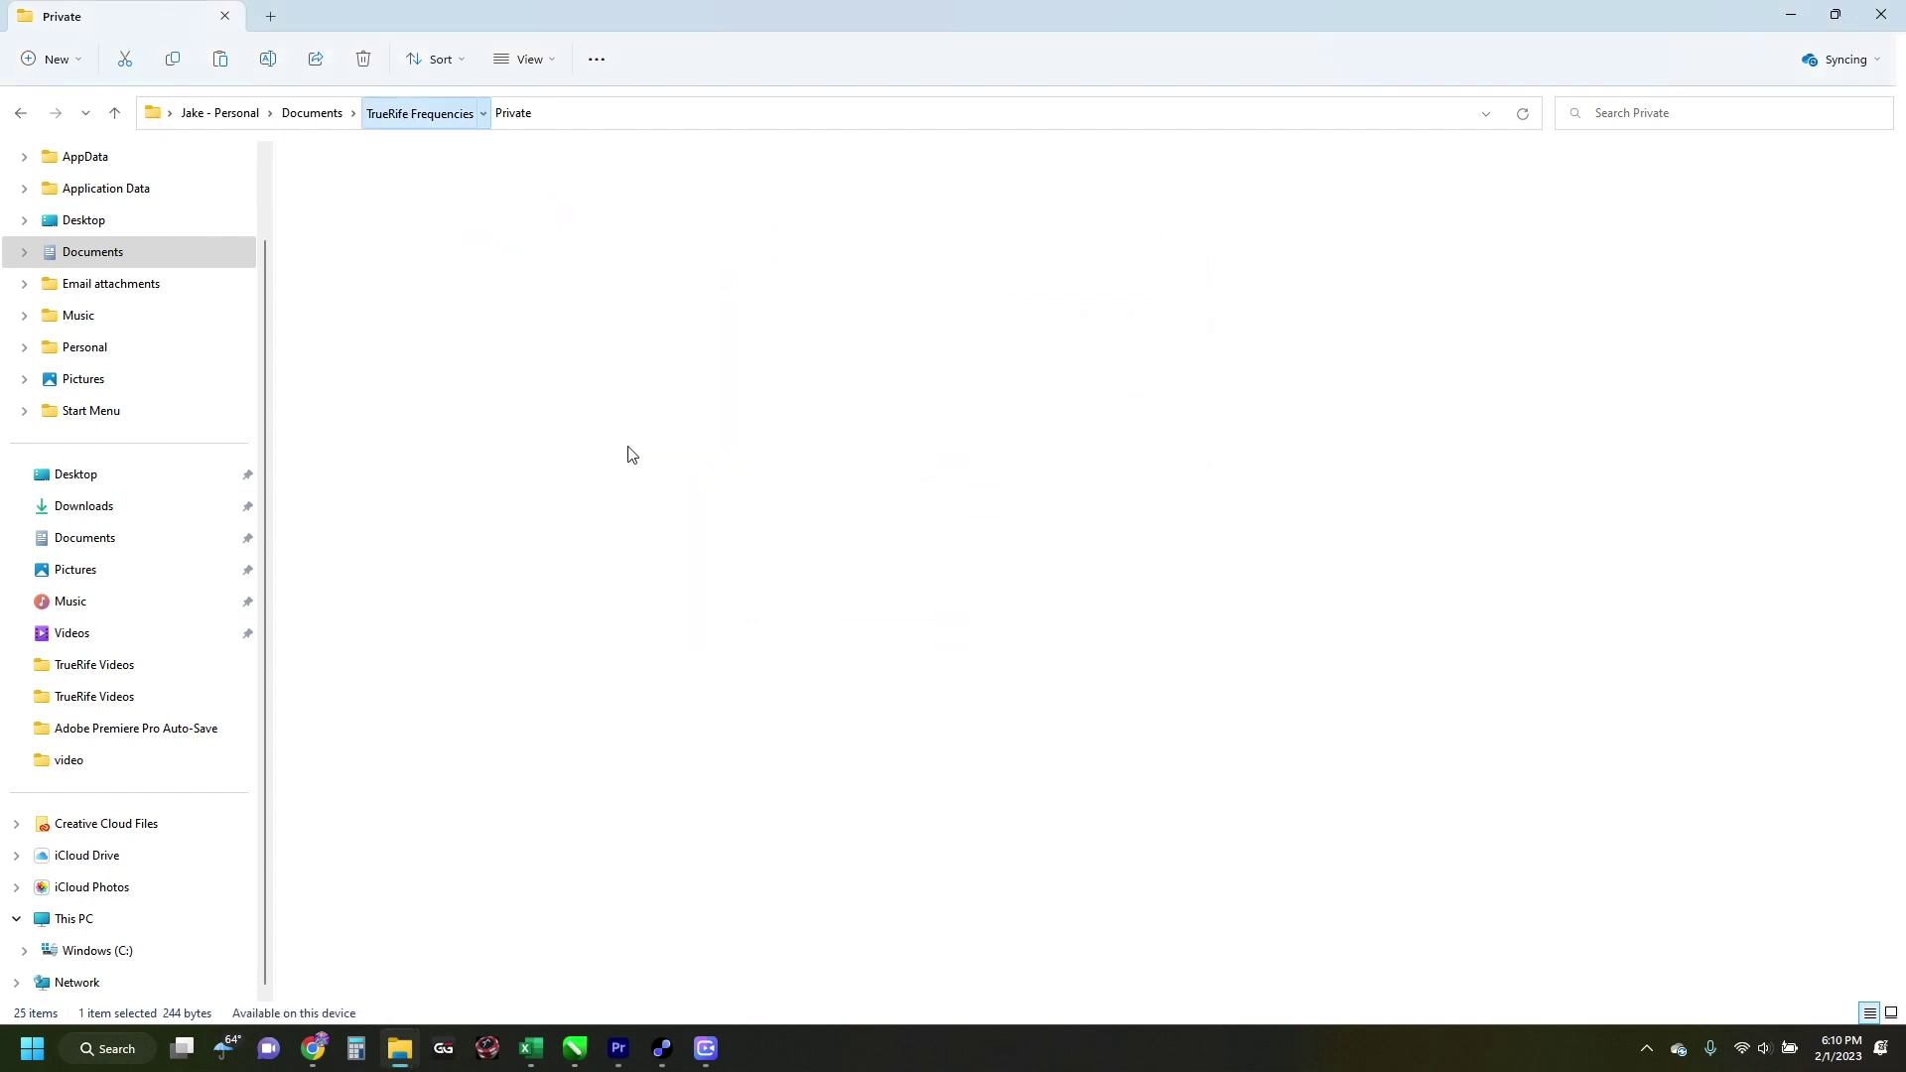
click(1033, 626)
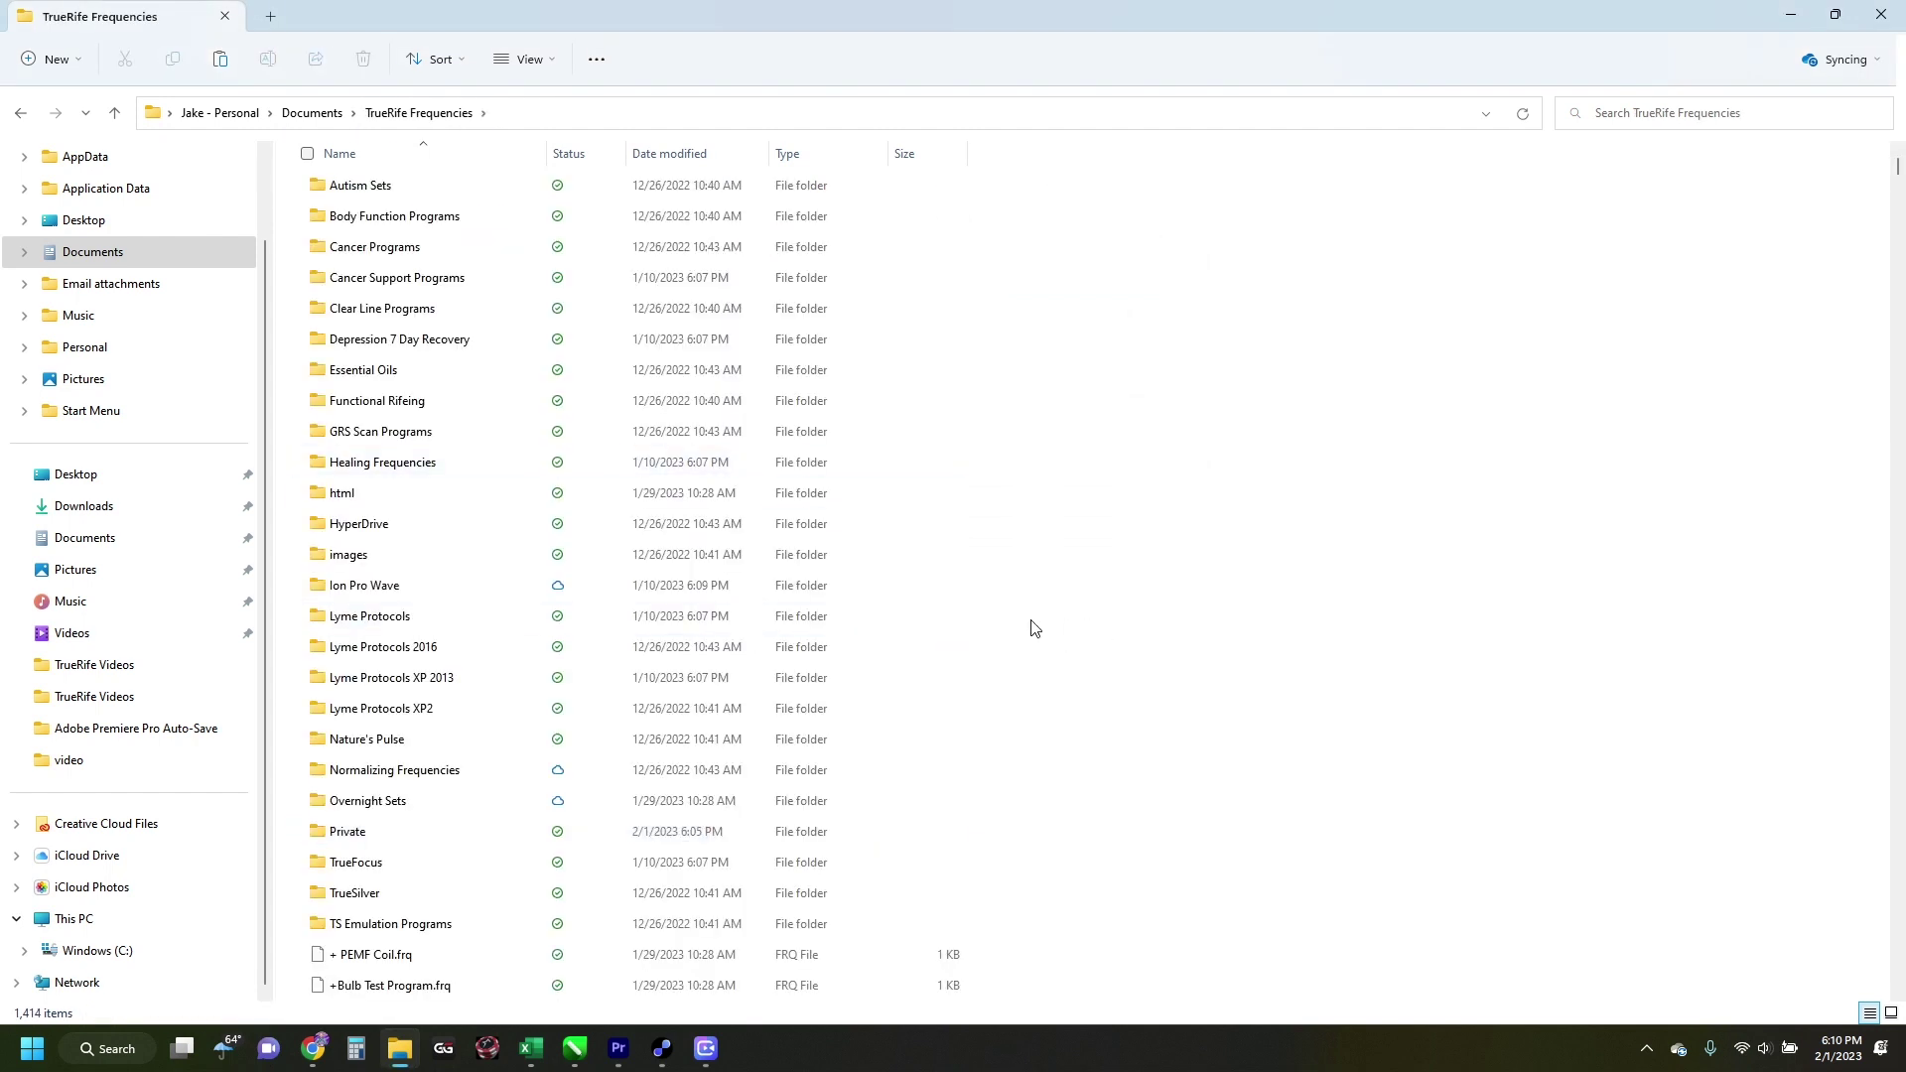
key(ctrl+v)
click(834, 375)
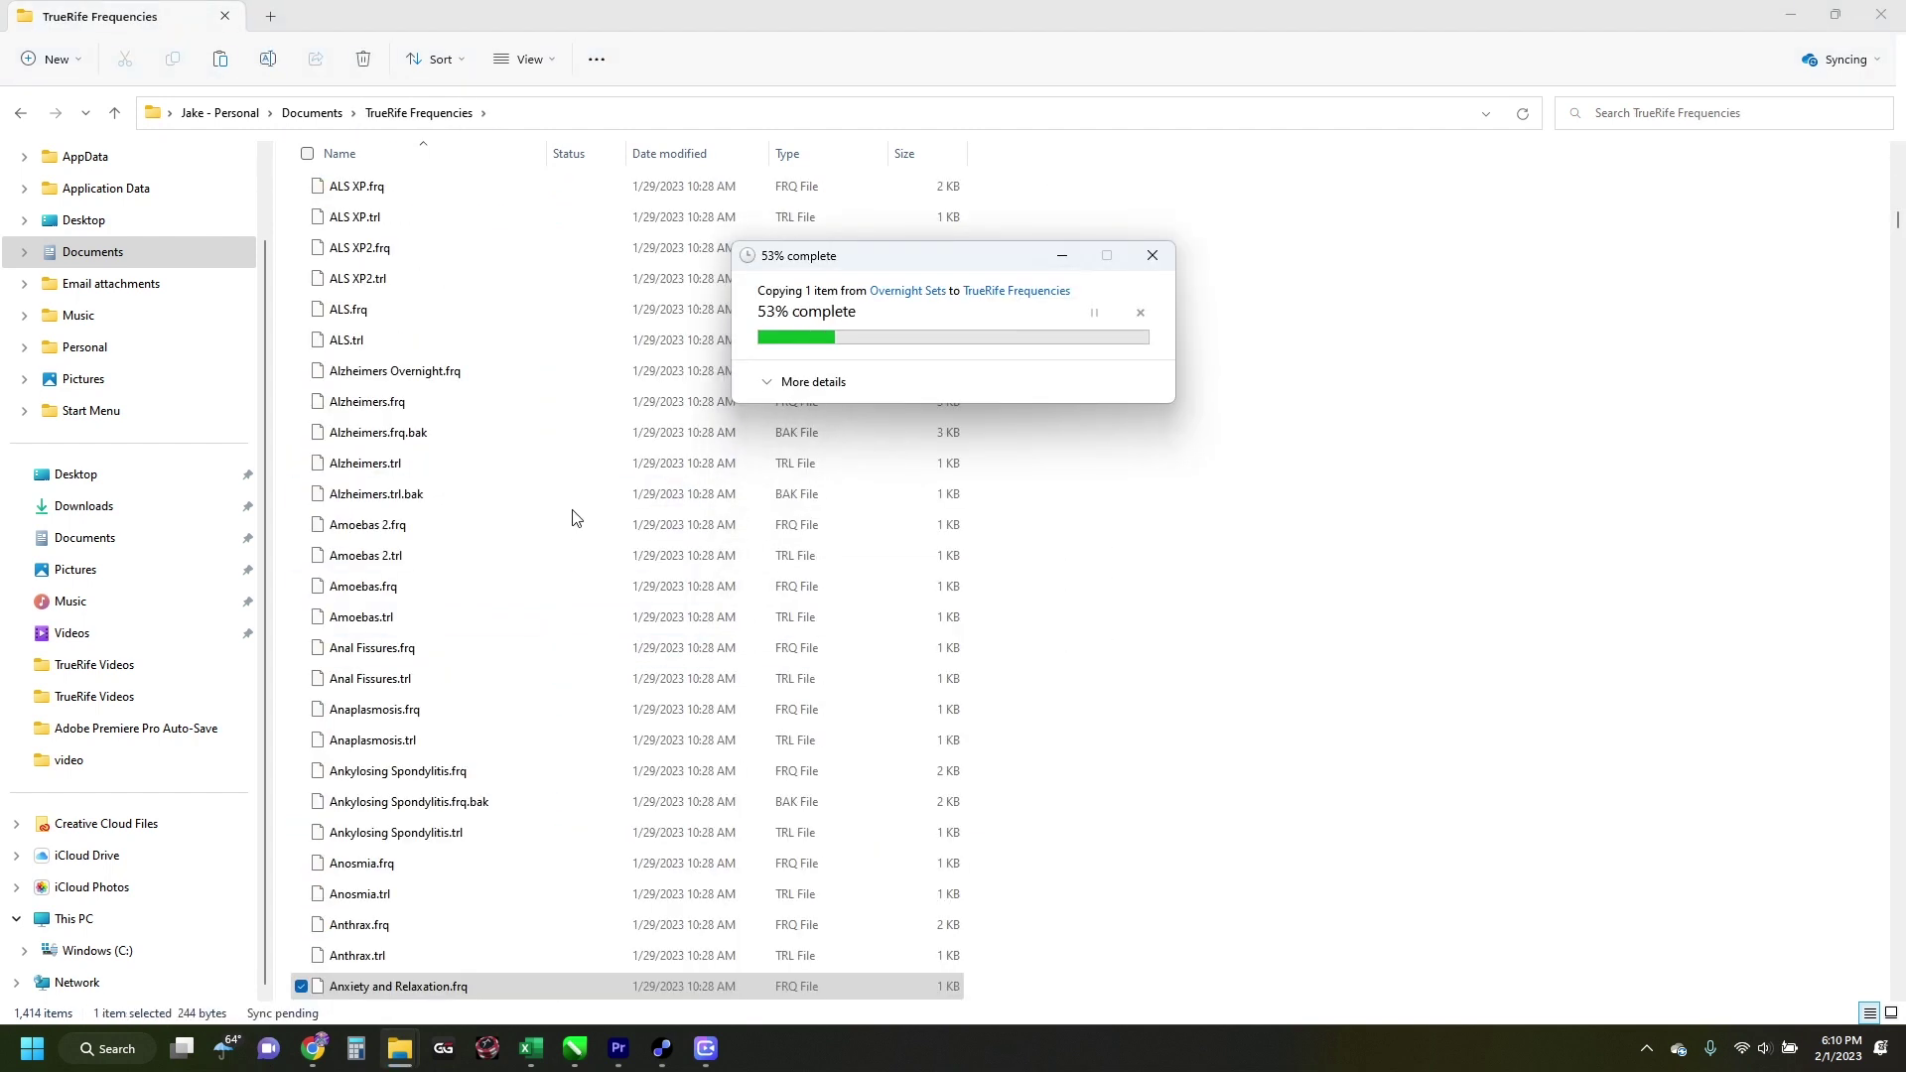
scroll(425, 545, down, 3)
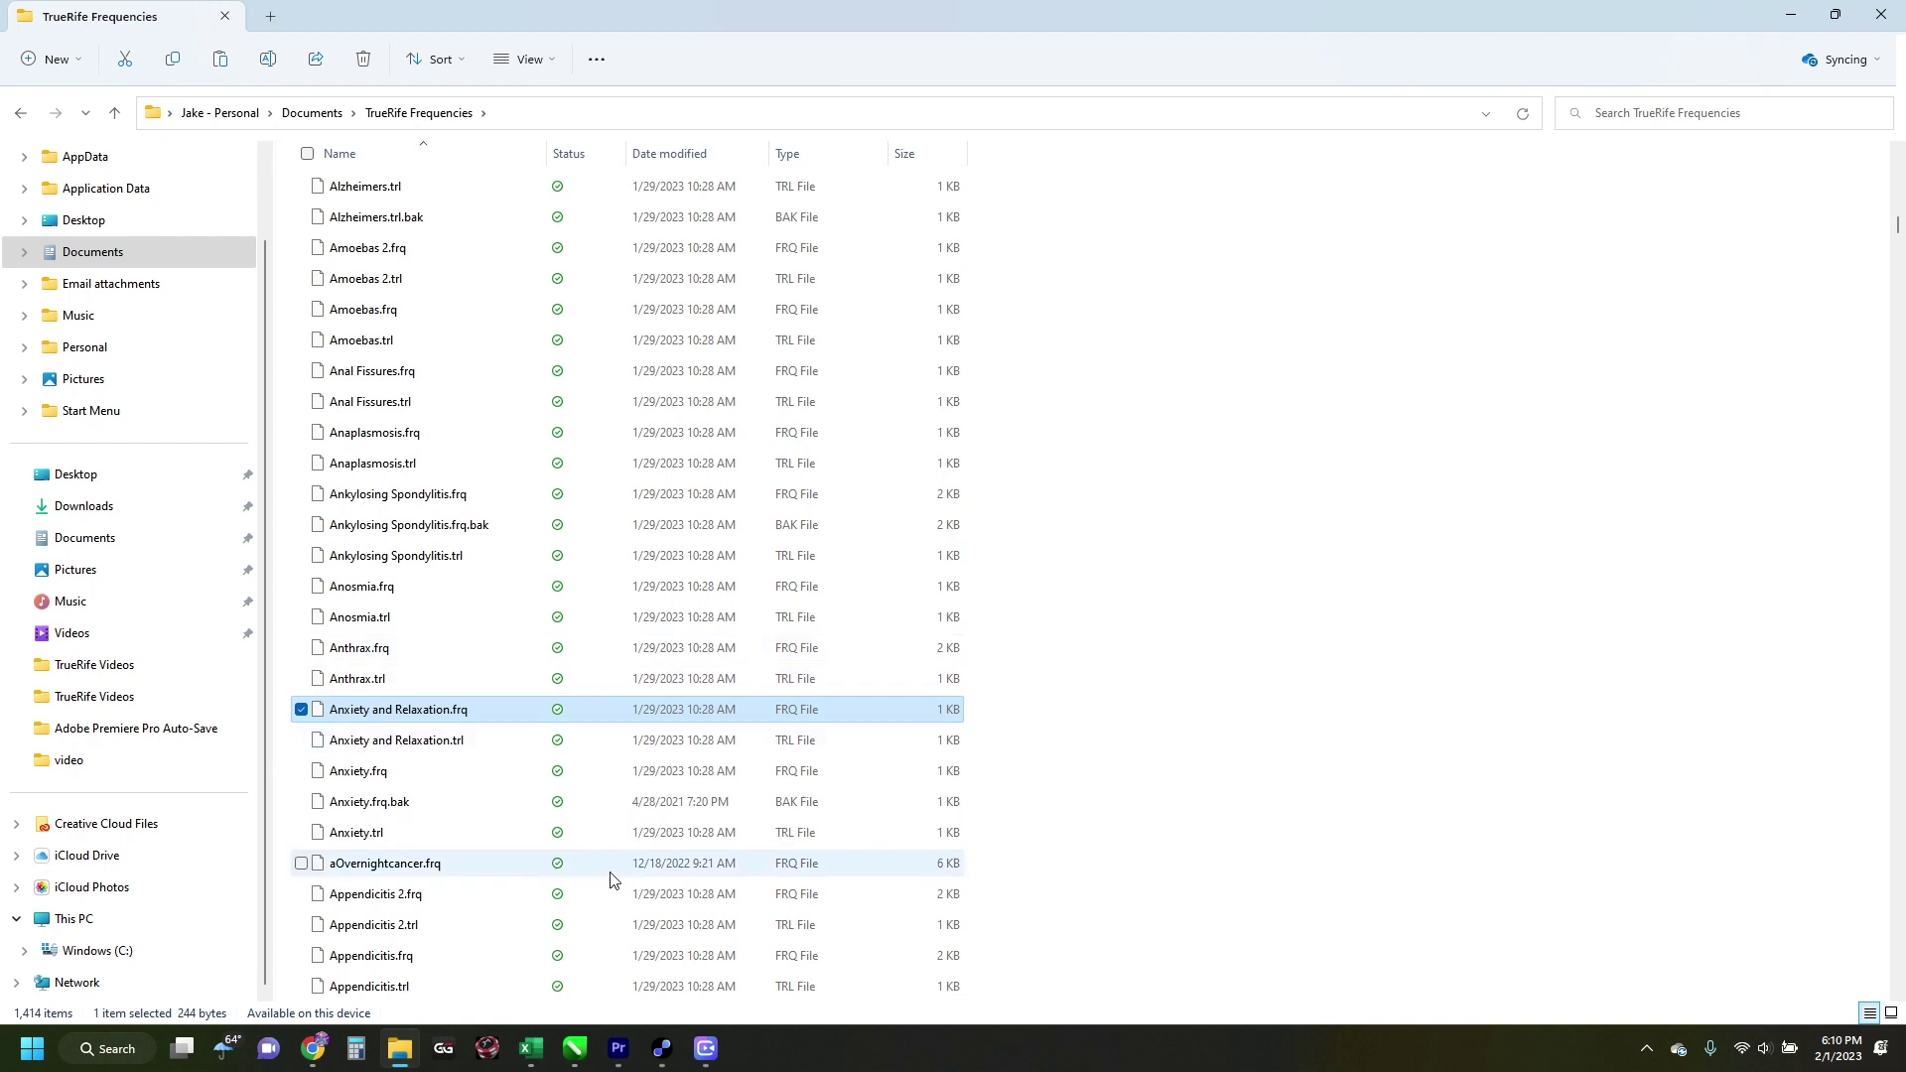
- In f100, browse to the Private folder for opening programs and select Anxiety and Relaxation.frq together with Depression4.frq
click(662, 1048)
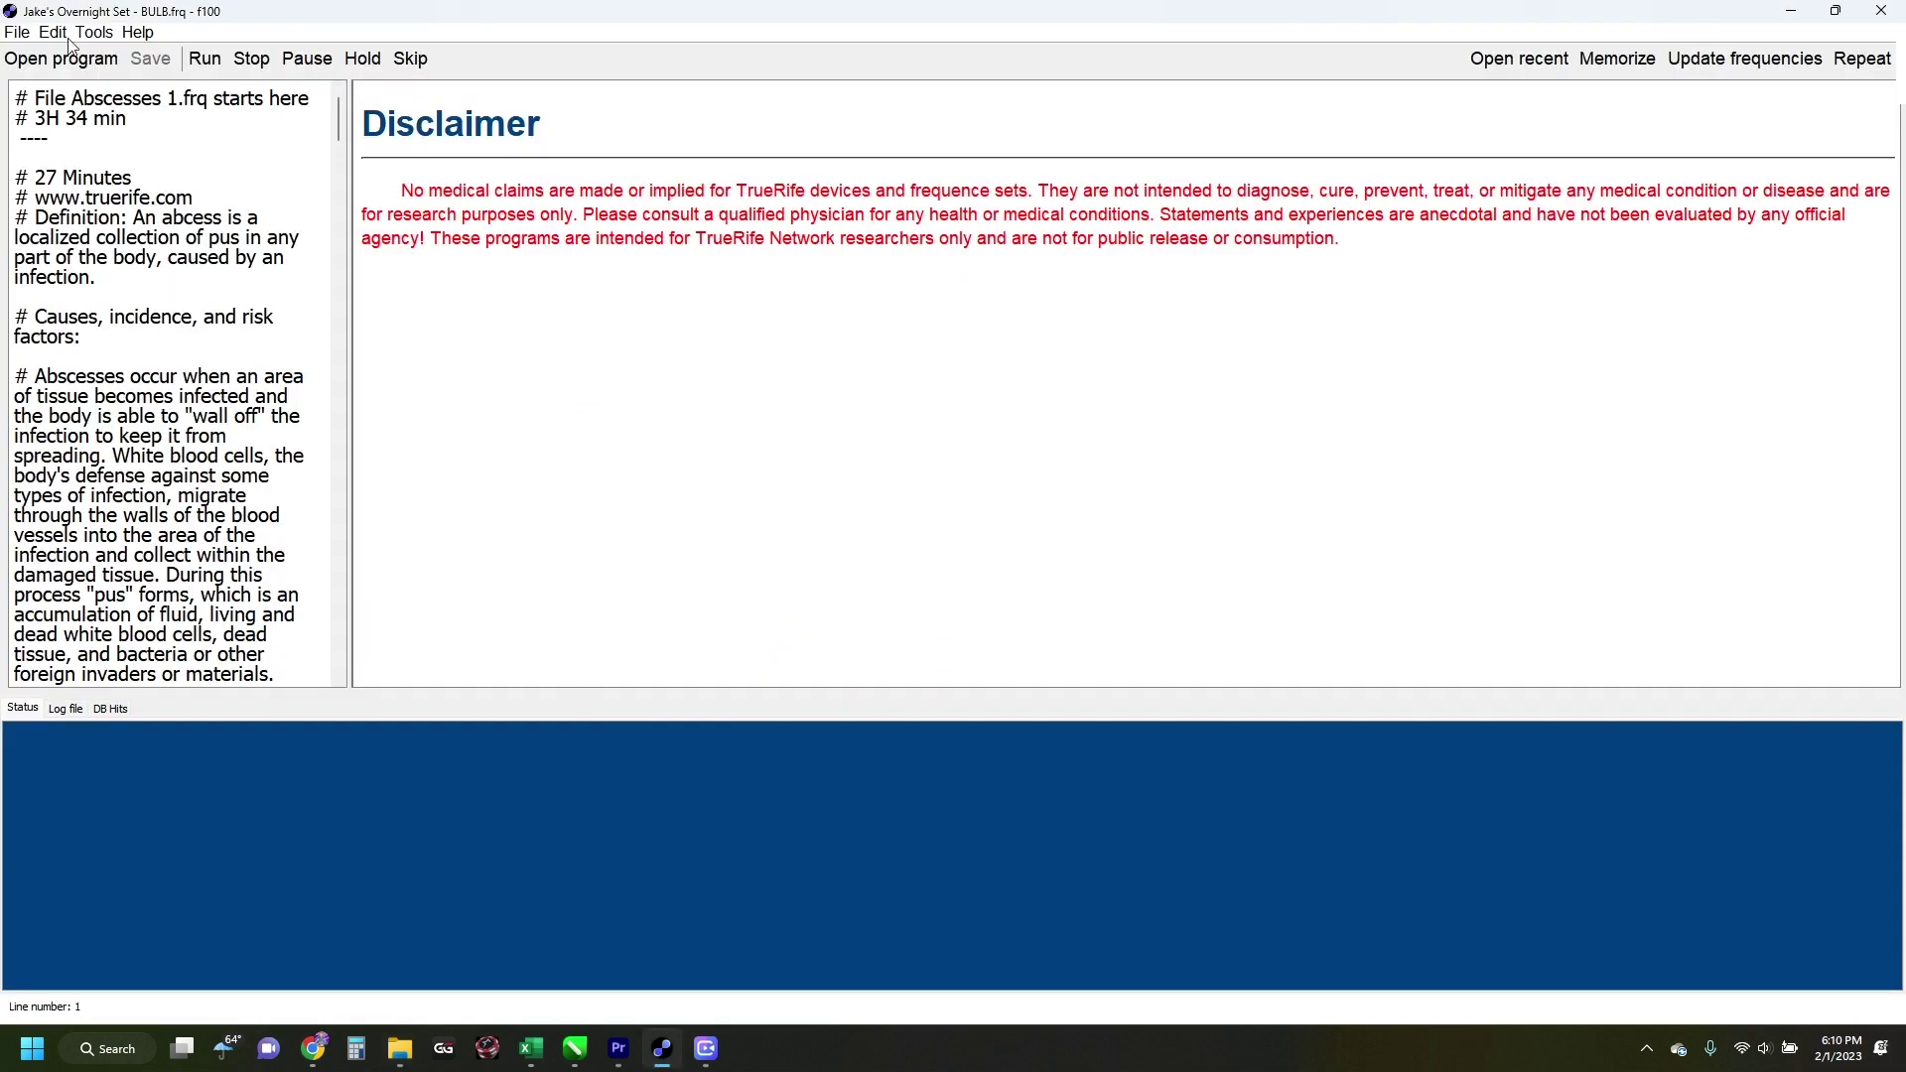
click(50, 62)
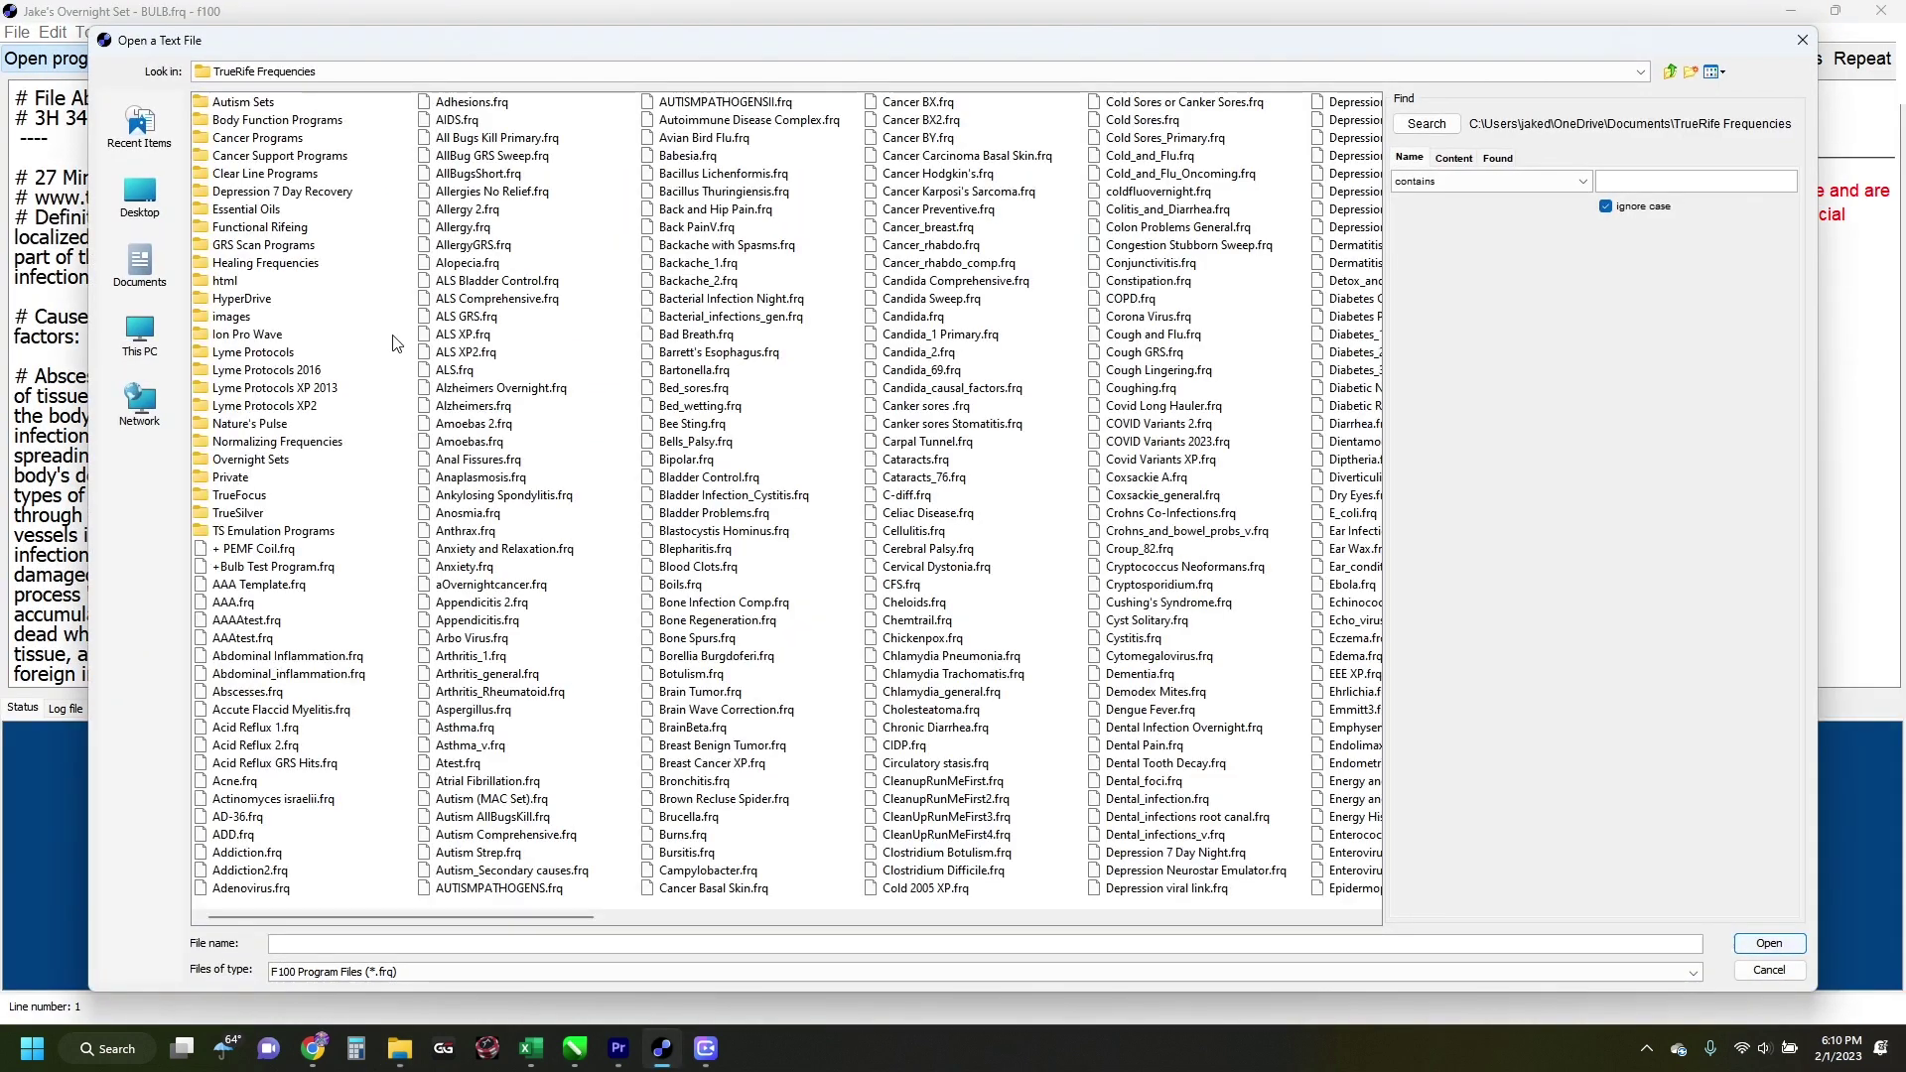
click(231, 477)
double_click(231, 477)
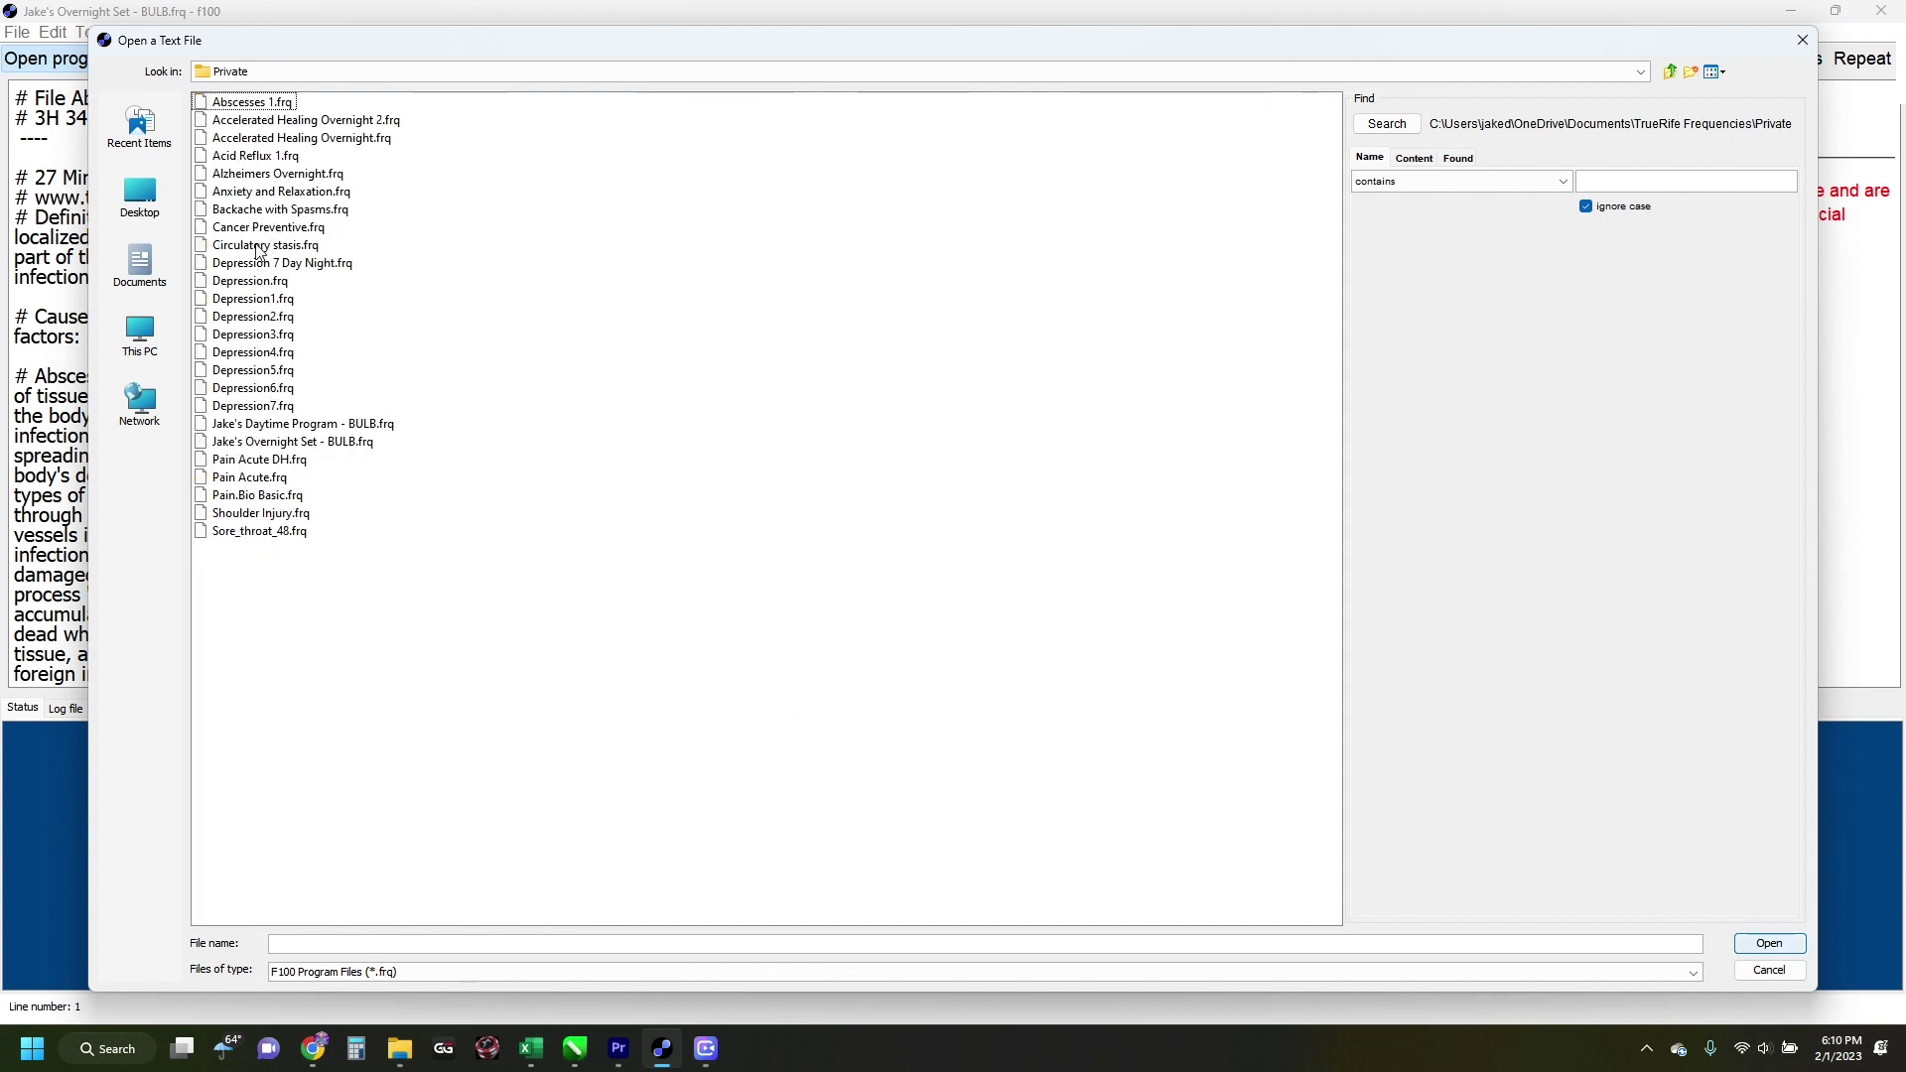
click(252, 197)
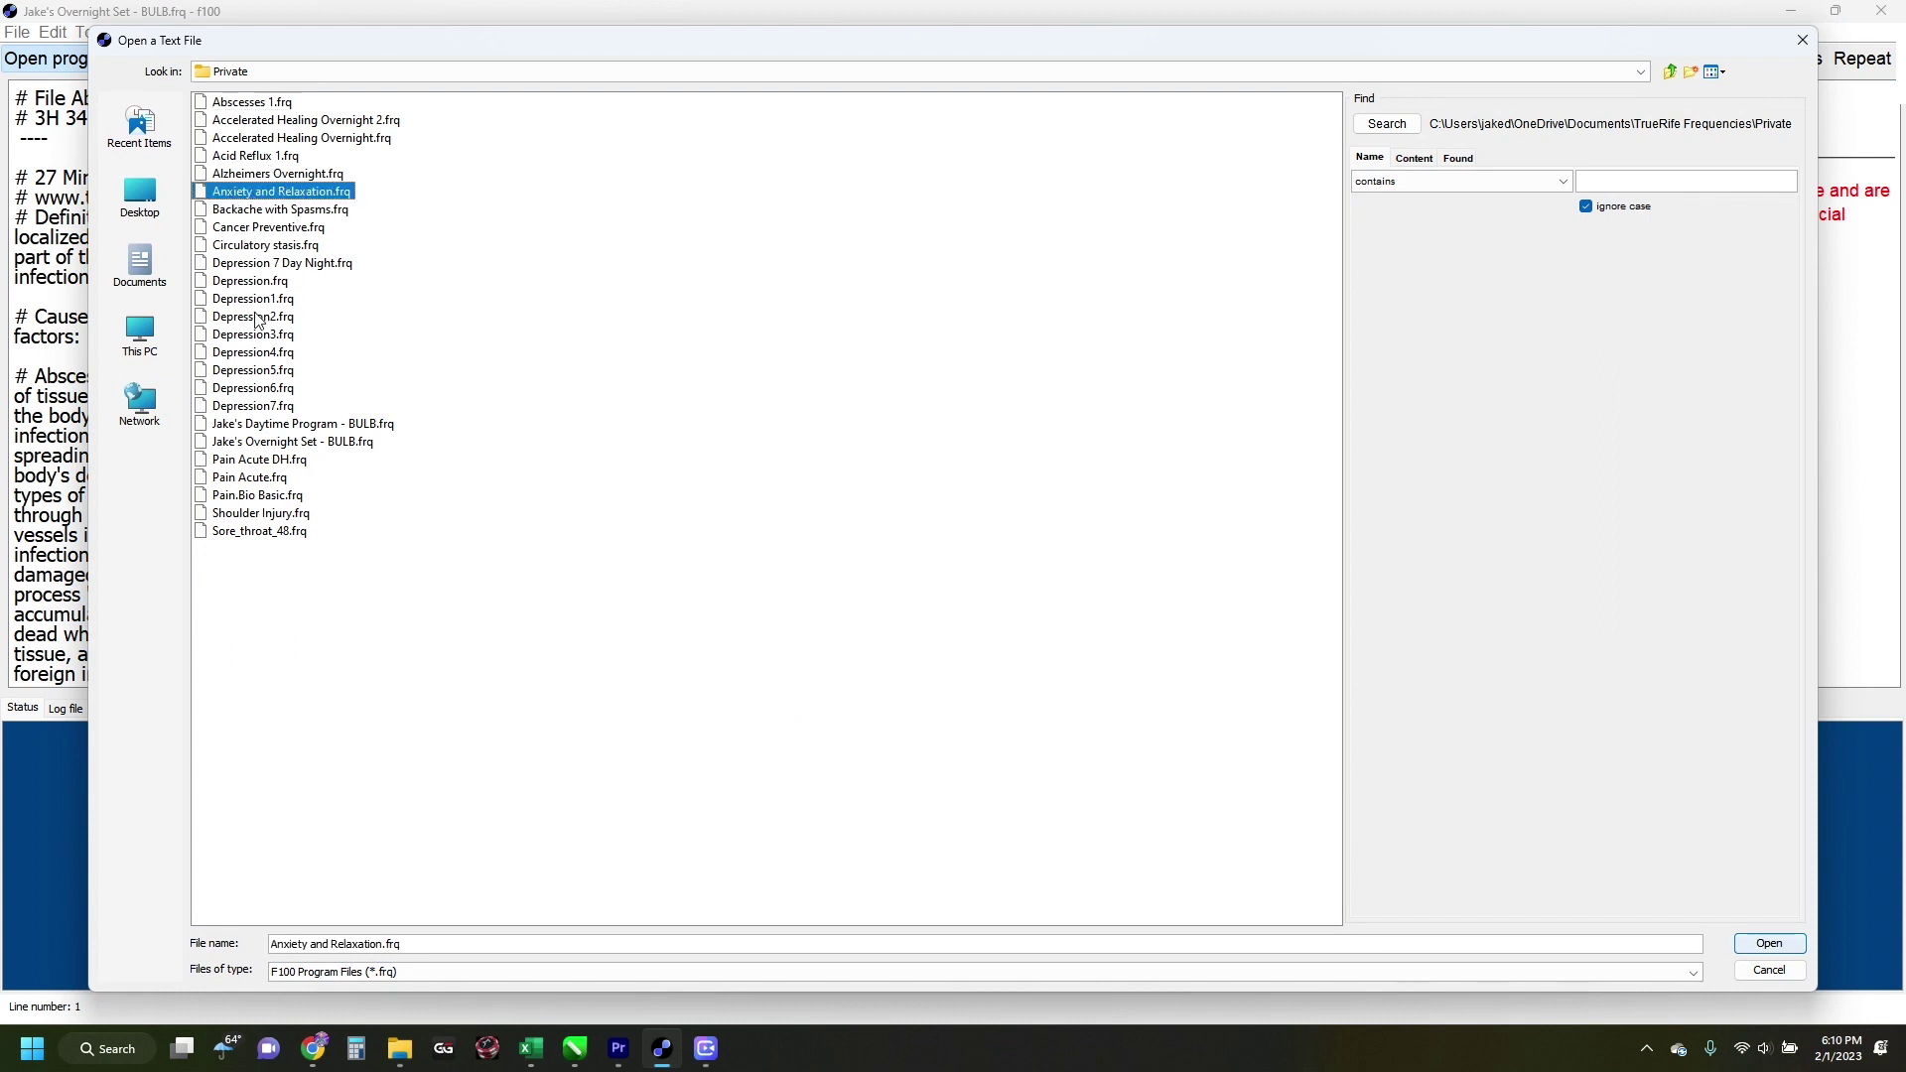
ctrl+click(243, 355)
- Return to the TrueRife Frequencies folder and select Anxiety and Relaxation.frq together with Alzheimers.frq
click(262, 70)
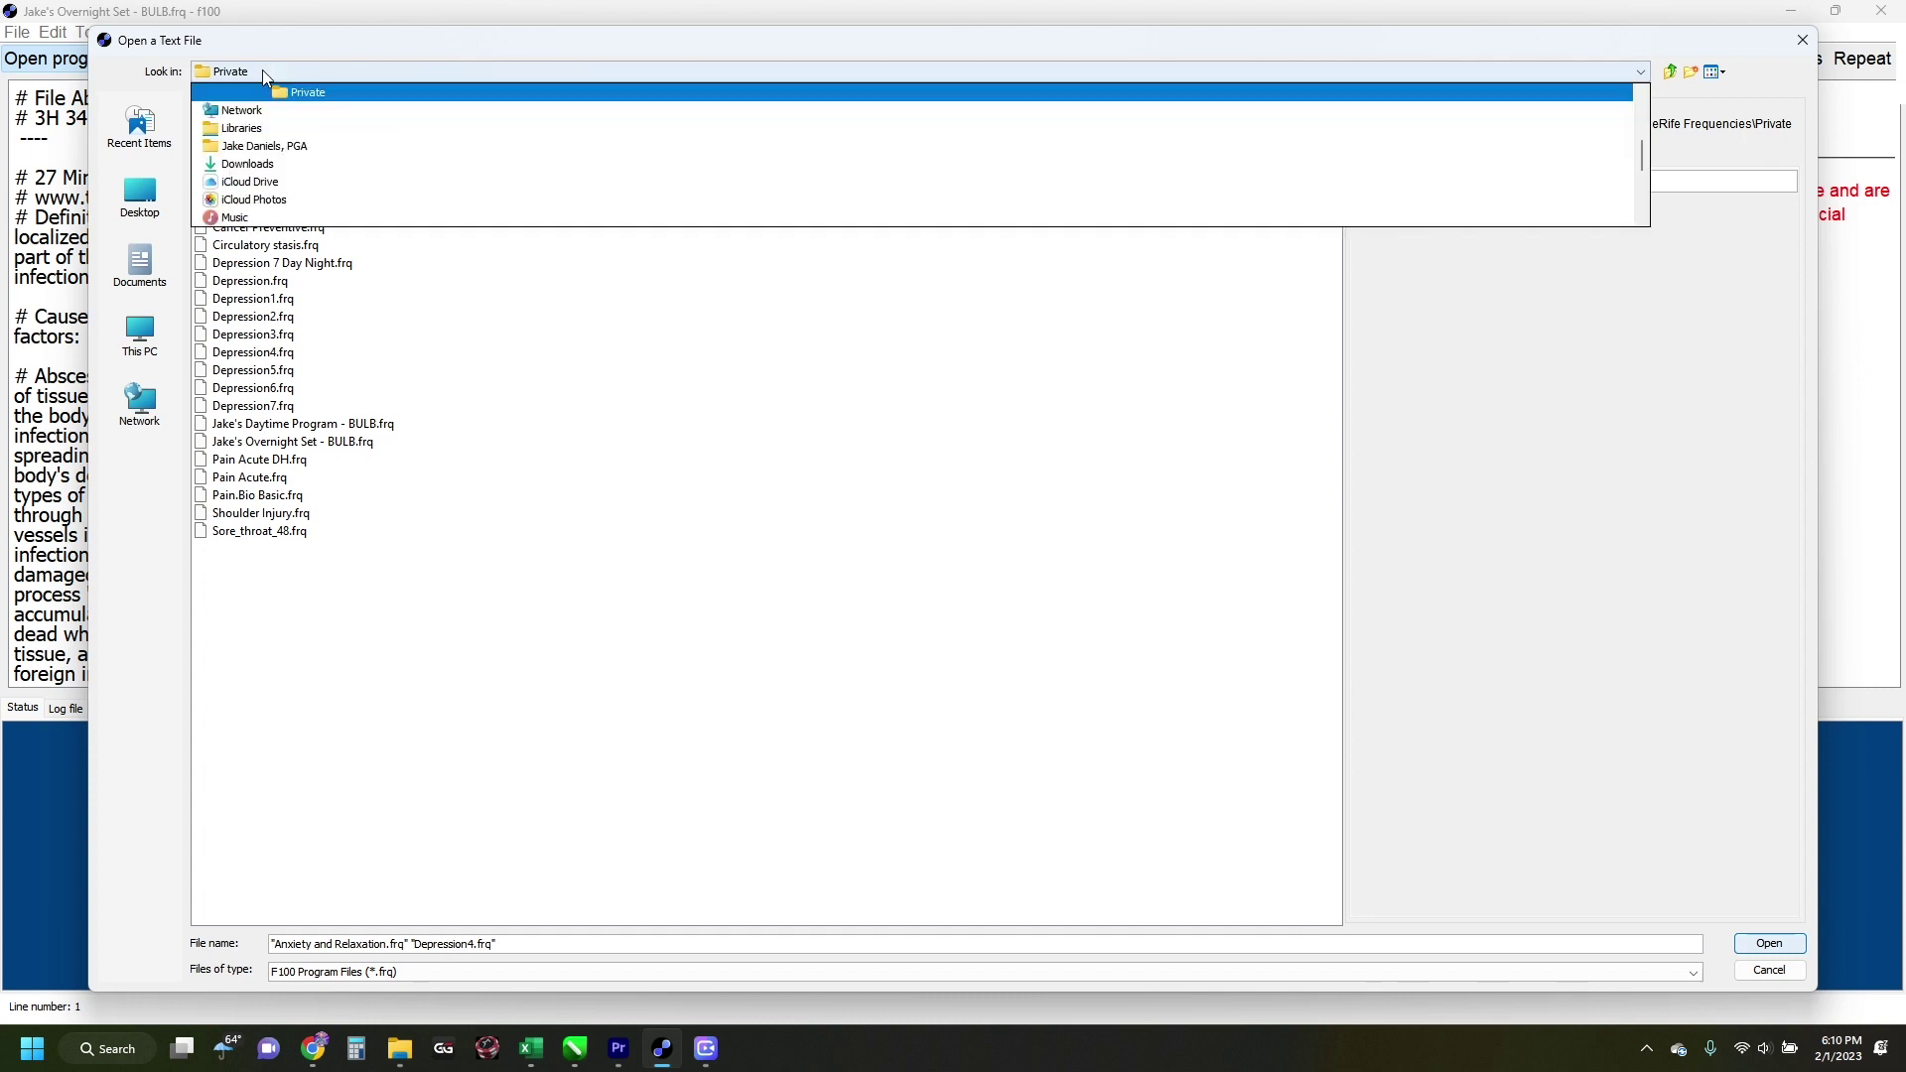
scroll(300, 91, up, 2)
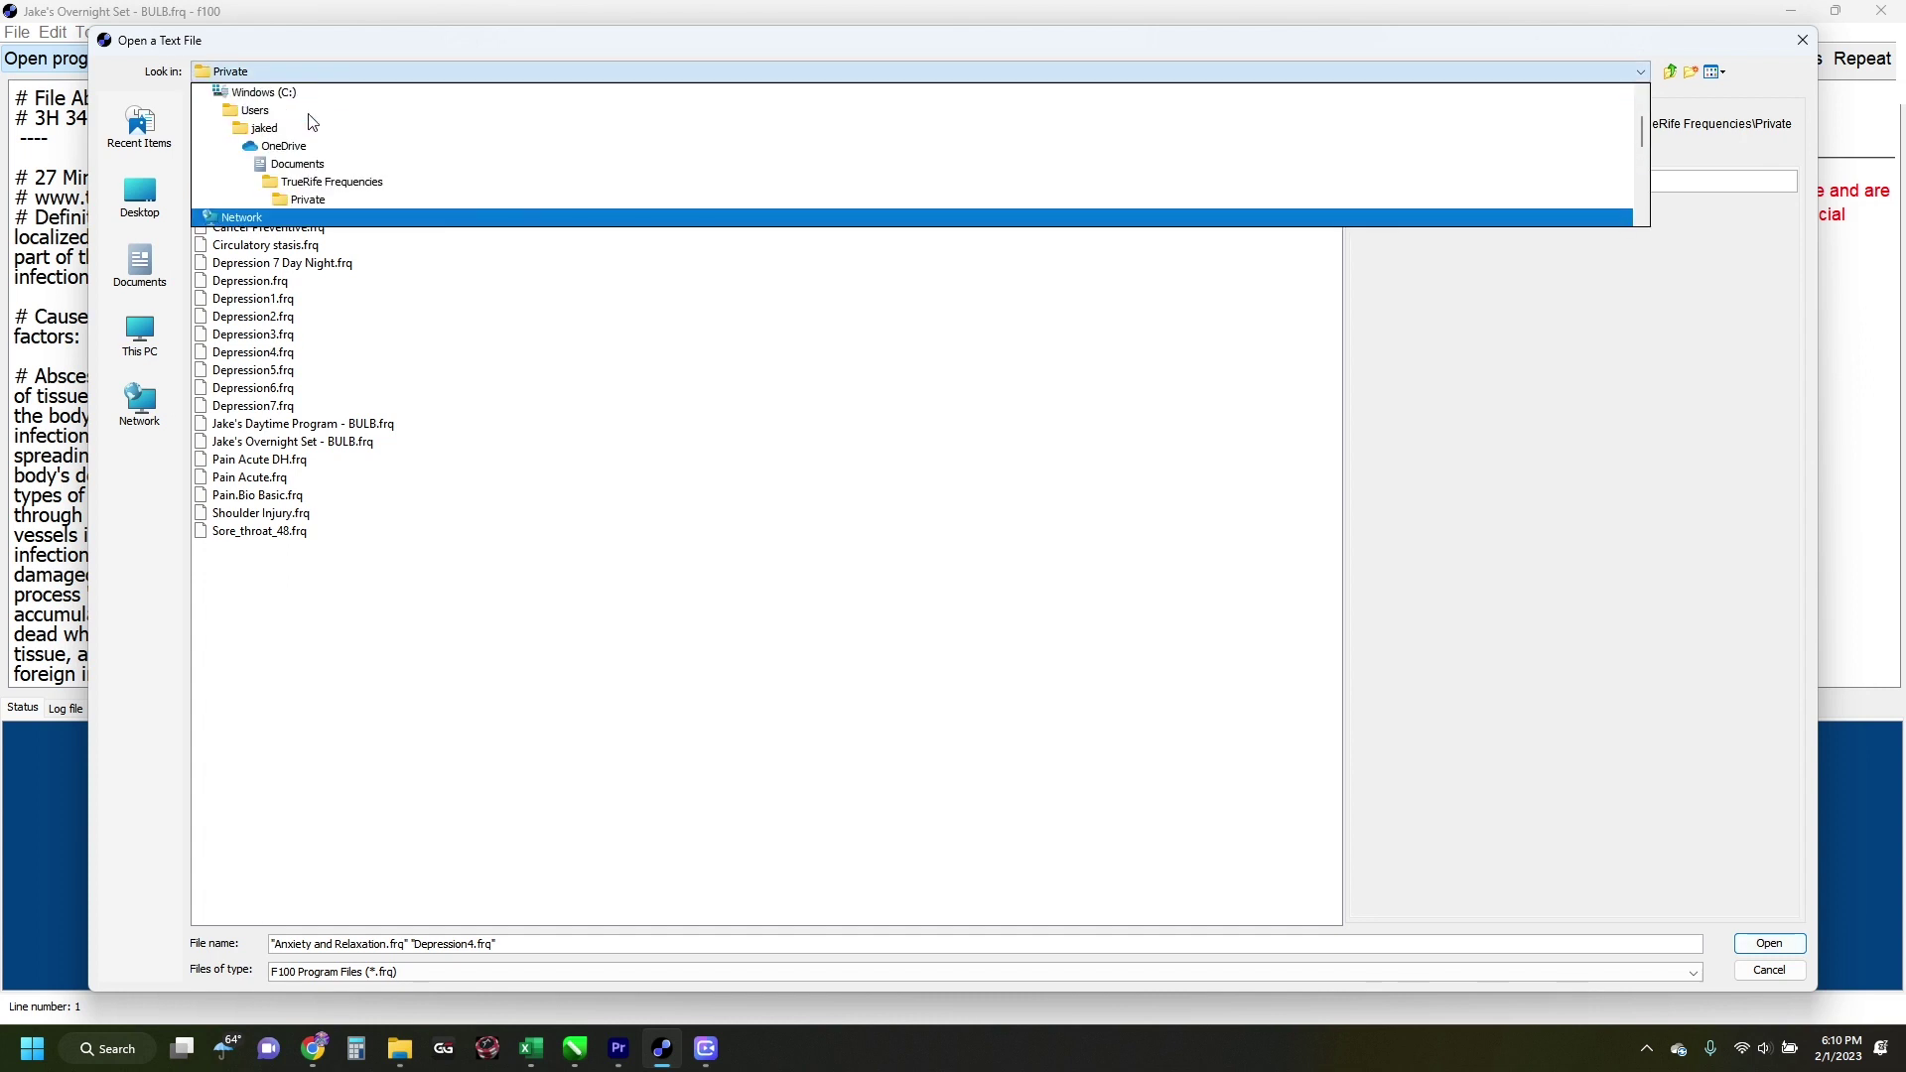
click(322, 182)
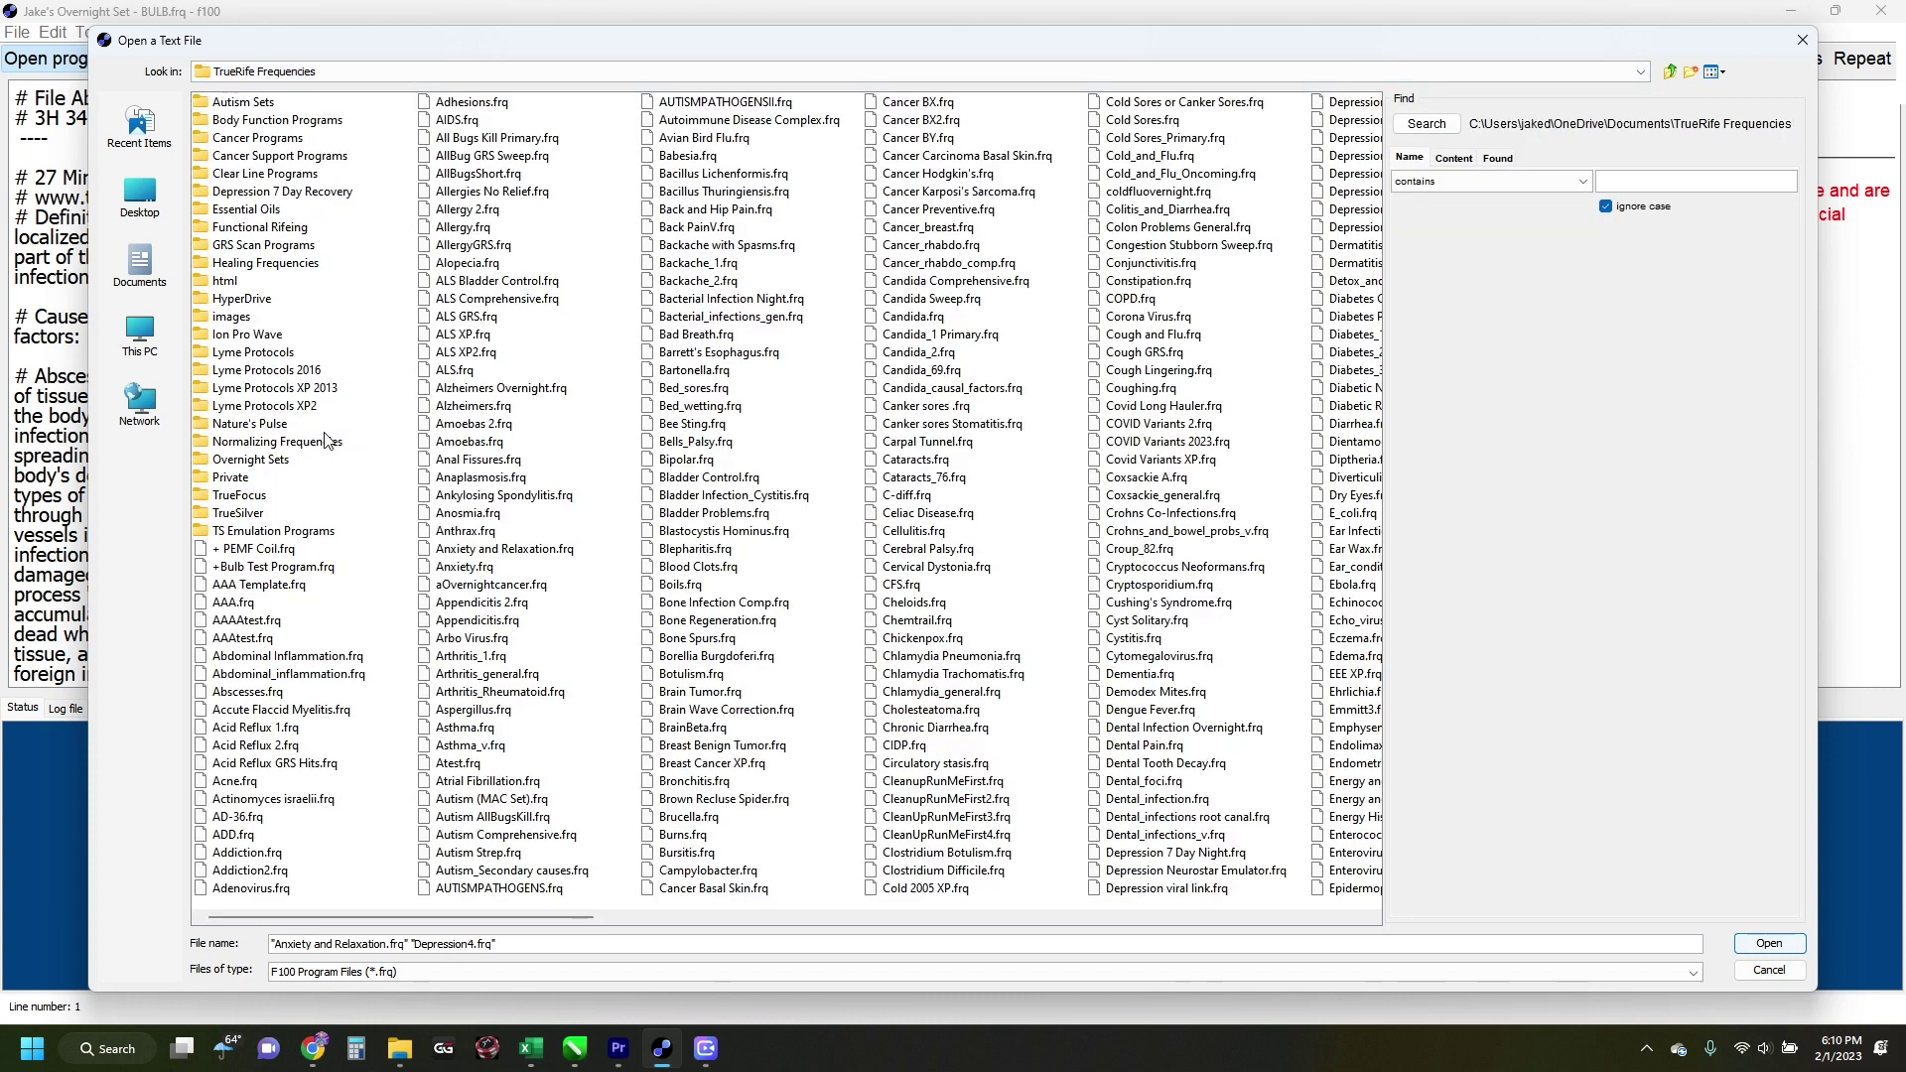
click(504, 552)
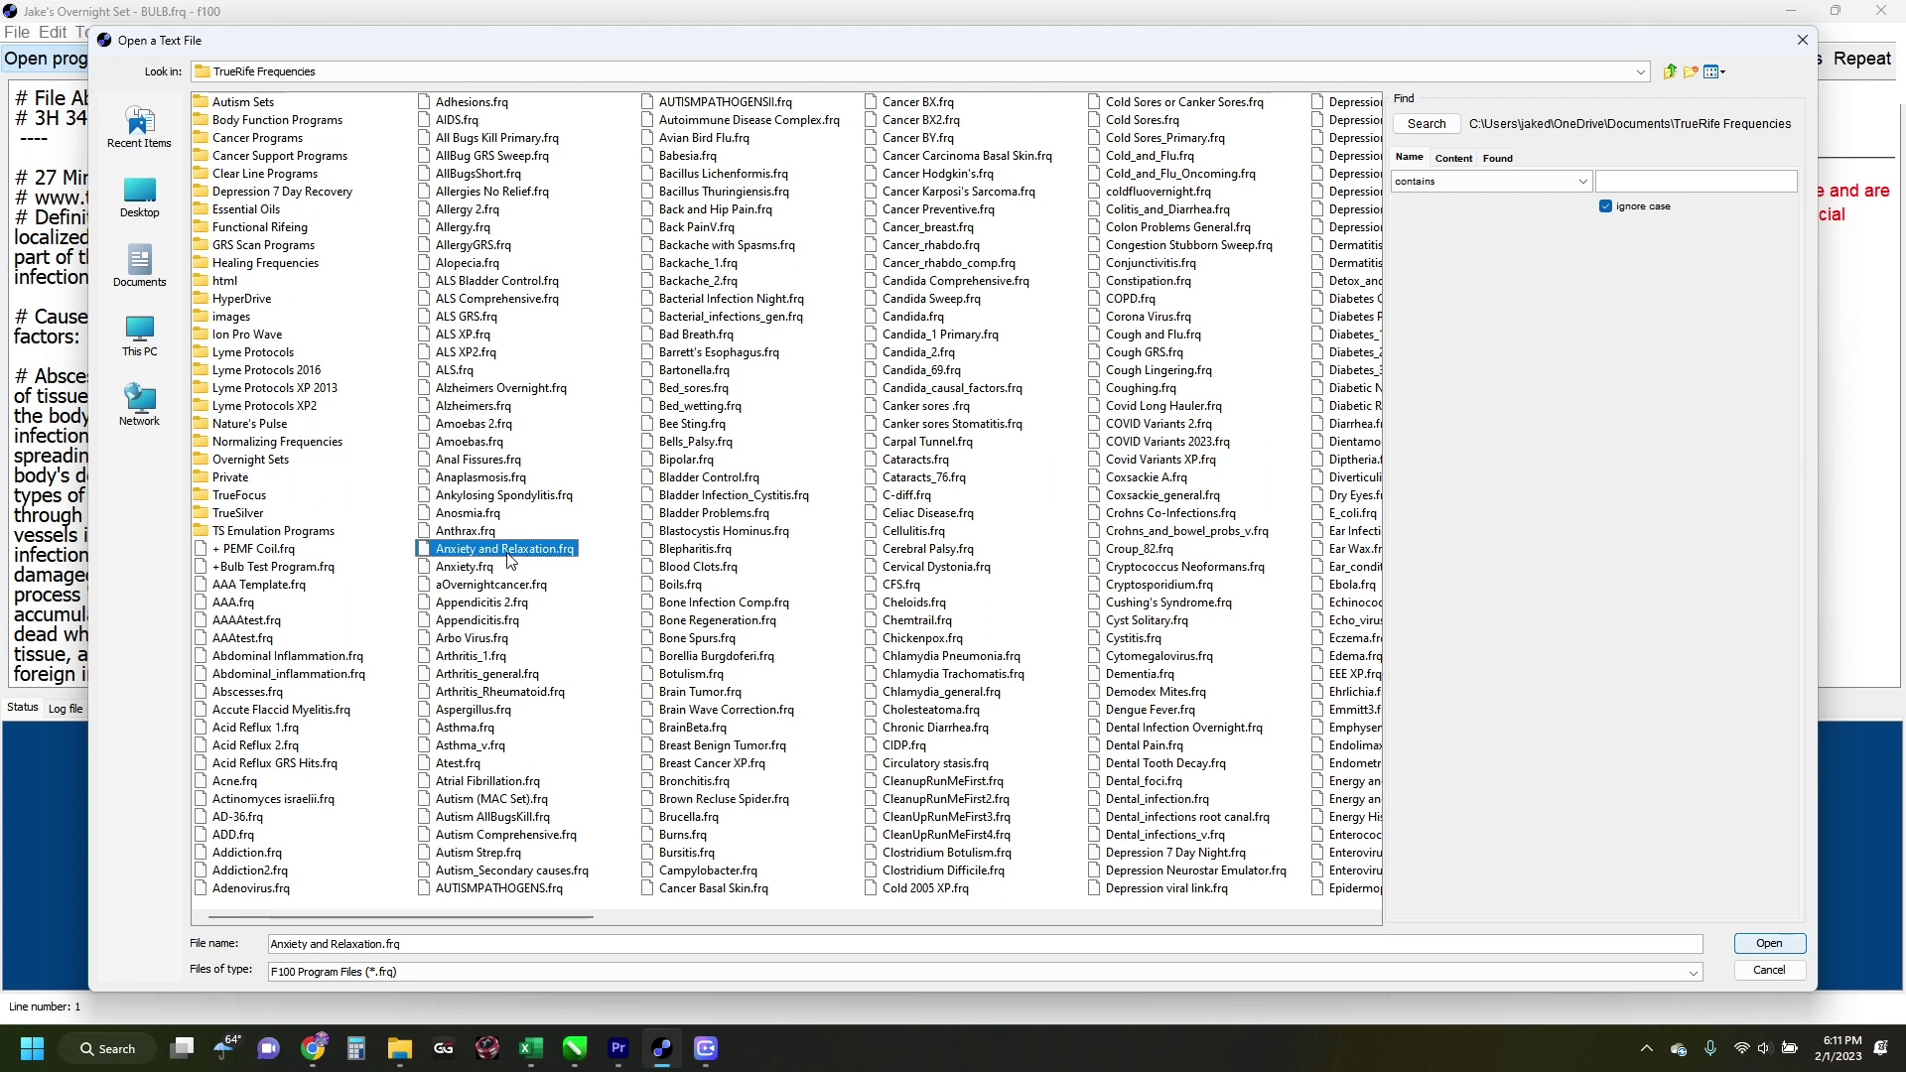
ctrl+click(458, 405)
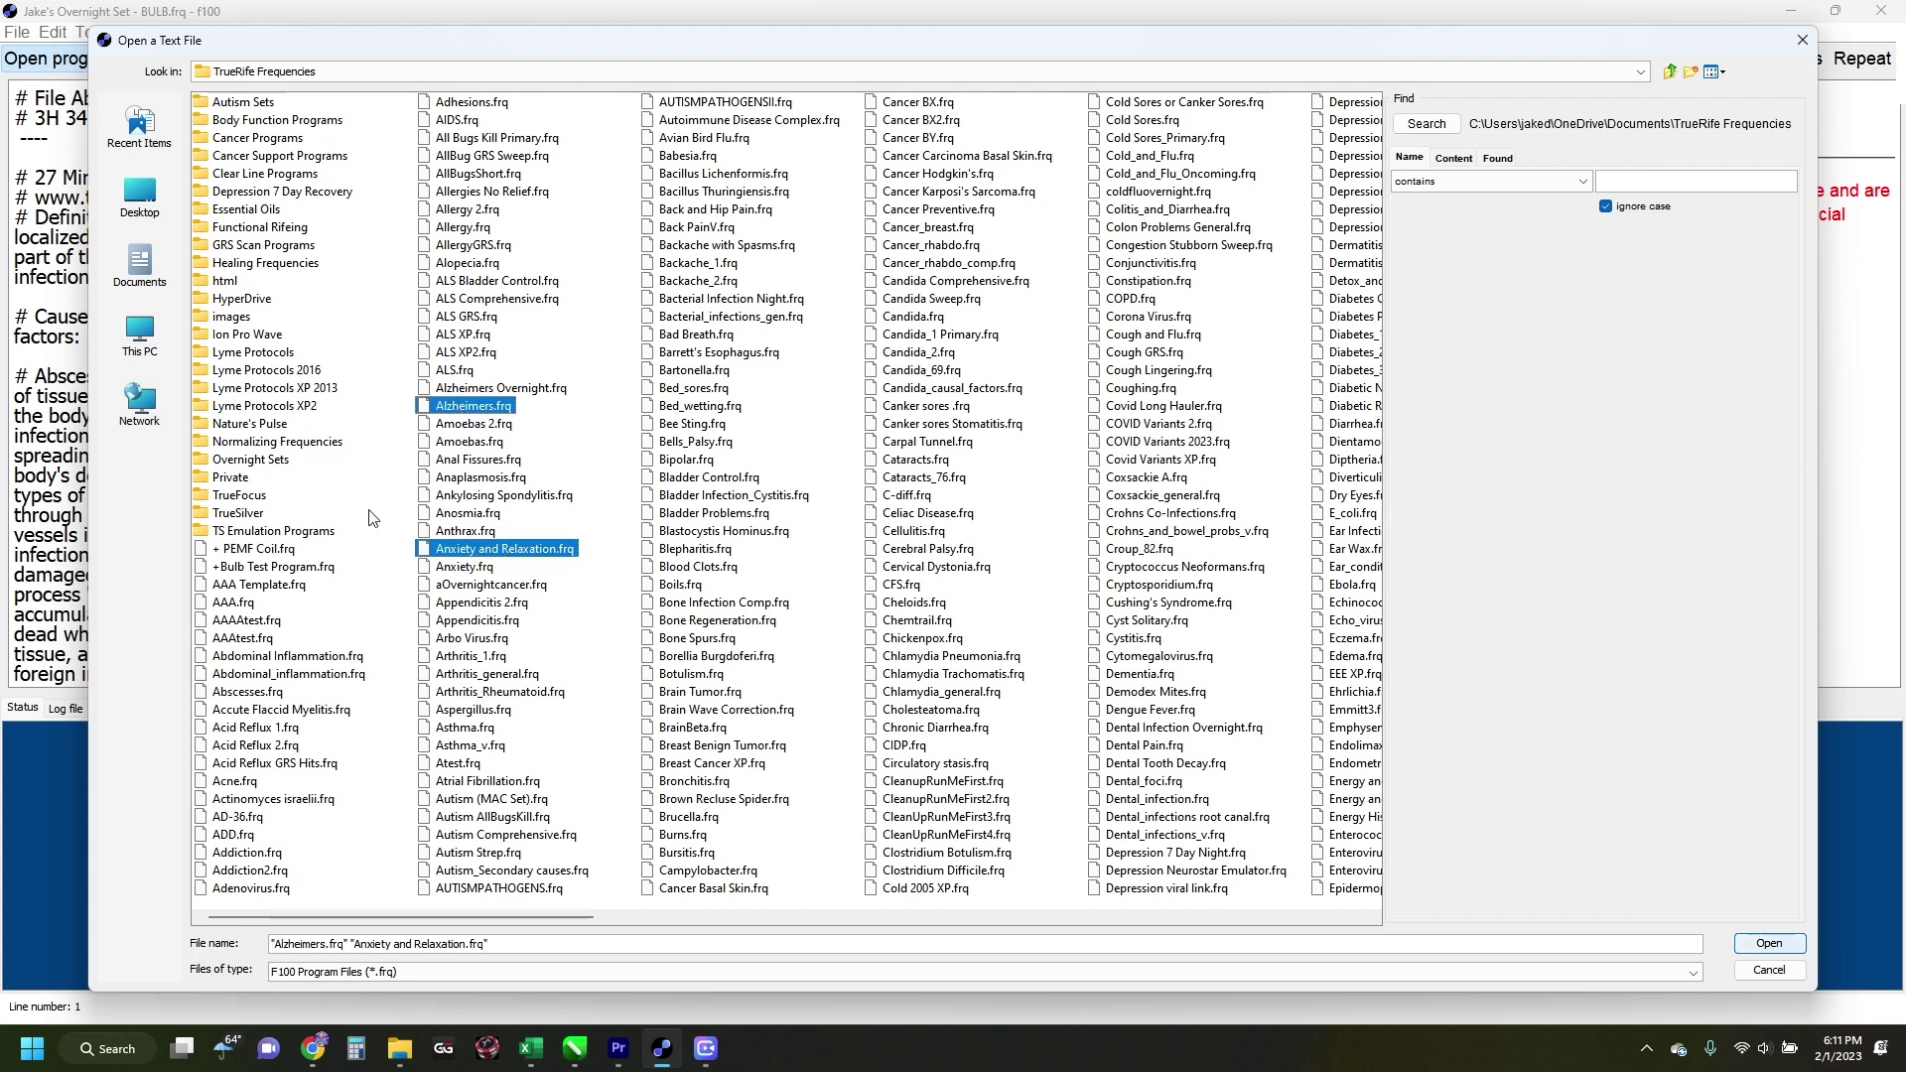
- Replace the selection with Alopecia.frq, aOvernightcancer.frq and Bladder Control.frq as the programs to stack
drag(375, 488, 645, 426)
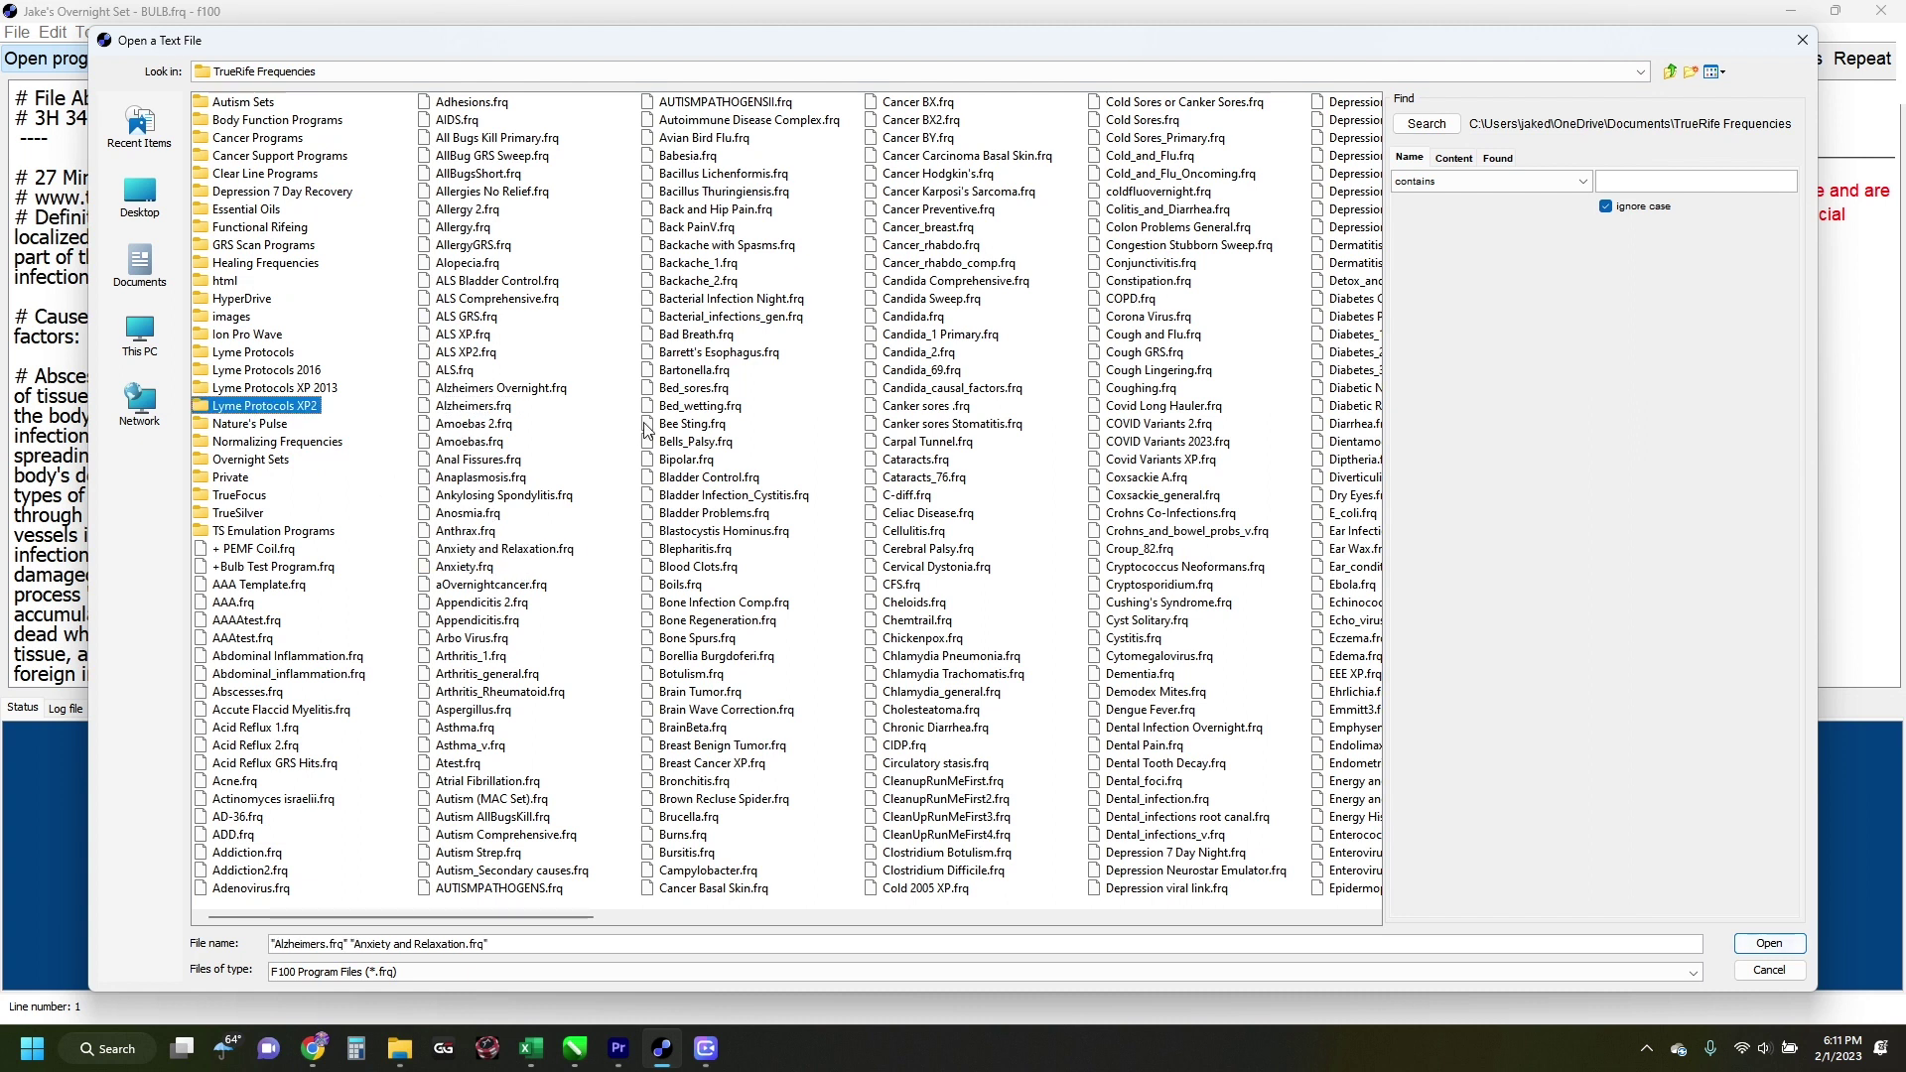
click(248, 463)
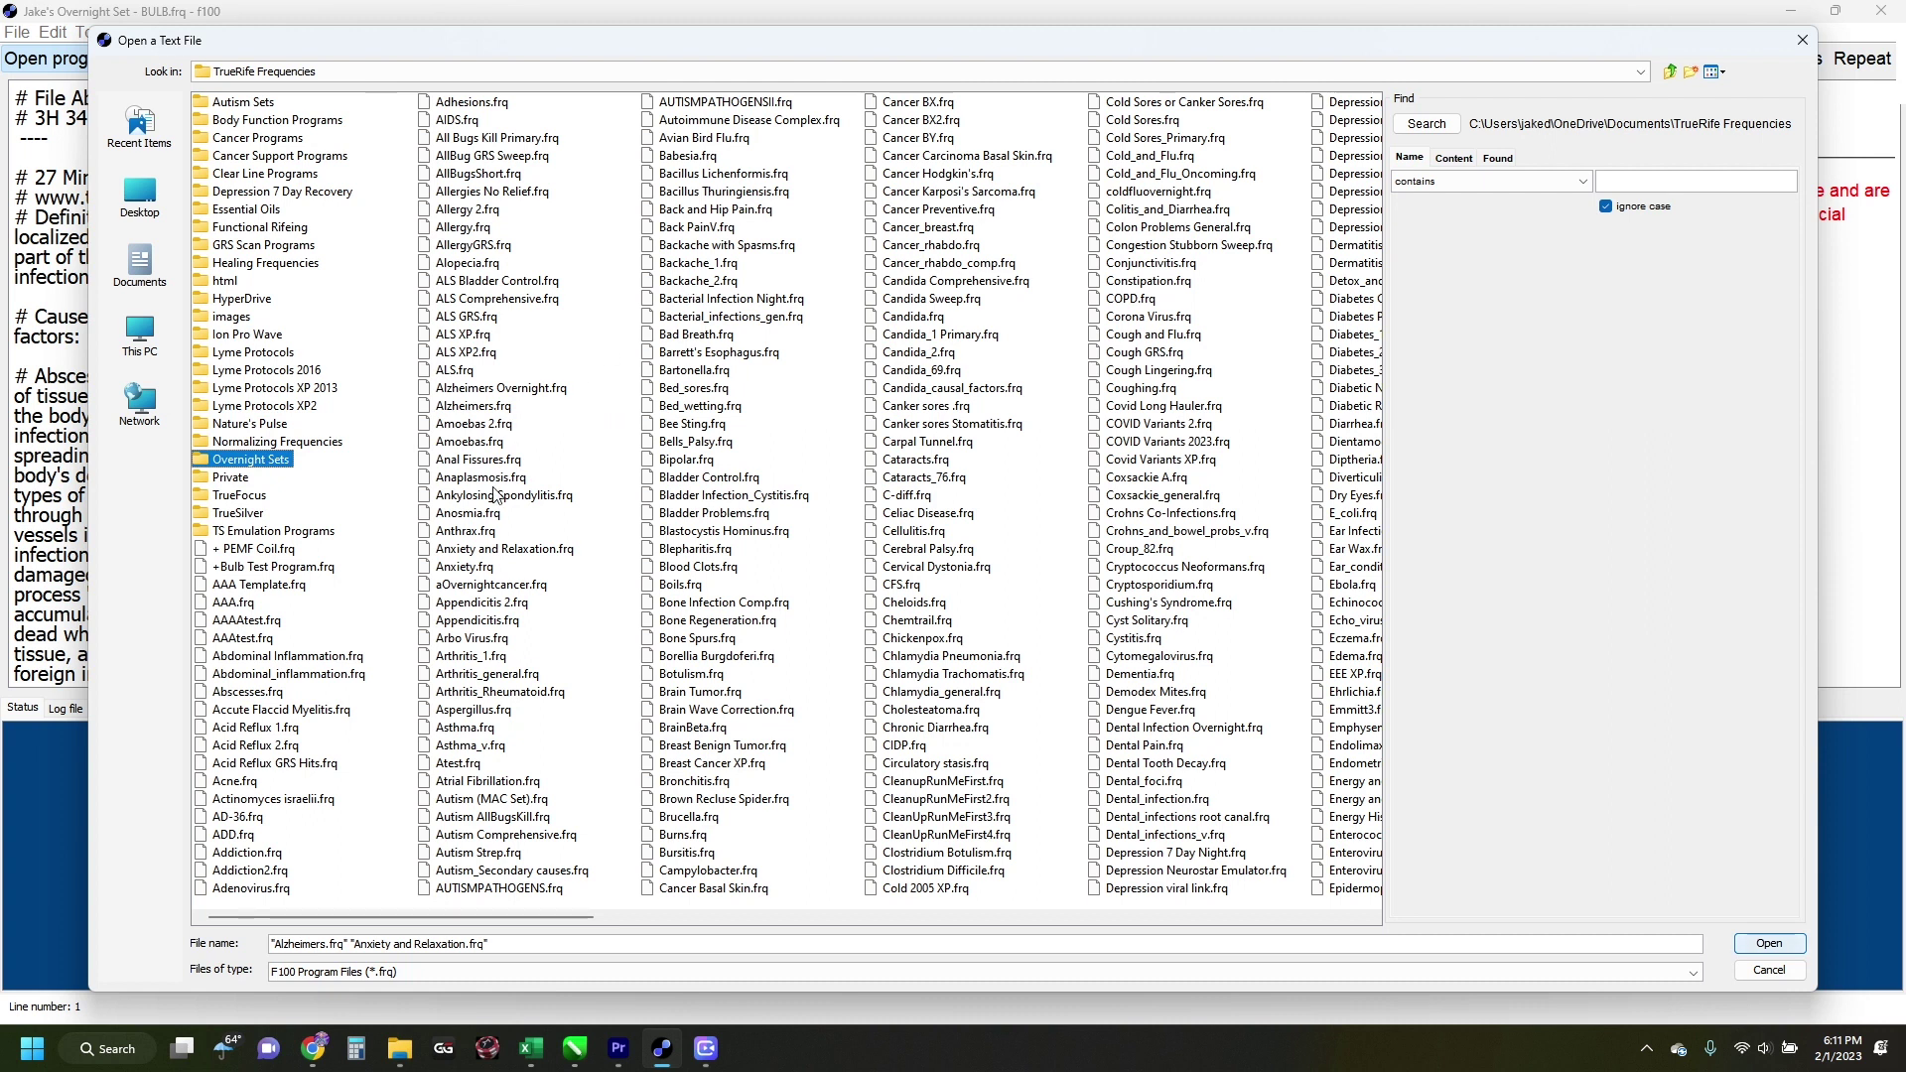
click(462, 264)
ctrl+click(466, 583)
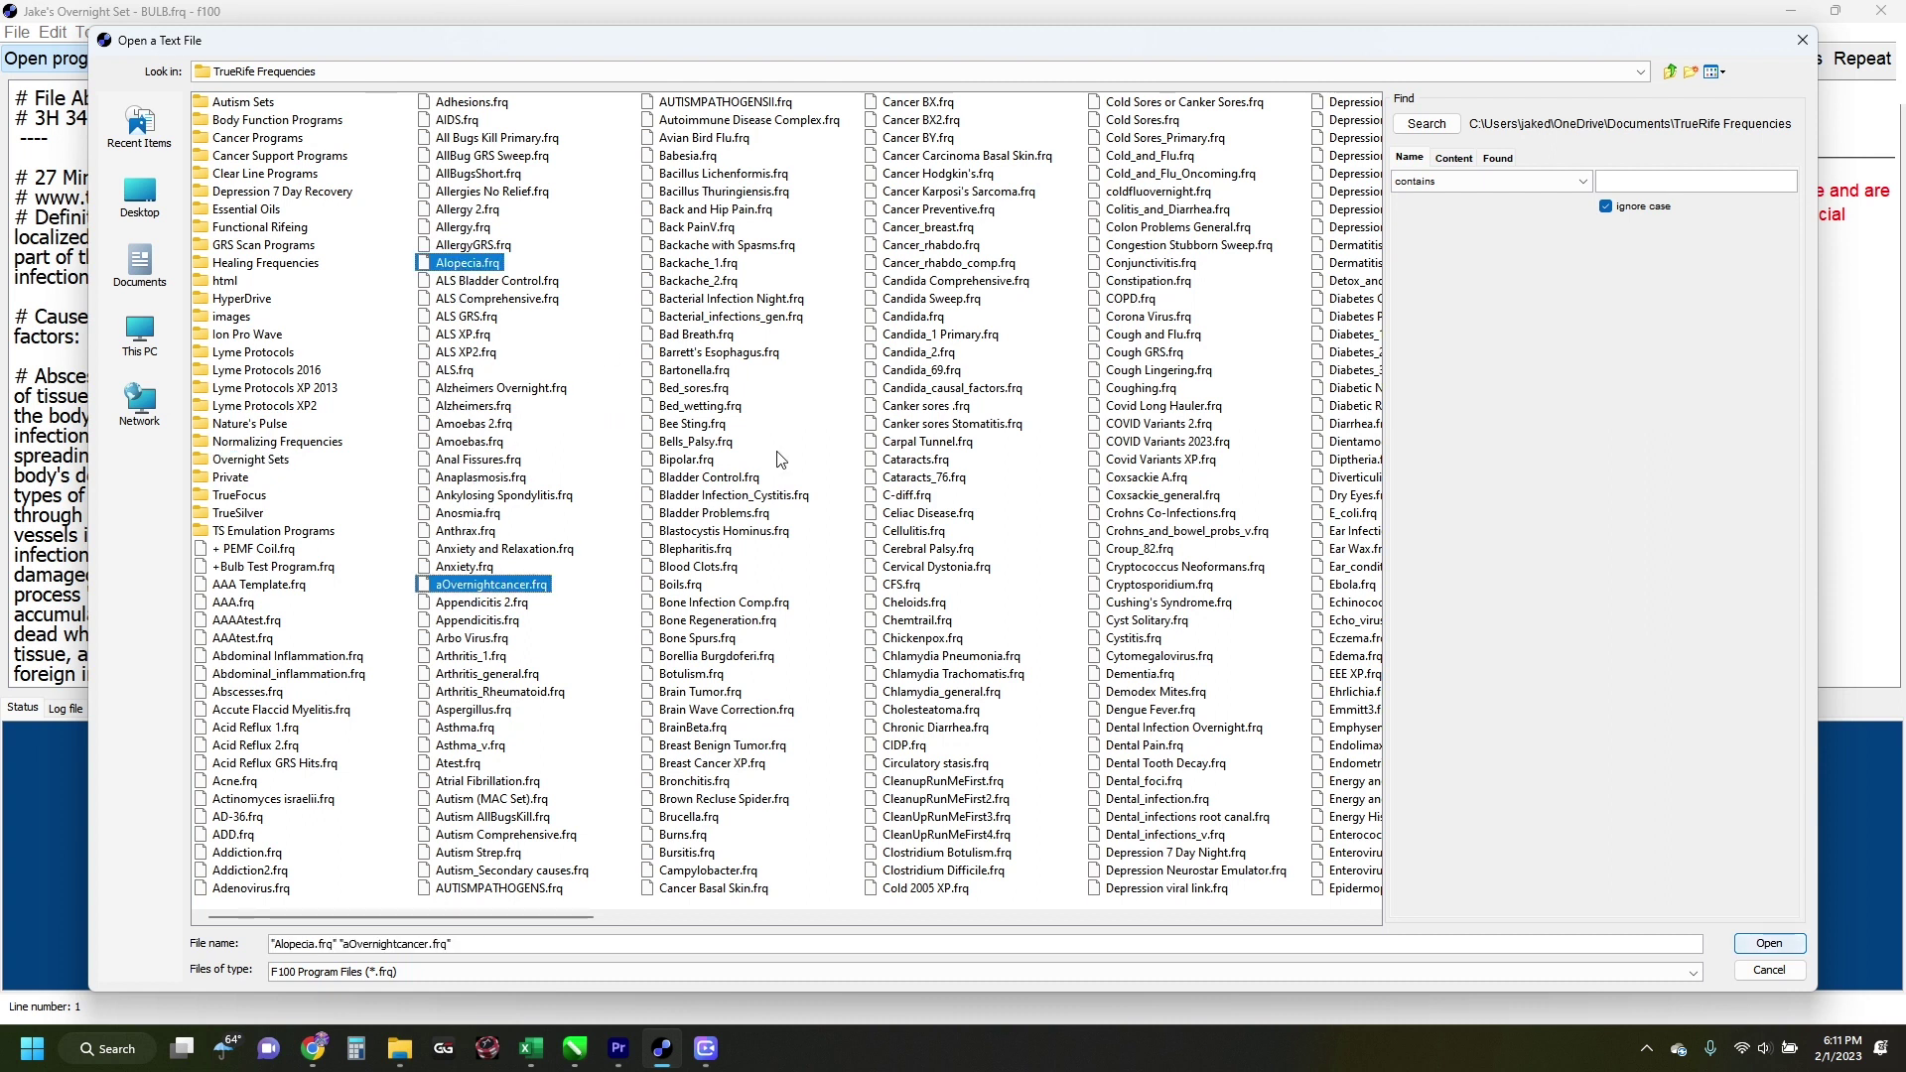
ctrl+click(677, 479)
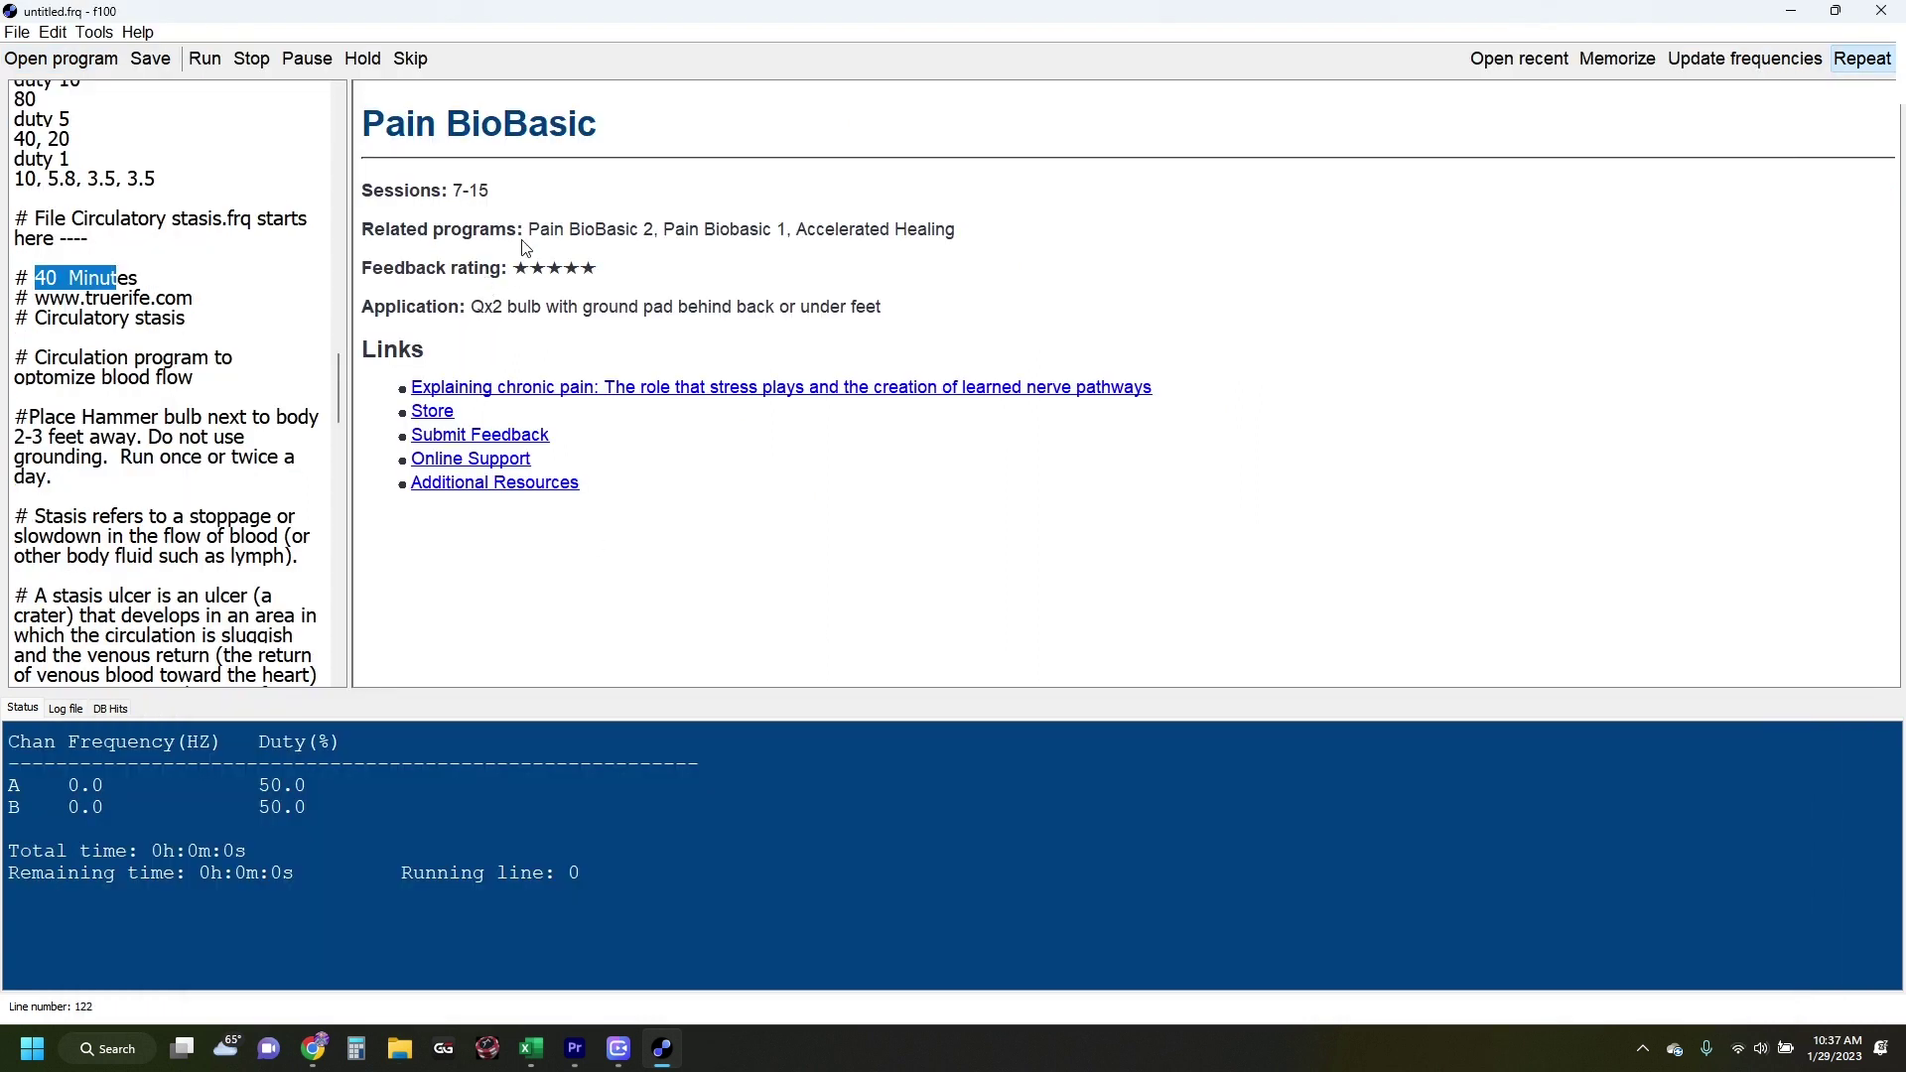
- Save the stacked program in the TrueRife Frequencies folder, named with the owner's first name followed by "Daytime Program - BULB"
triple_click(524, 247)
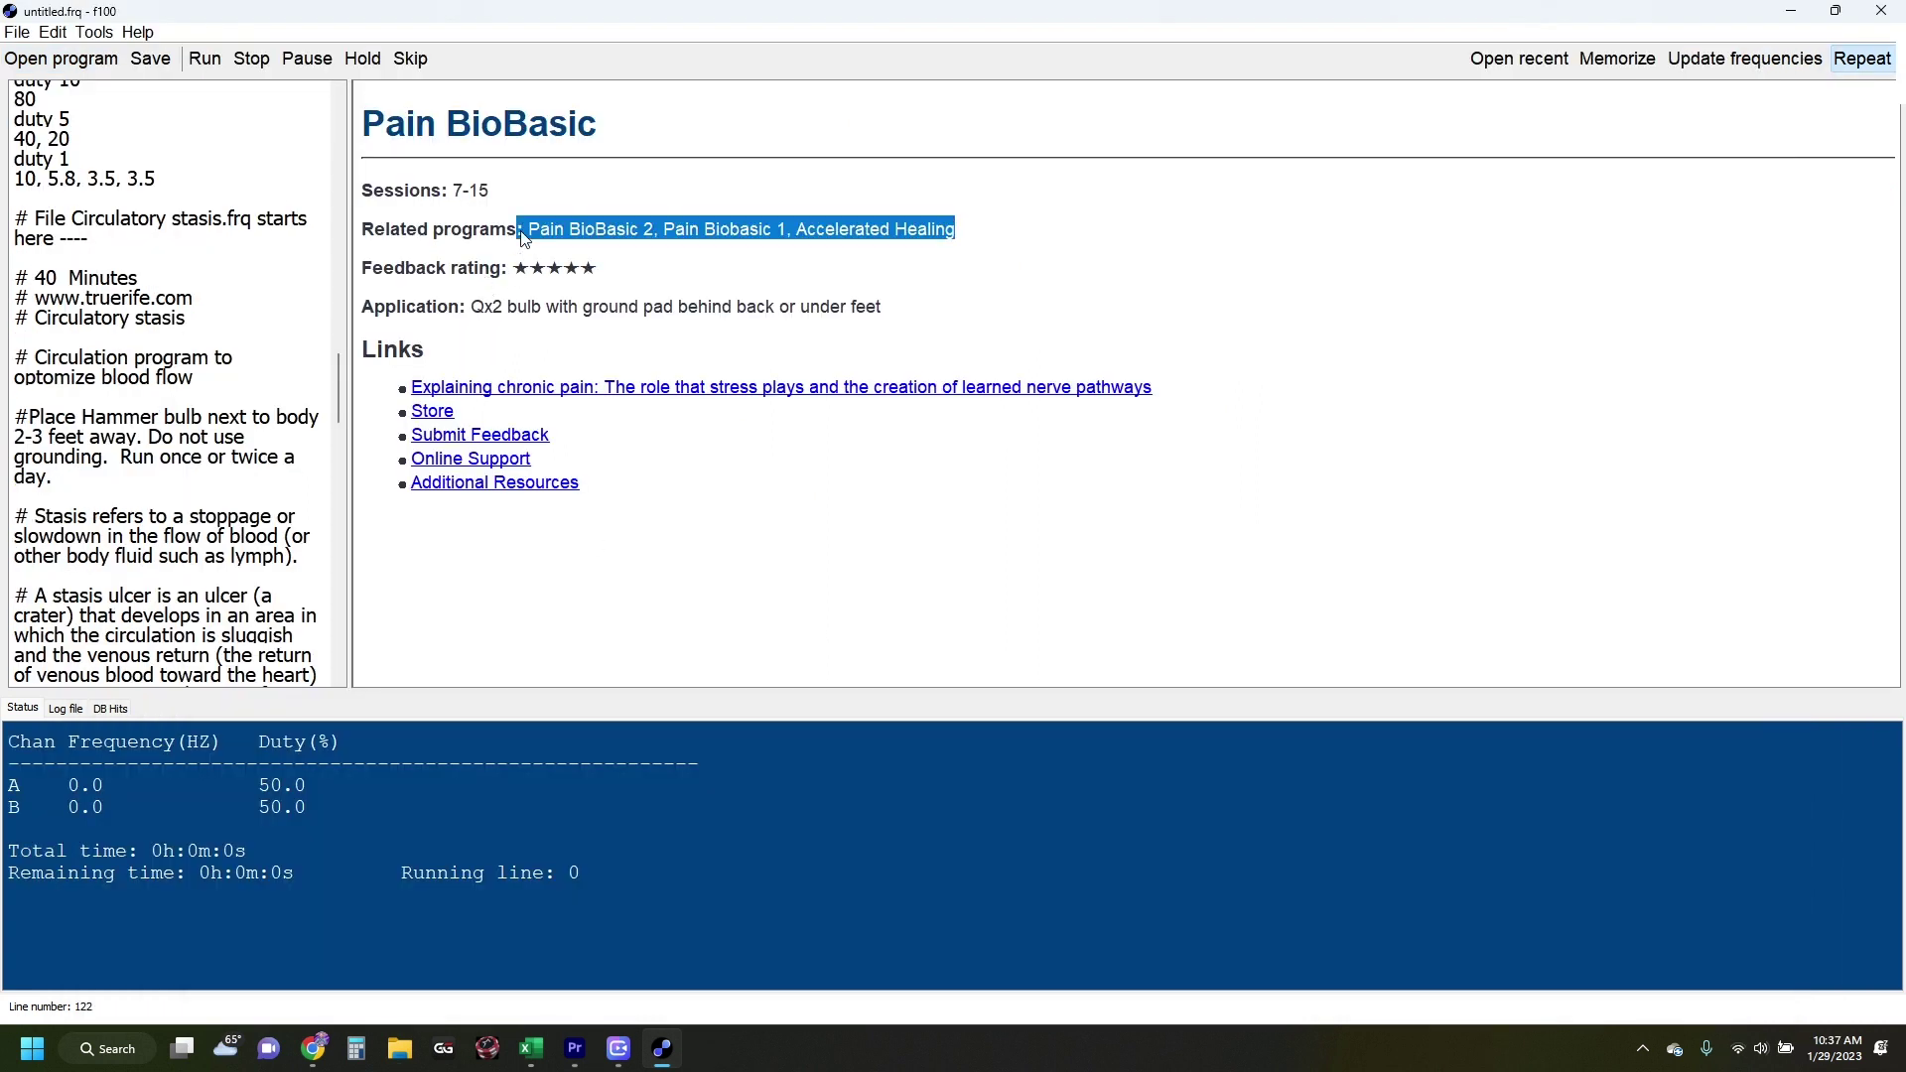
drag(339, 392, 347, 117)
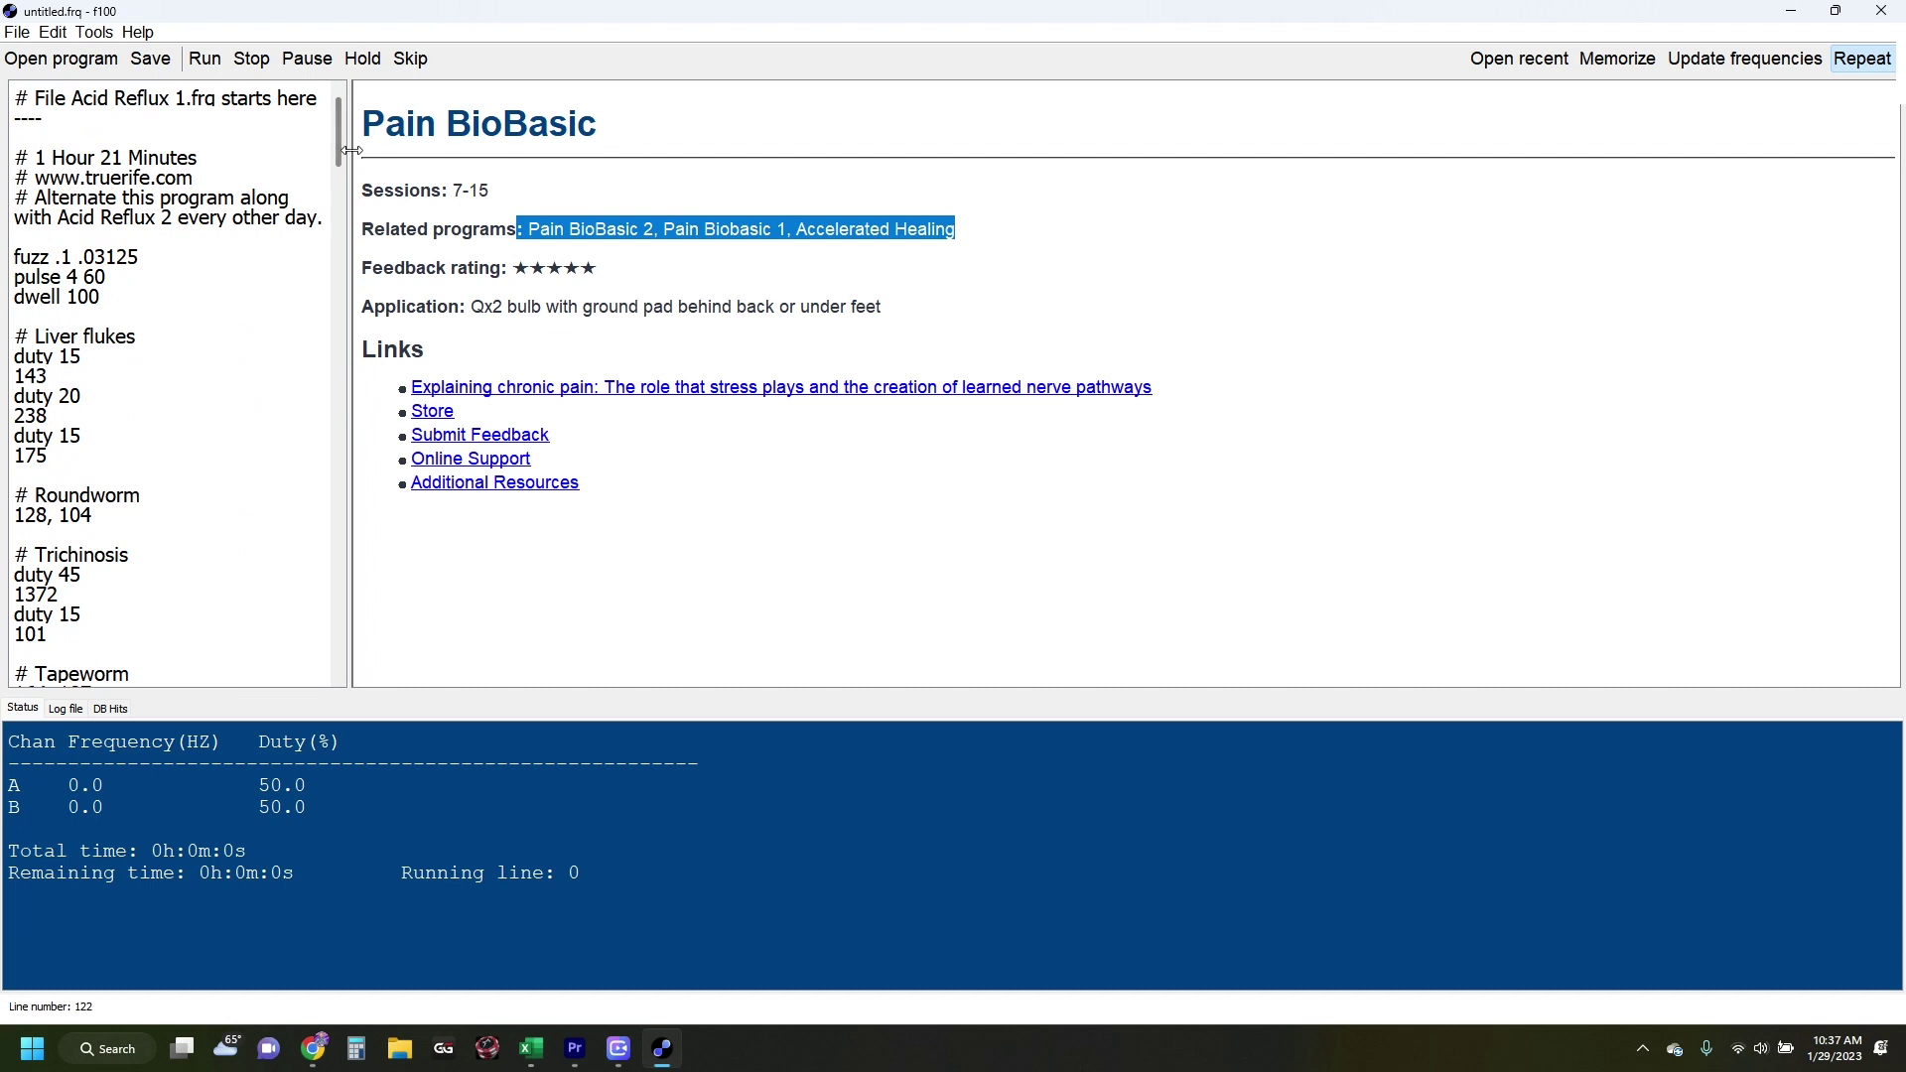
click(449, 240)
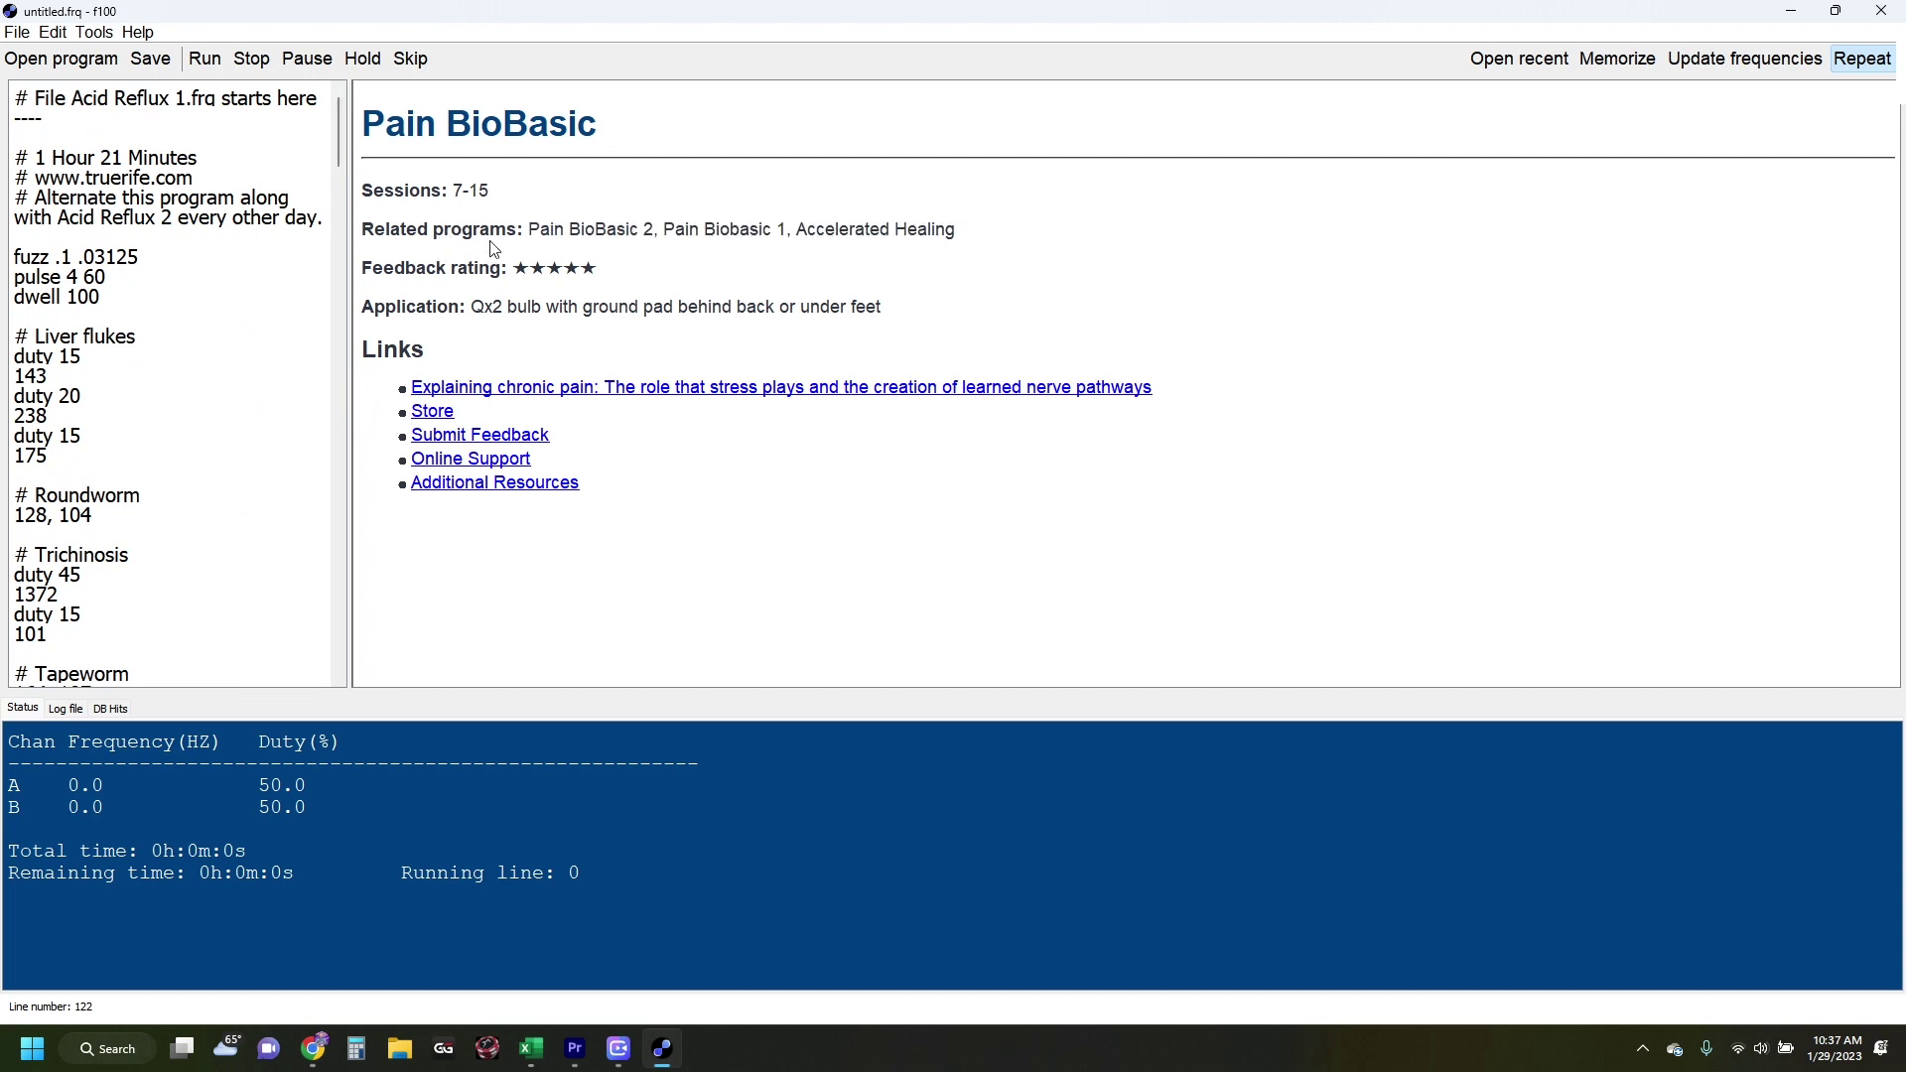
click(17, 34)
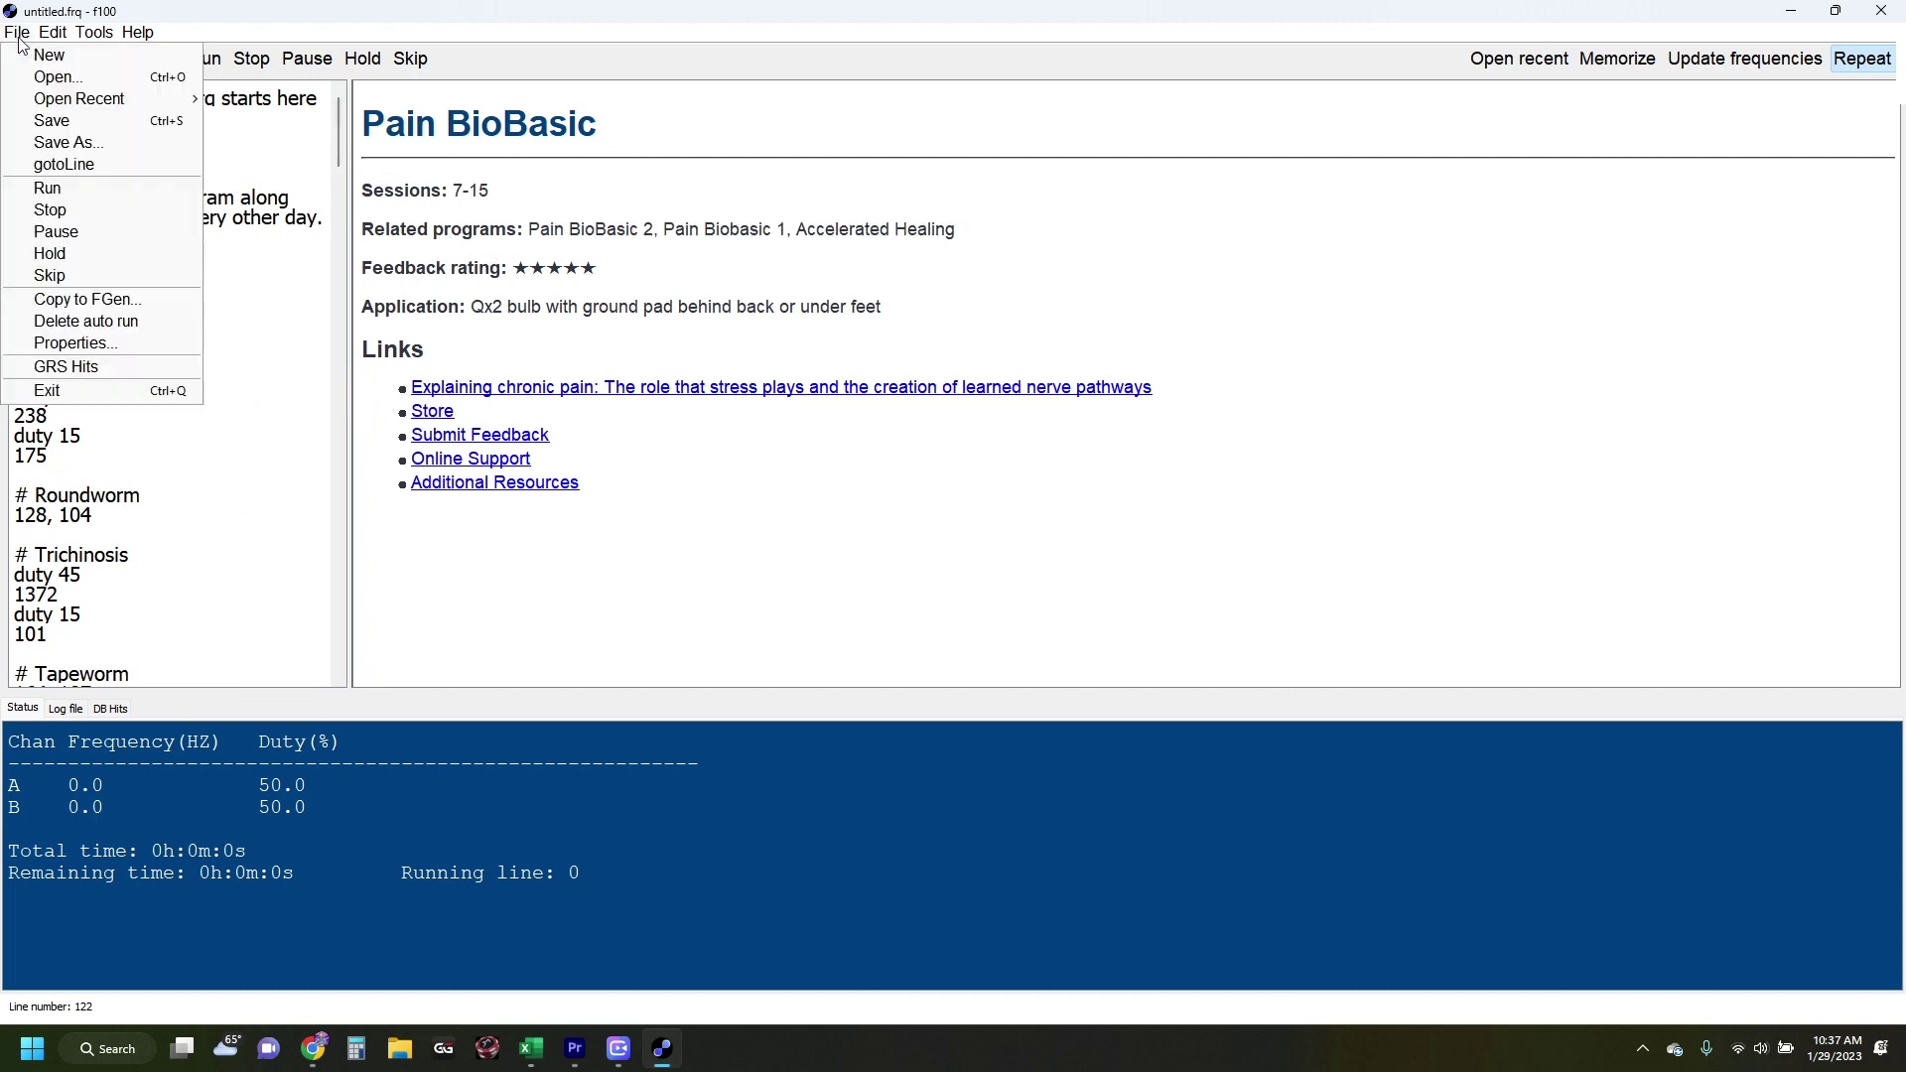
click(77, 141)
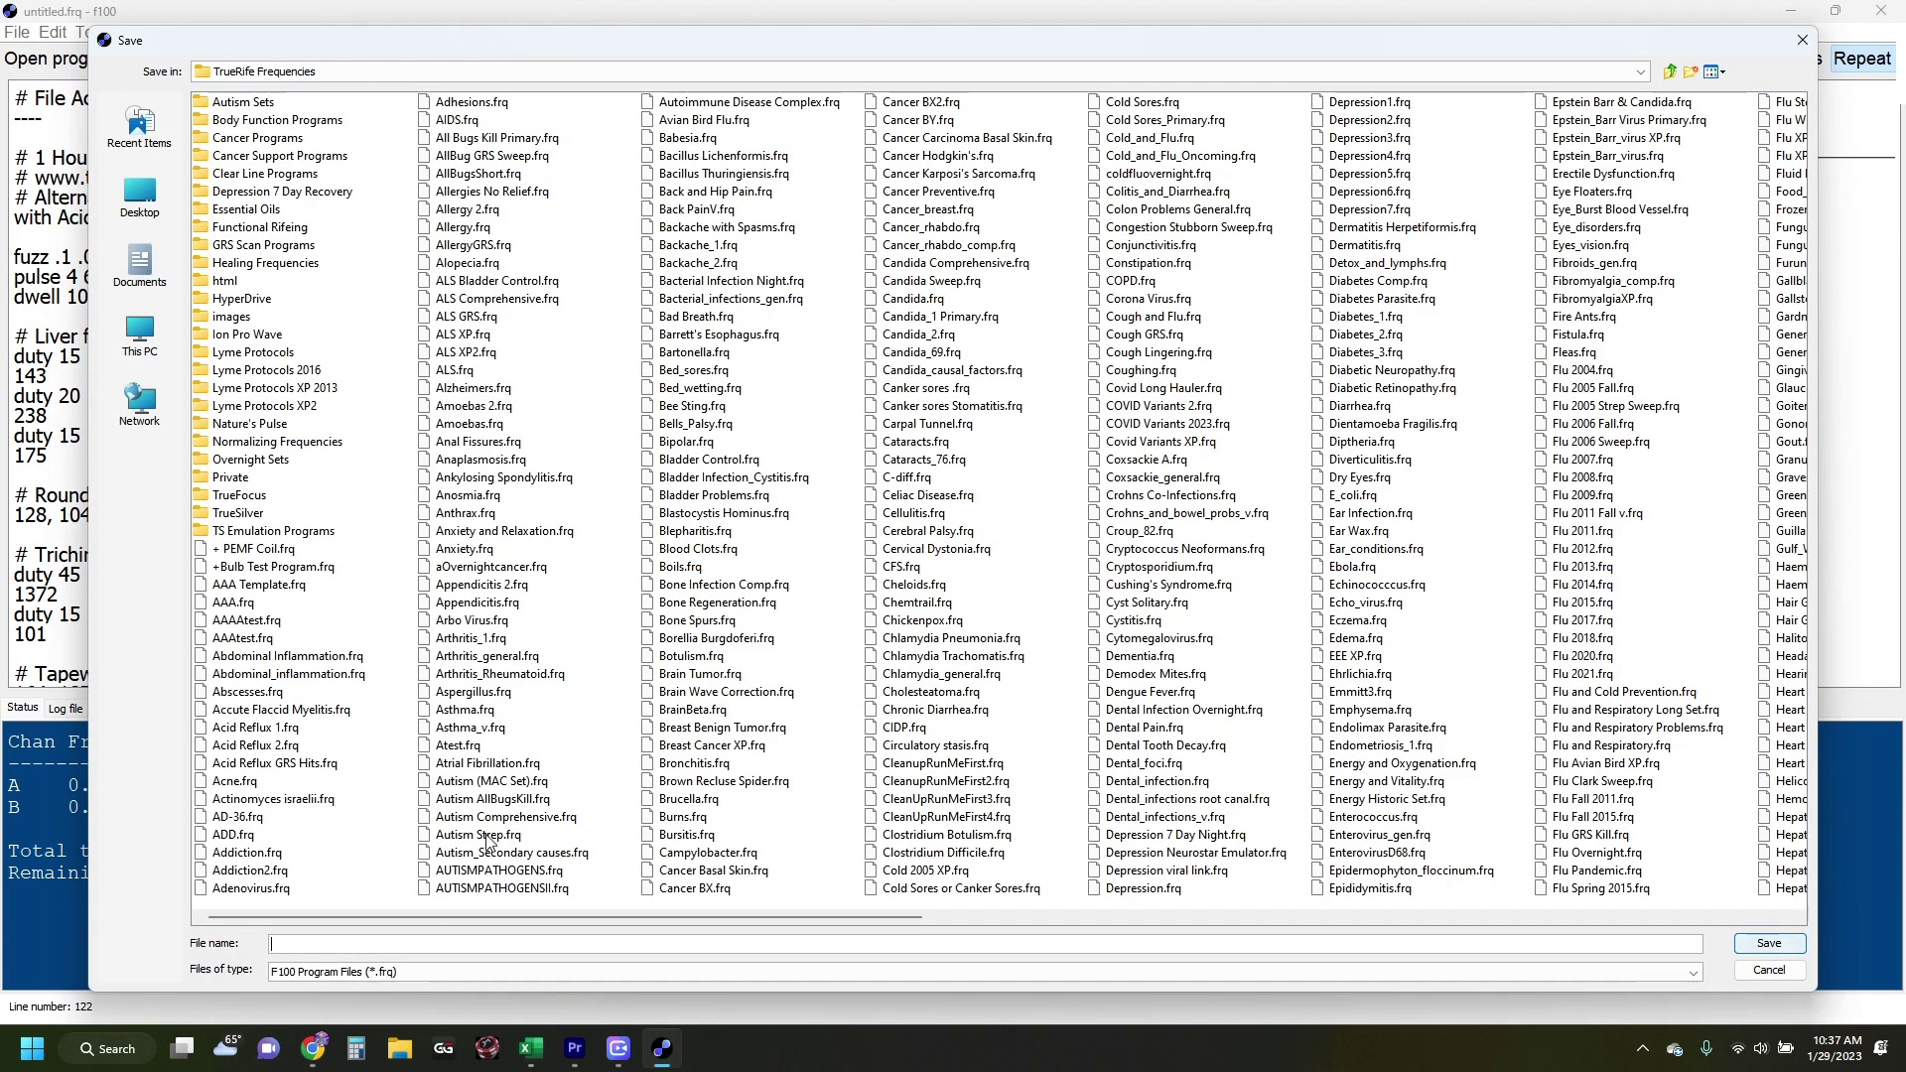
text(Jake's Daytime Program - BUL)
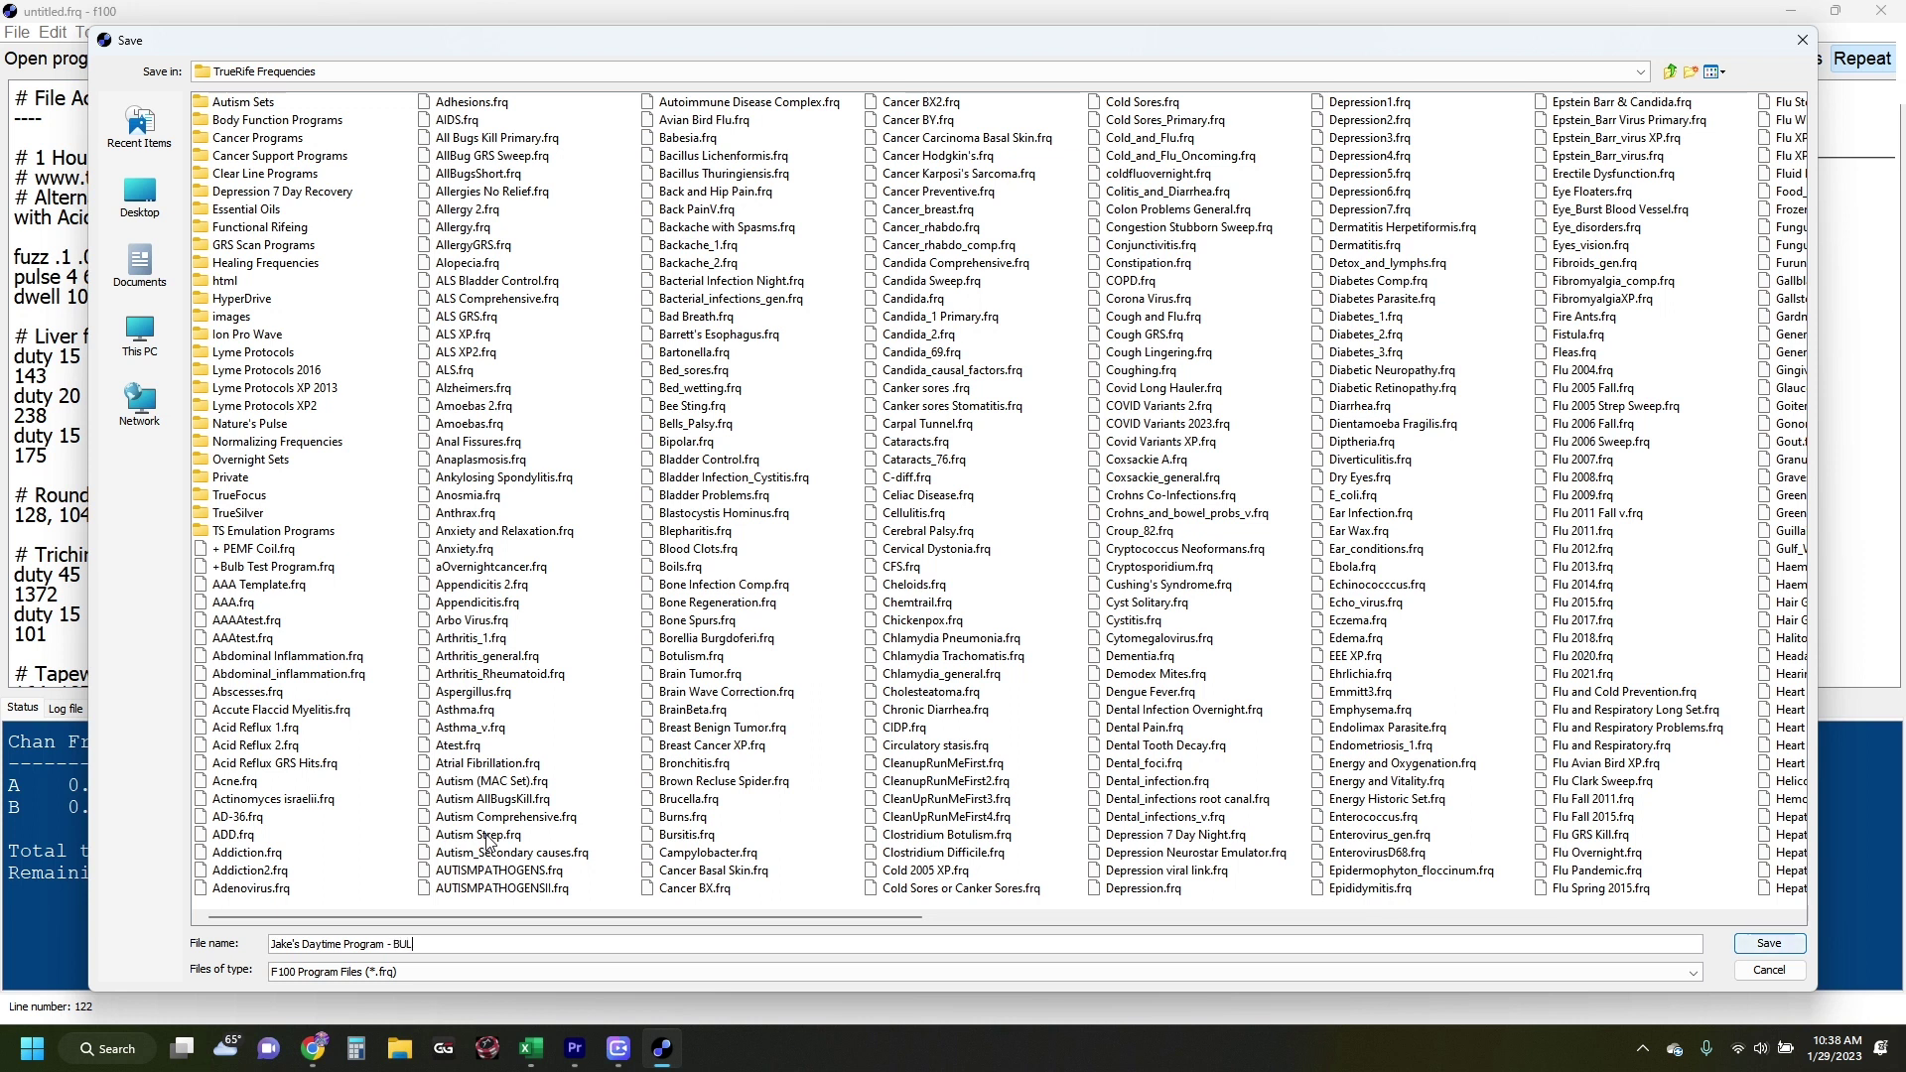
text(B)
key(Return)
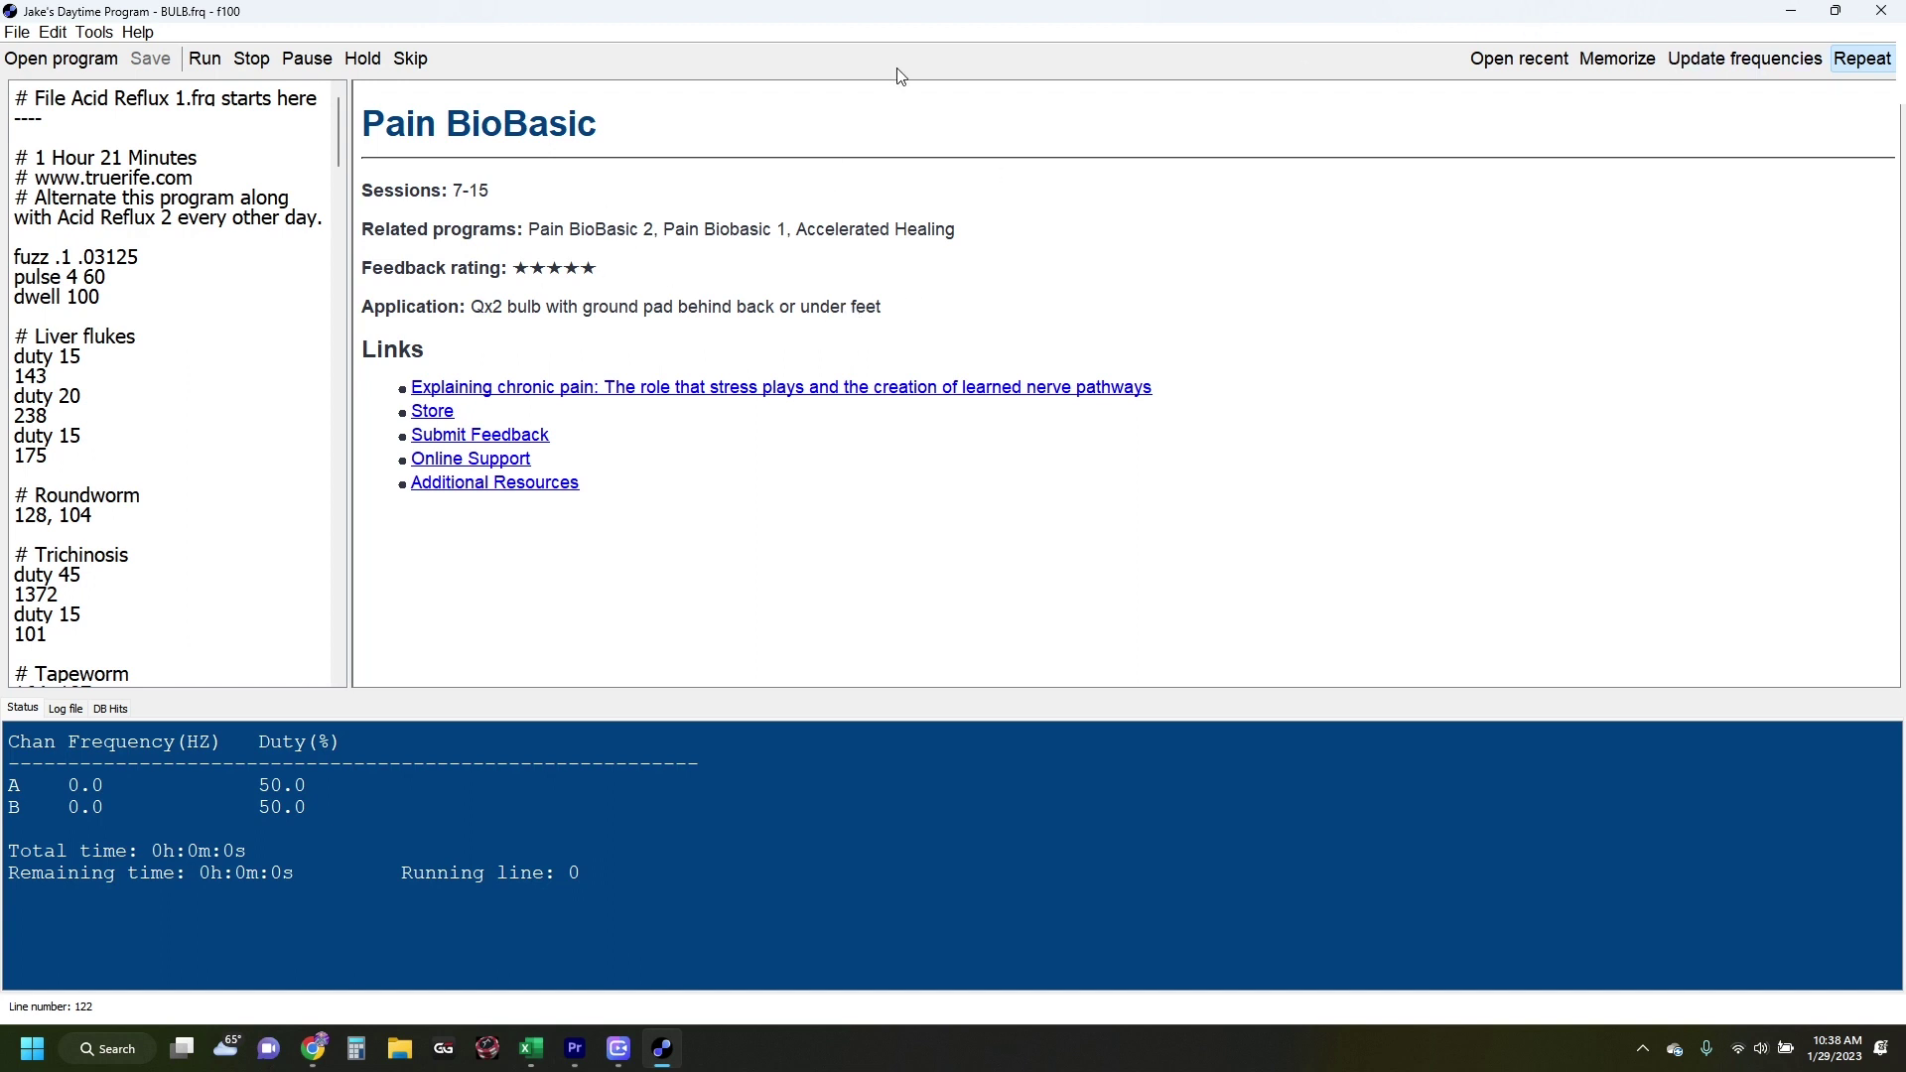
- Find the saved "Daytime Program - BULB" file among the programs starting with J and open it
click(57, 61)
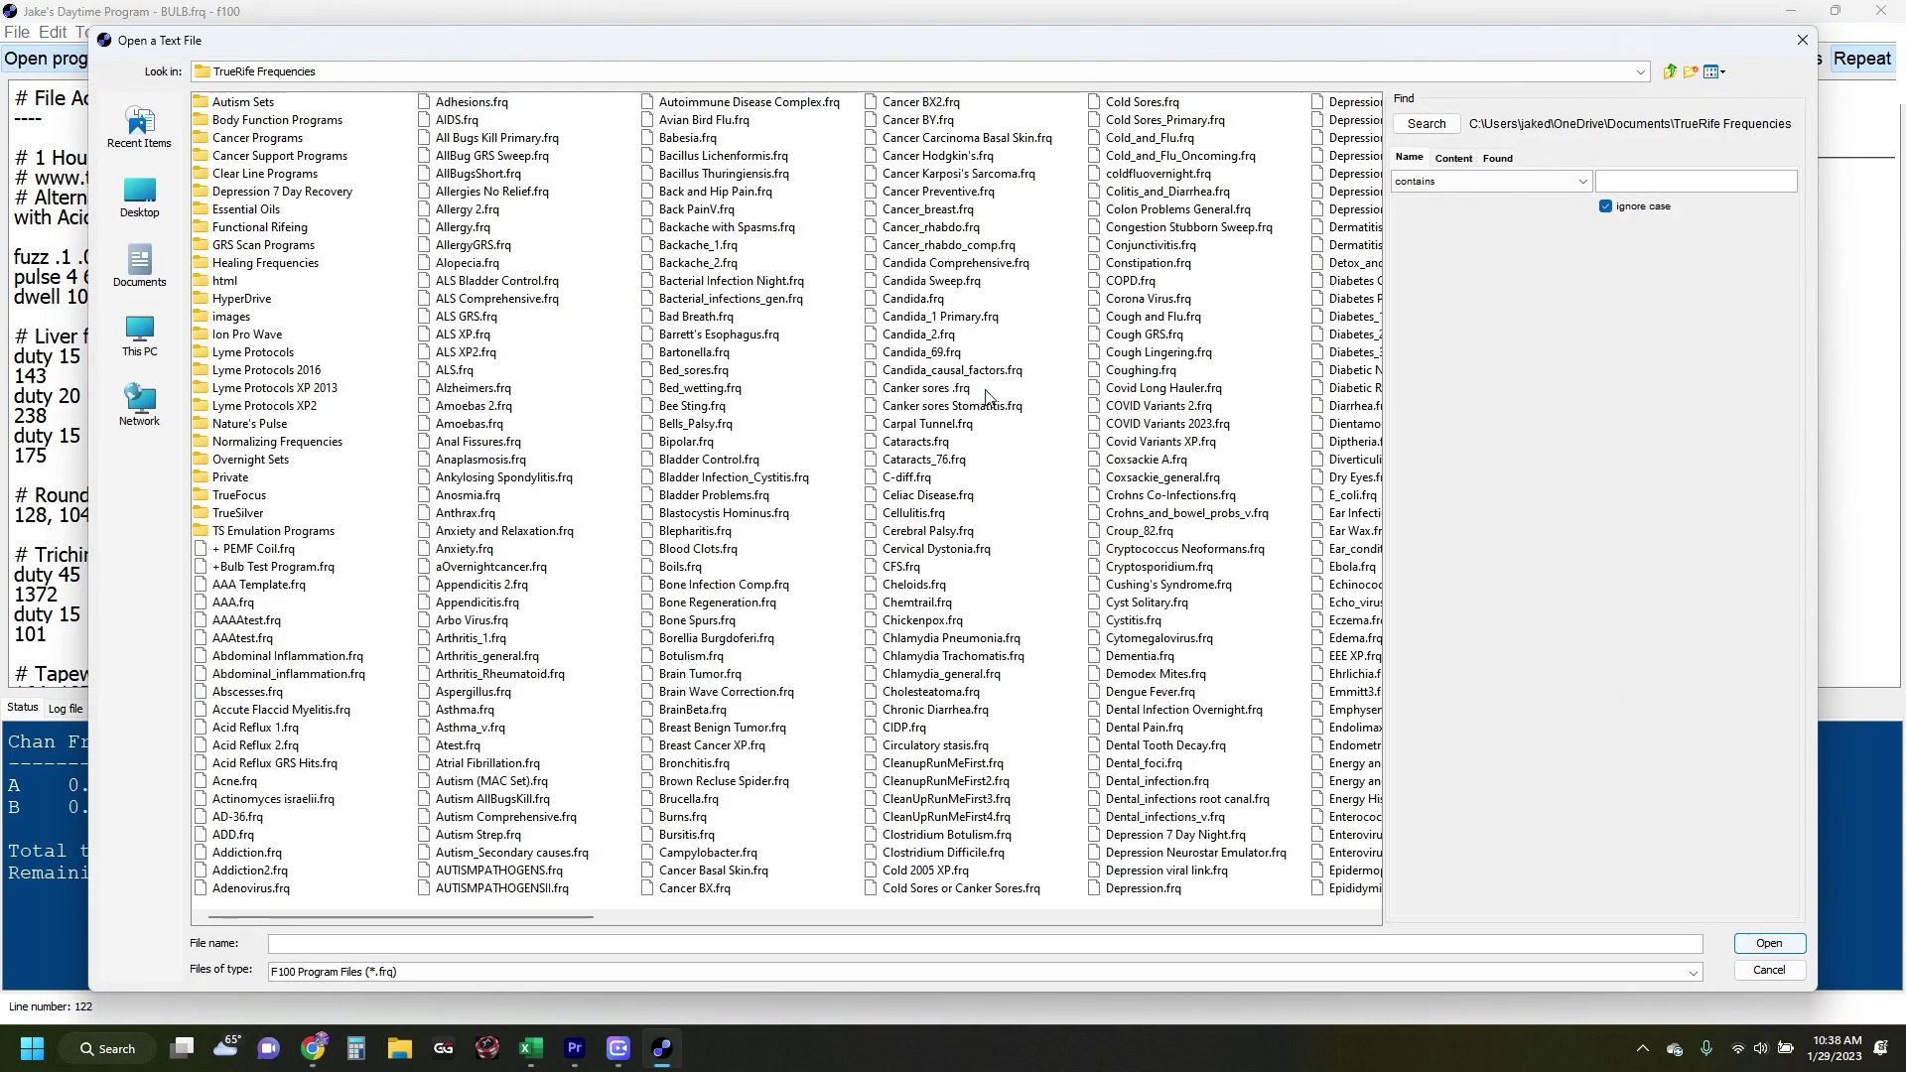
text(jake)
key(BackSpace)
key(BackSpace)
key(BackSpace)
key(BackSpace)
click(915, 496)
key(j)
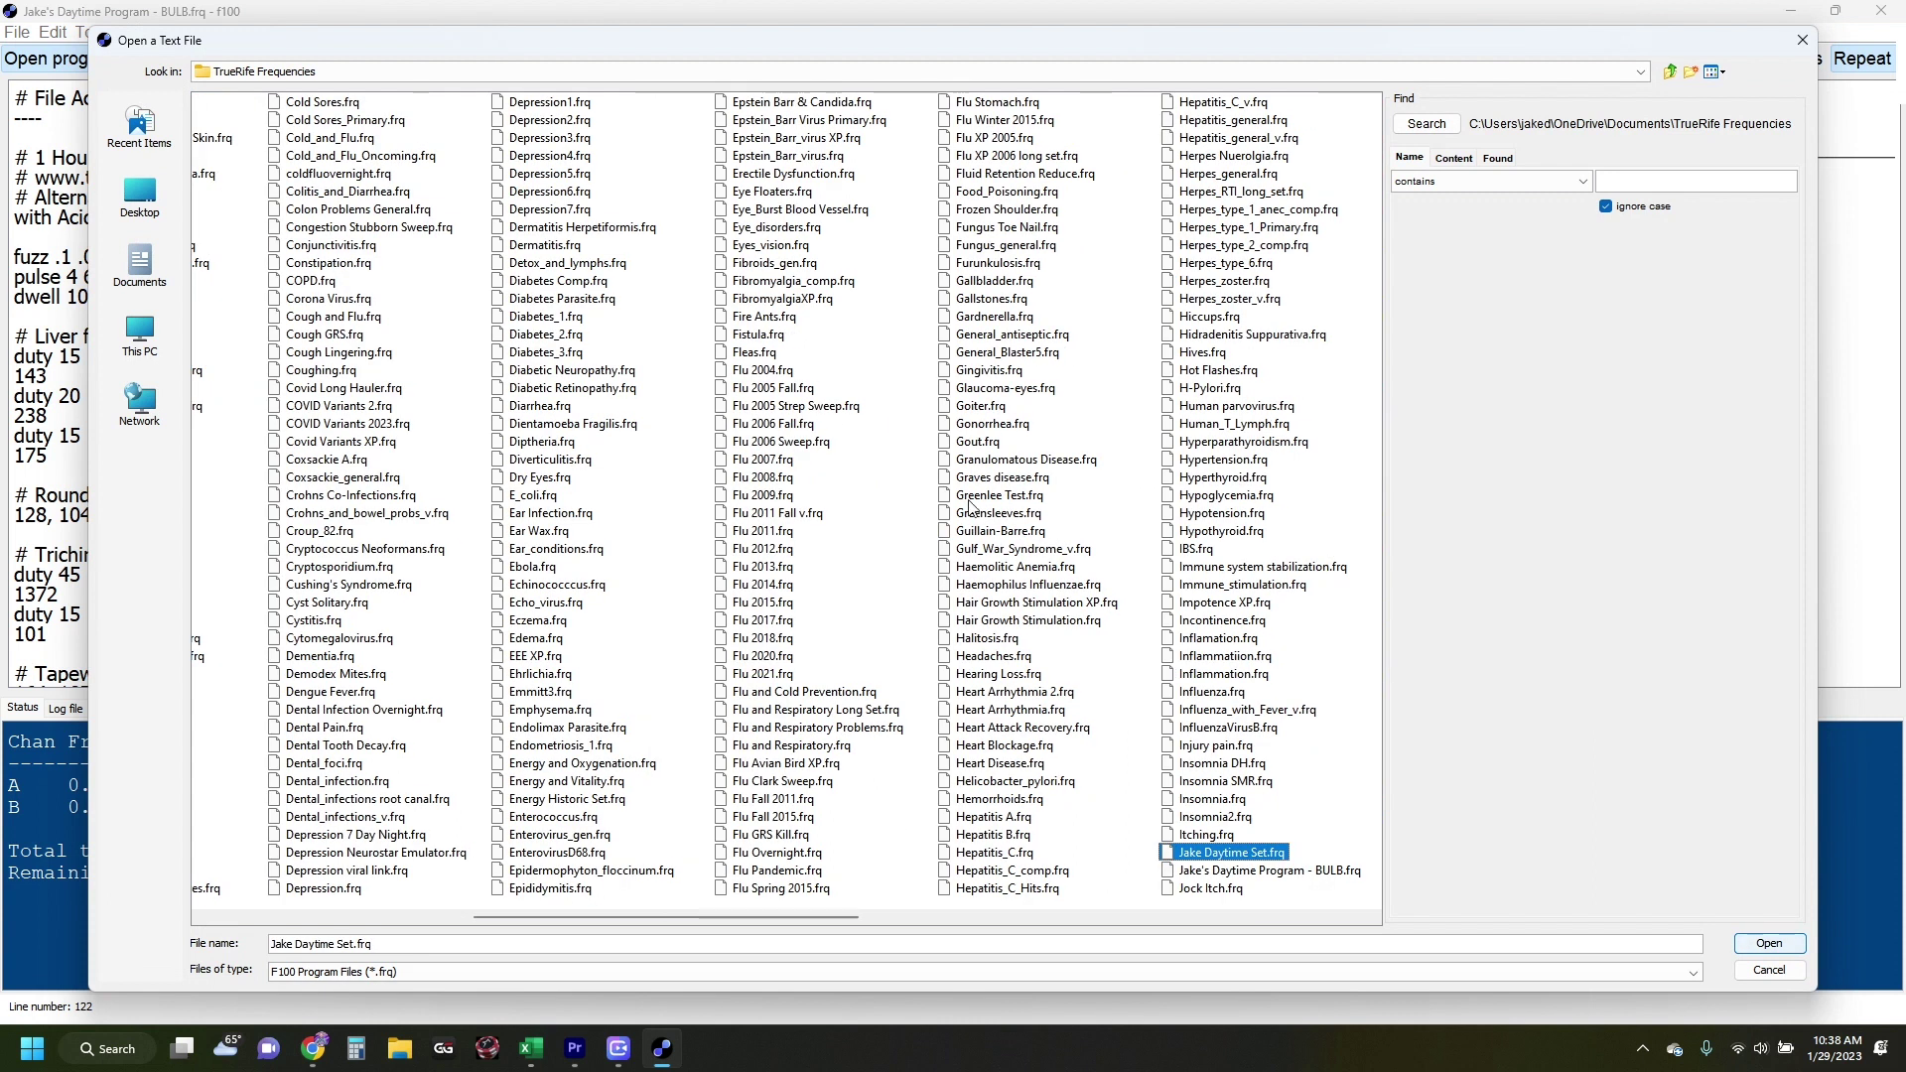
click(1264, 871)
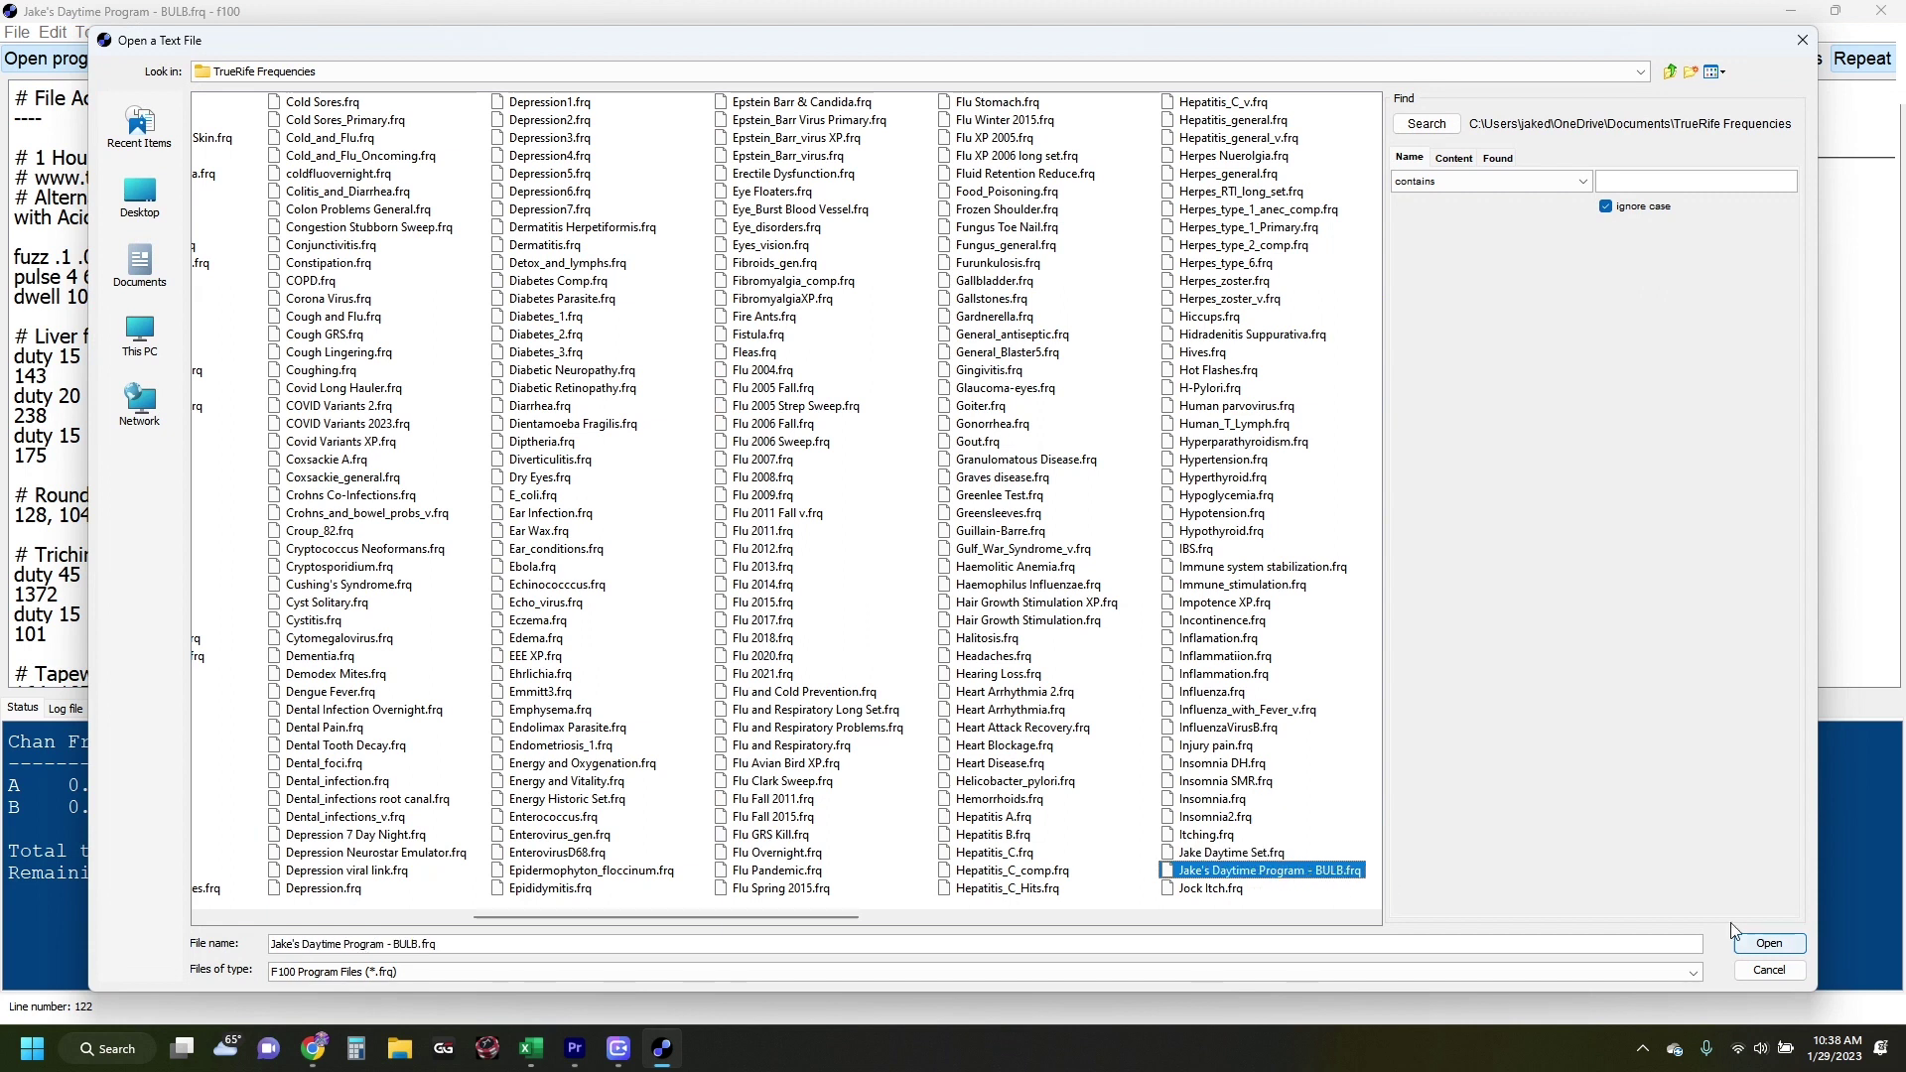
click(1768, 942)
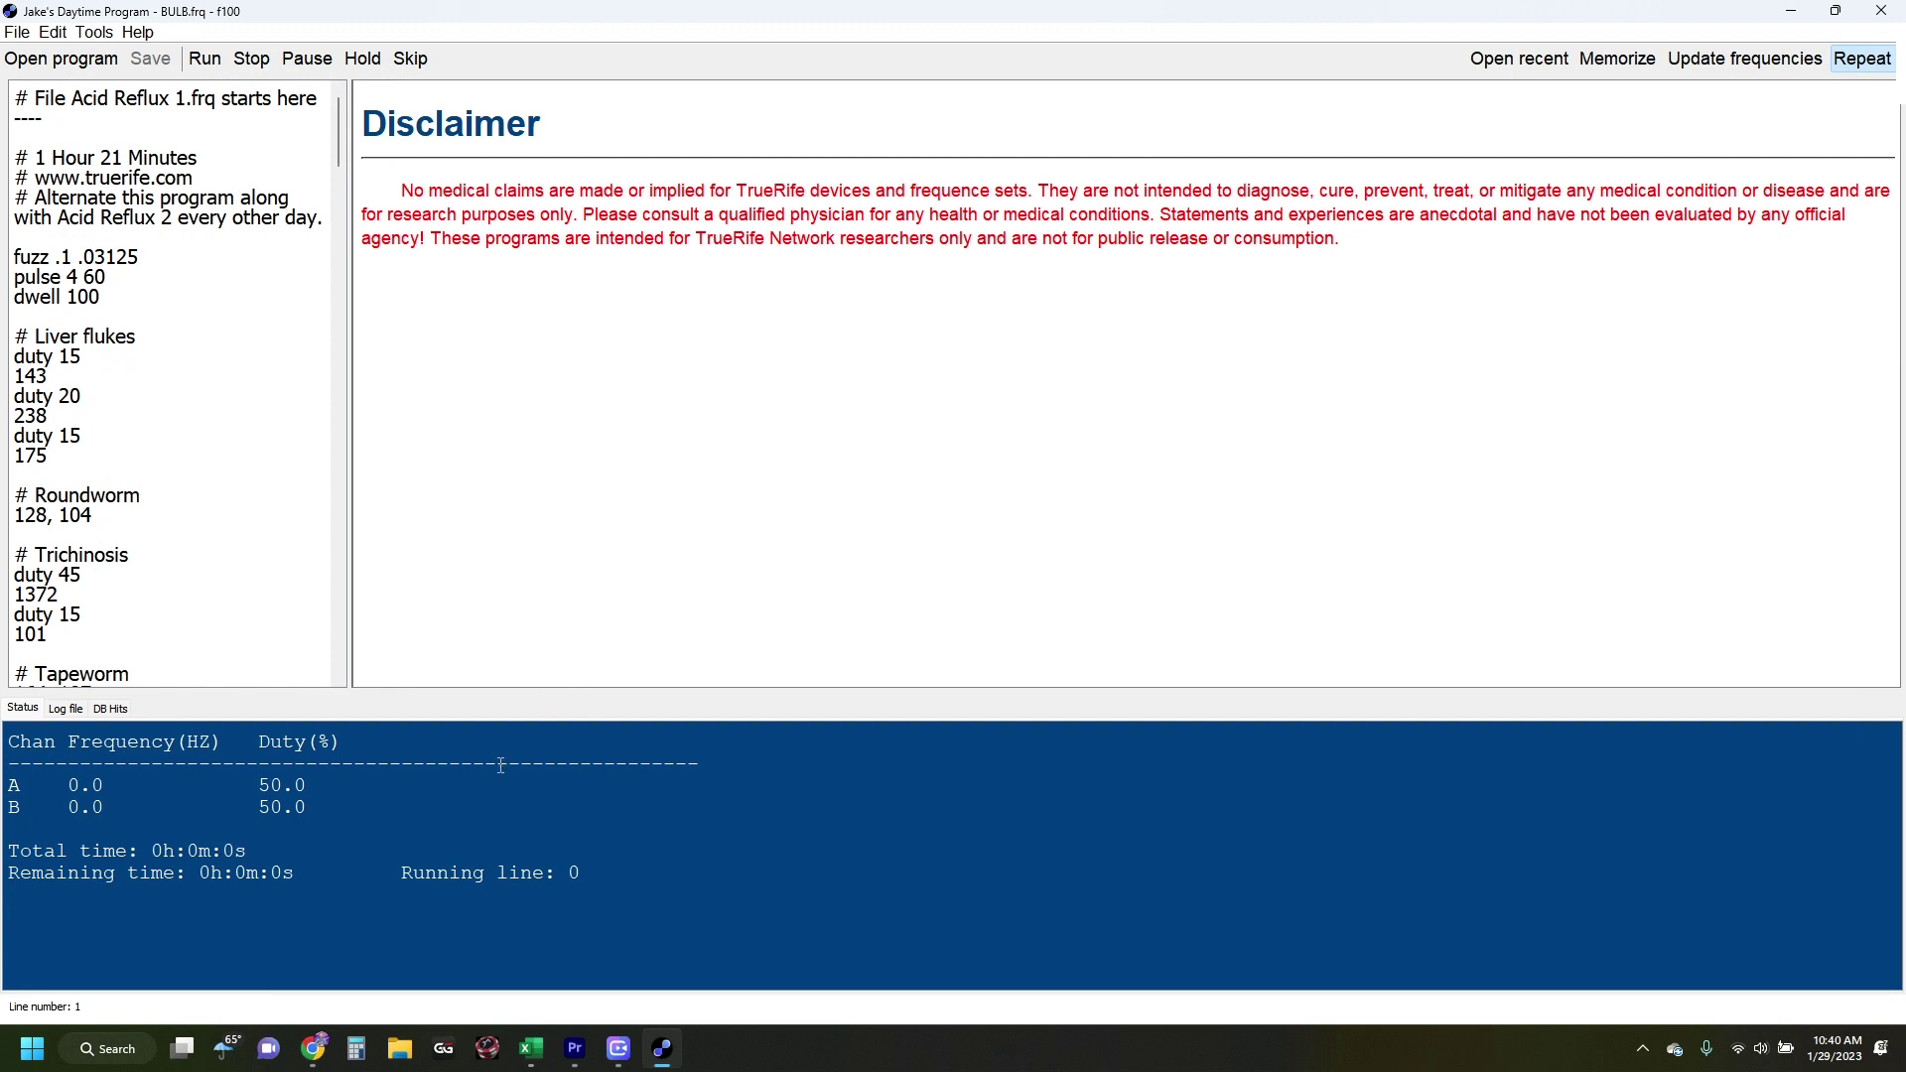
- Switch to File Explorer and open the TrueRife Frequencies folder inside Documents
click(407, 1050)
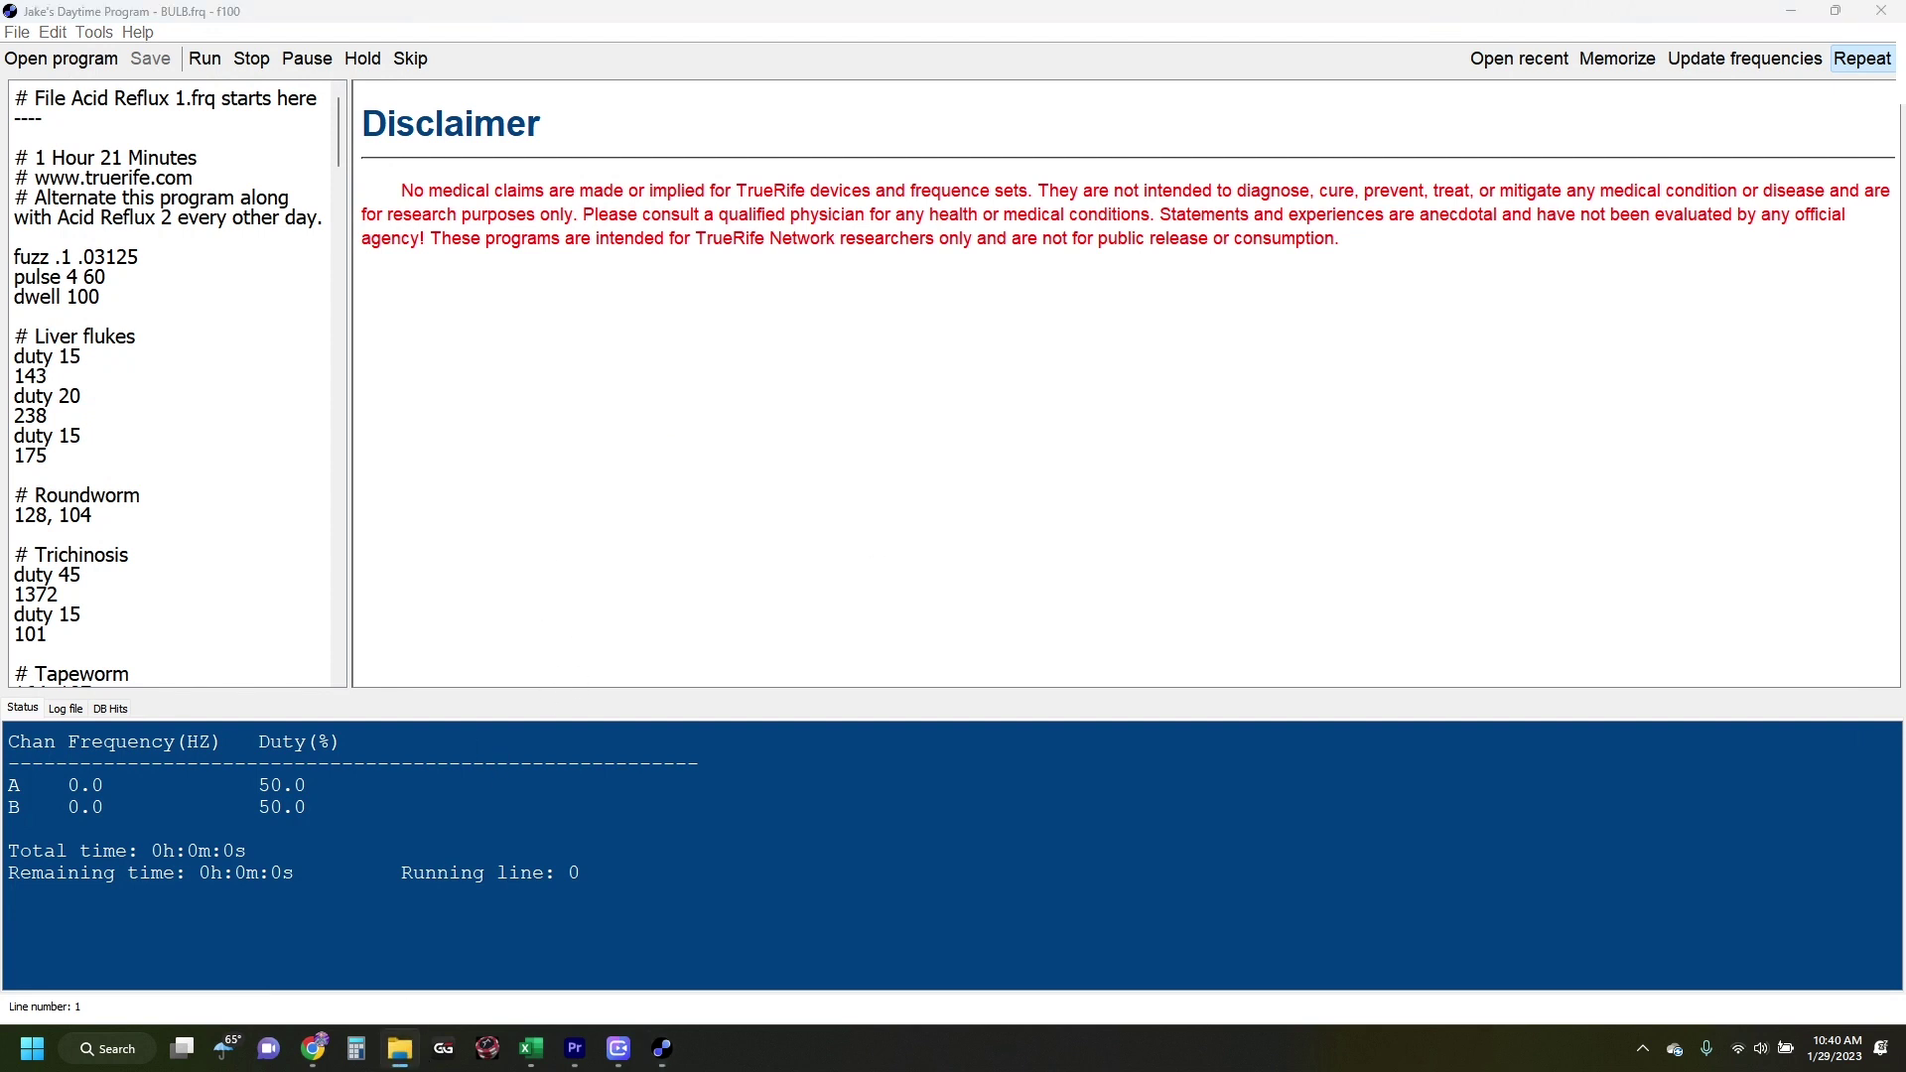
double_click(766, 113)
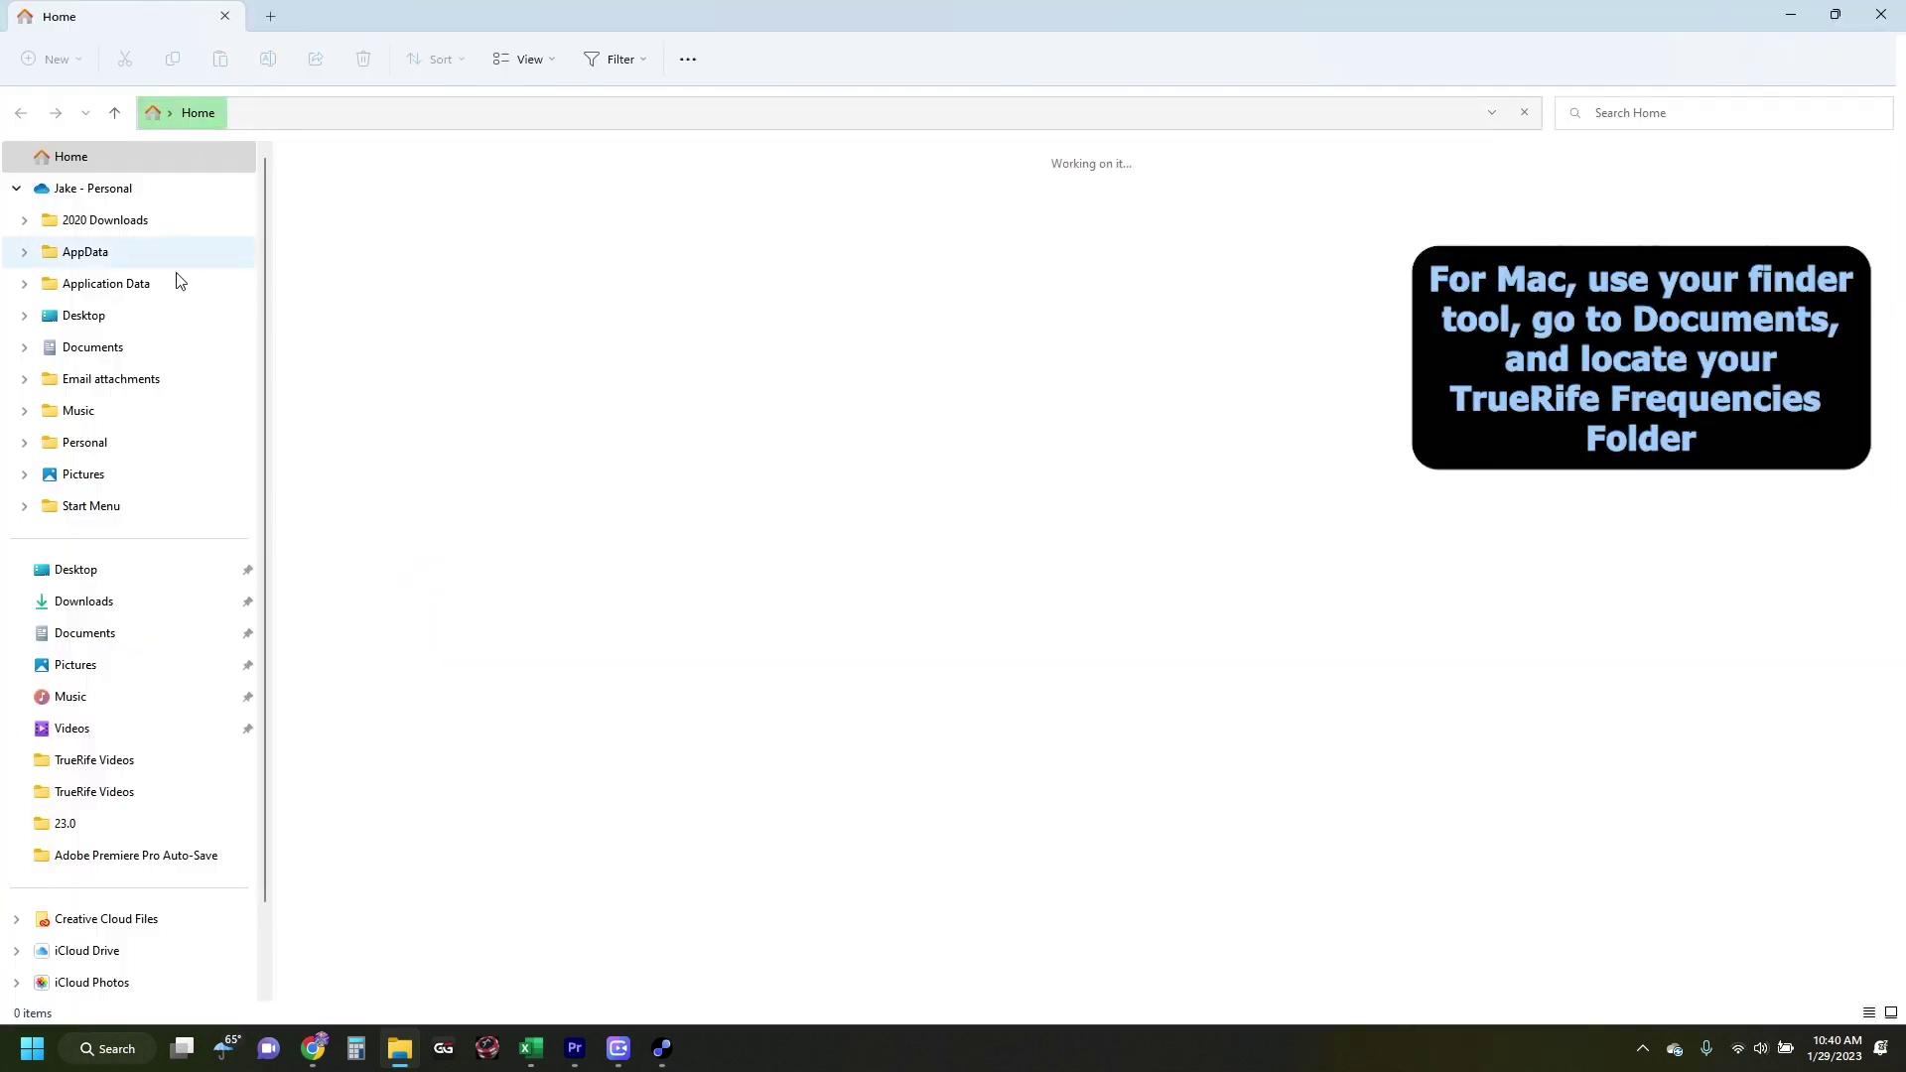
click(85, 358)
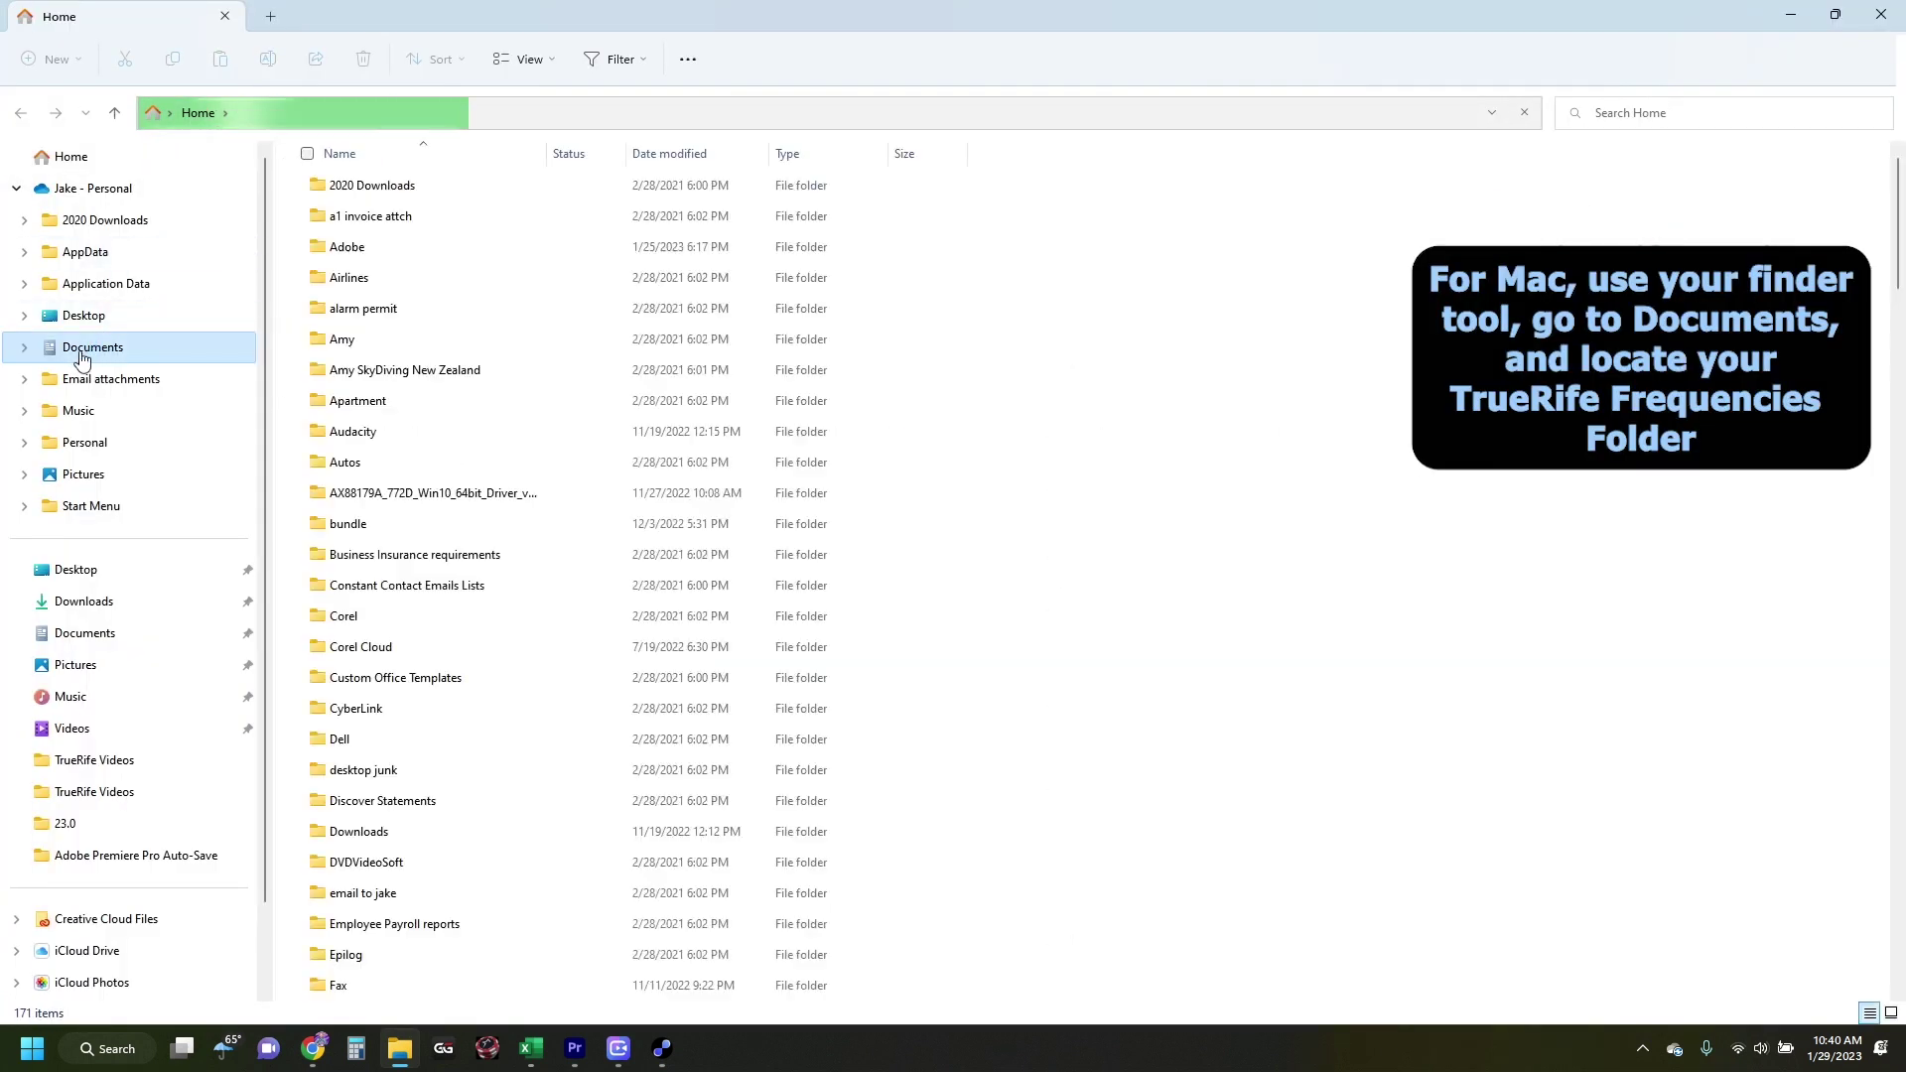
scroll(355, 419, down, 15)
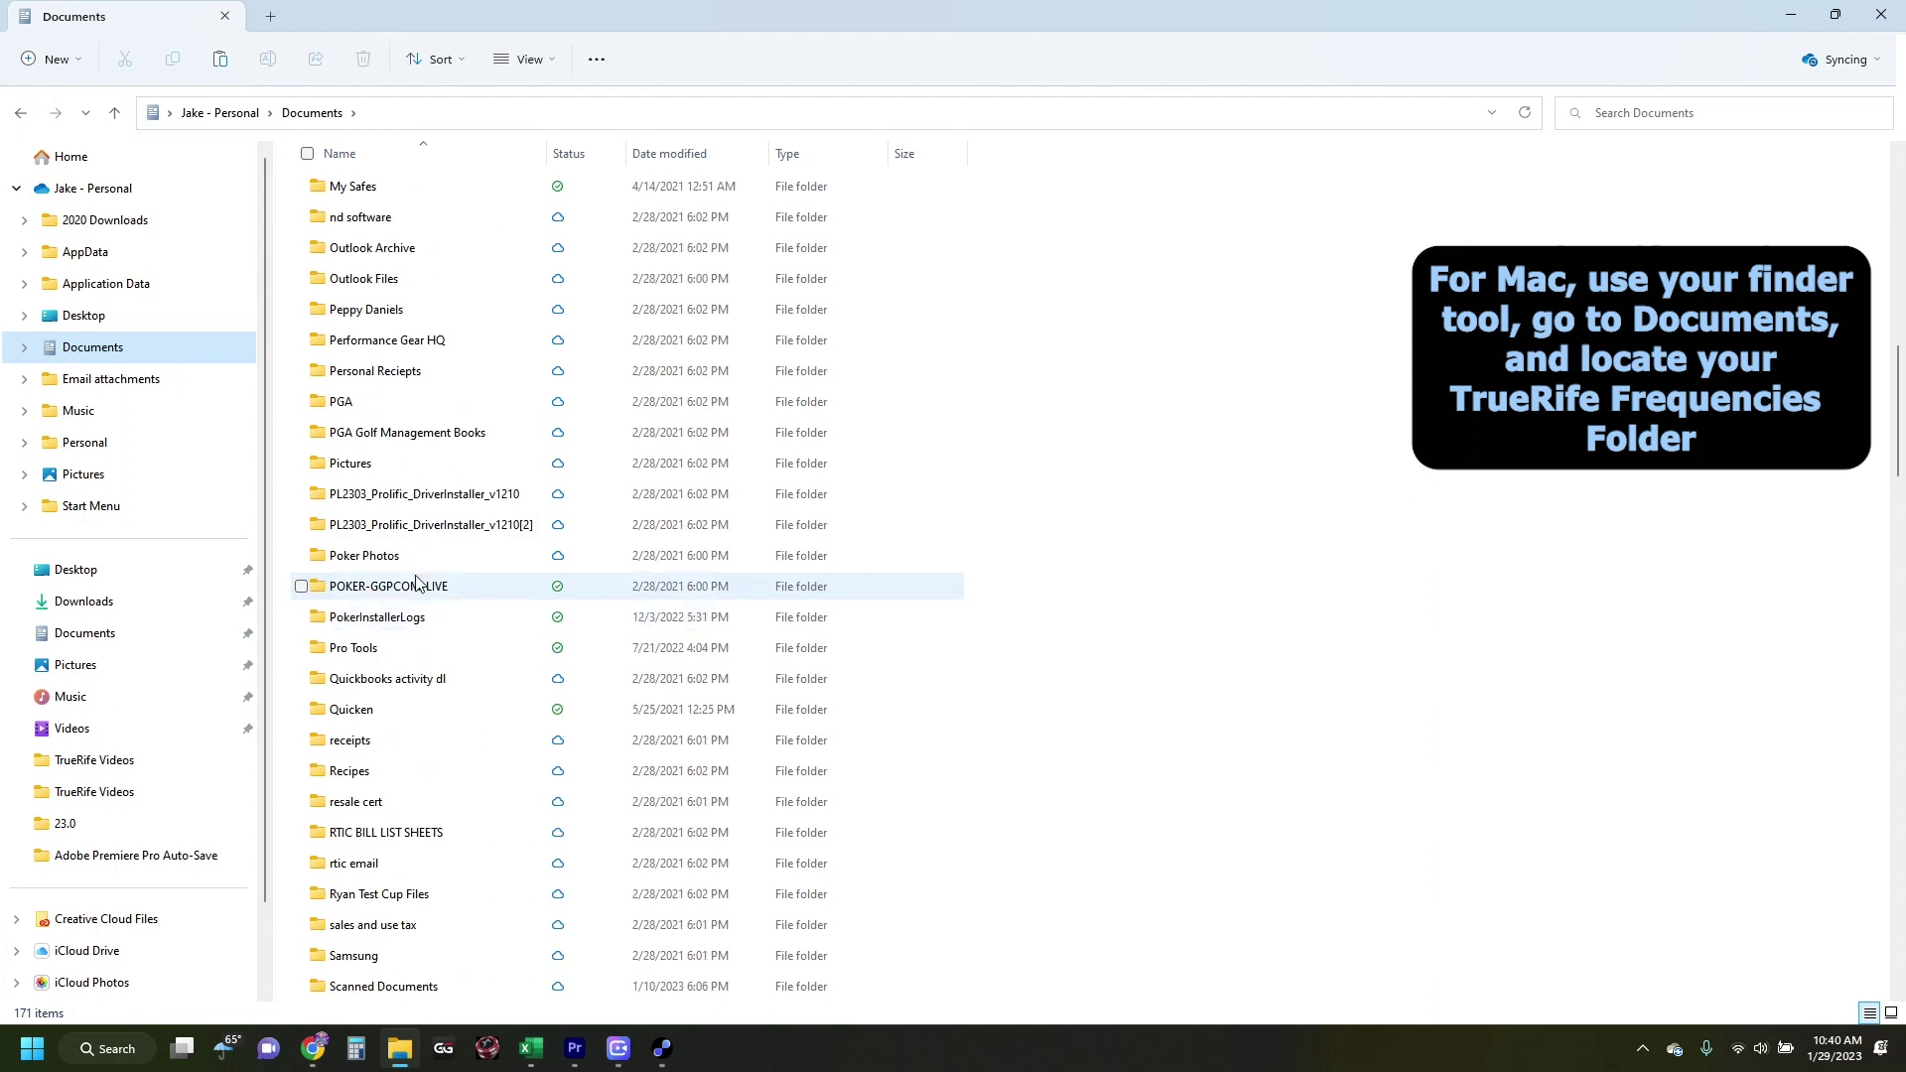
scroll(397, 794, down, 4)
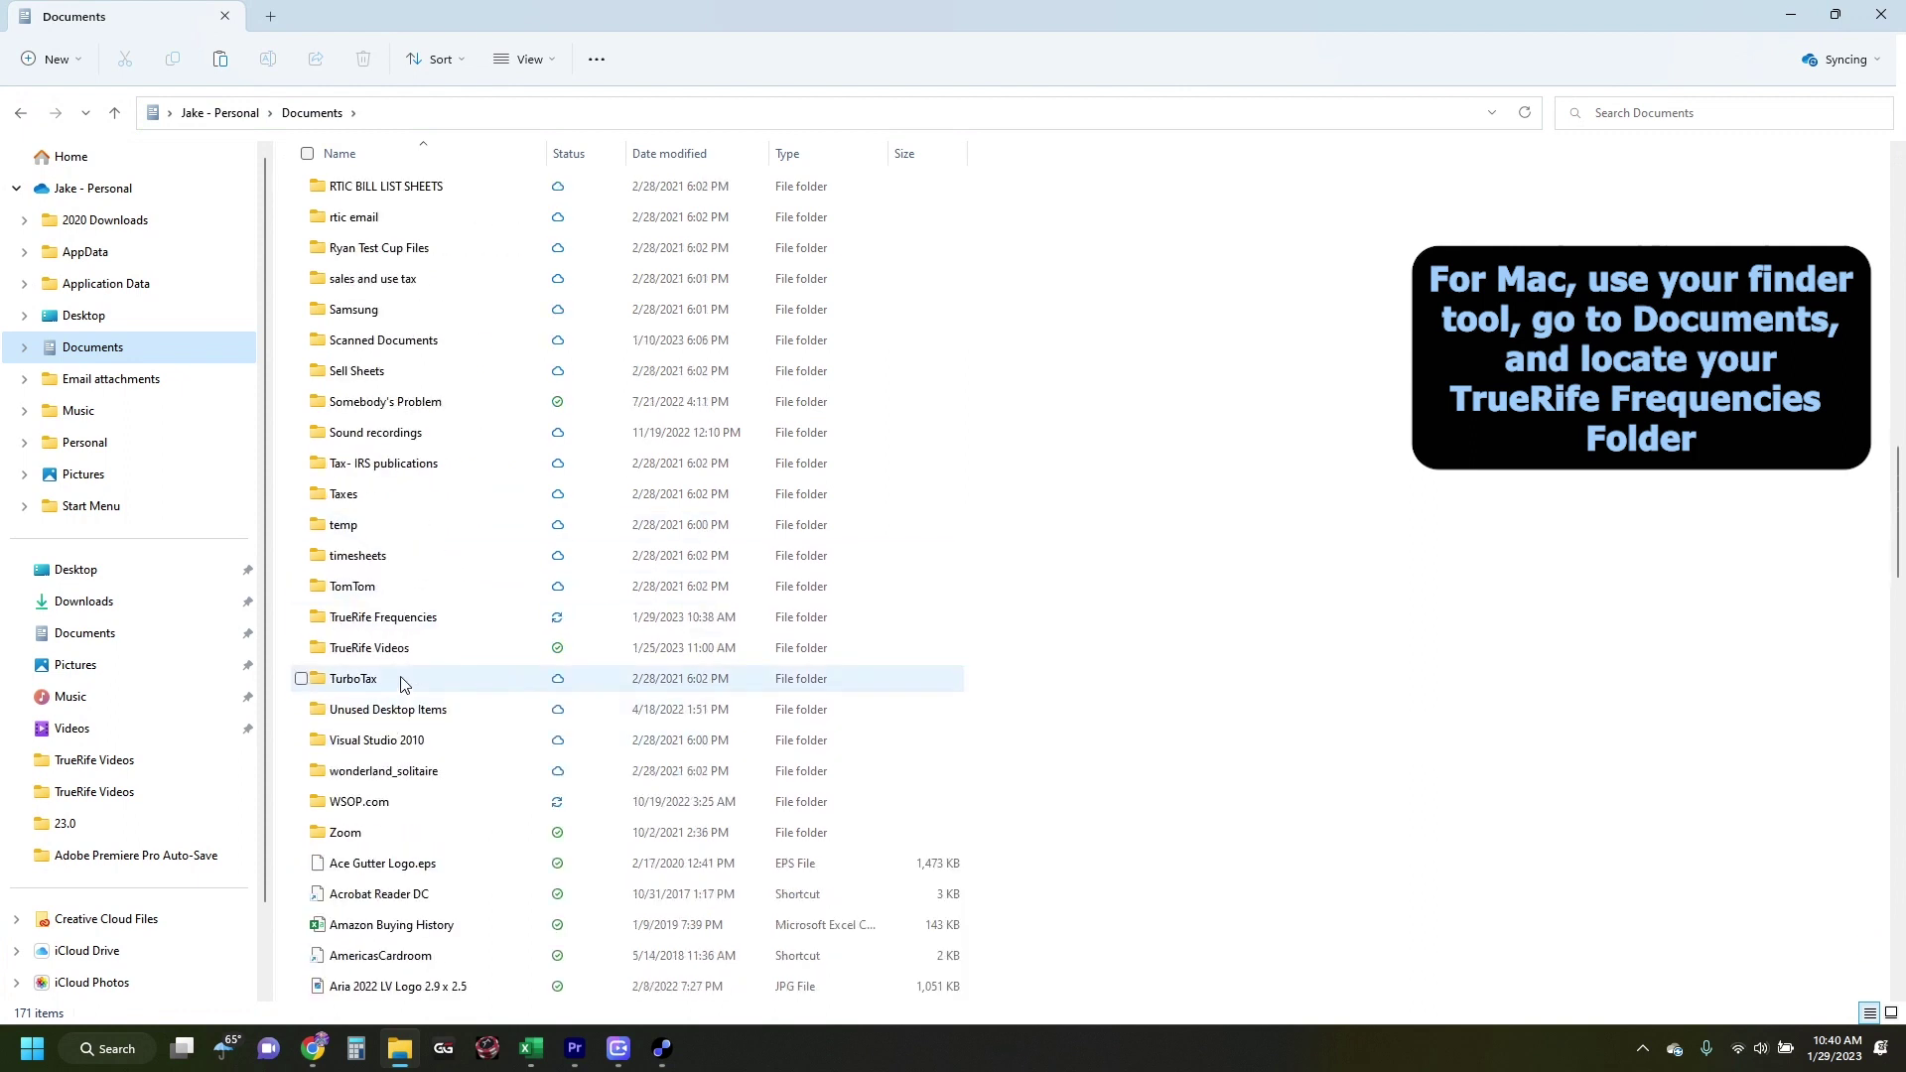
click(385, 621)
double_click(383, 624)
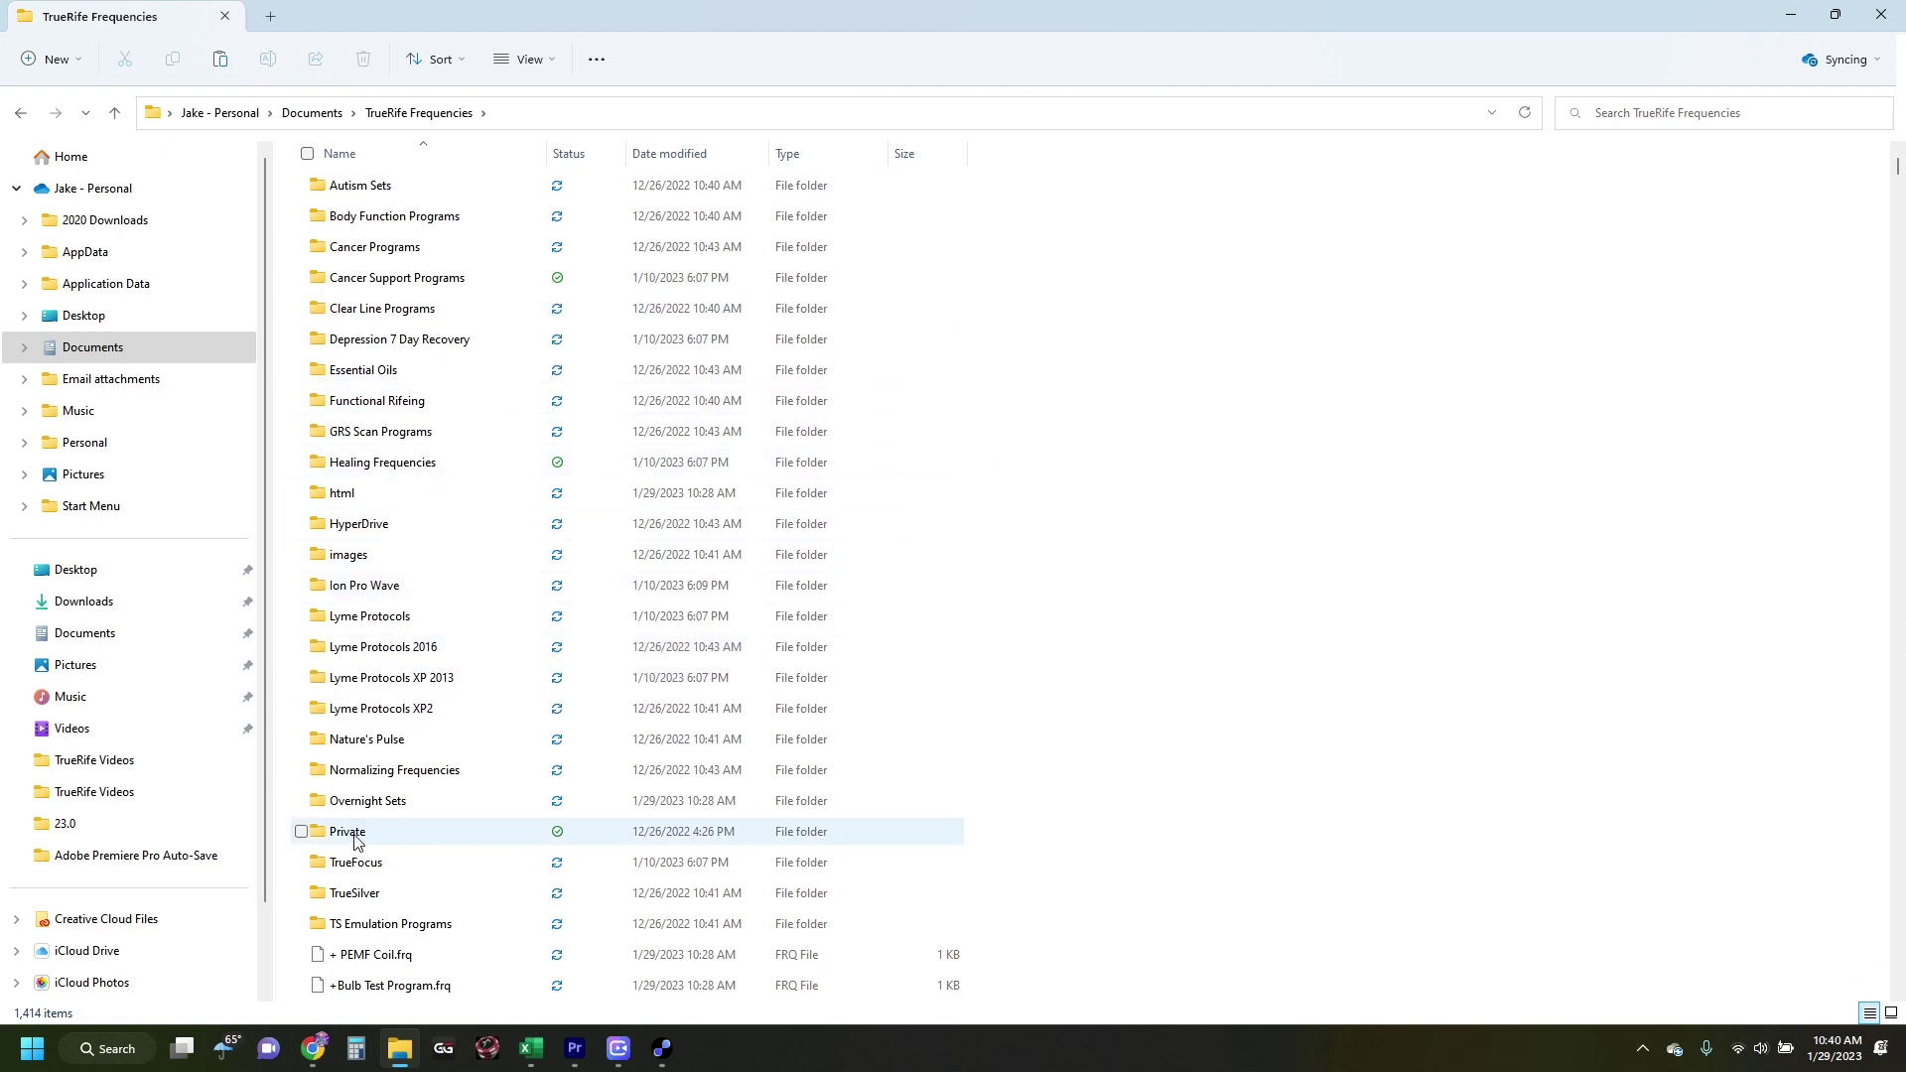
- Find the owner's "Daytime Program - BULB.frq" file among the files starting with J and cut it from the TrueRife Frequencies folder
scroll(357, 841, down, 3)
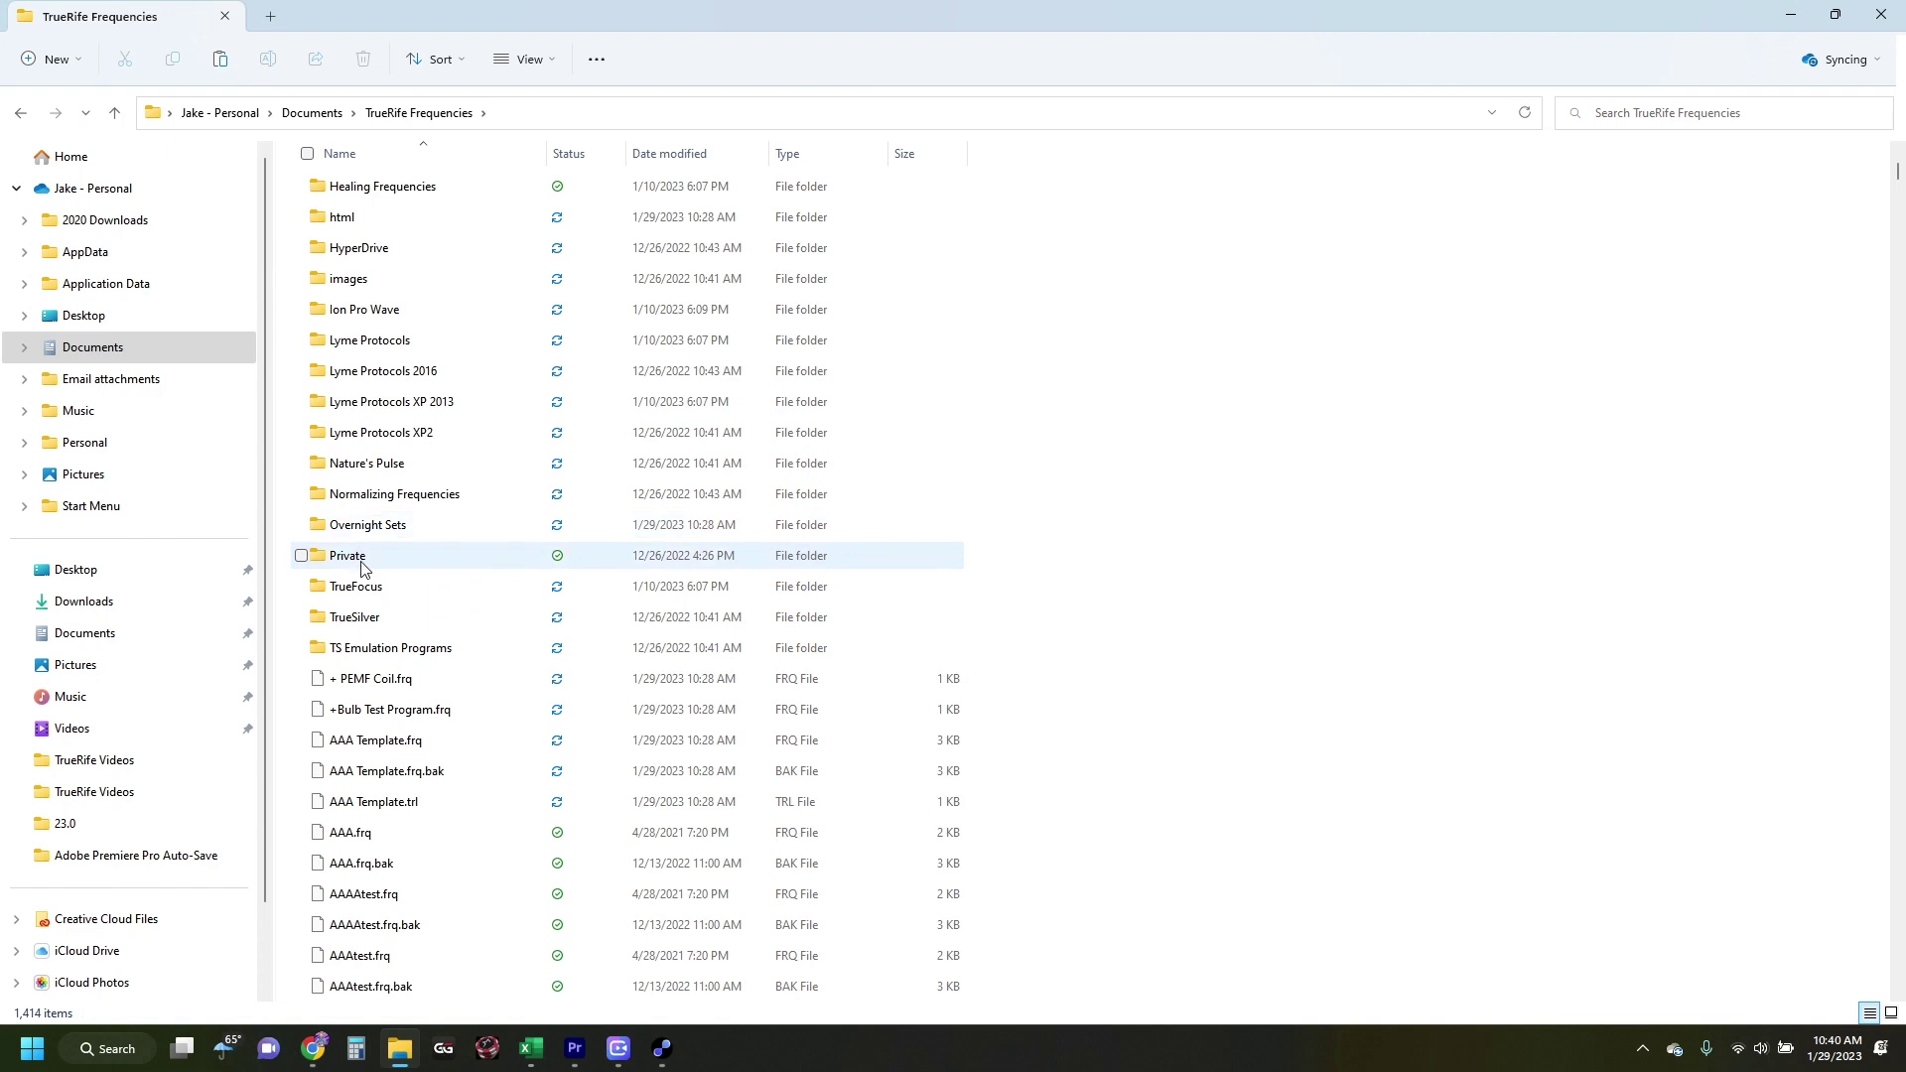
click(379, 774)
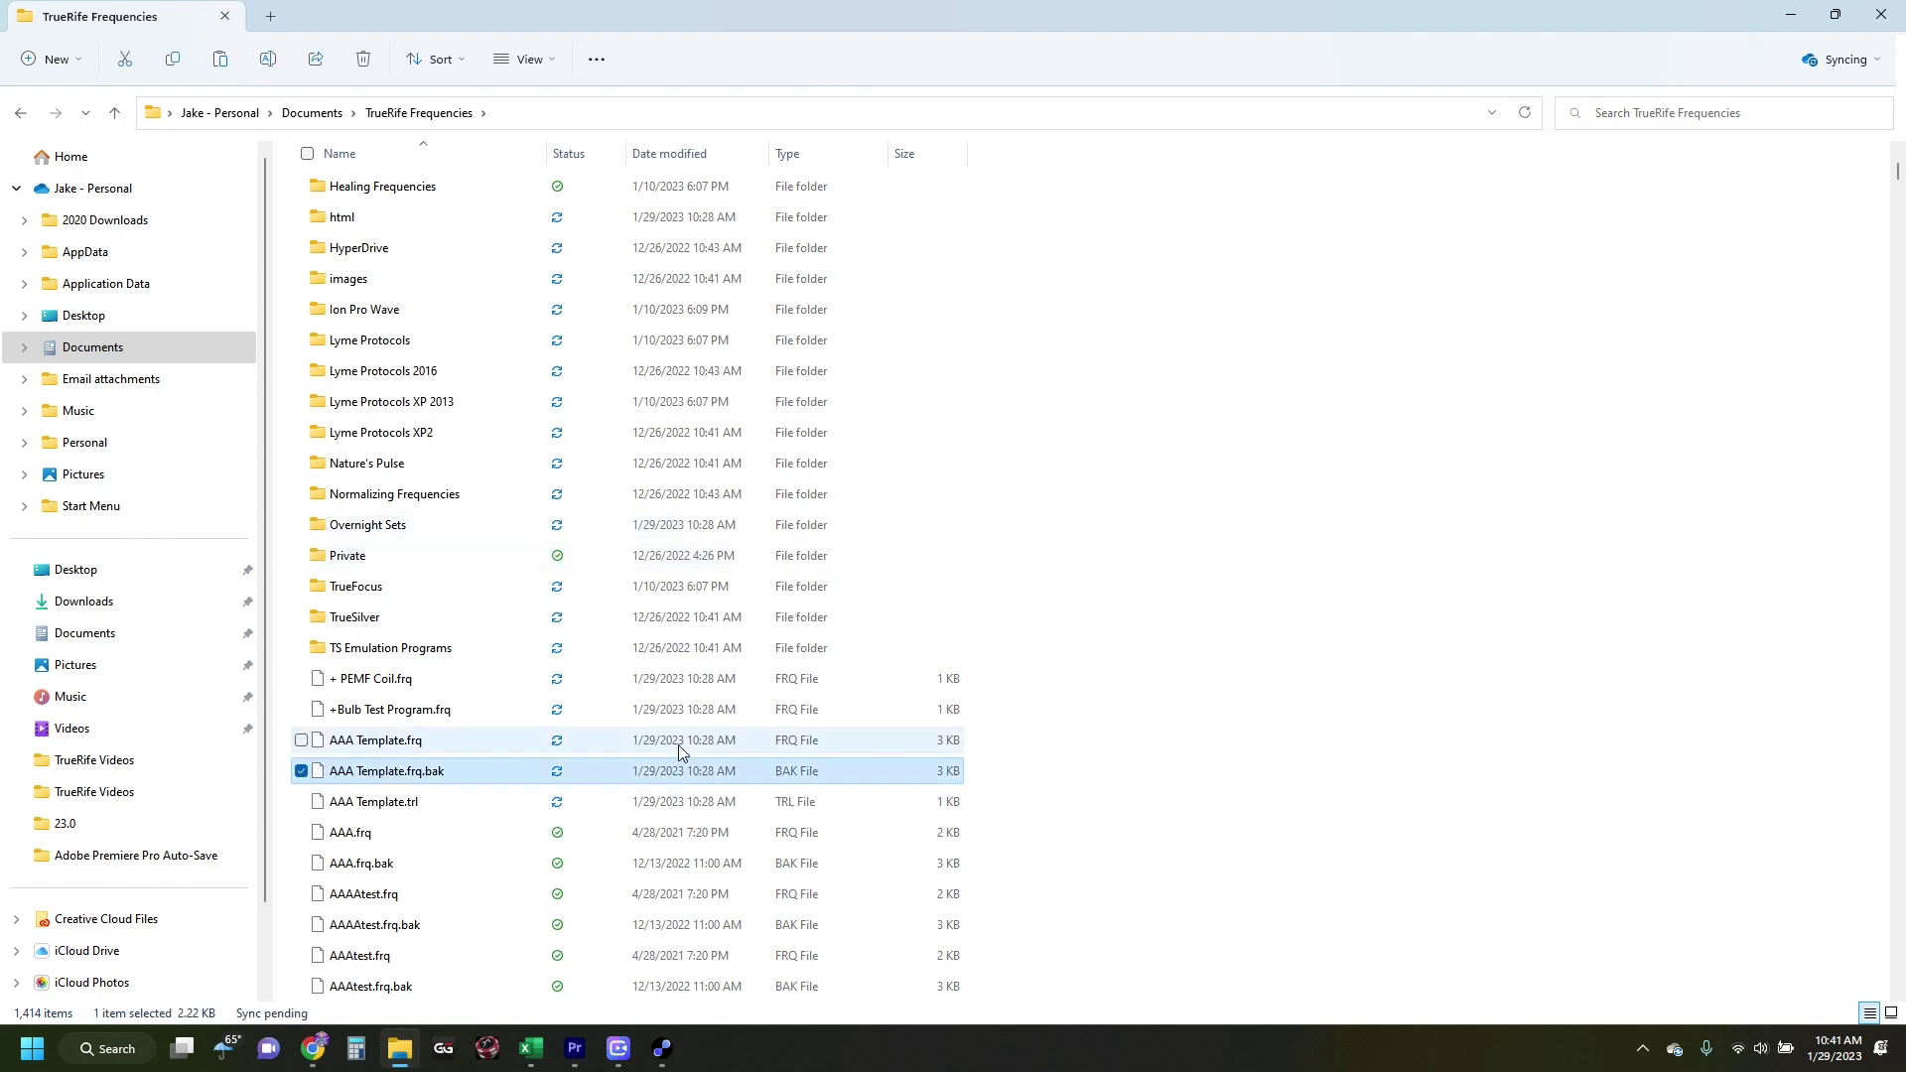
key(j)
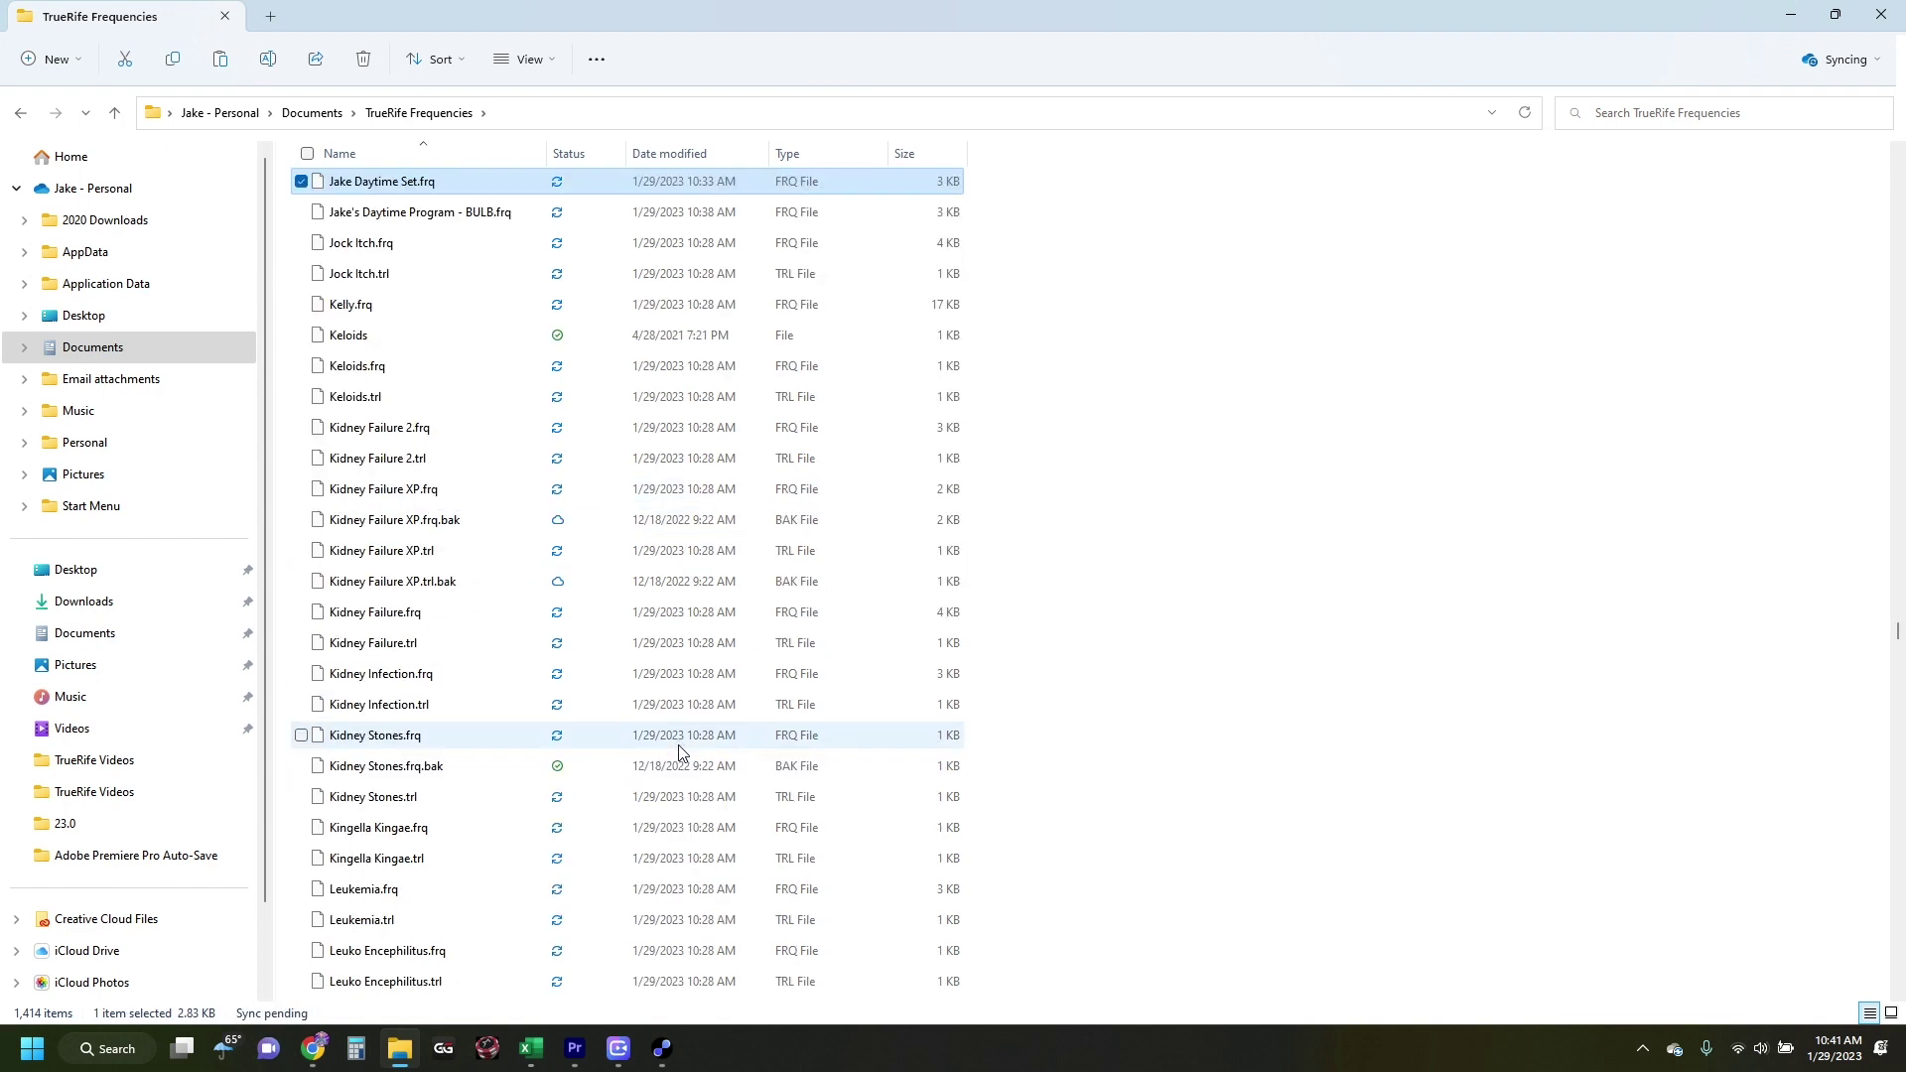
click(393, 212)
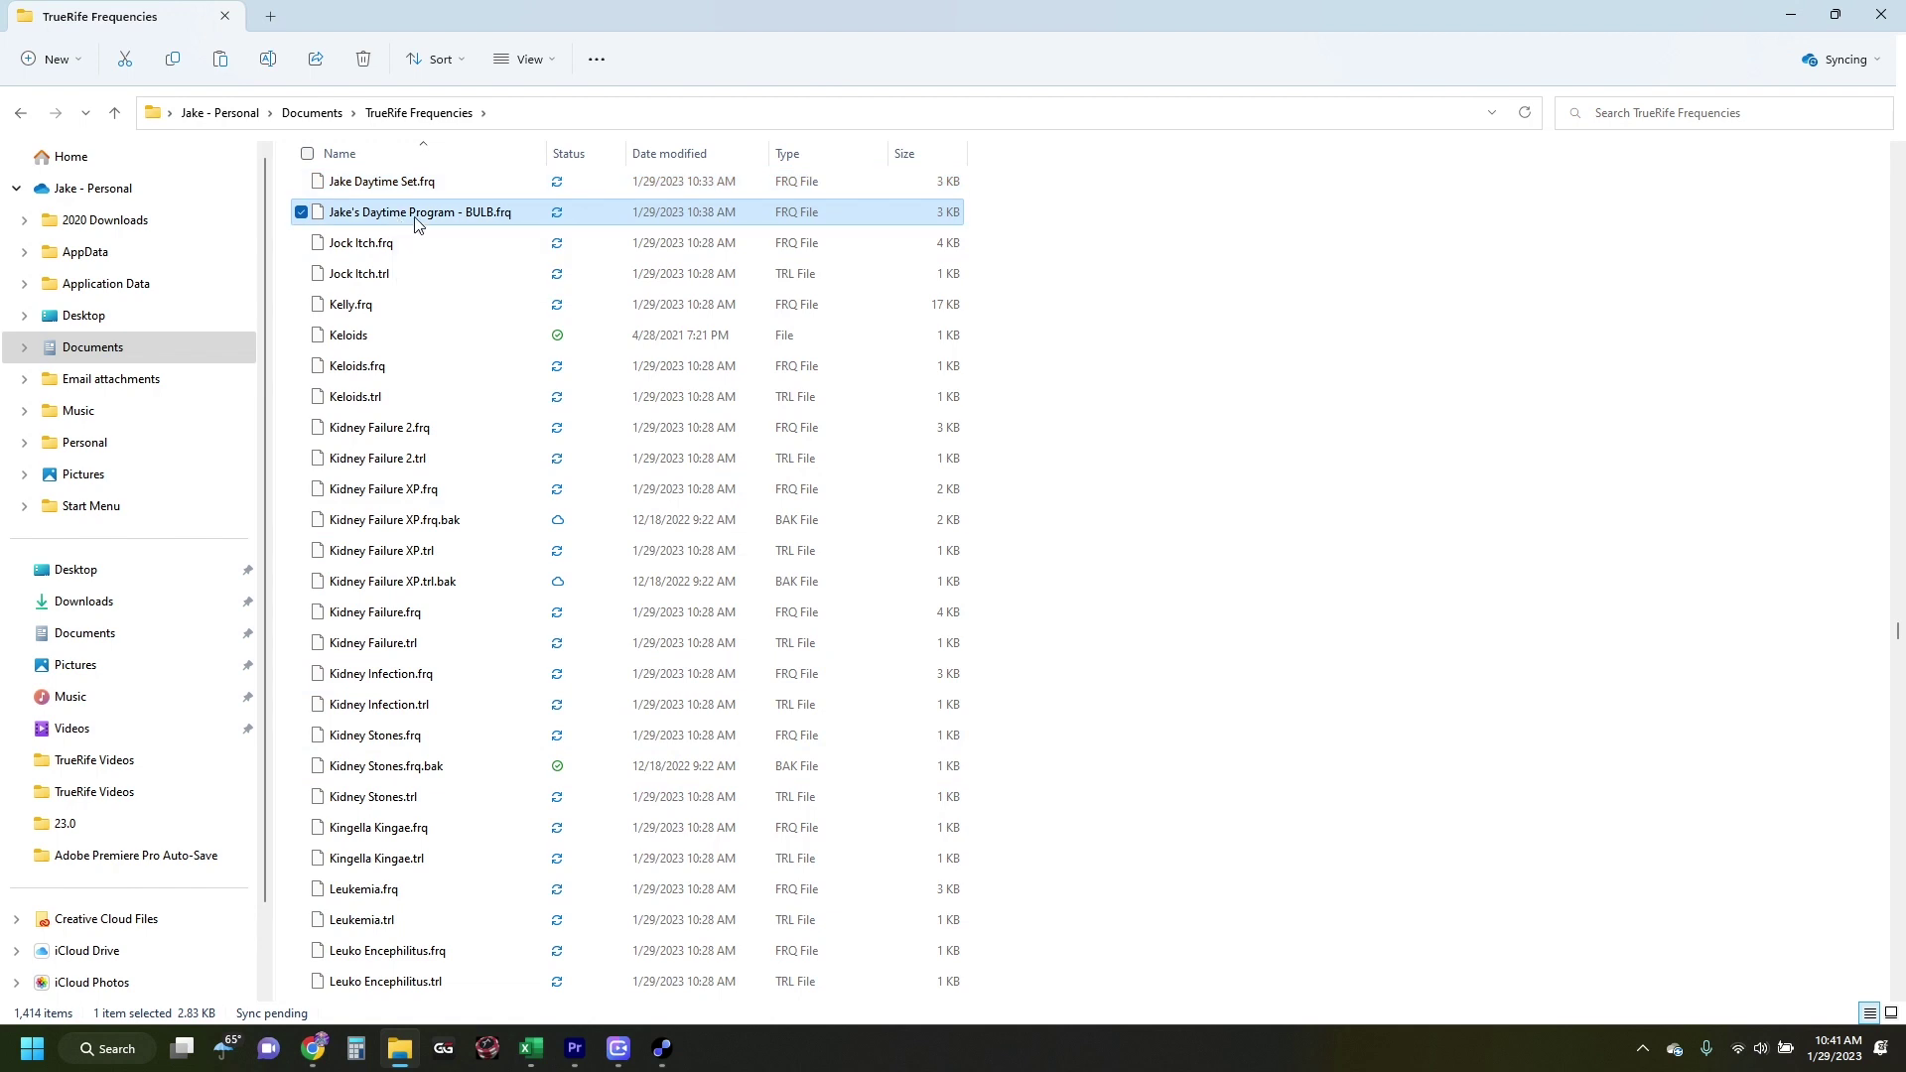
right_click(417, 222)
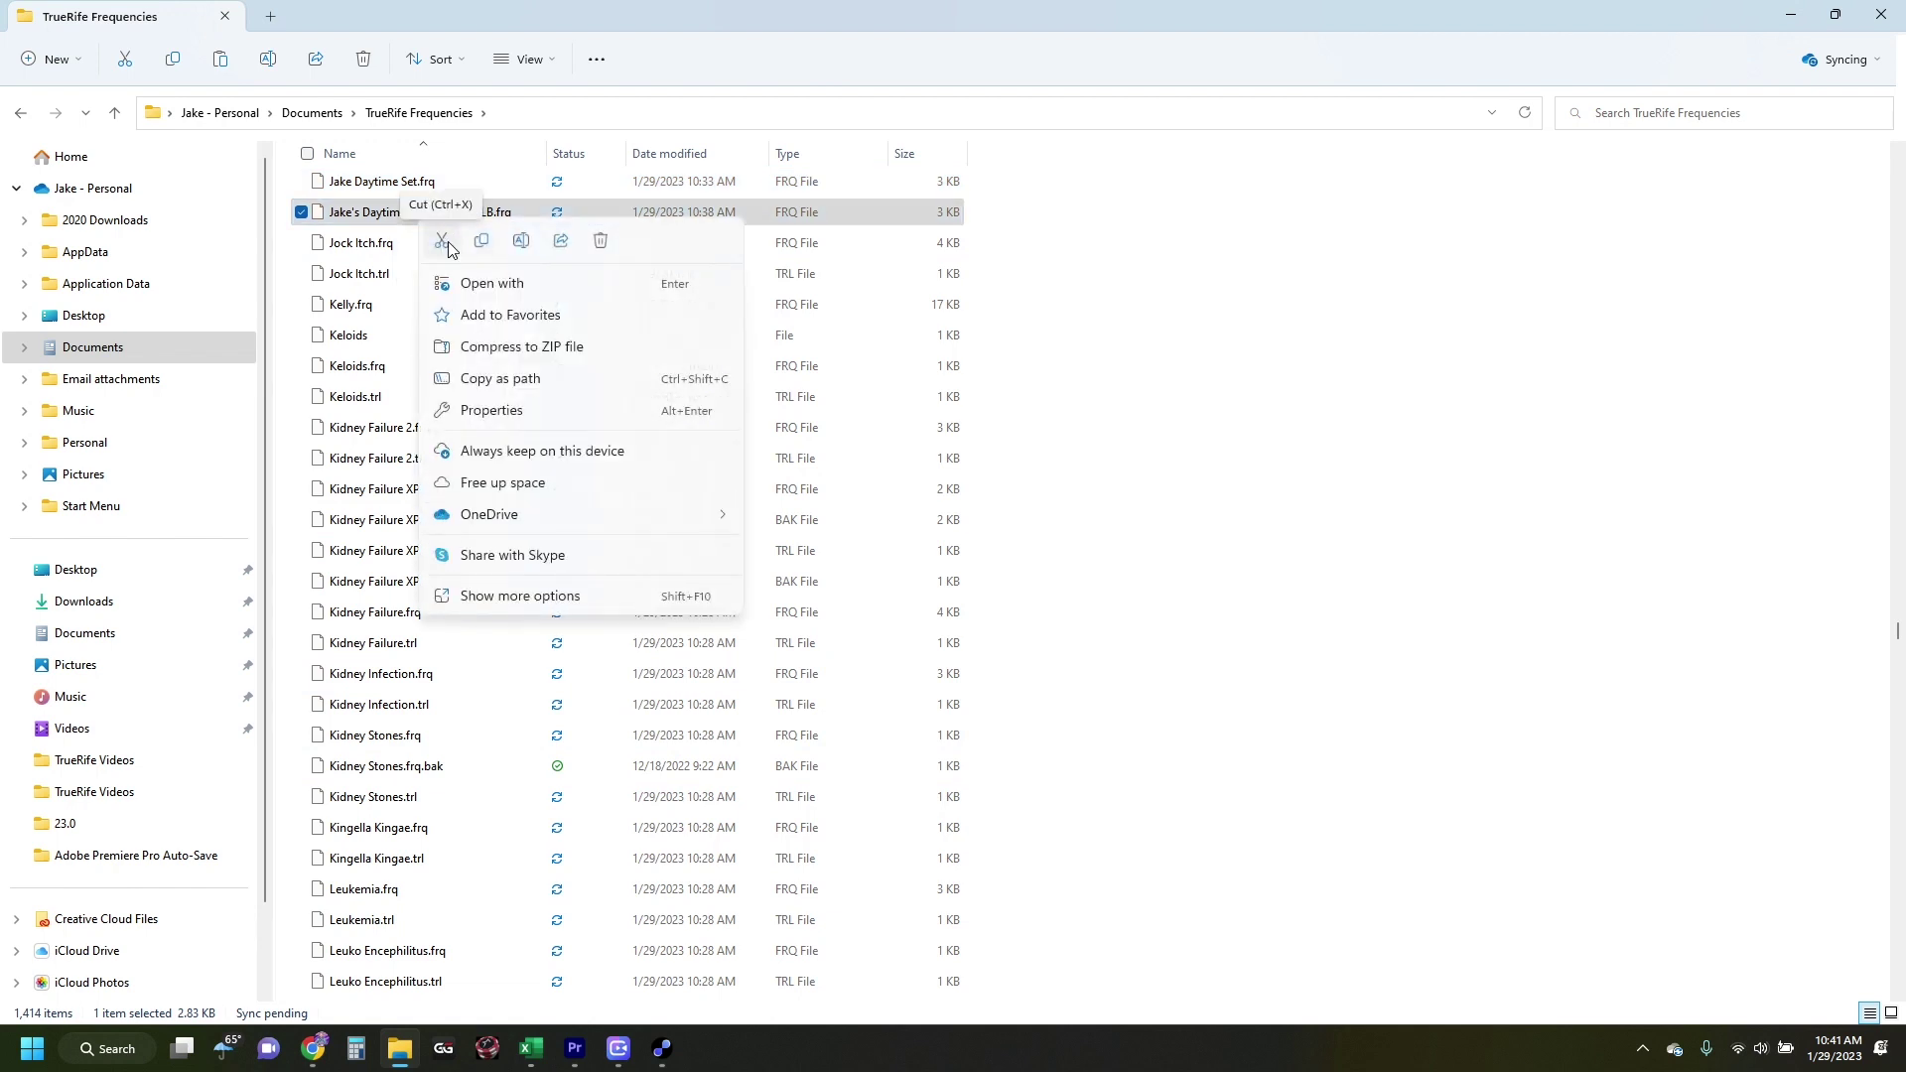
click(442, 242)
- Open the Private subfolder of TrueRife Frequencies and paste the cut program file there
scroll(472, 617, up, 15)
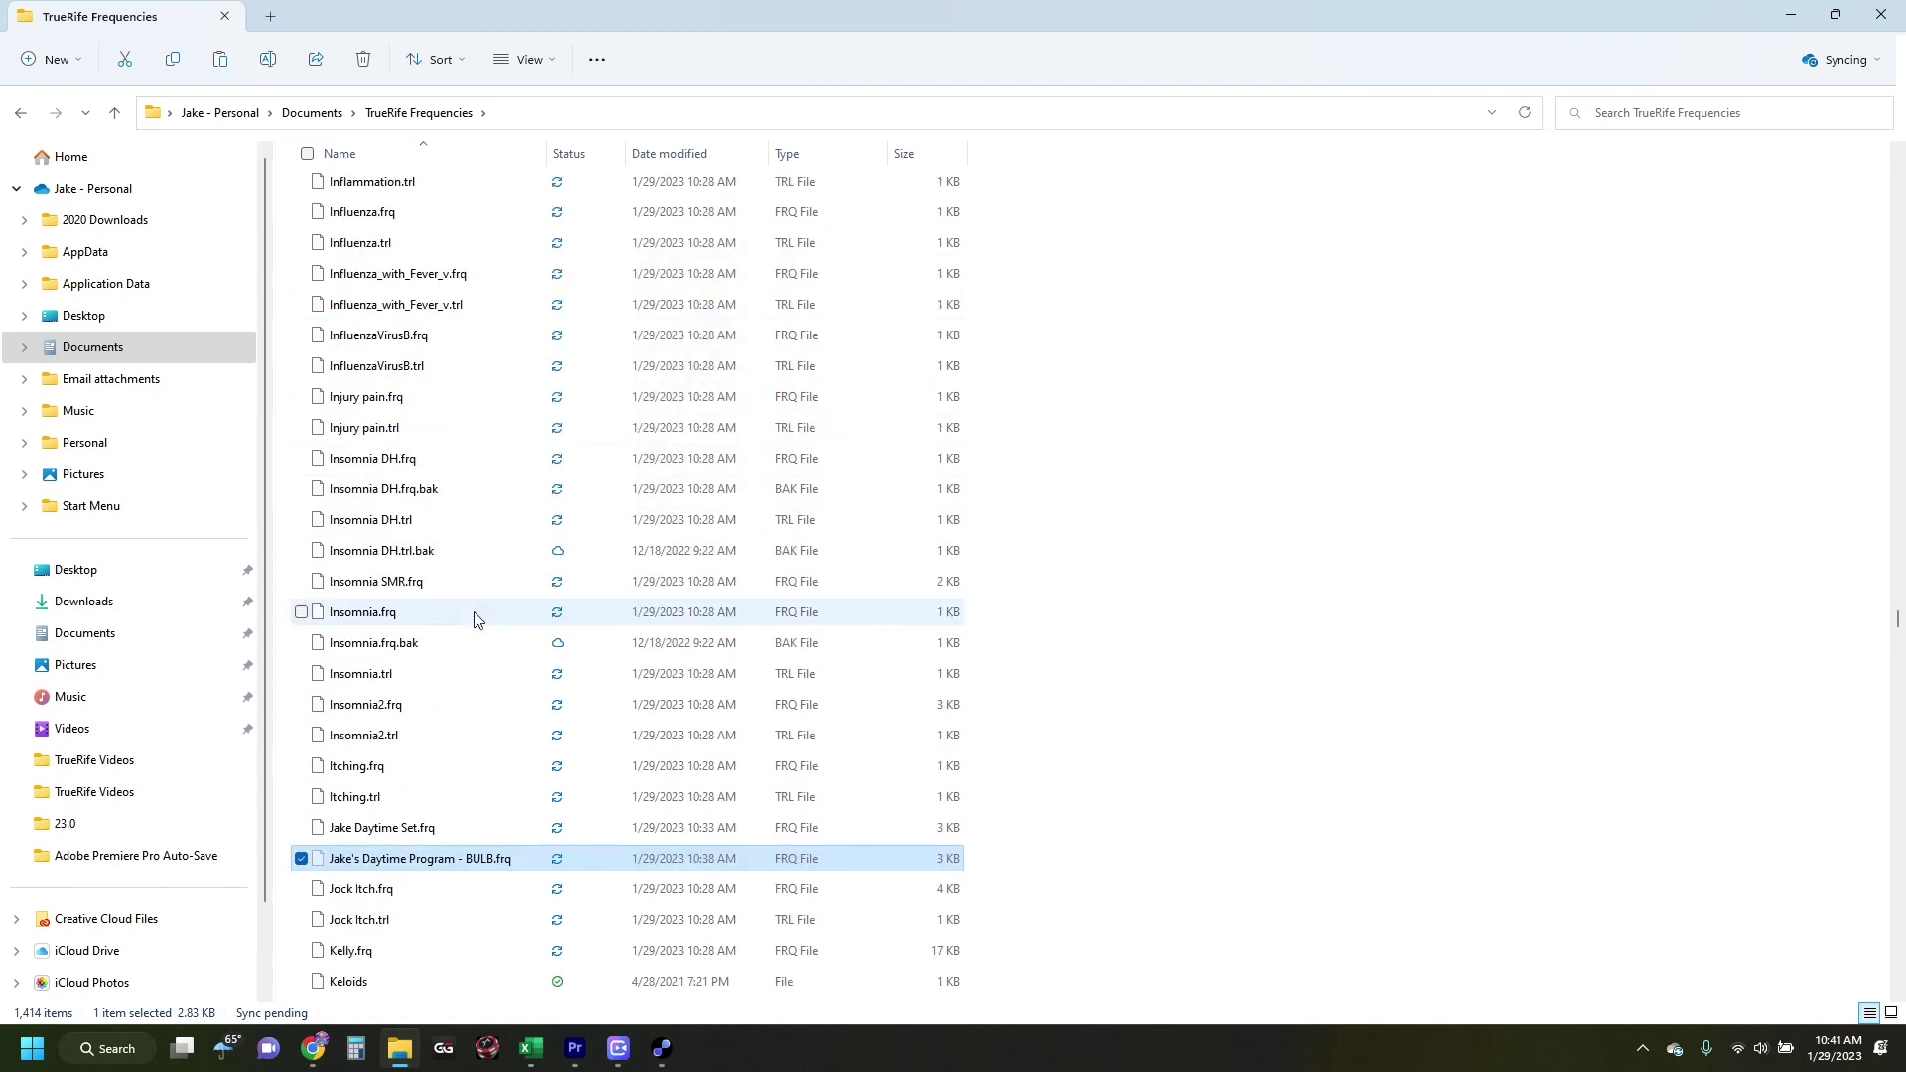
drag(1896, 609, 1862, 155)
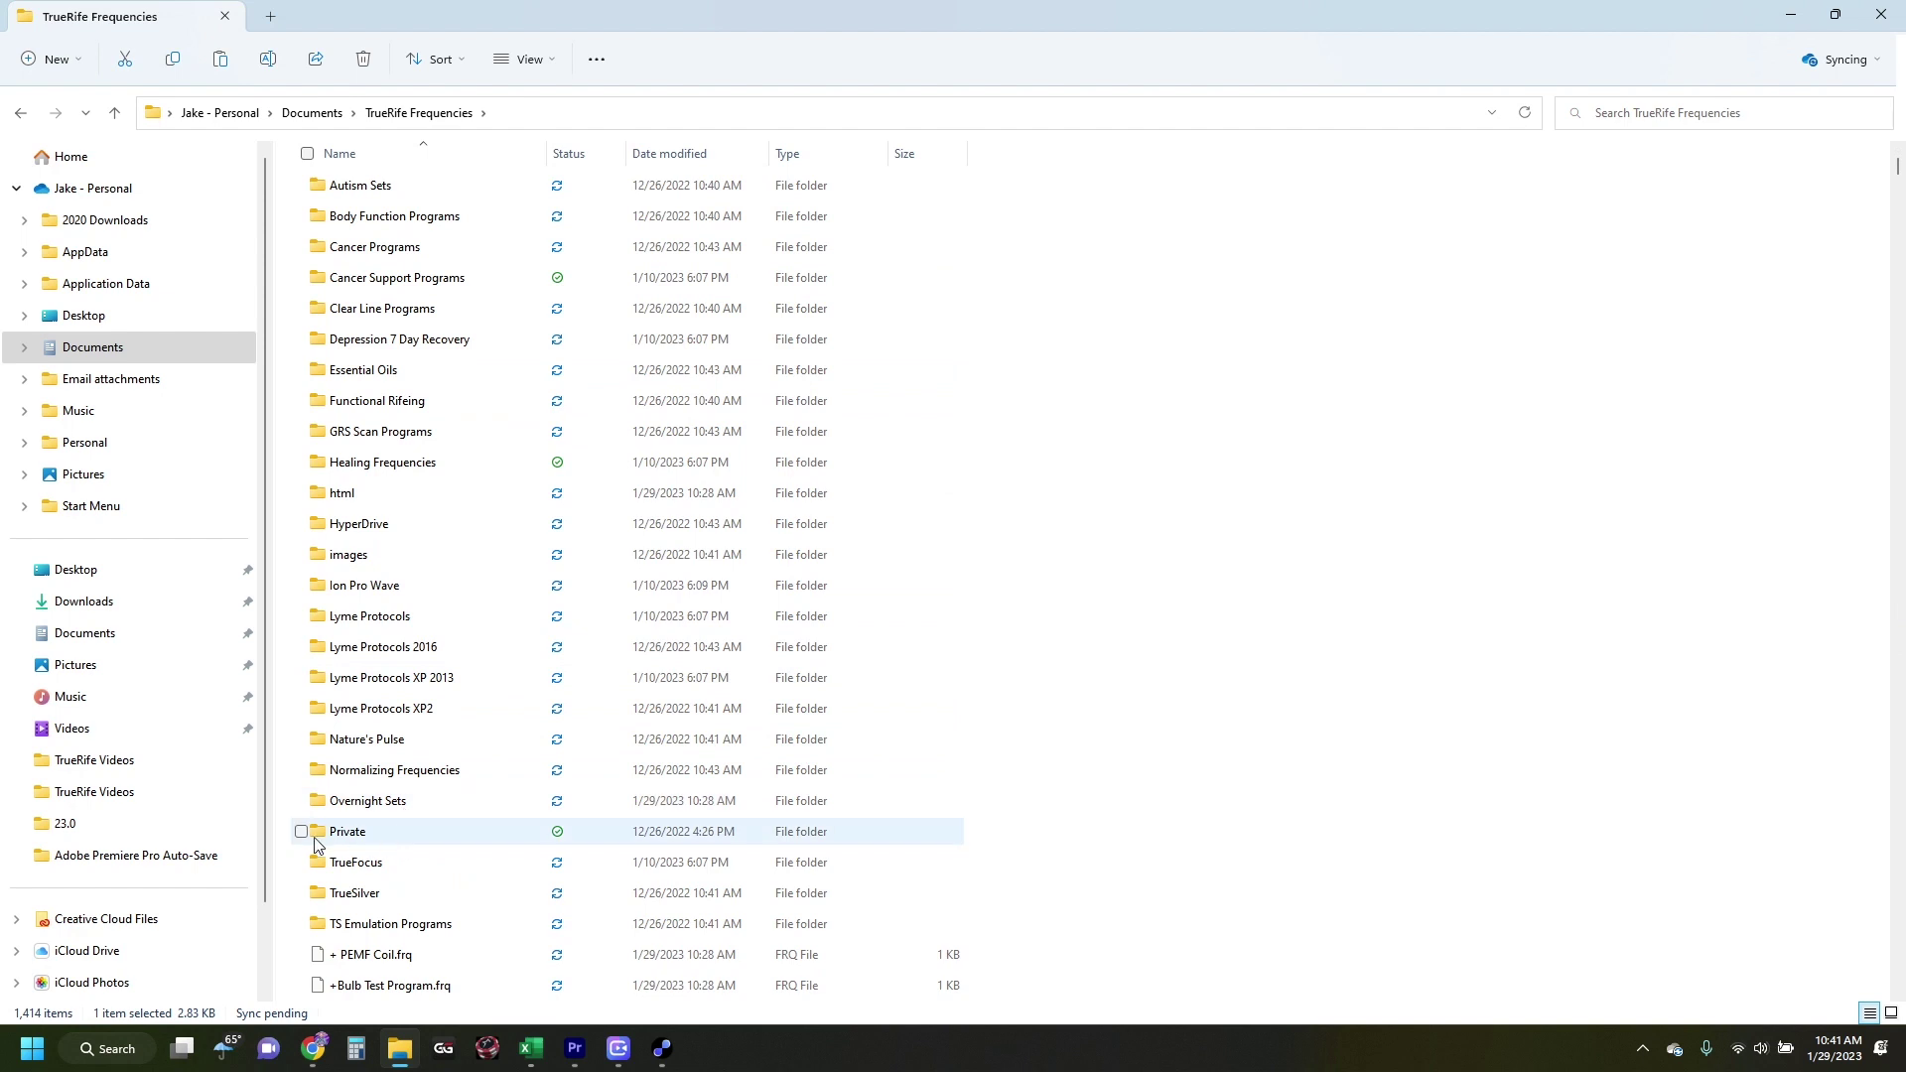
click(360, 840)
double_click(360, 840)
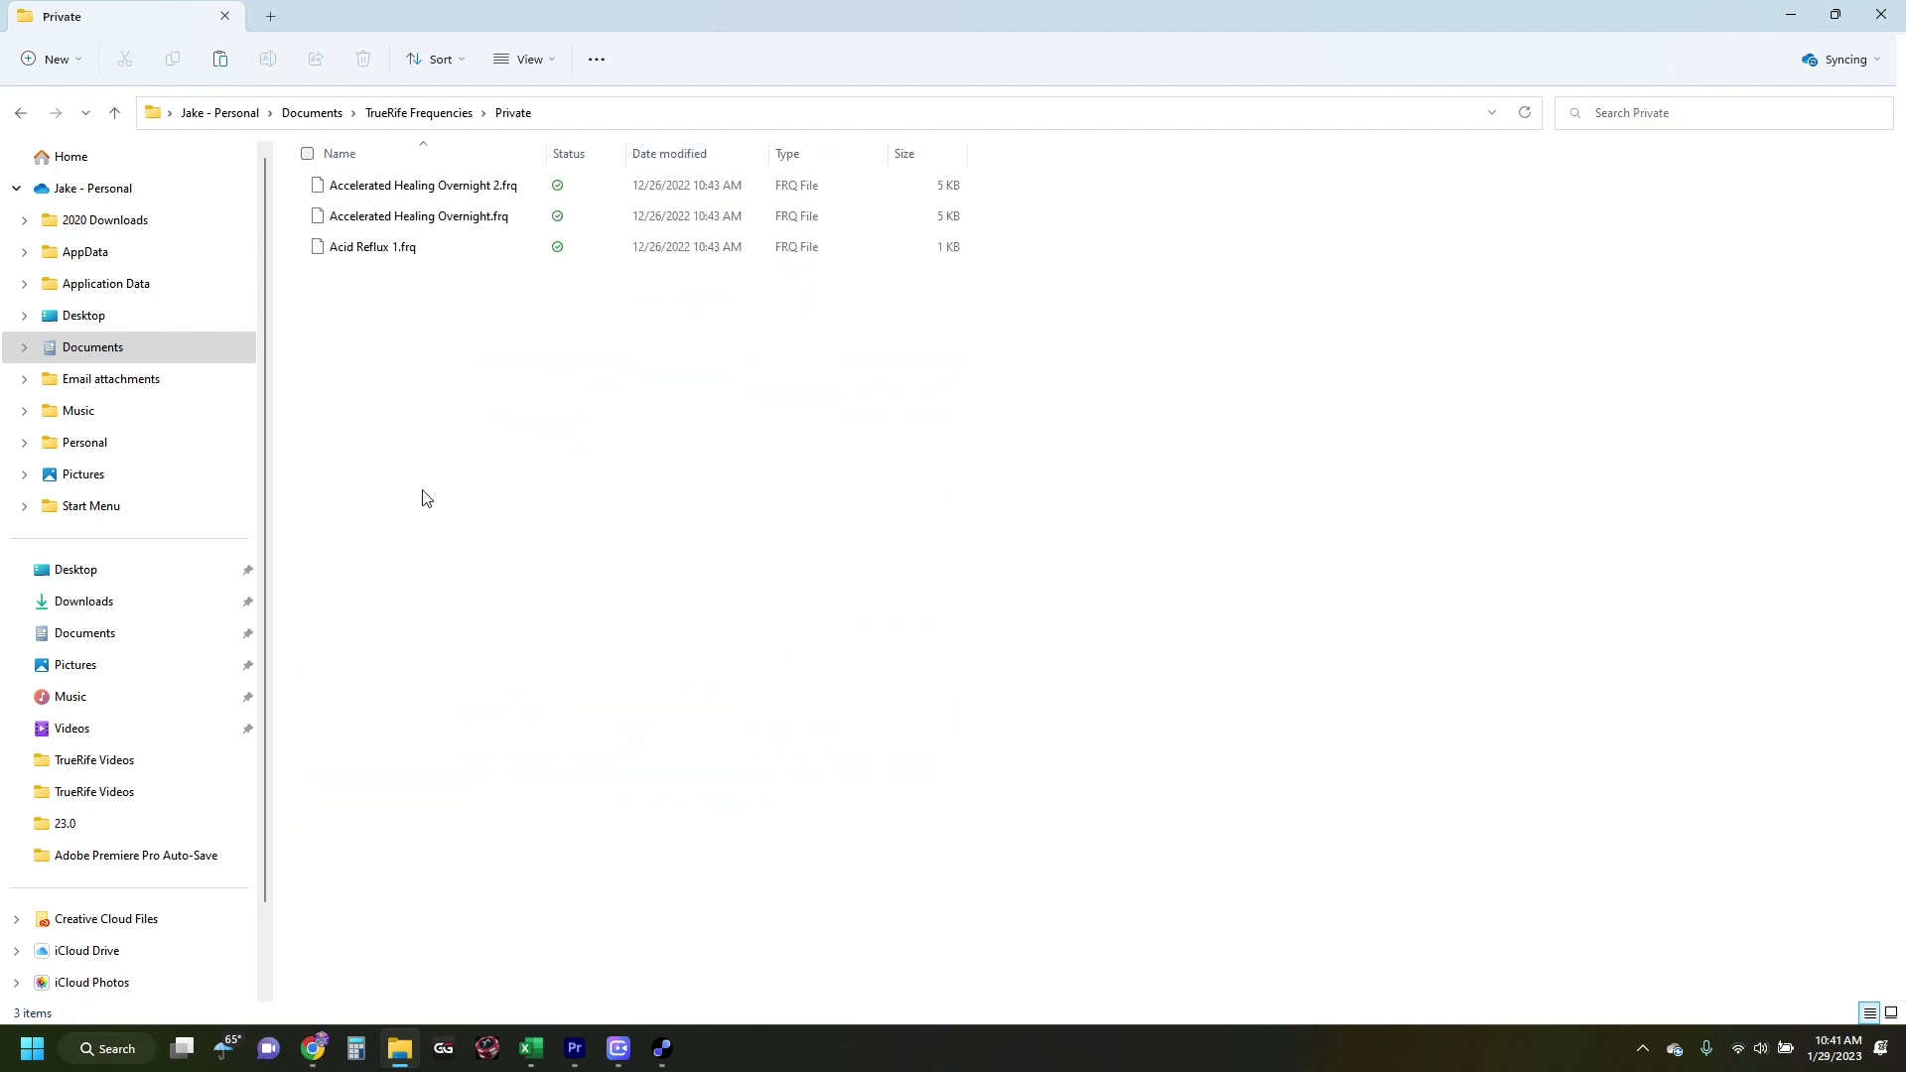
right_click(466, 476)
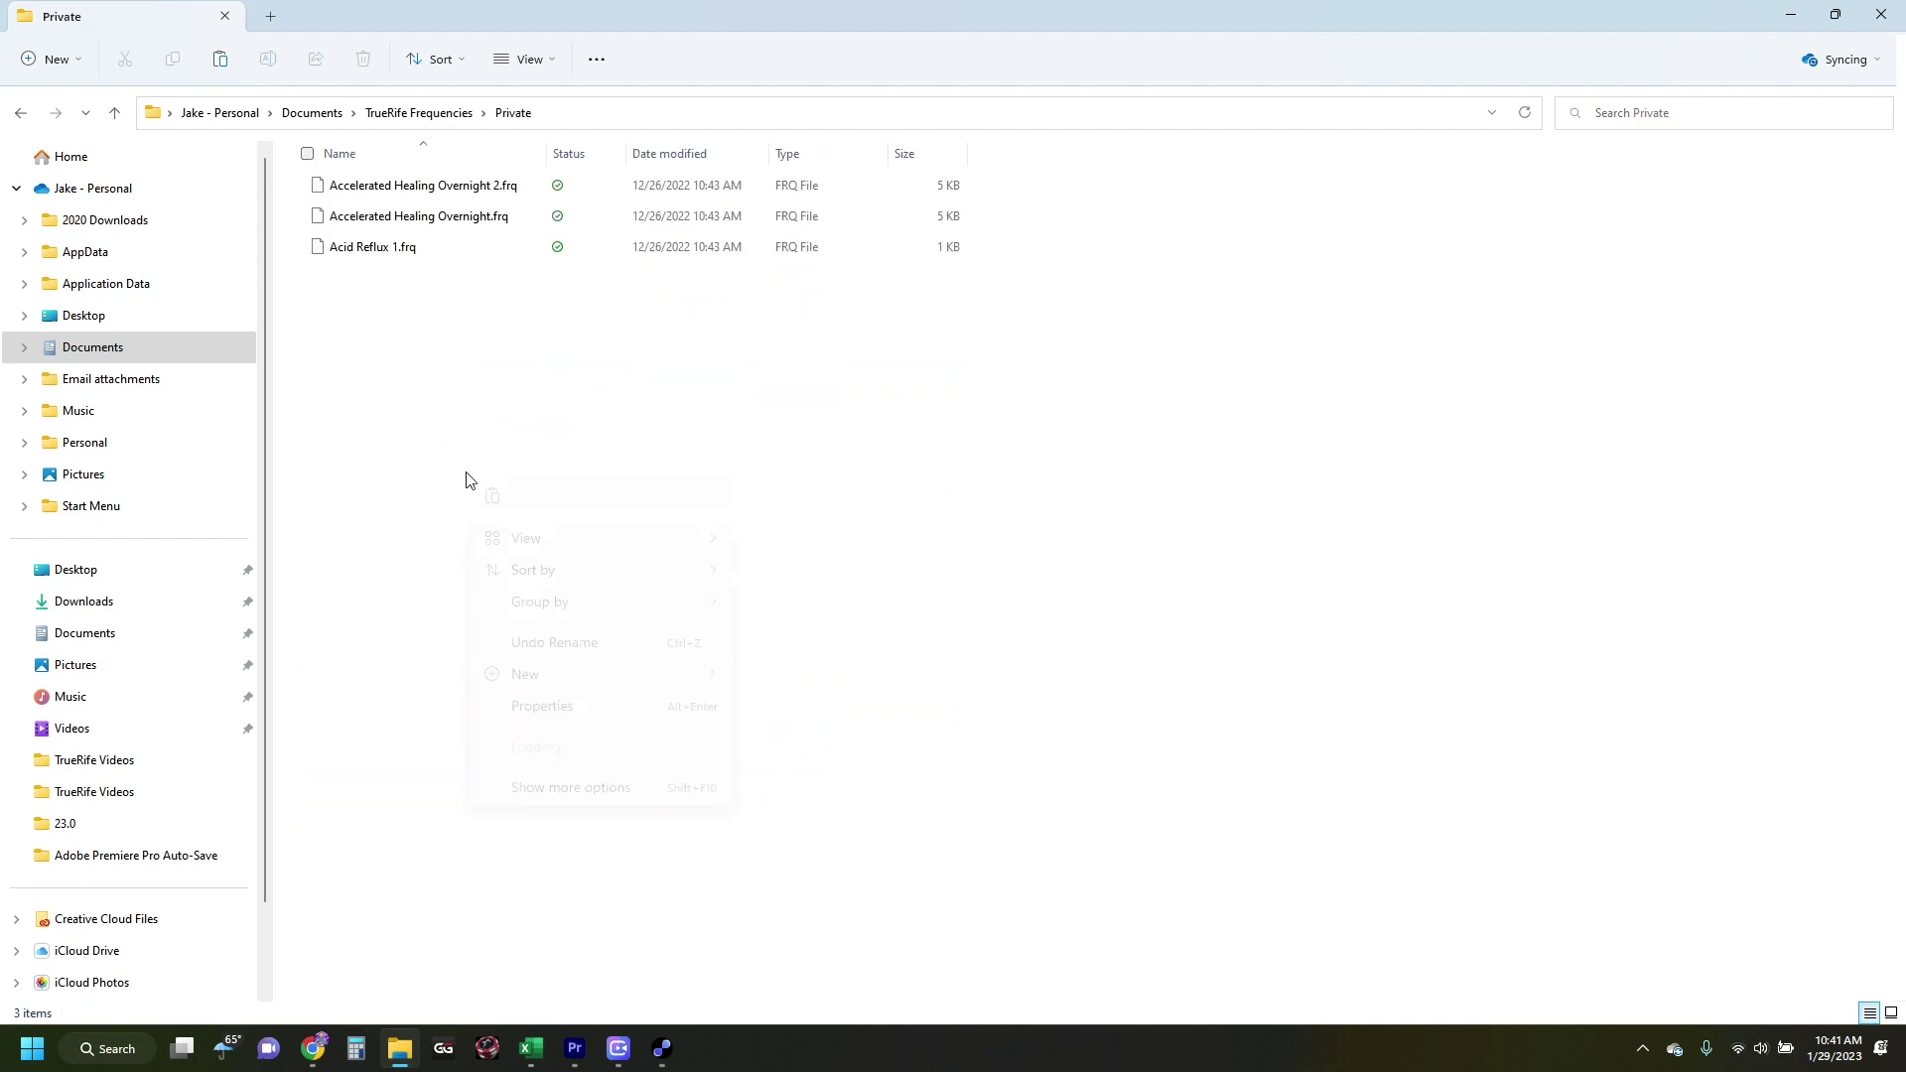
click(494, 498)
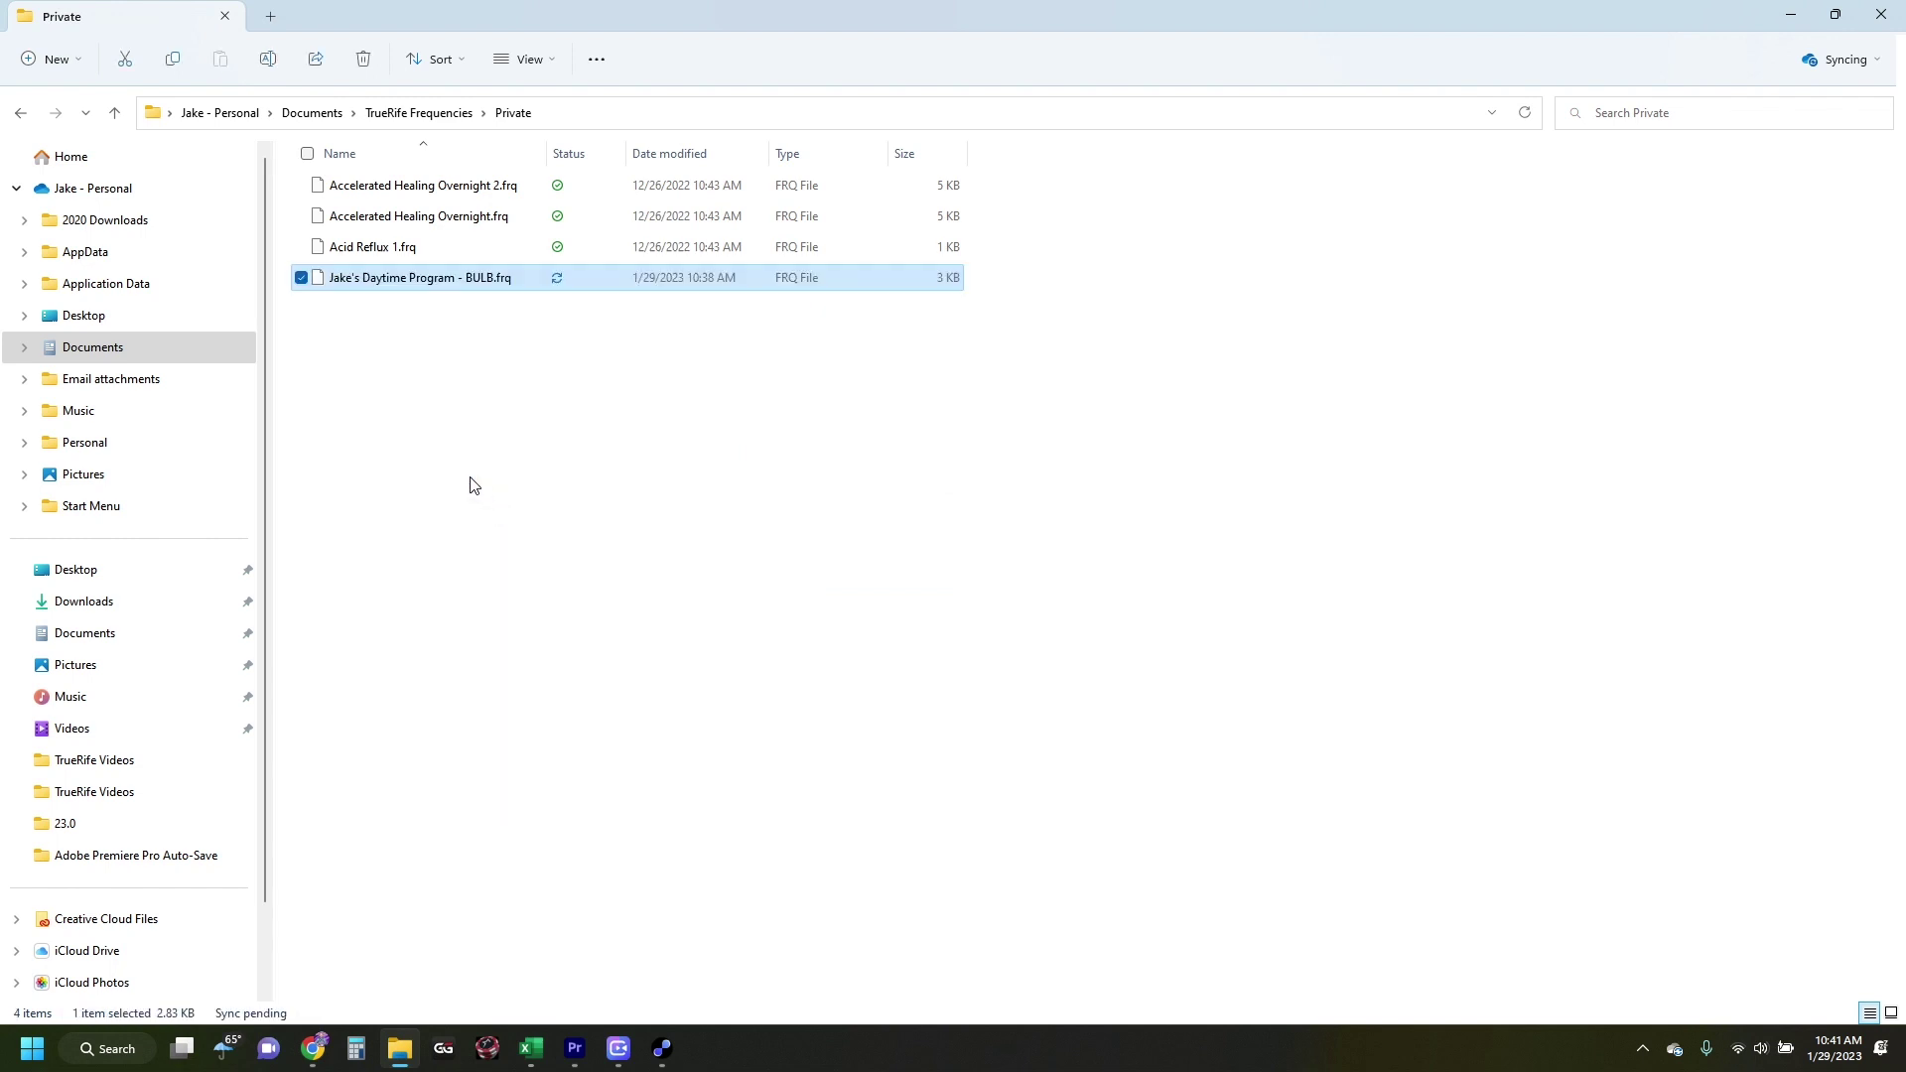
click(412, 319)
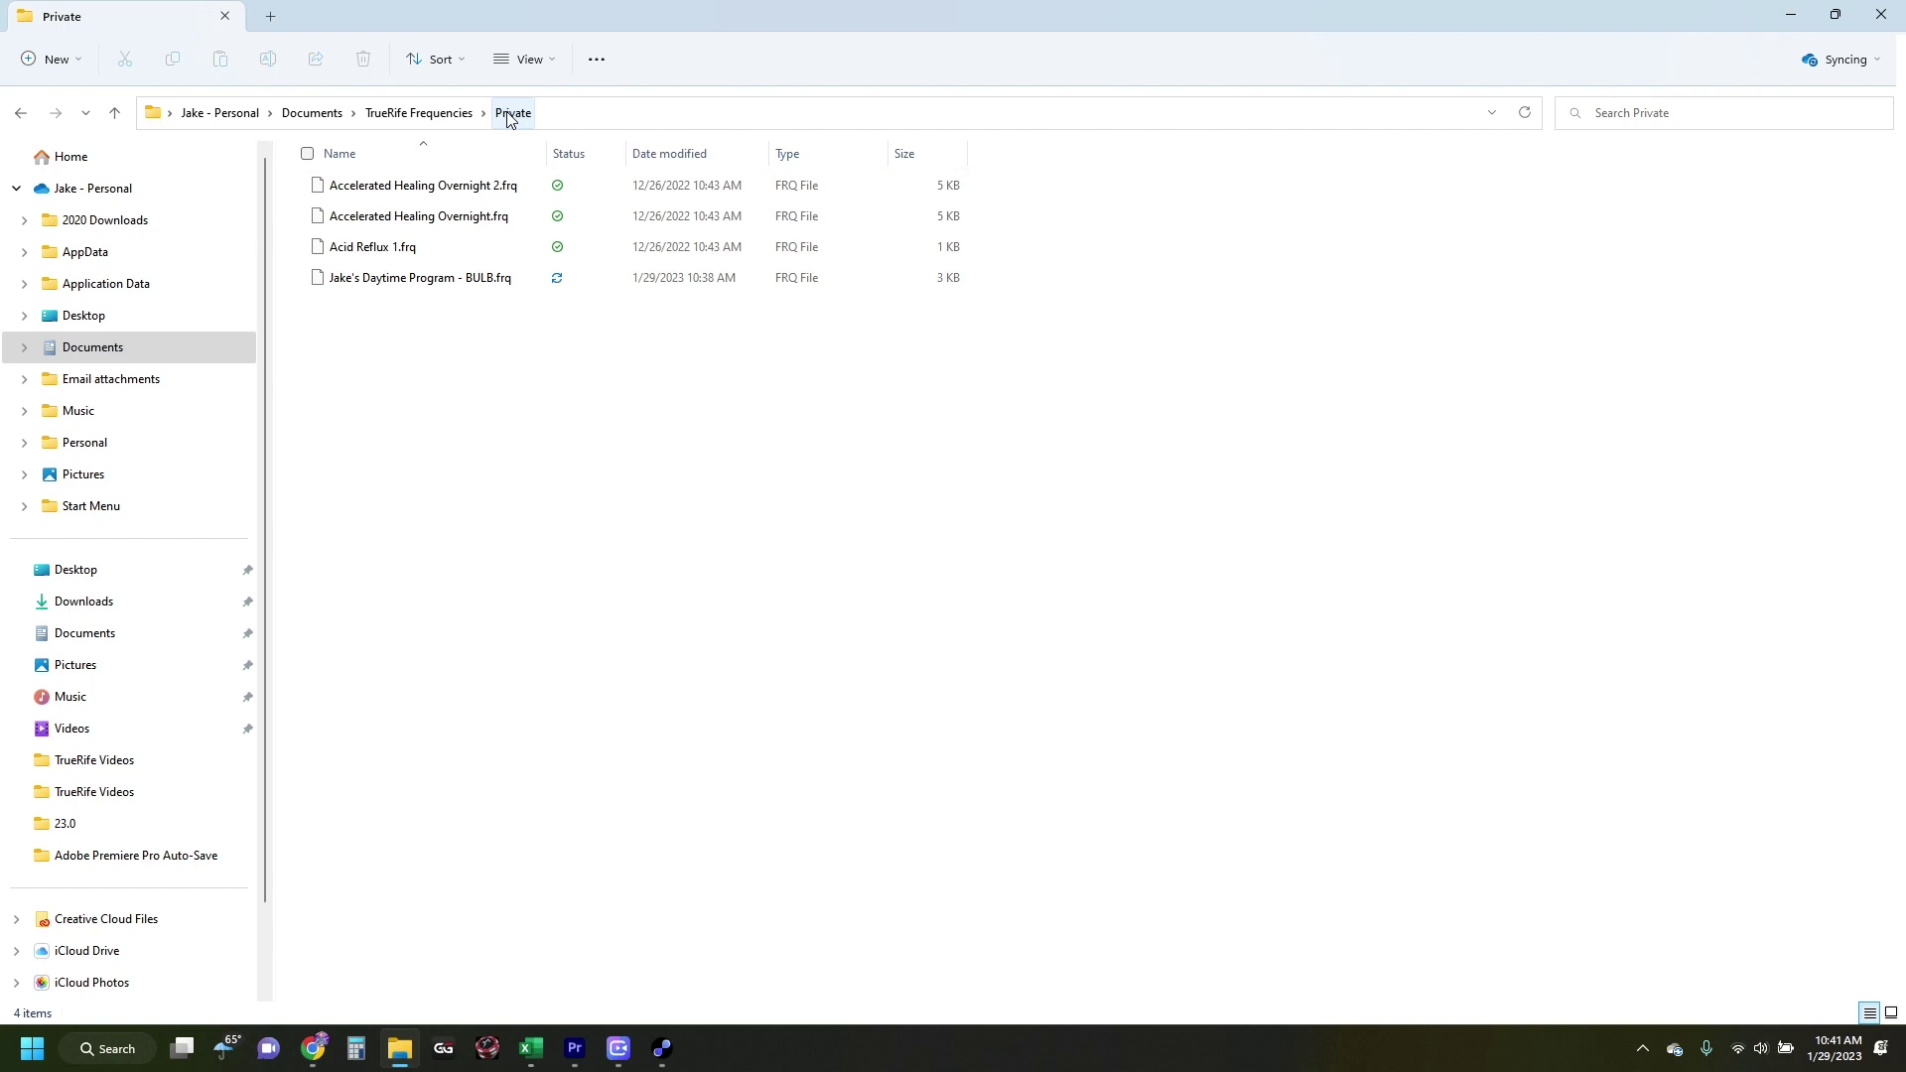
- Switch to the f100 program, check the Private folder's contents in the open-program dialog, and close the dialog without opening anything
click(662, 1048)
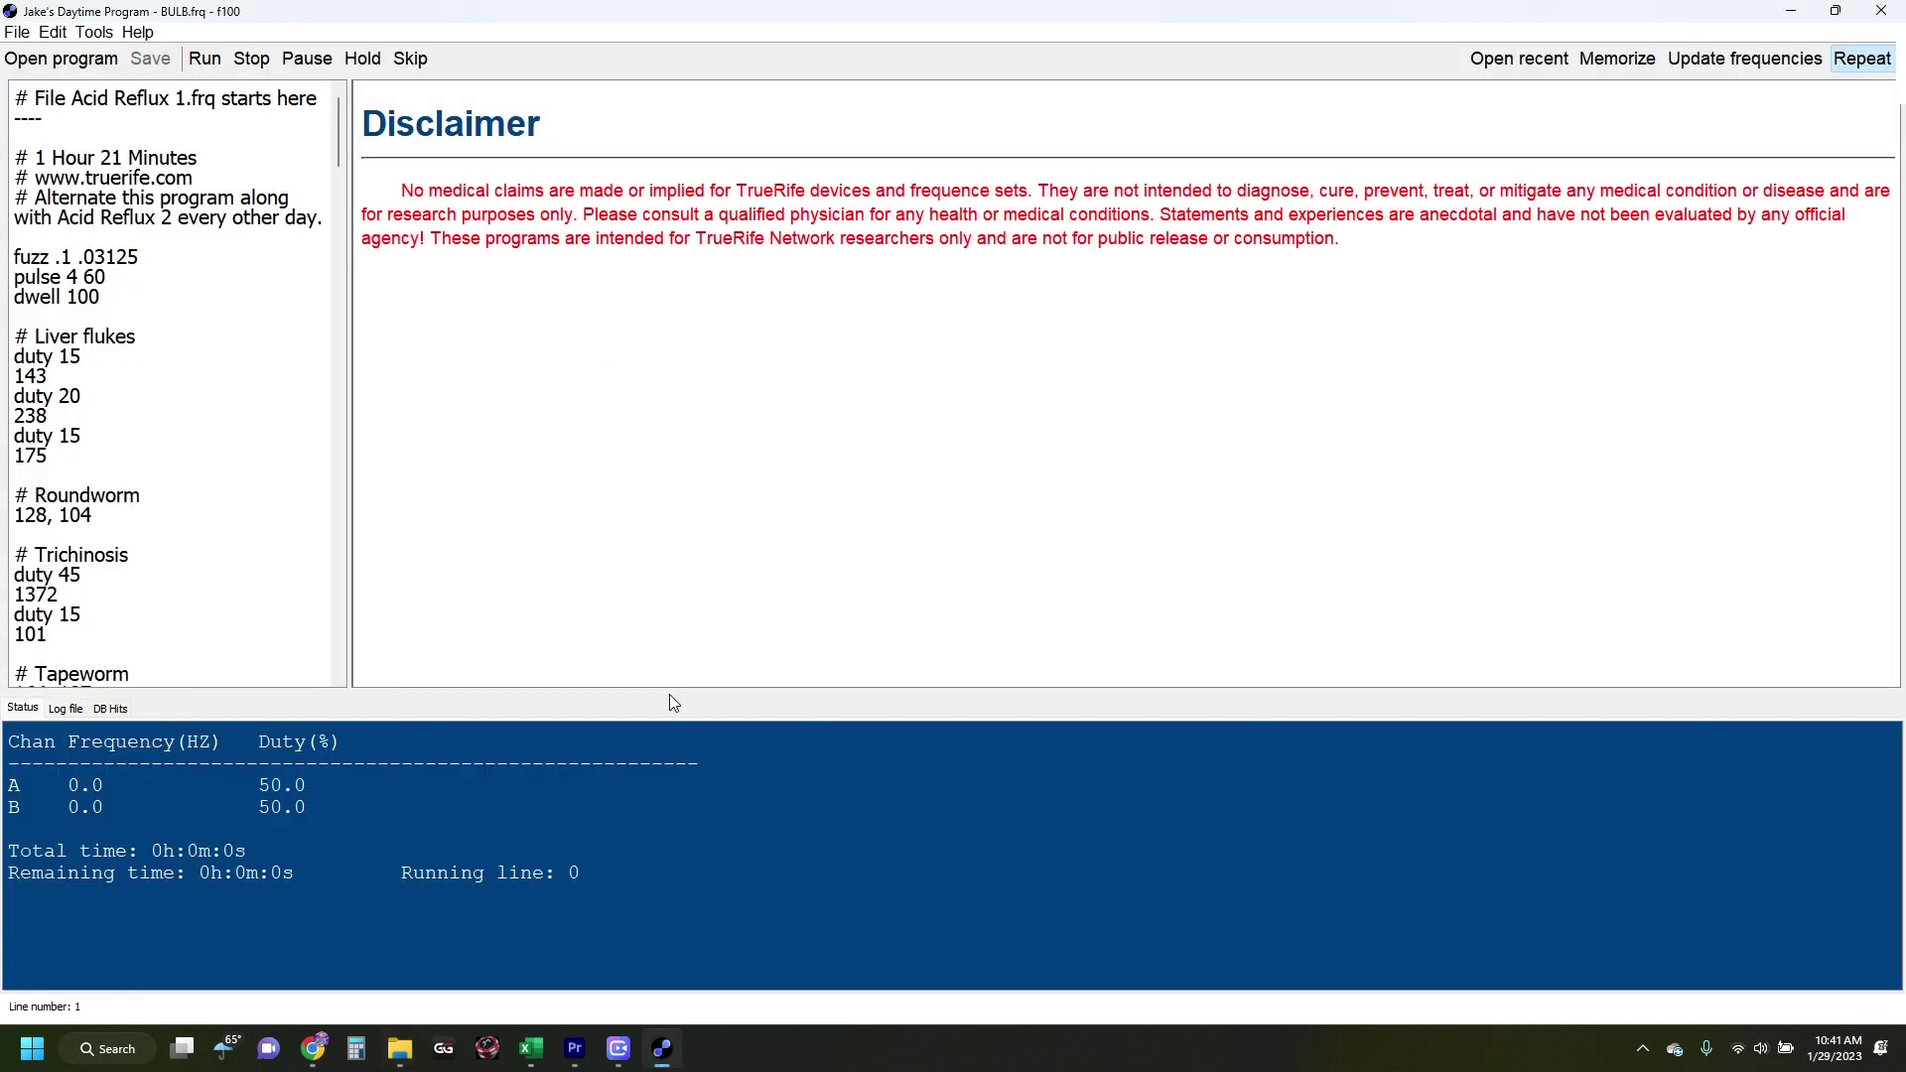
click(57, 62)
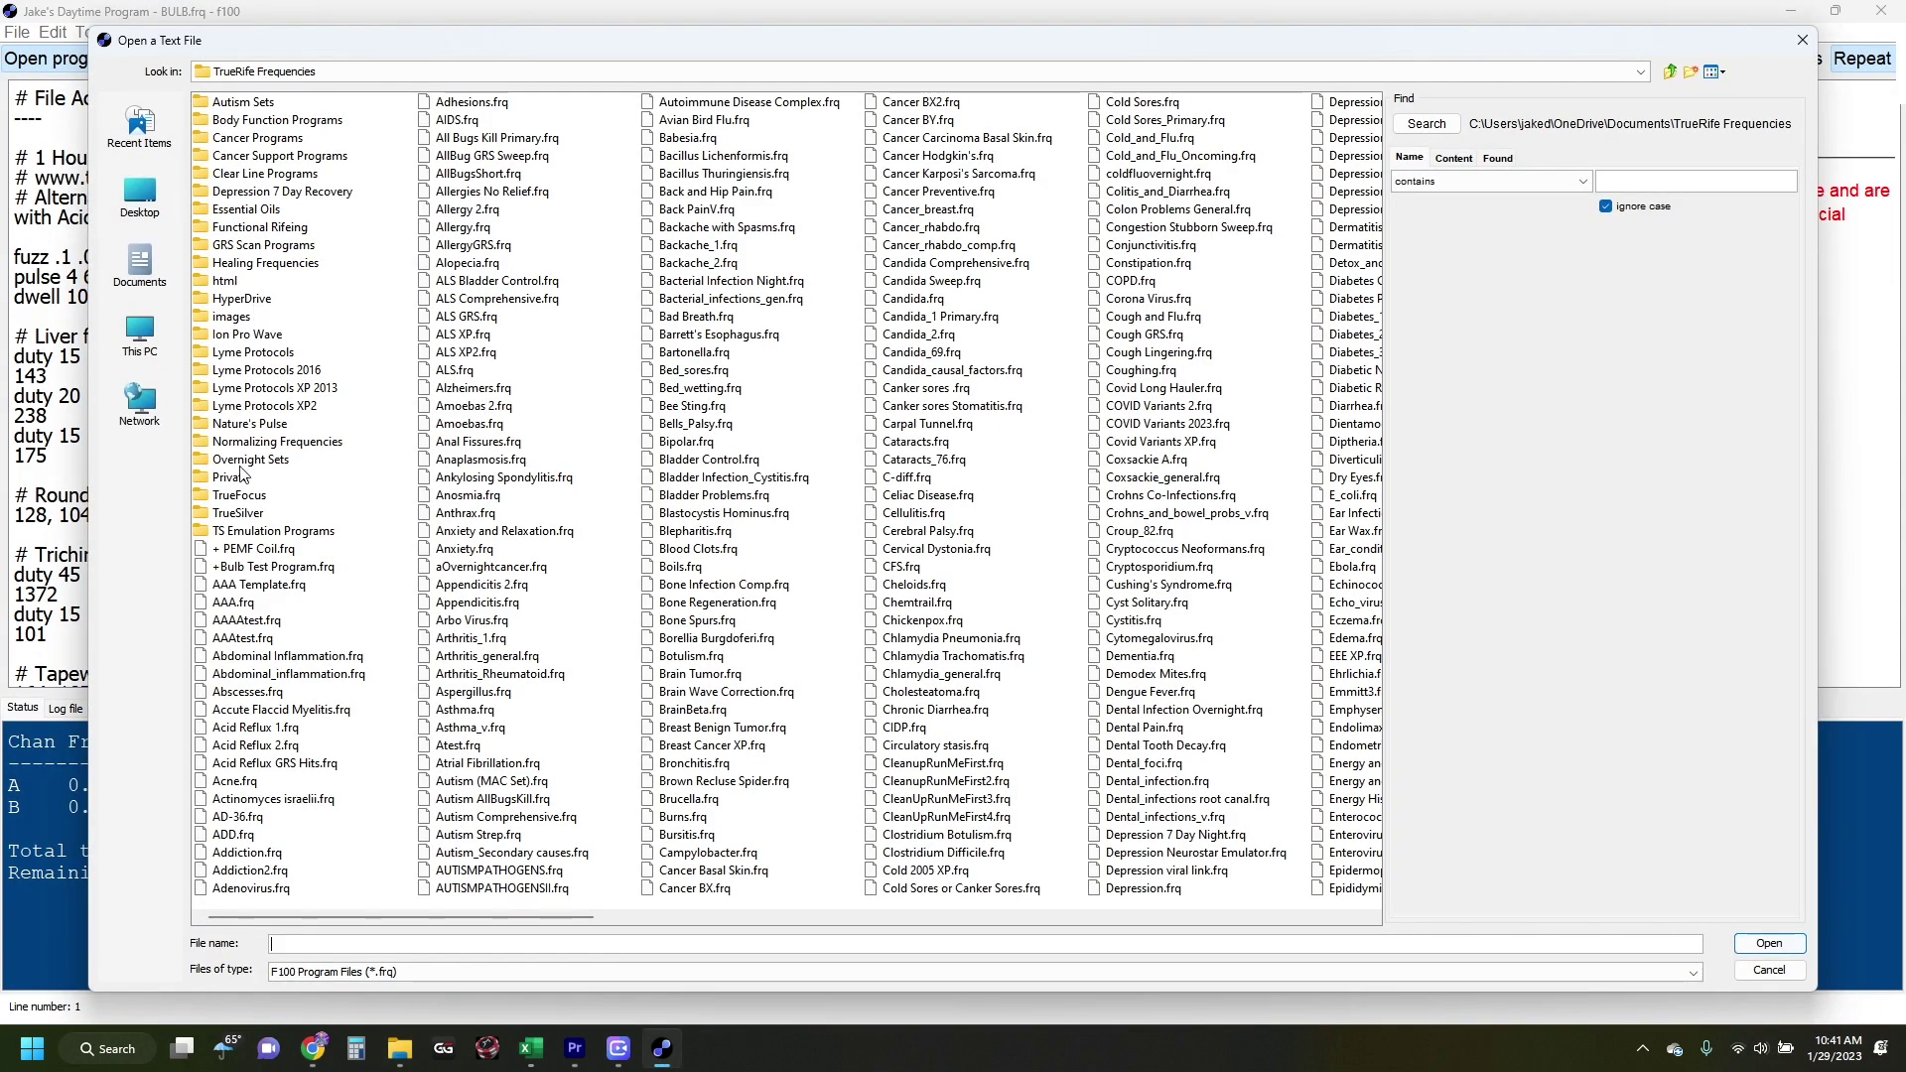
double_click(232, 479)
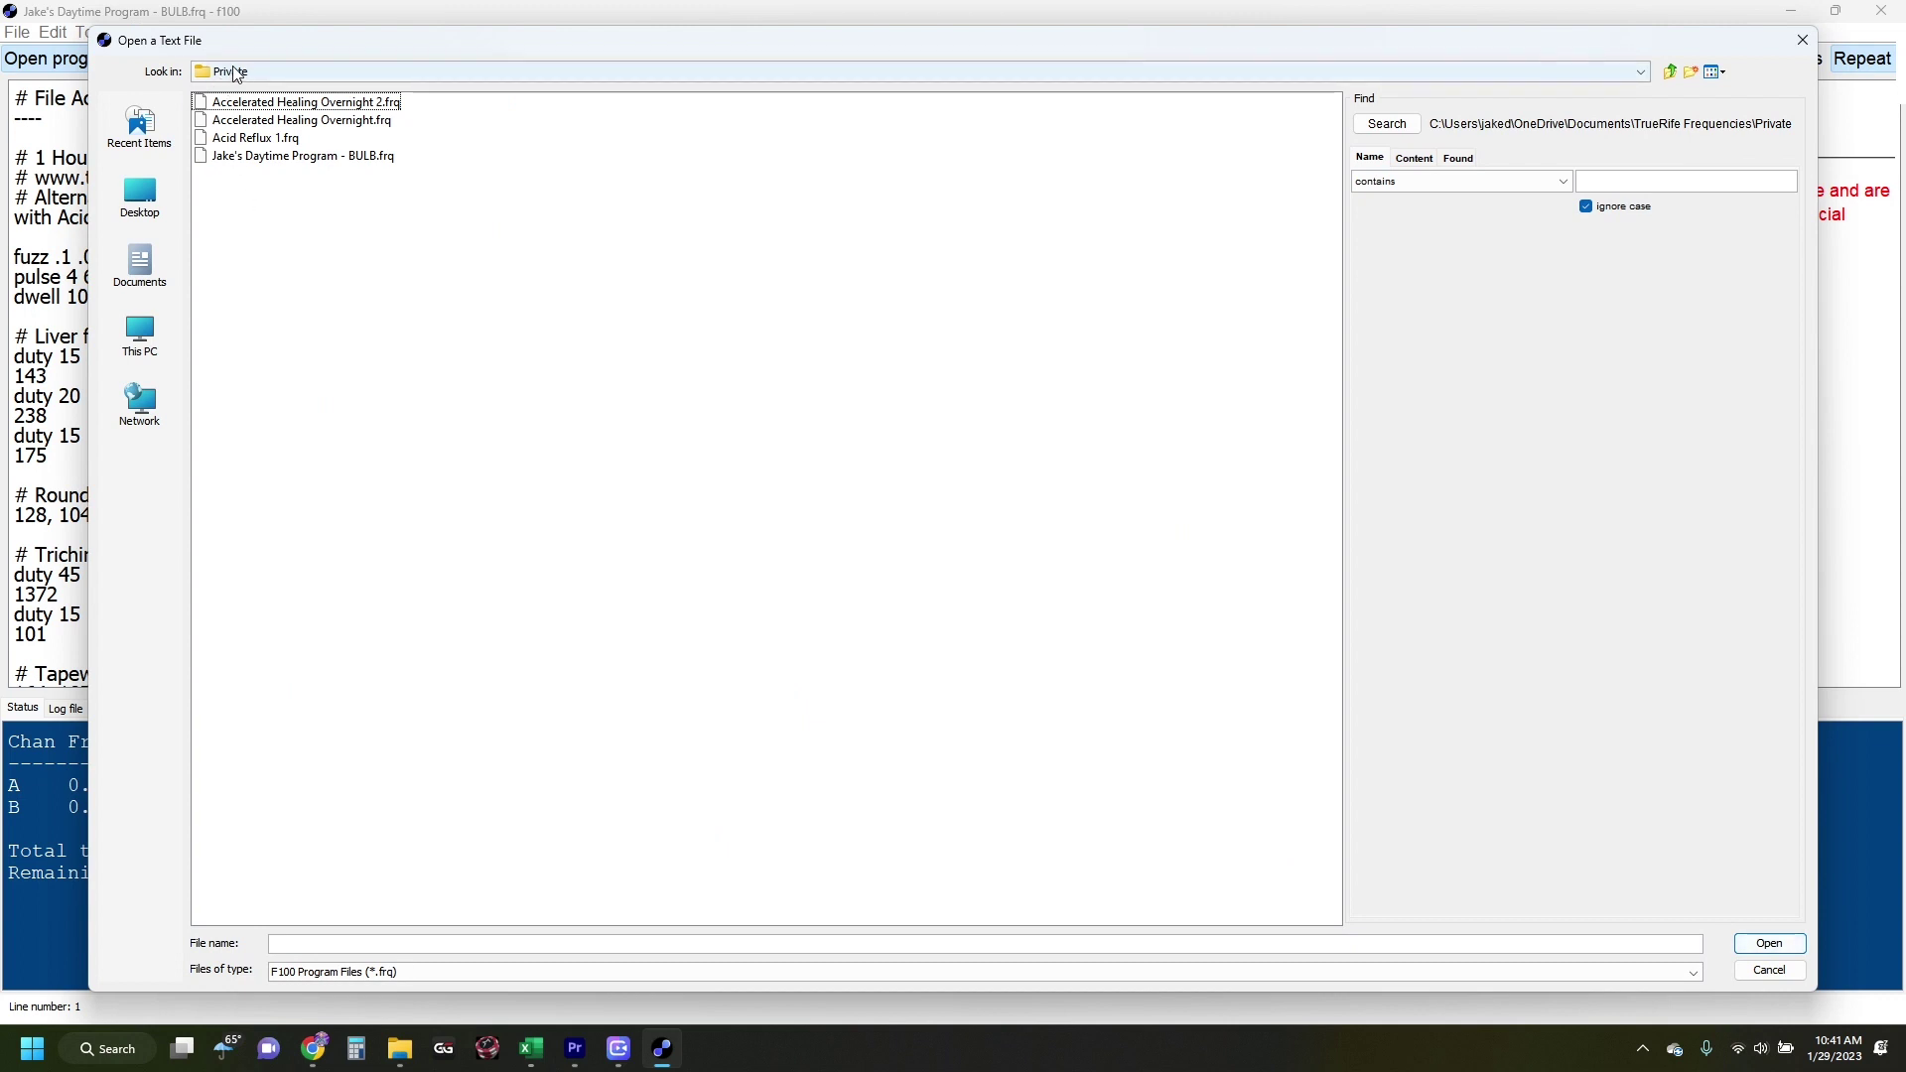
click(1802, 41)
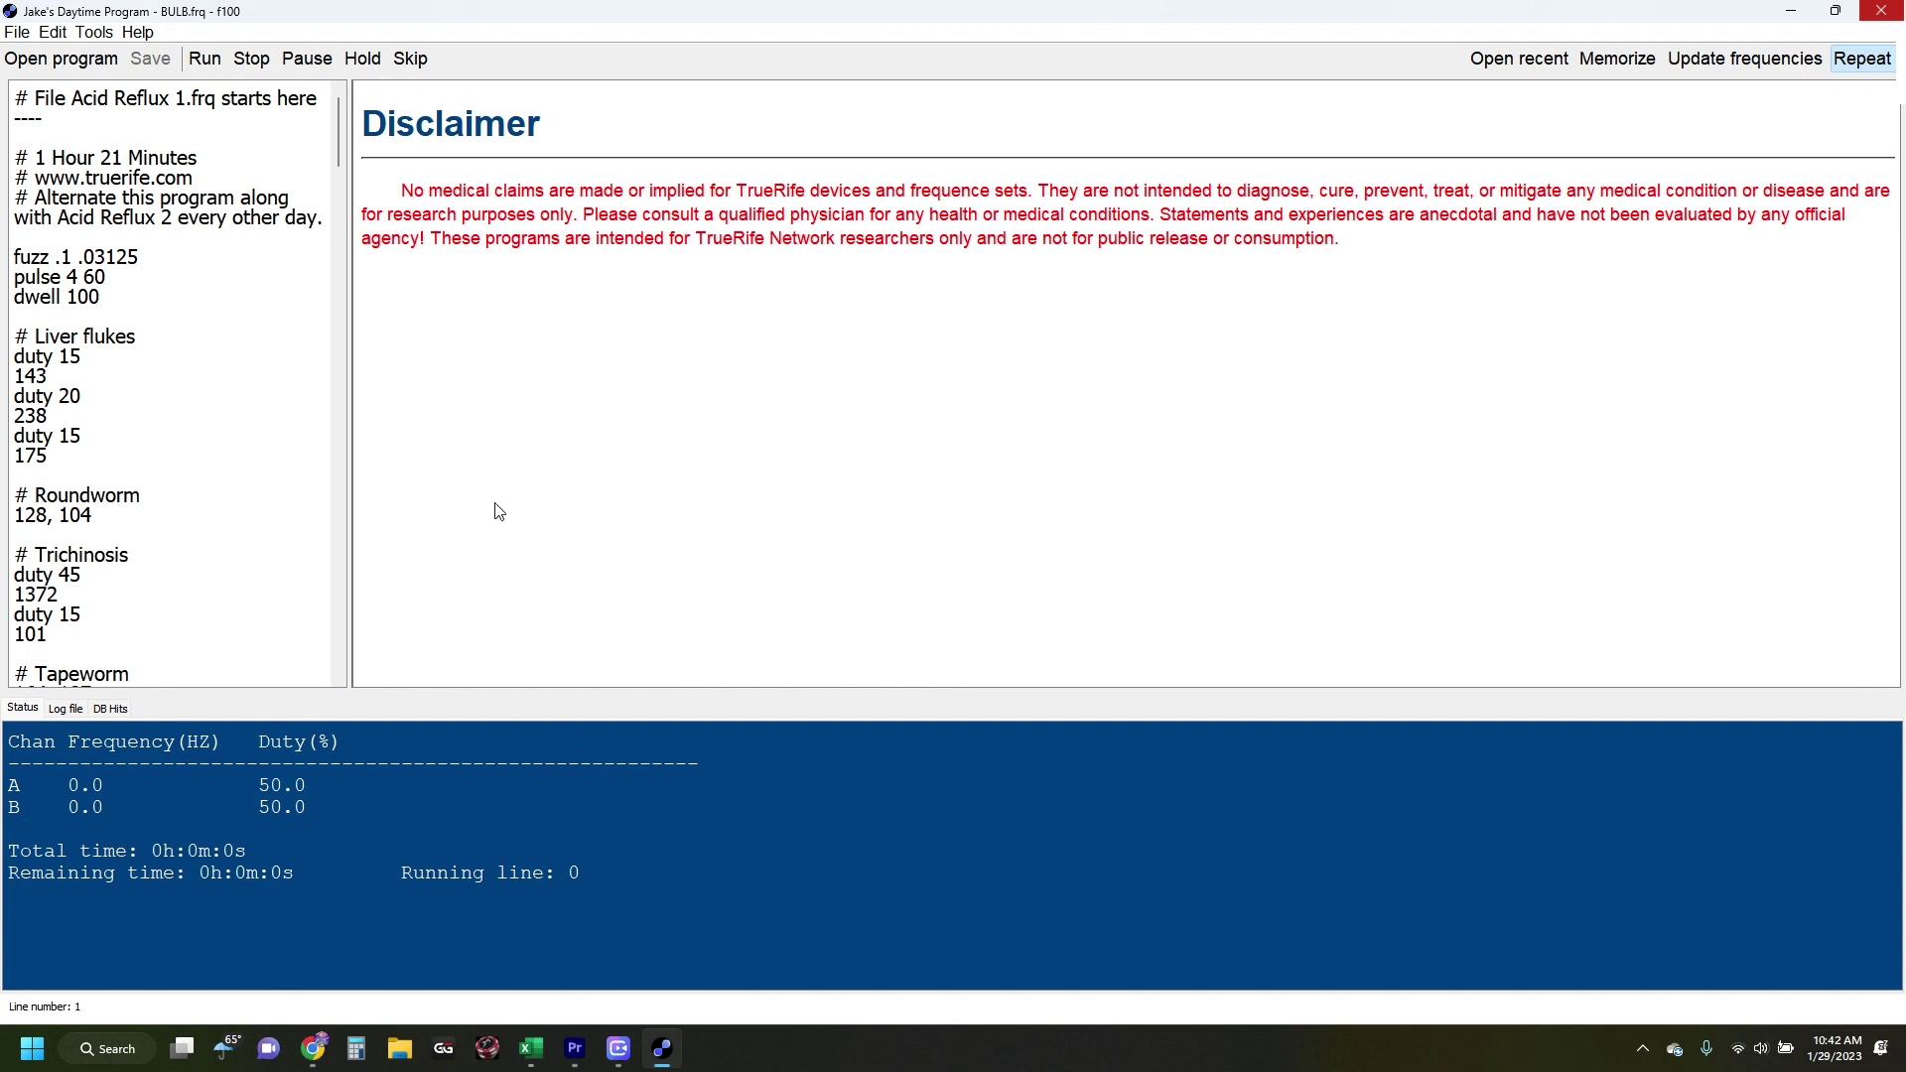
- Switch to File Explorer and open the TrueRife Frequencies folder in Documents again
click(399, 1048)
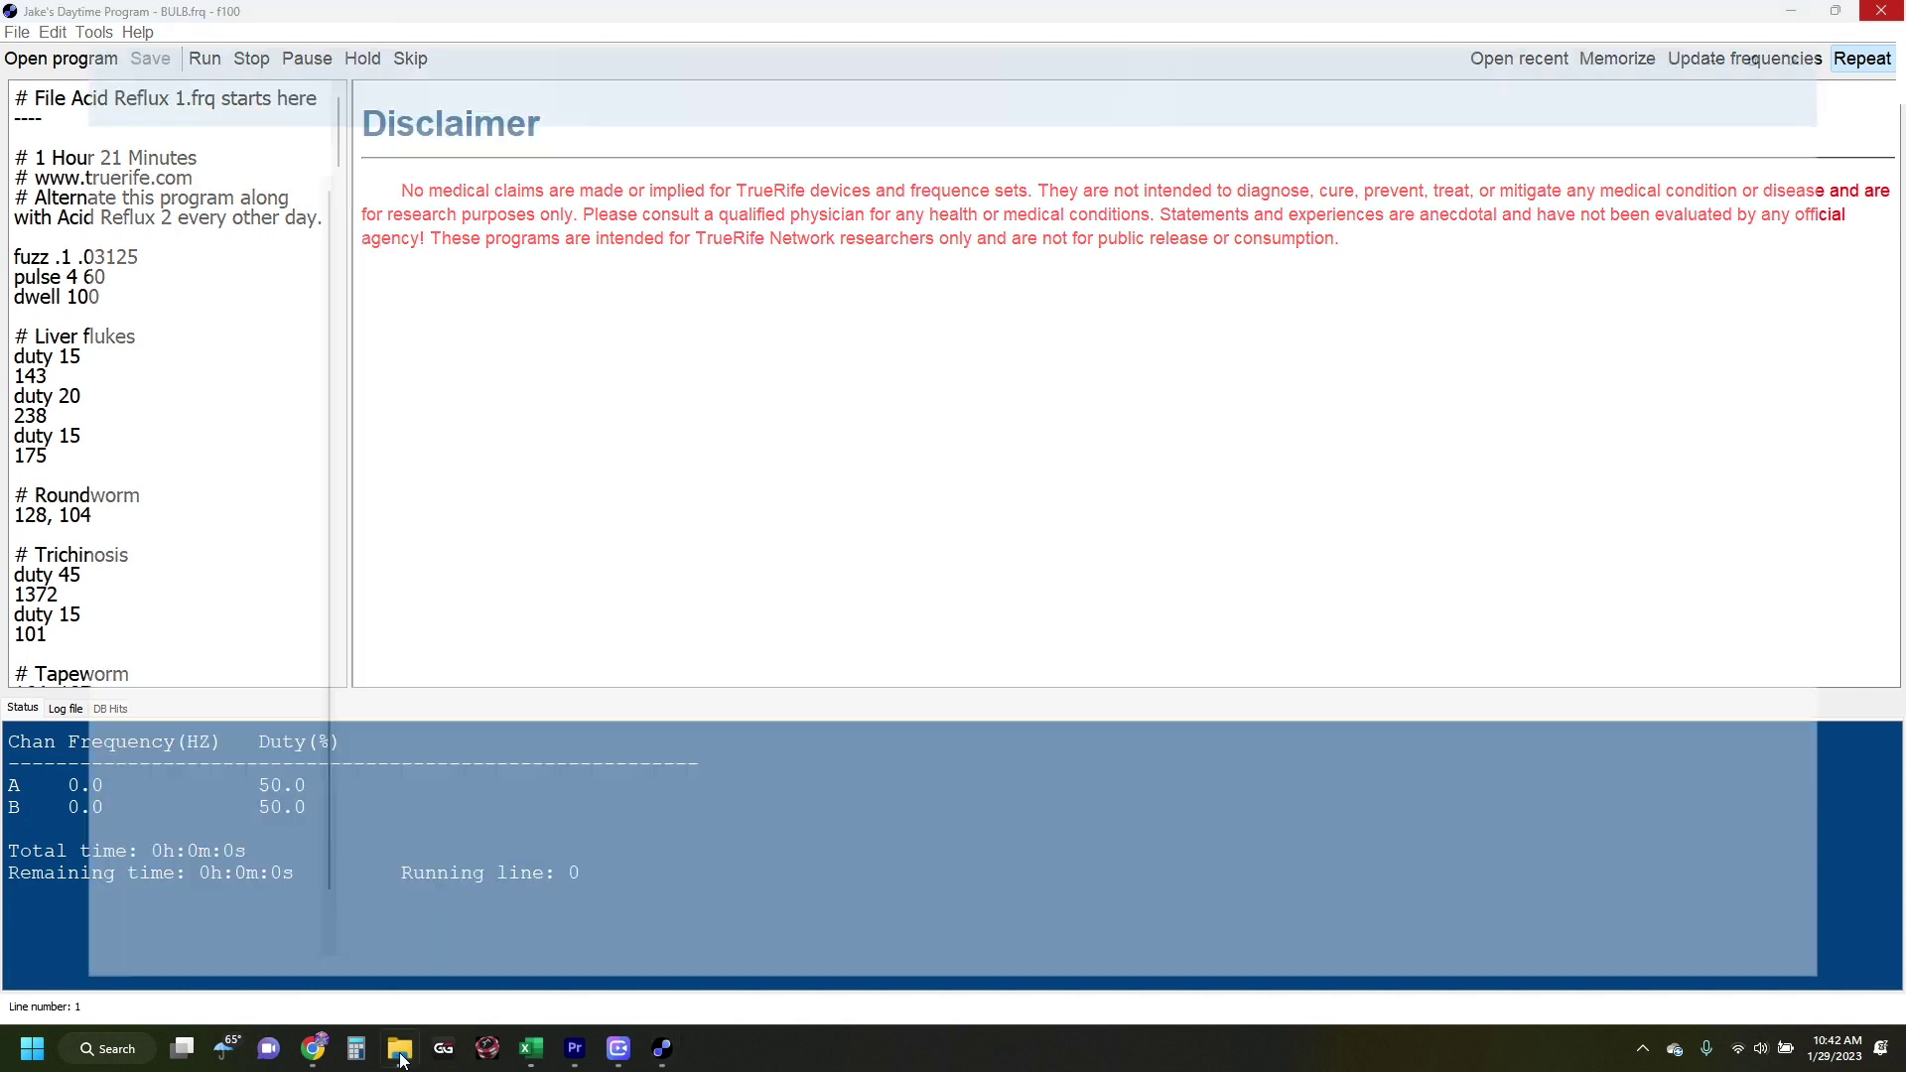
click(88, 355)
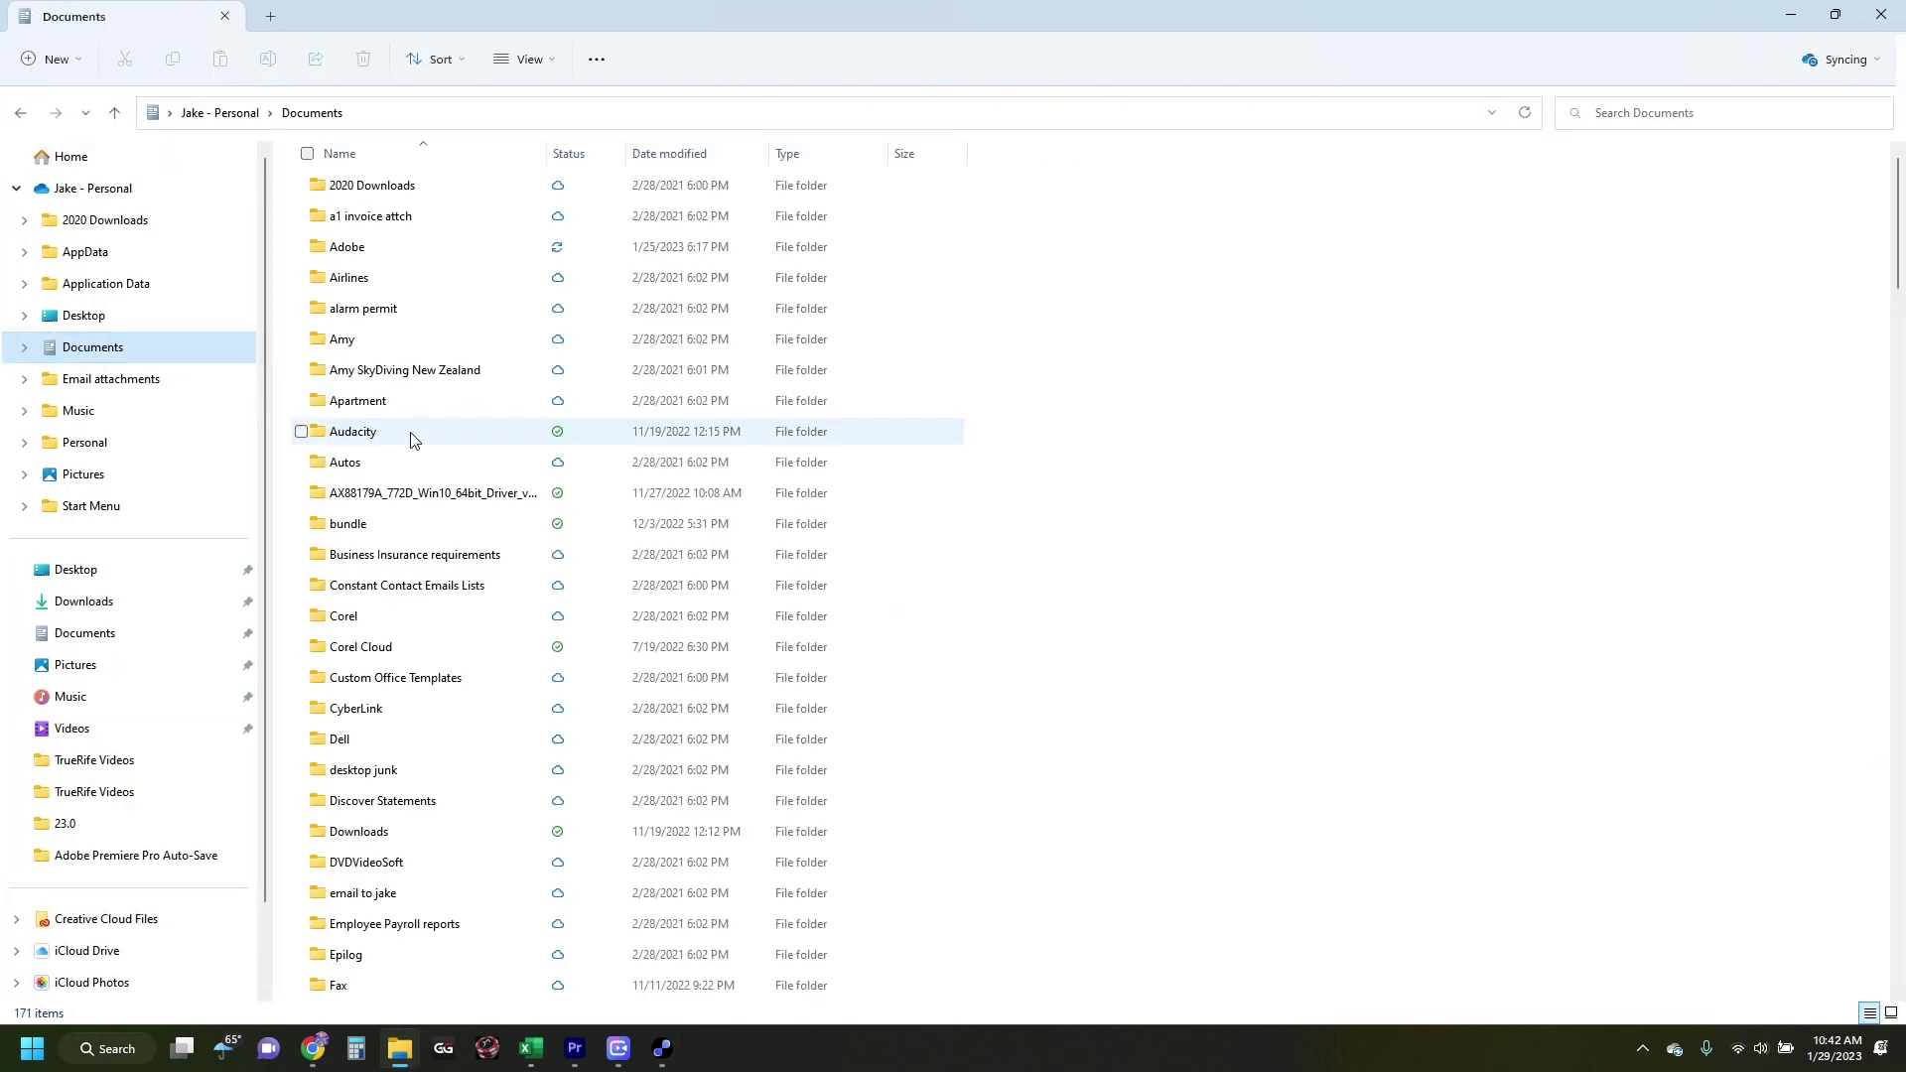
scroll(412, 620, down, 15)
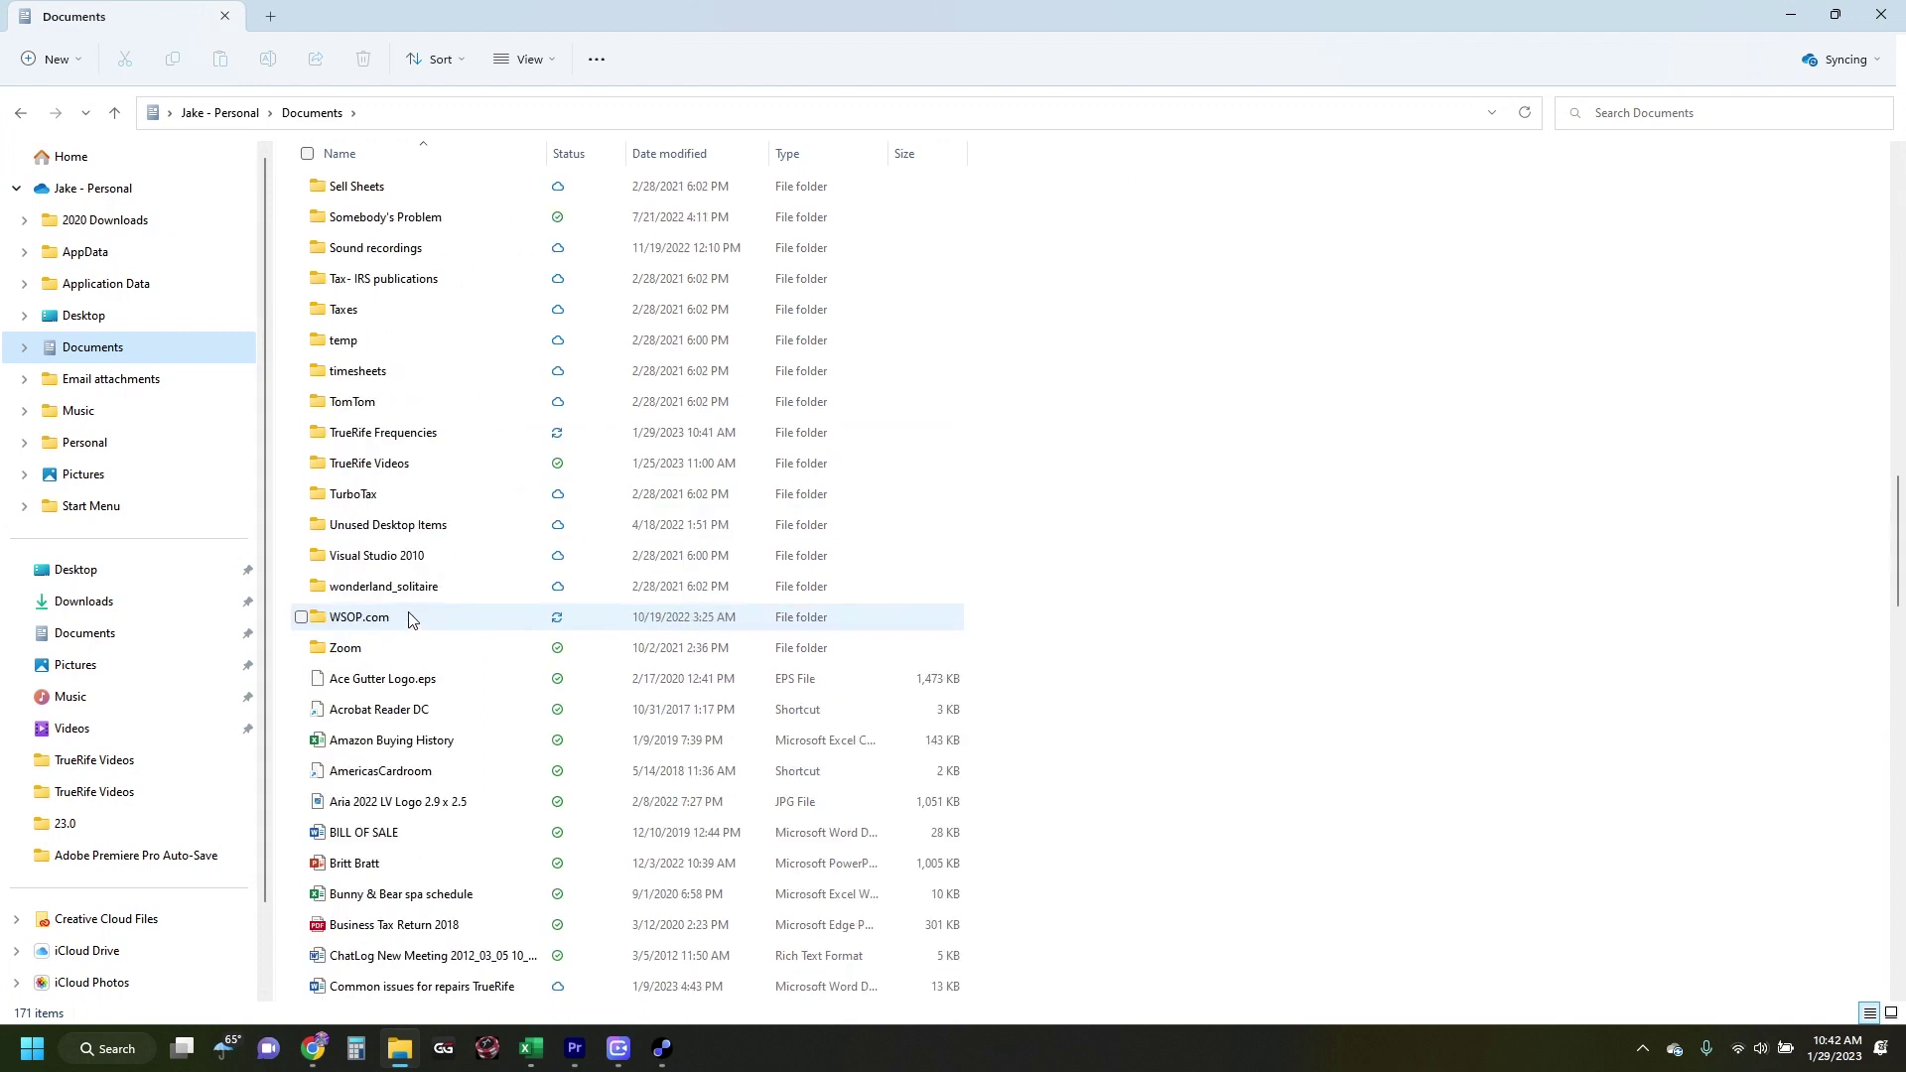
double_click(377, 433)
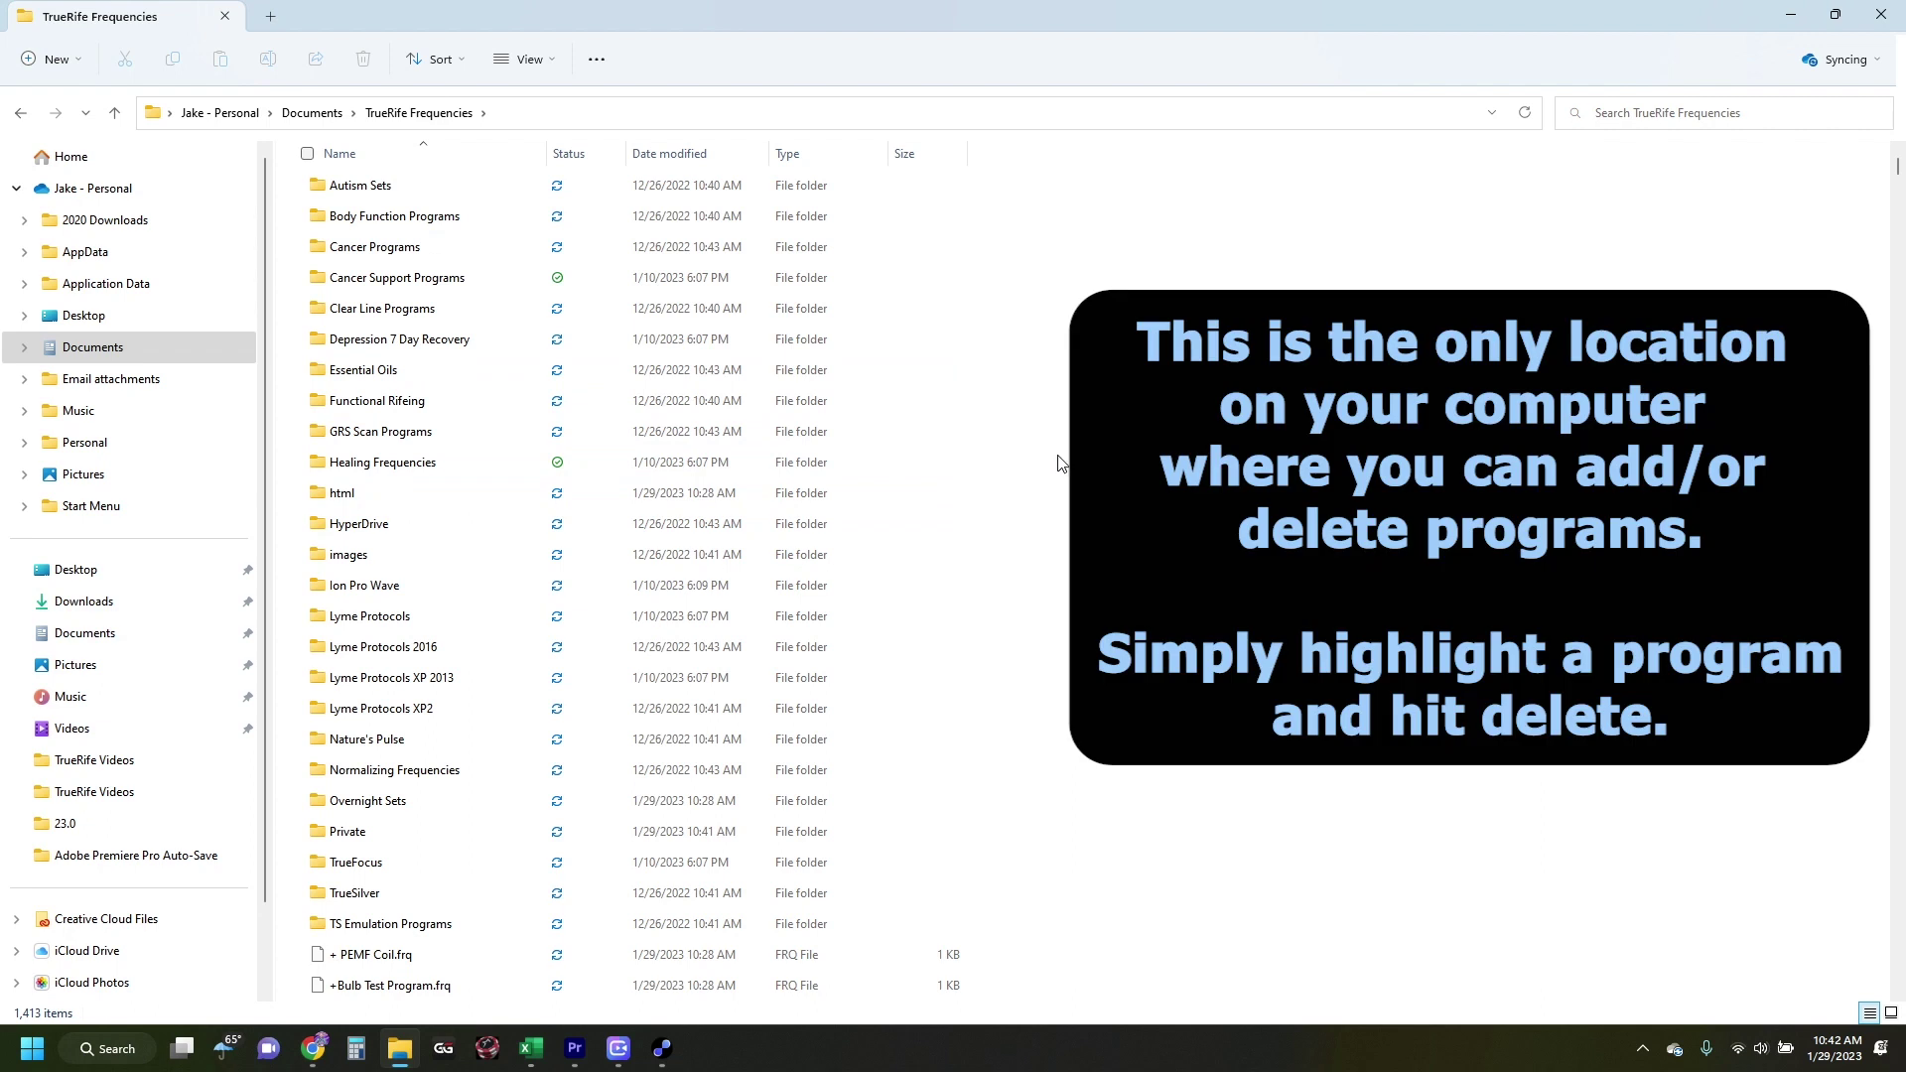
- Select Abscesses.frq, Acid Reflux 1.frq and Addiction.frq together in the TrueRife Frequencies folder and copy them
scroll(500, 557, down, 8)
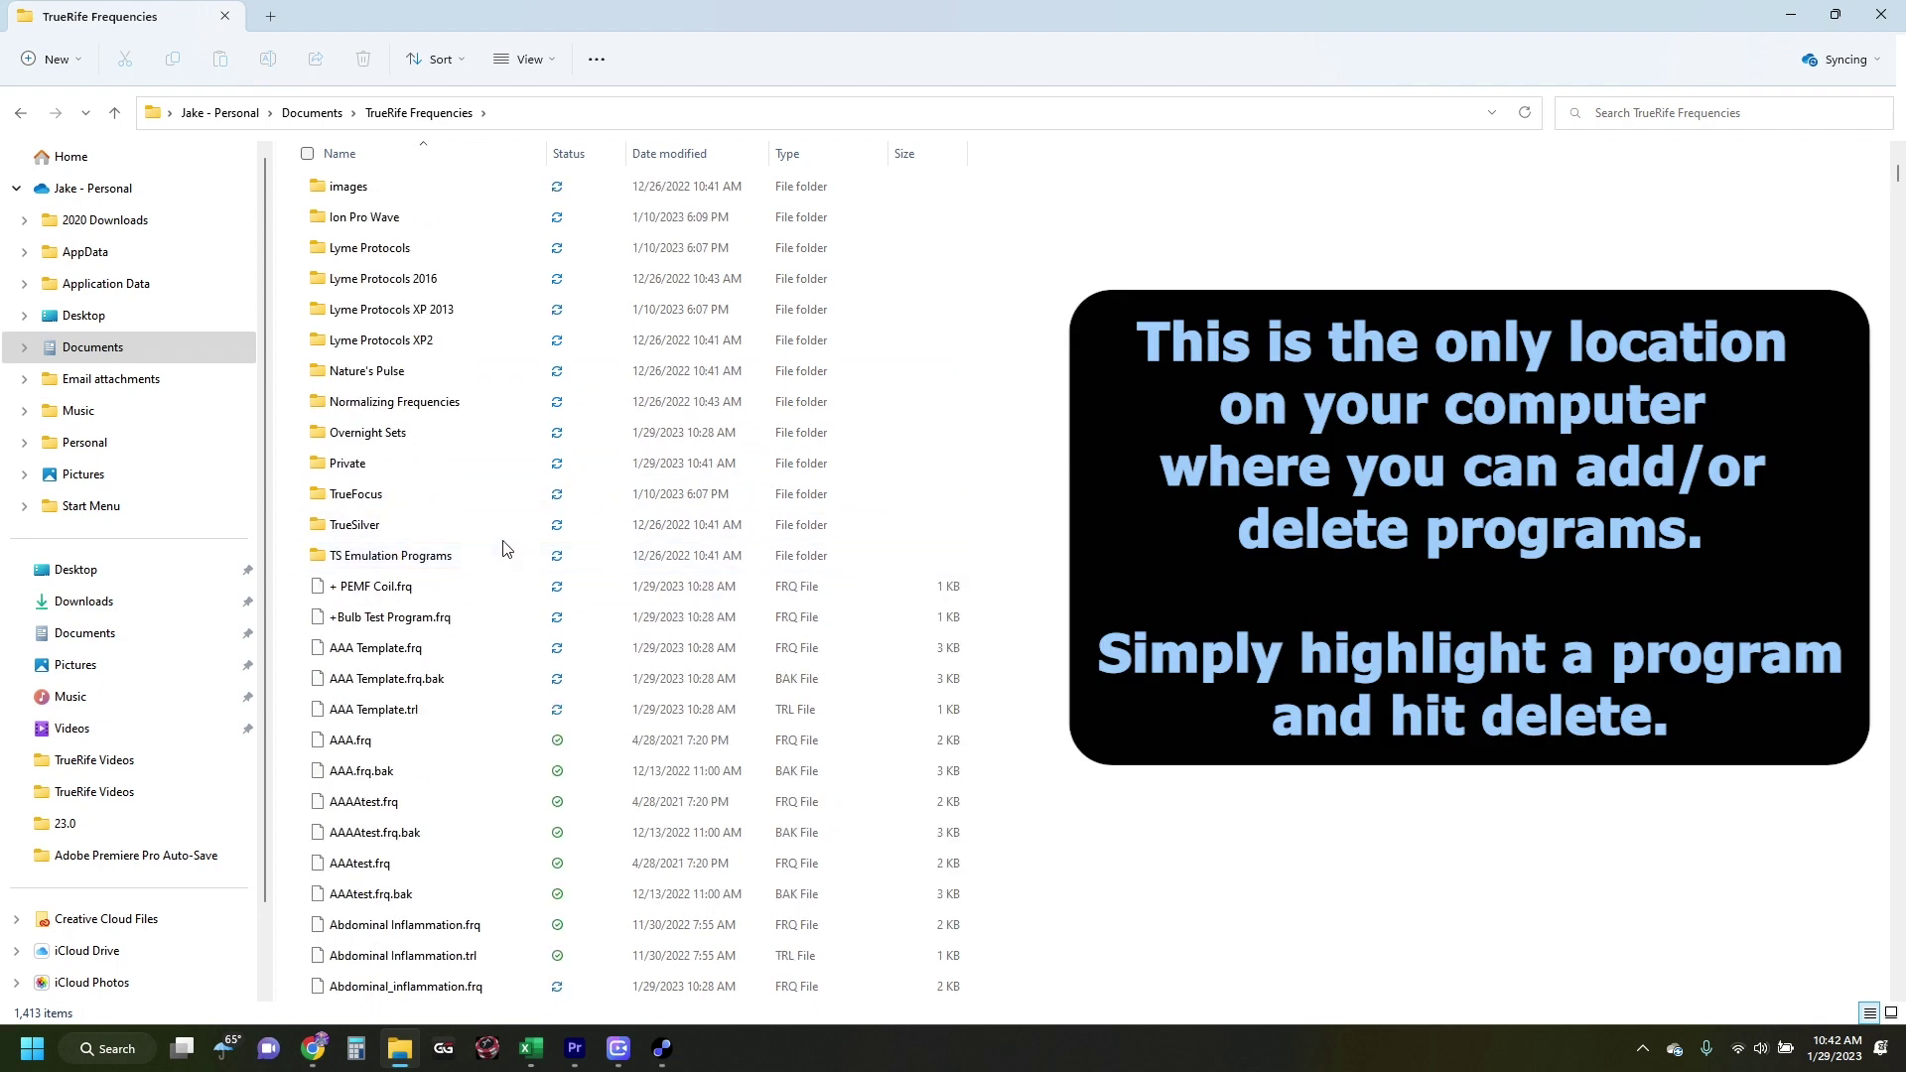
click(364, 685)
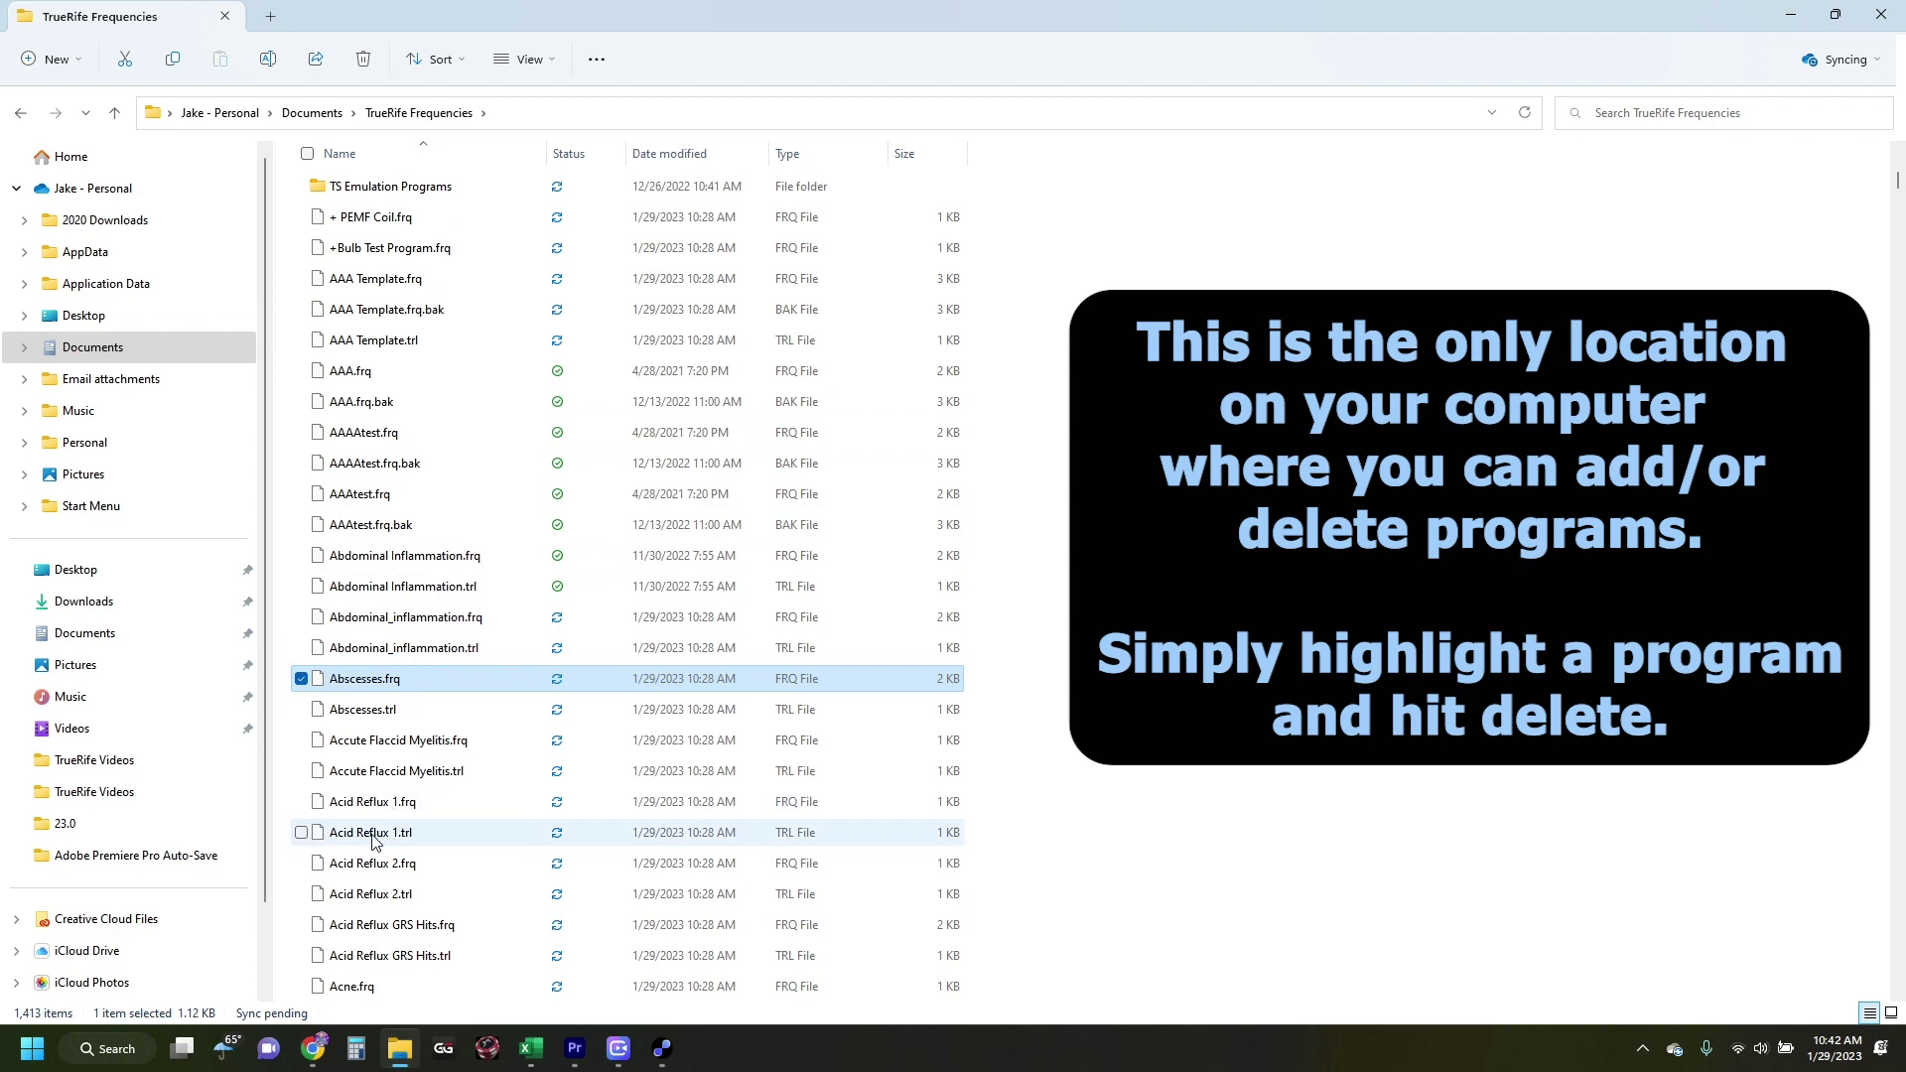
scroll(376, 714, down, 3)
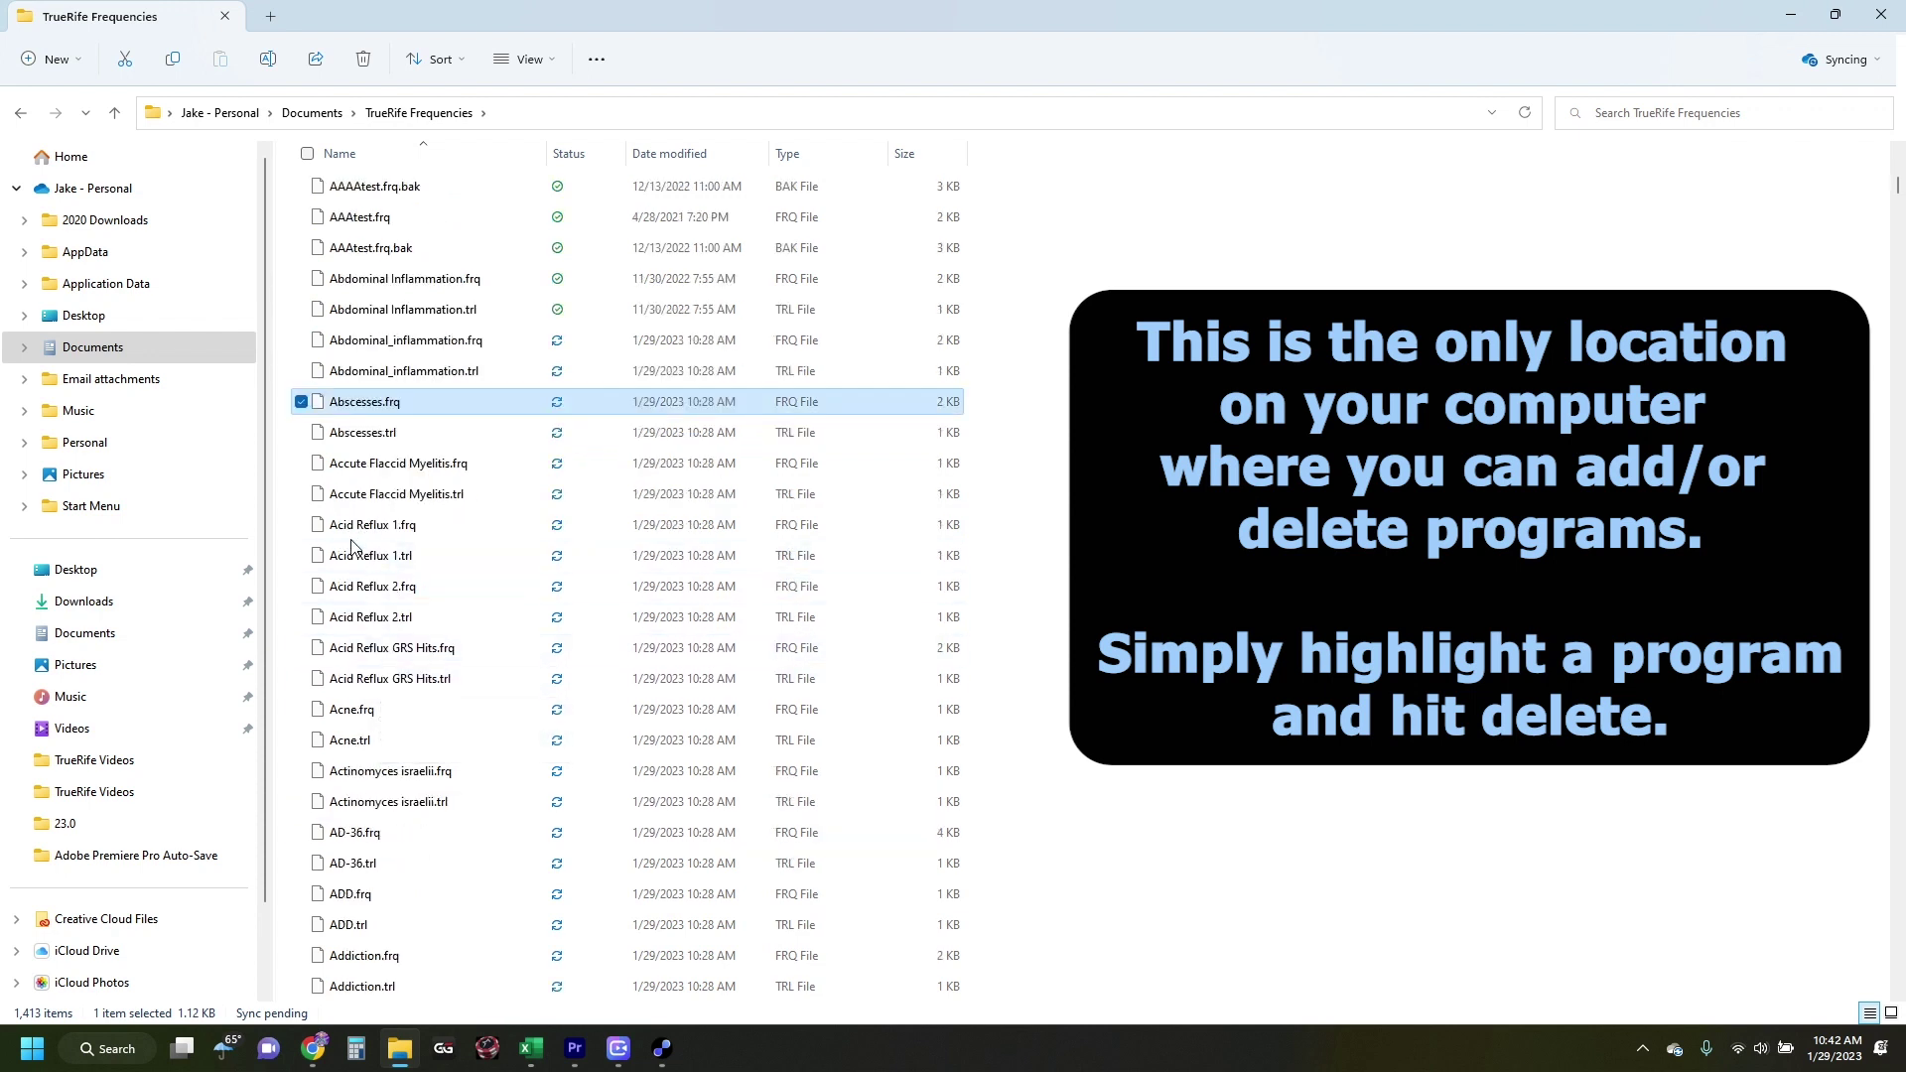
ctrl+click(357, 526)
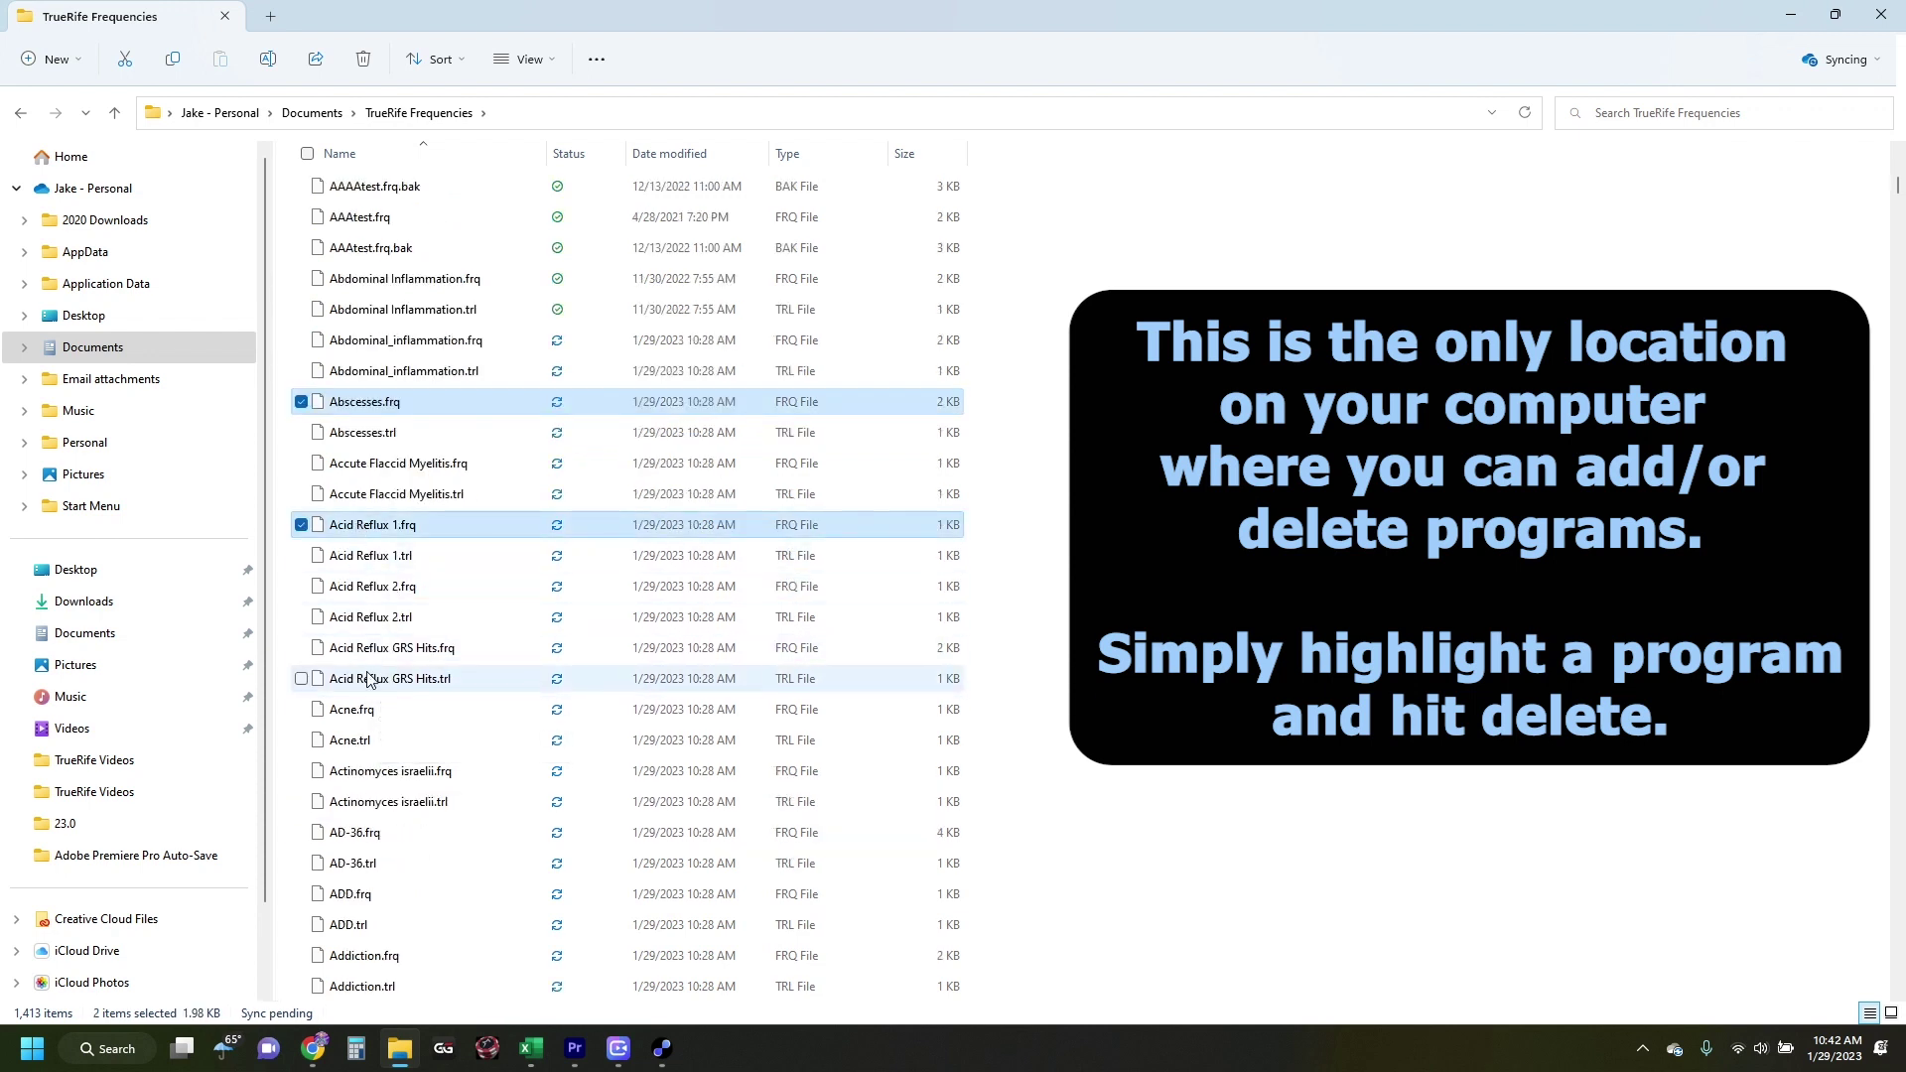
ctrl+click(372, 957)
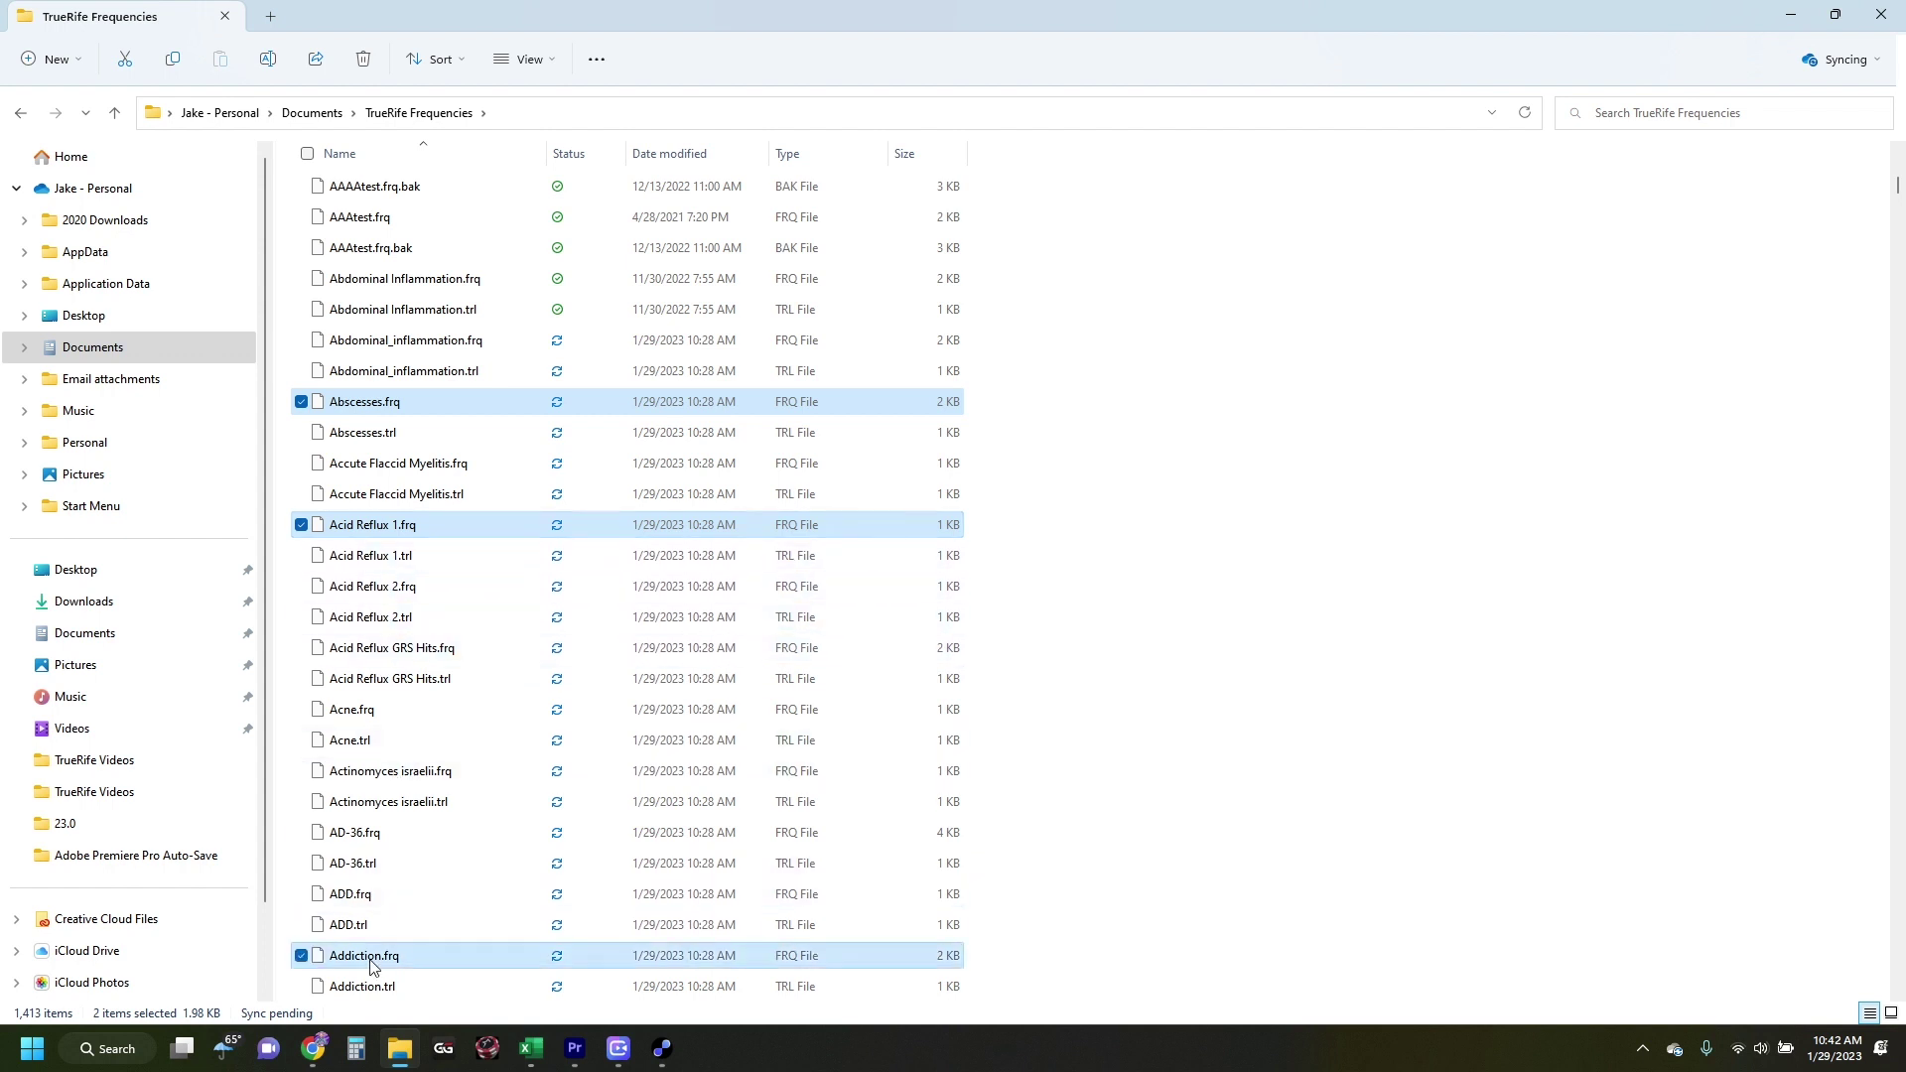
right_click(375, 528)
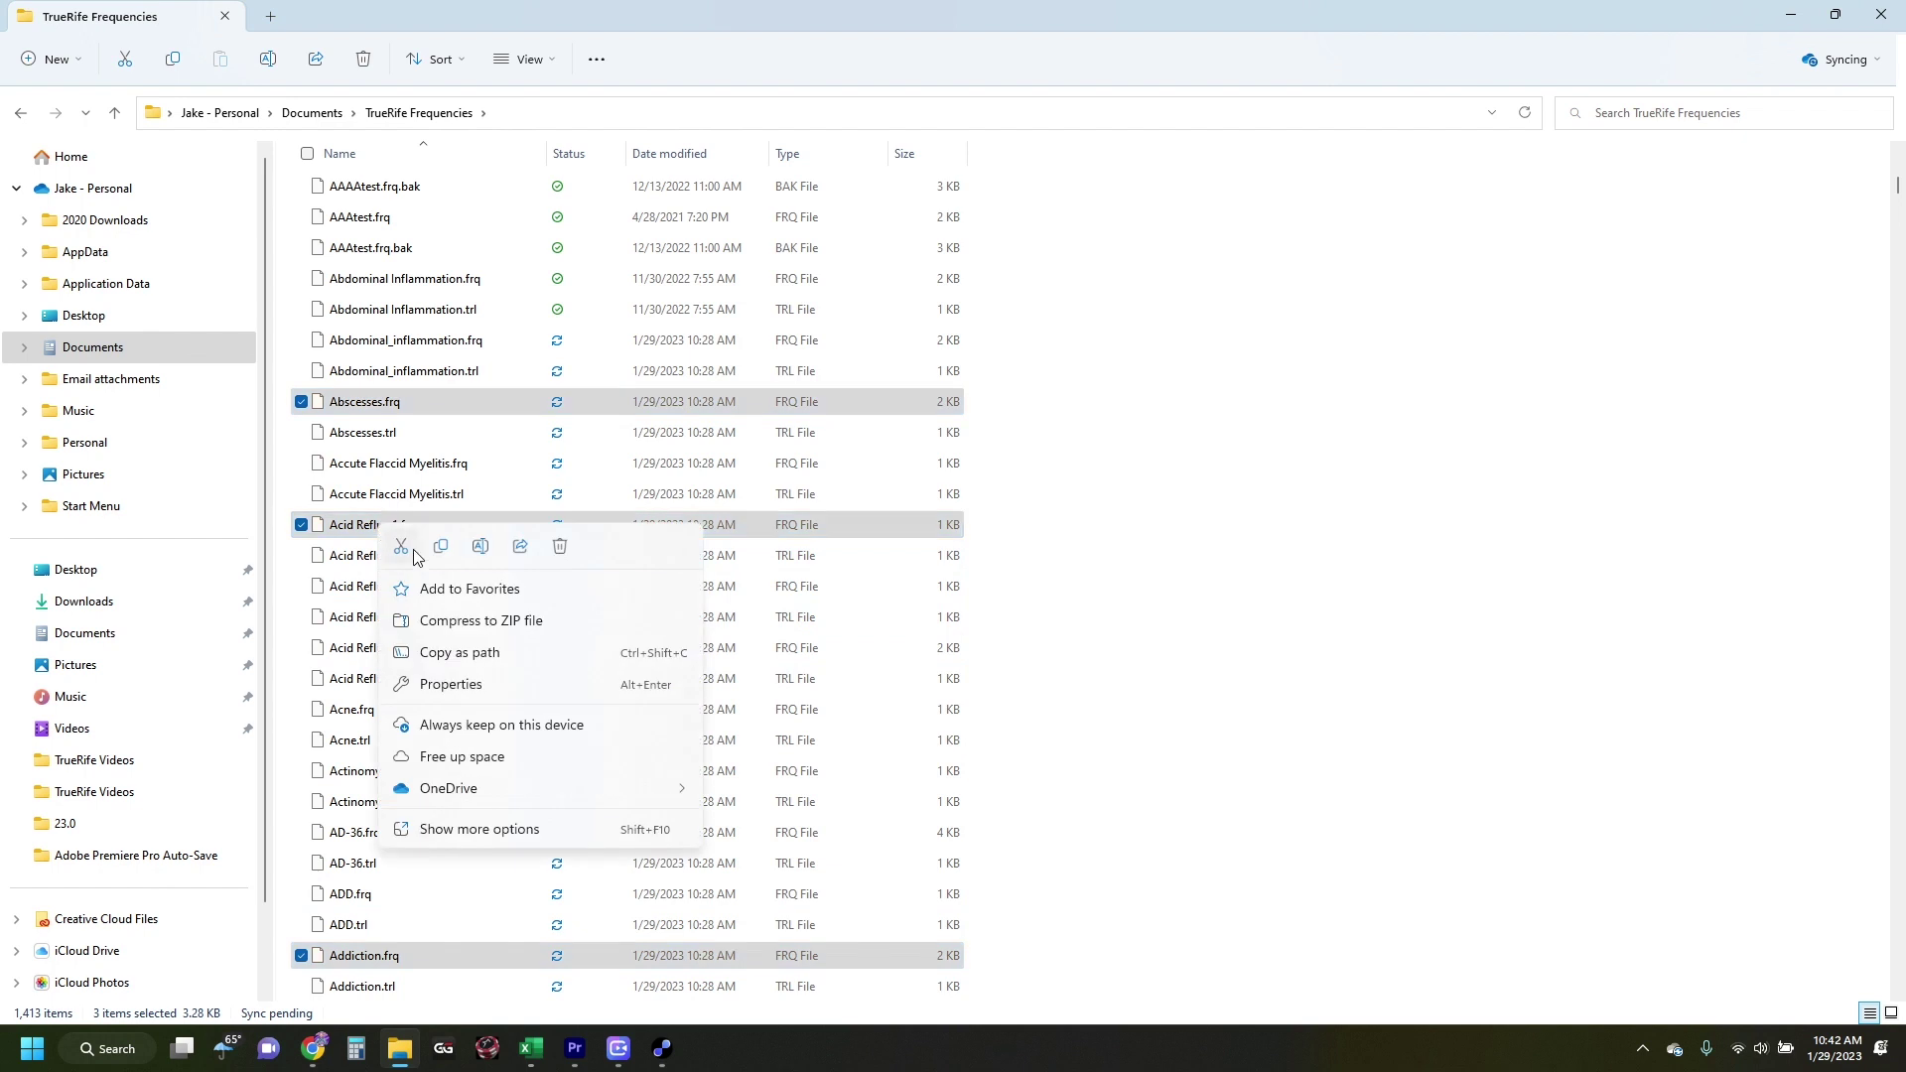
click(443, 548)
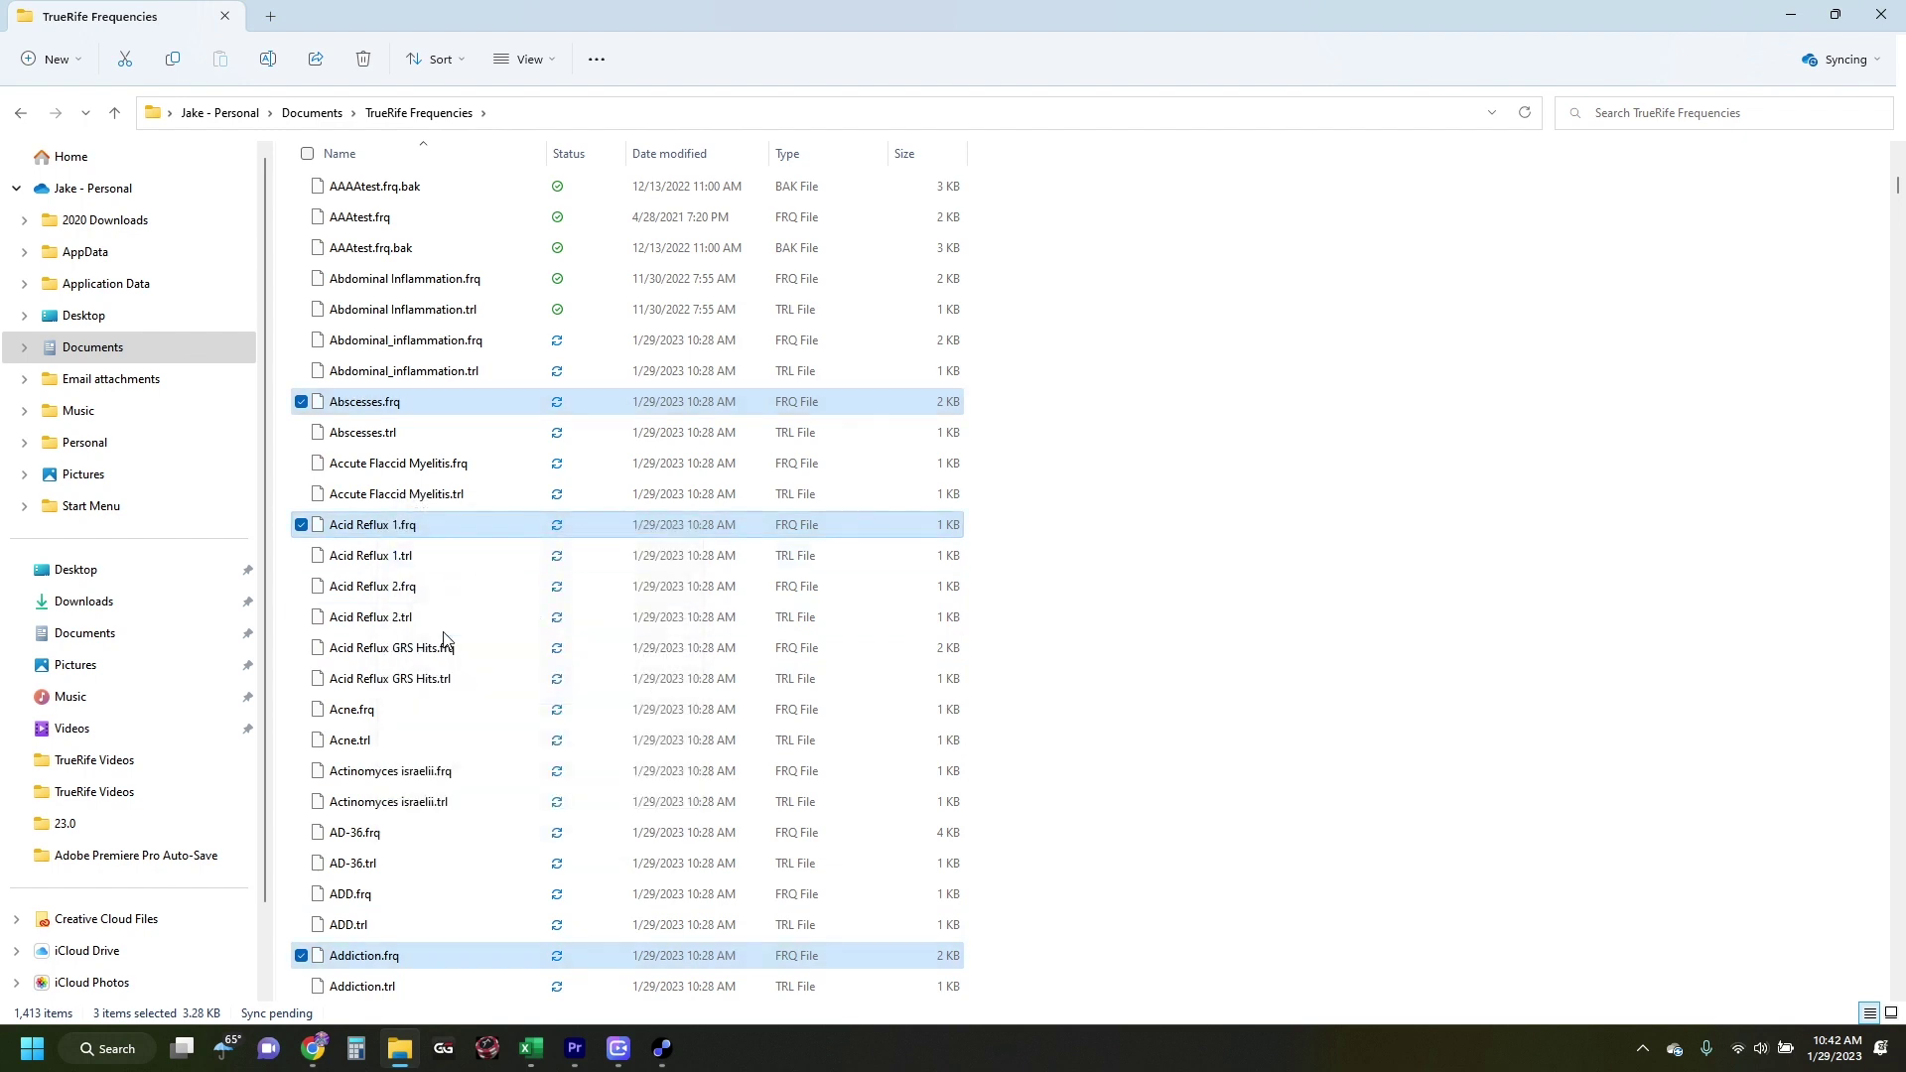
- Paste the three copied programs into the Private folder, replacing the existing Acid Reflux 1.frq, and clear the selection
scroll(466, 635, up, 9)
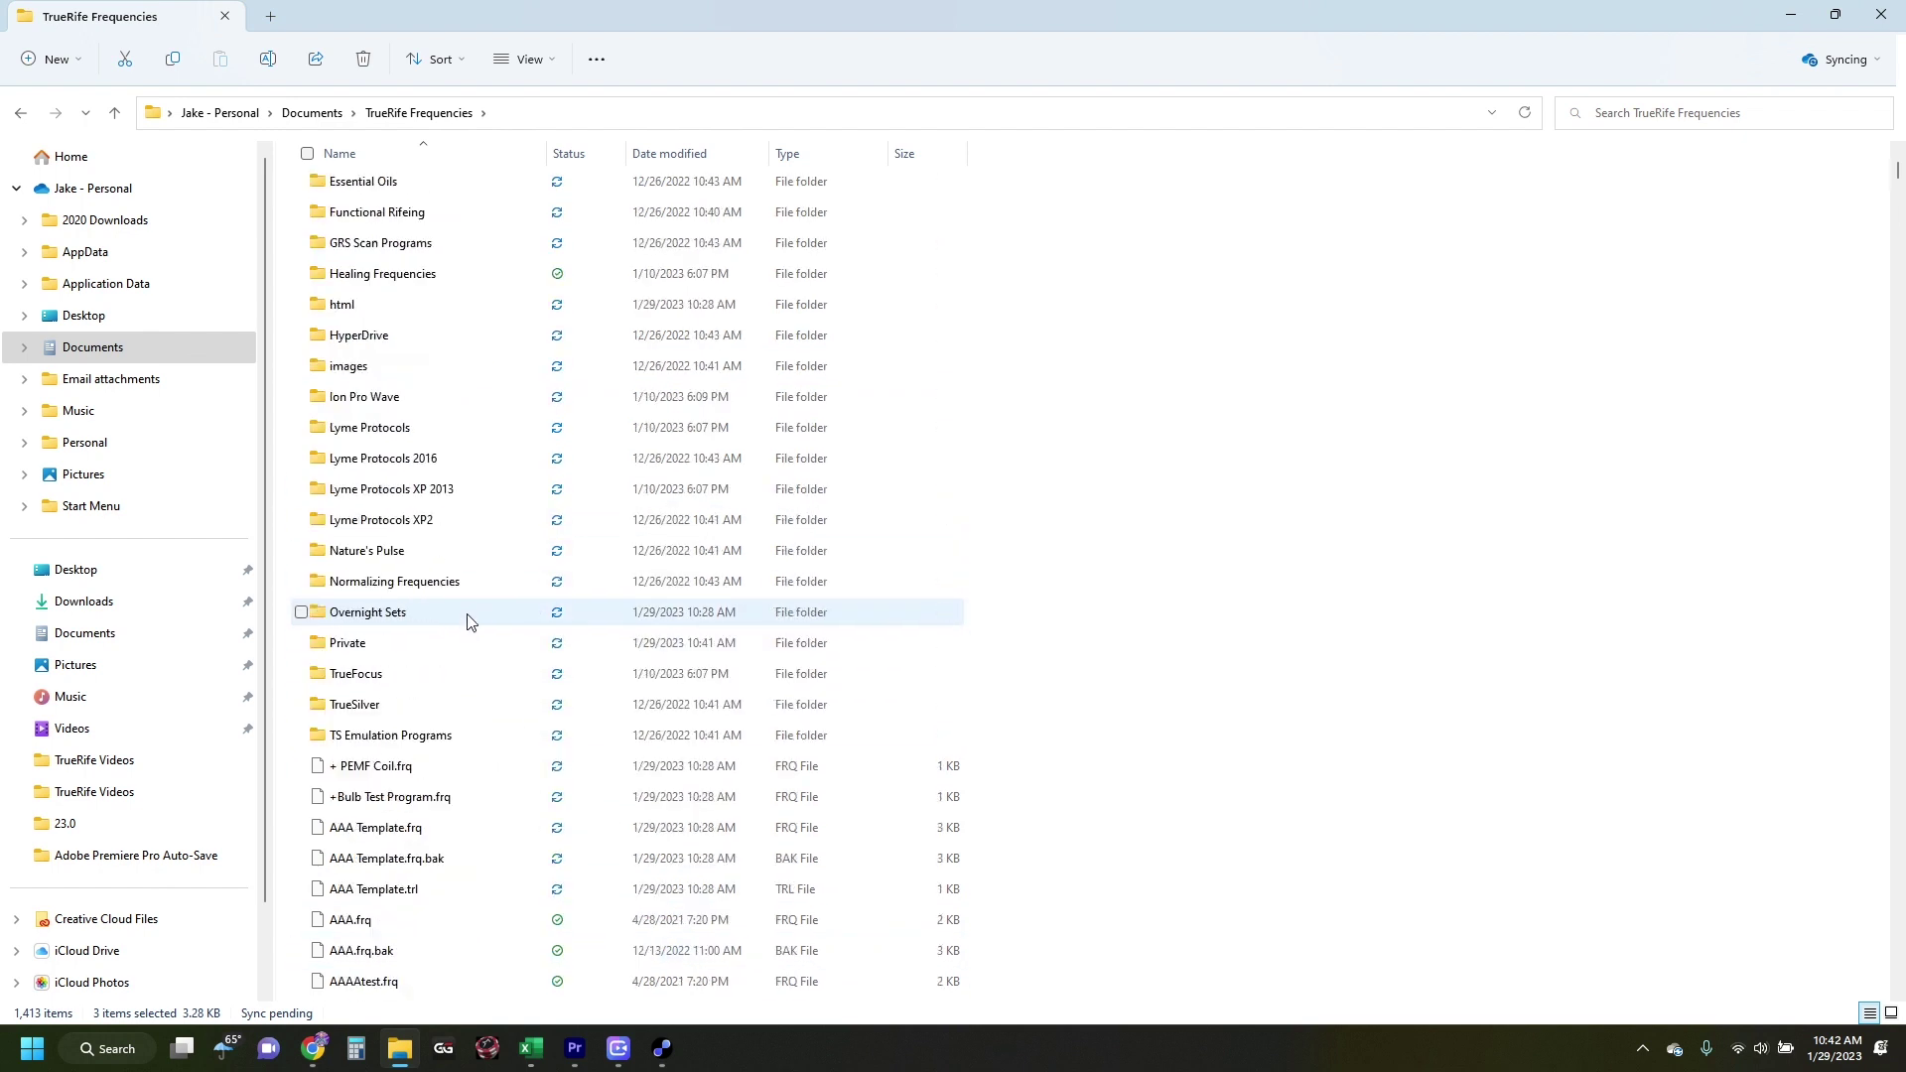
double_click(383, 645)
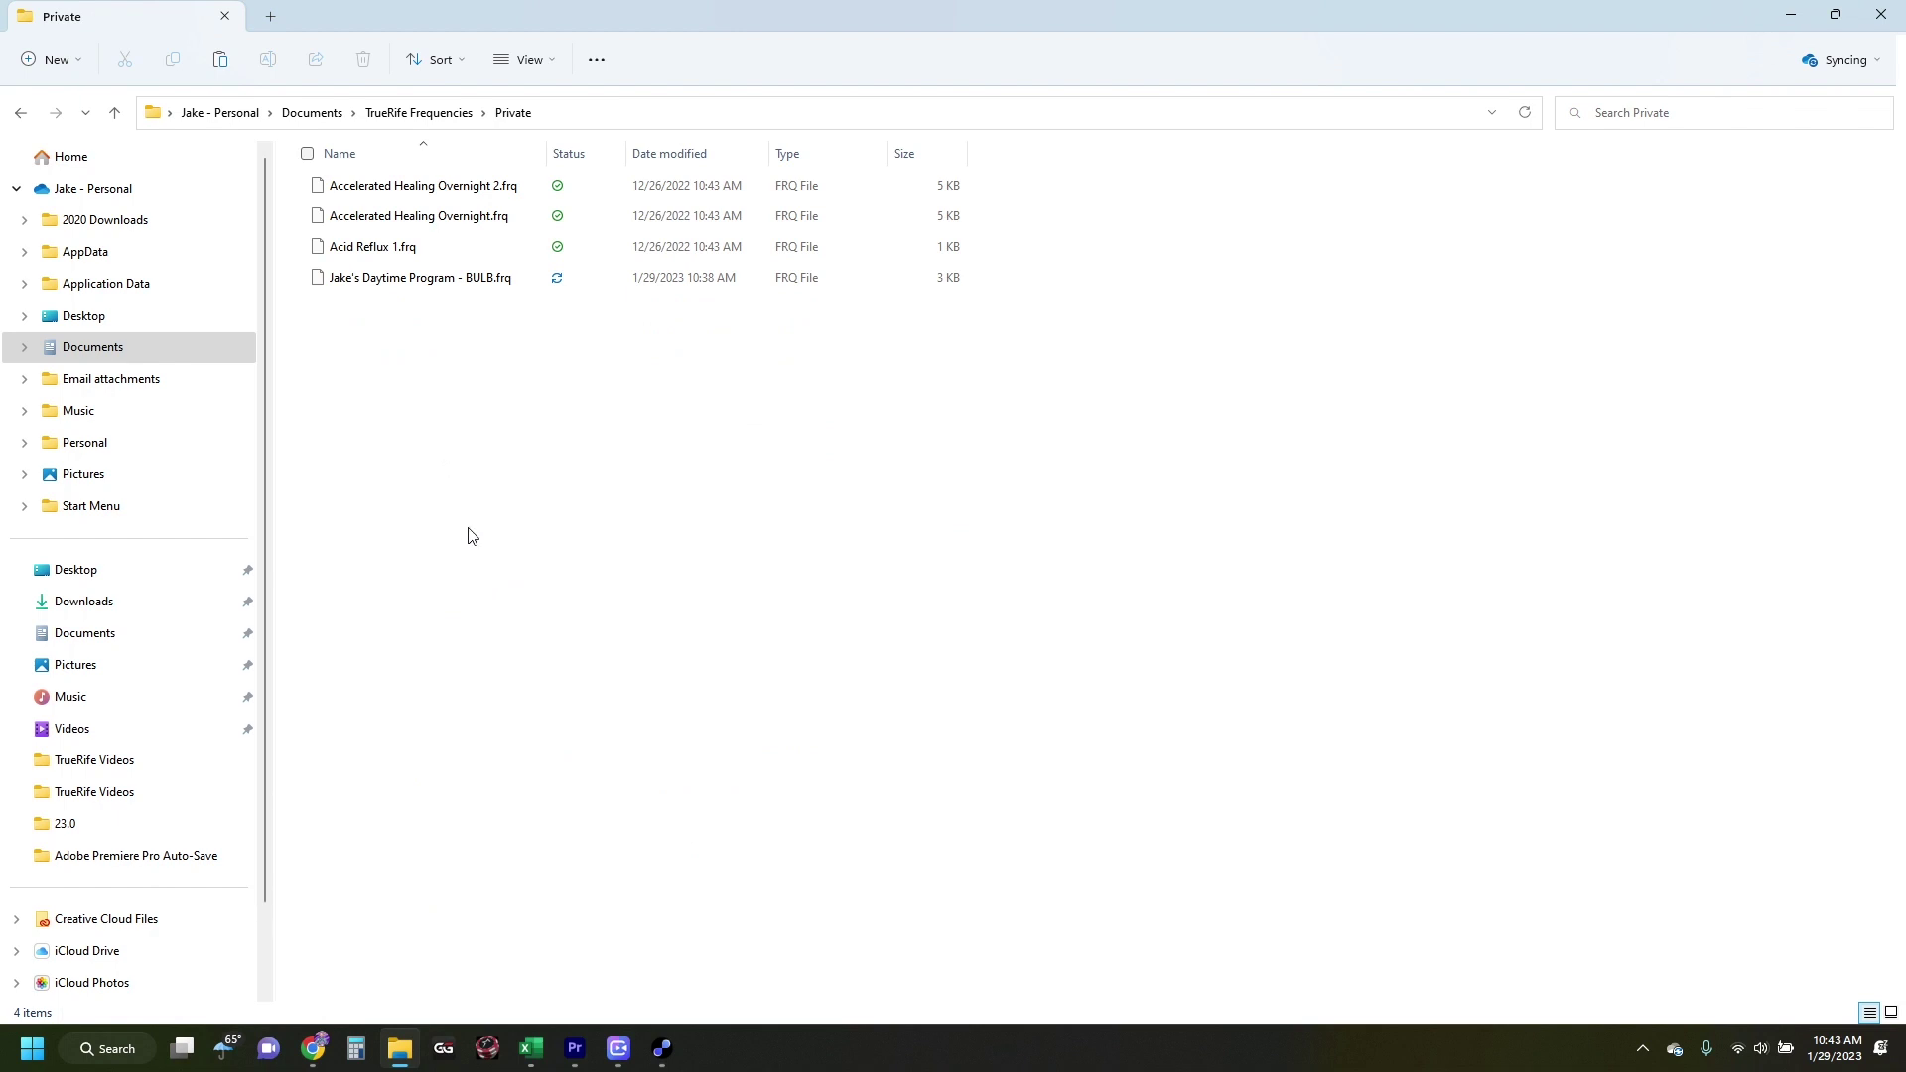
key(ctrl+v)
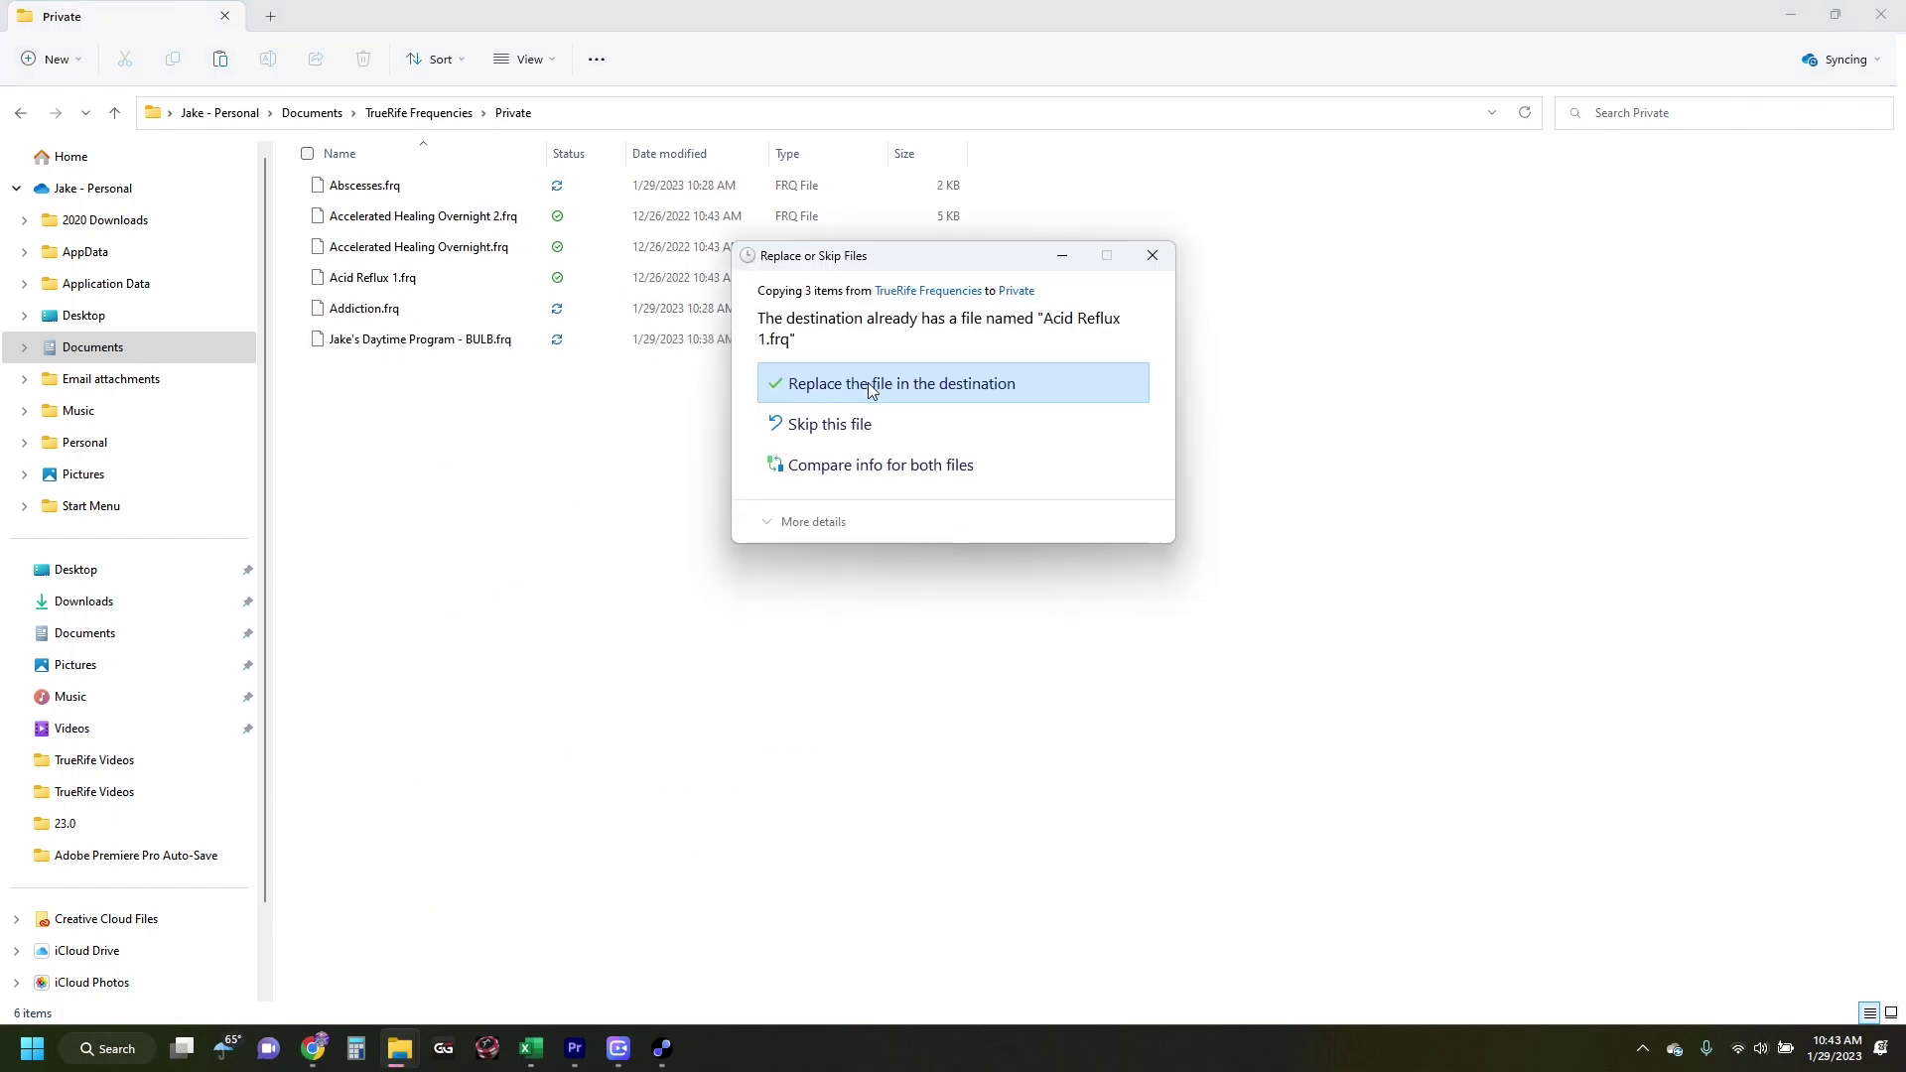
click(868, 383)
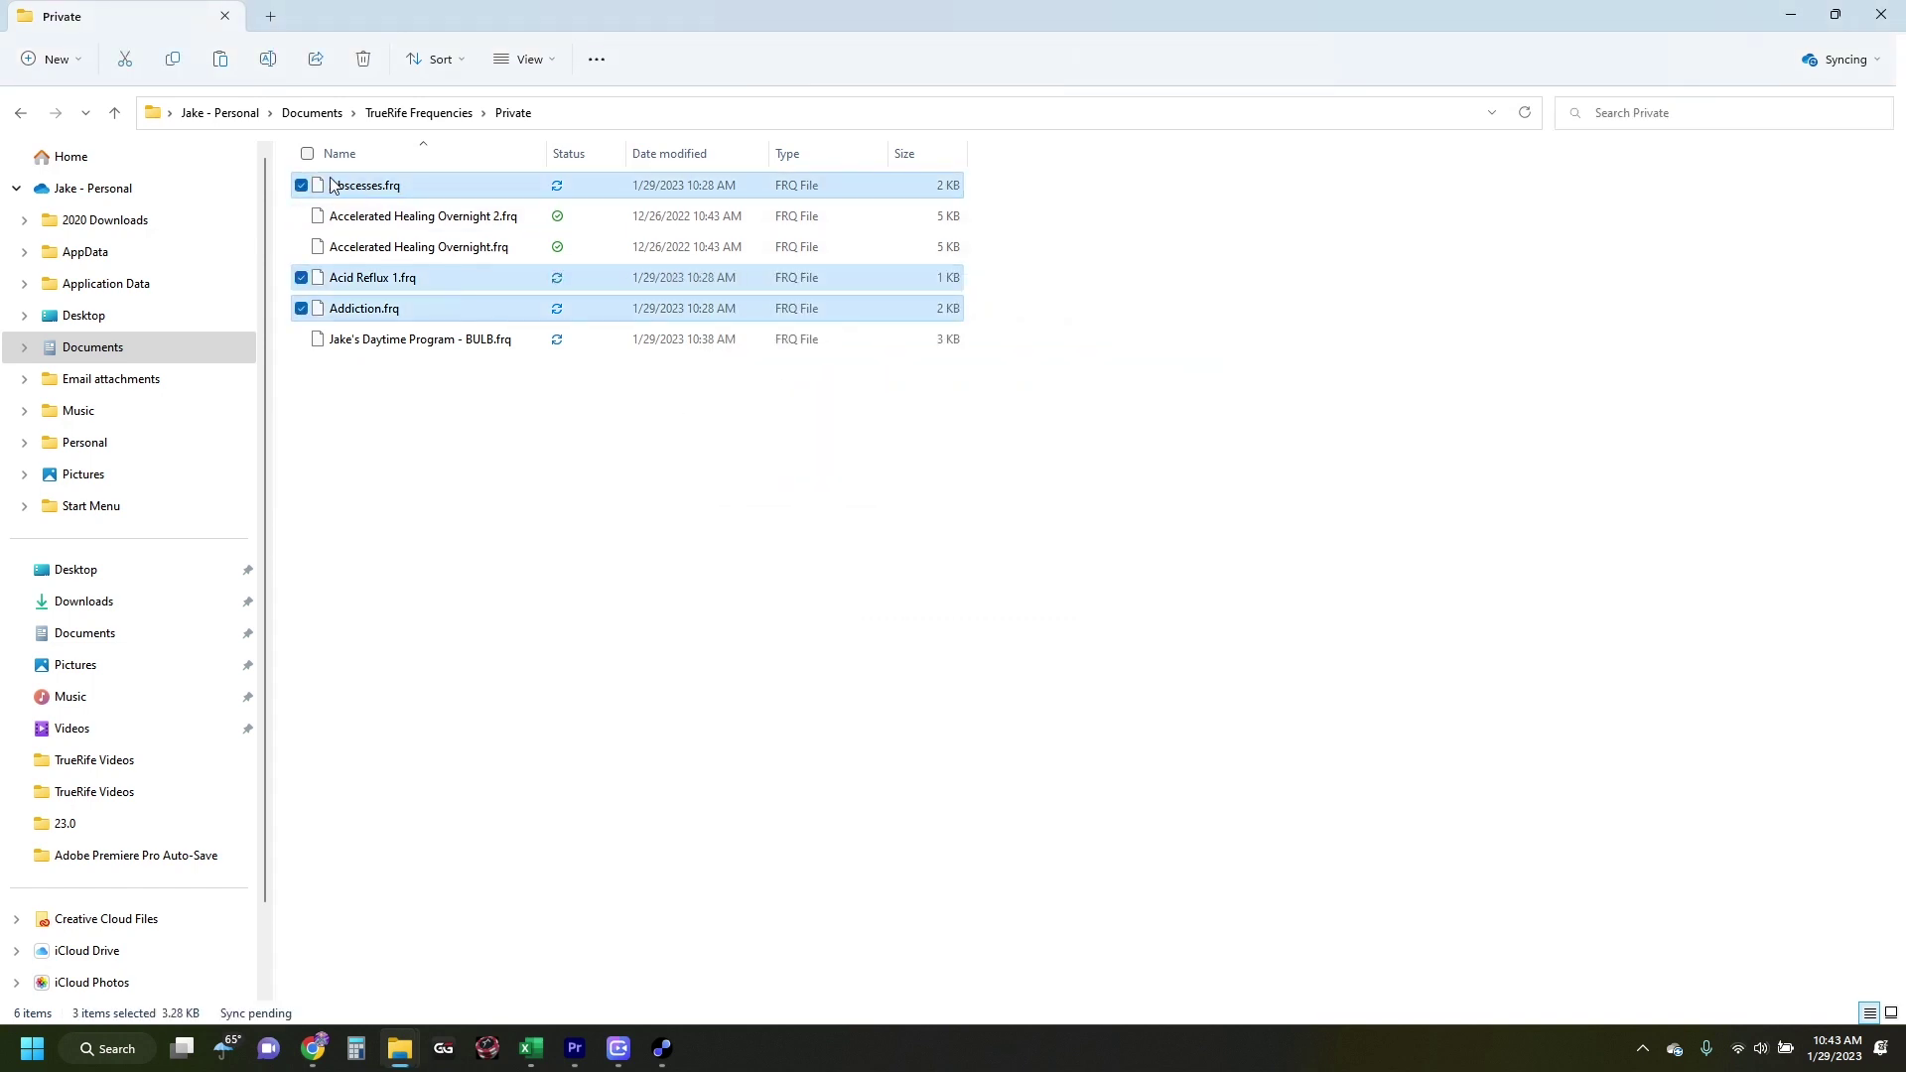
click(418, 451)
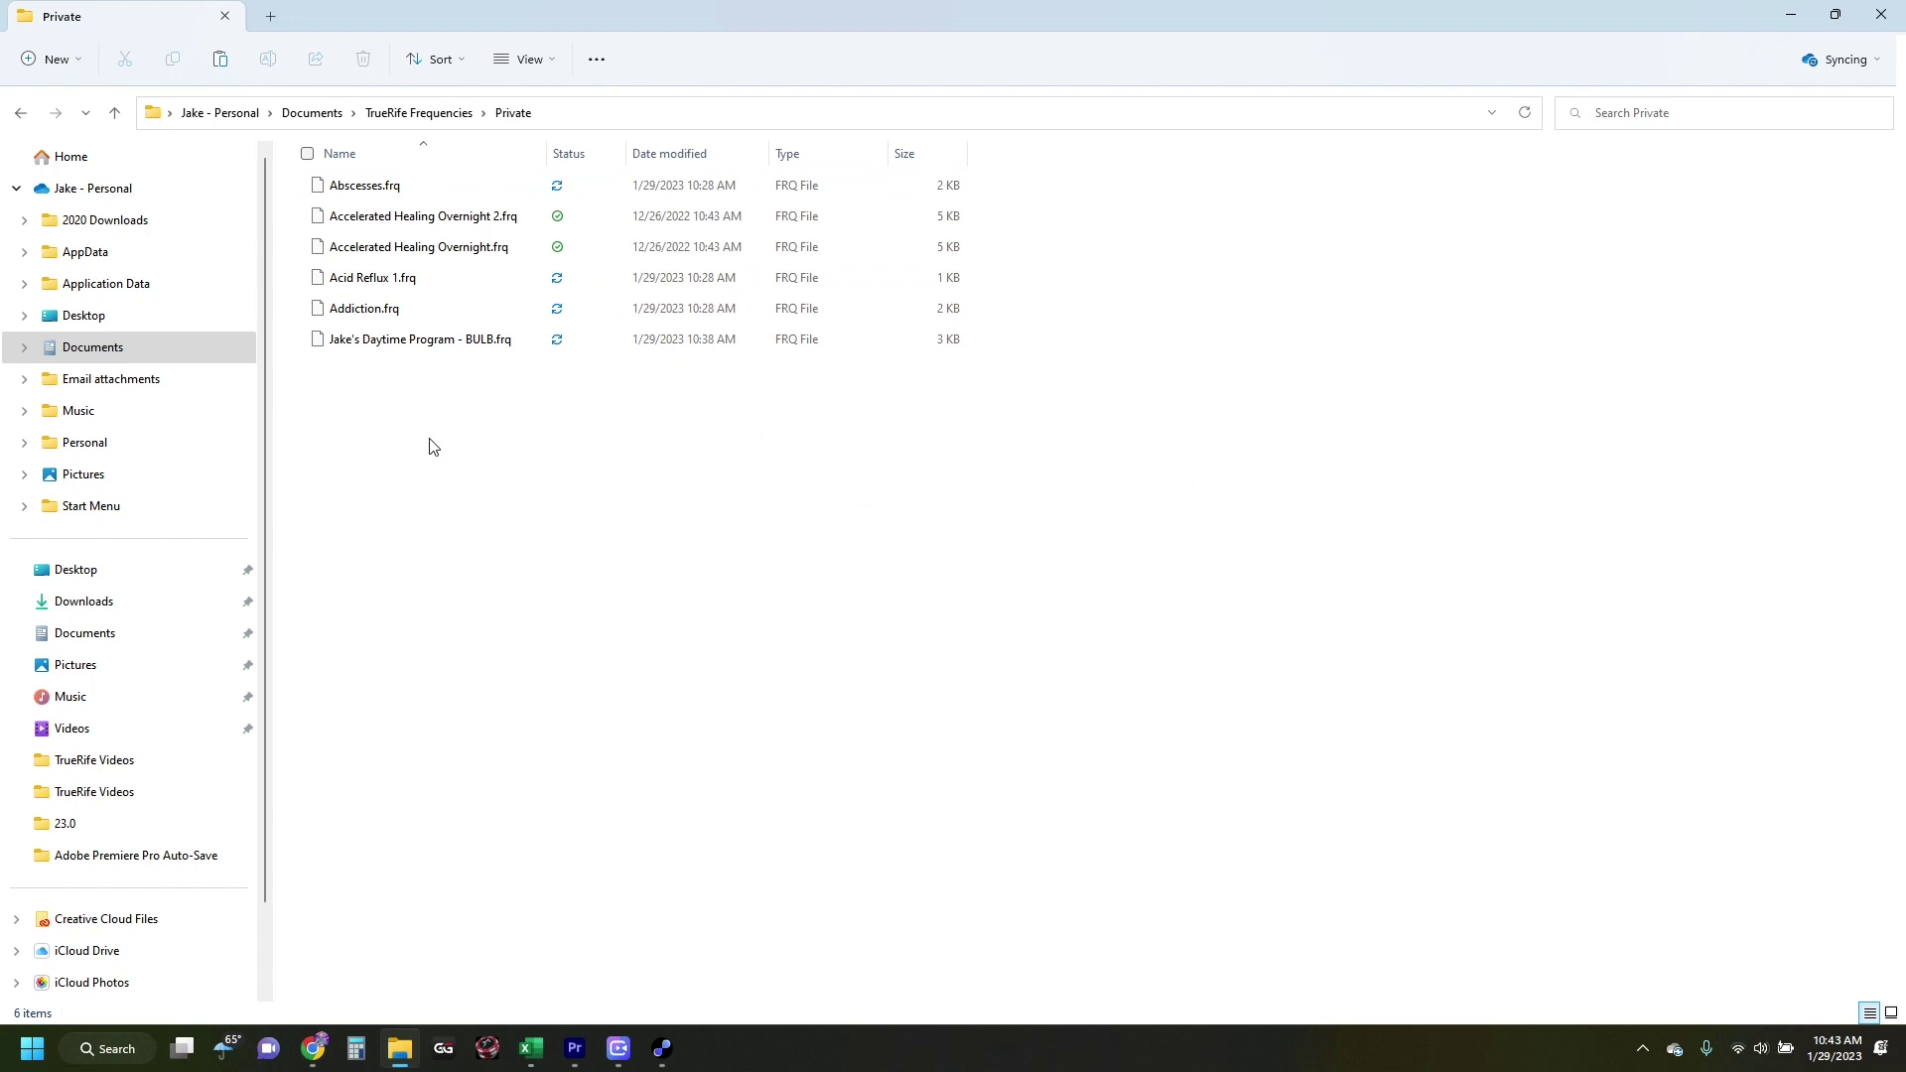
click(363, 283)
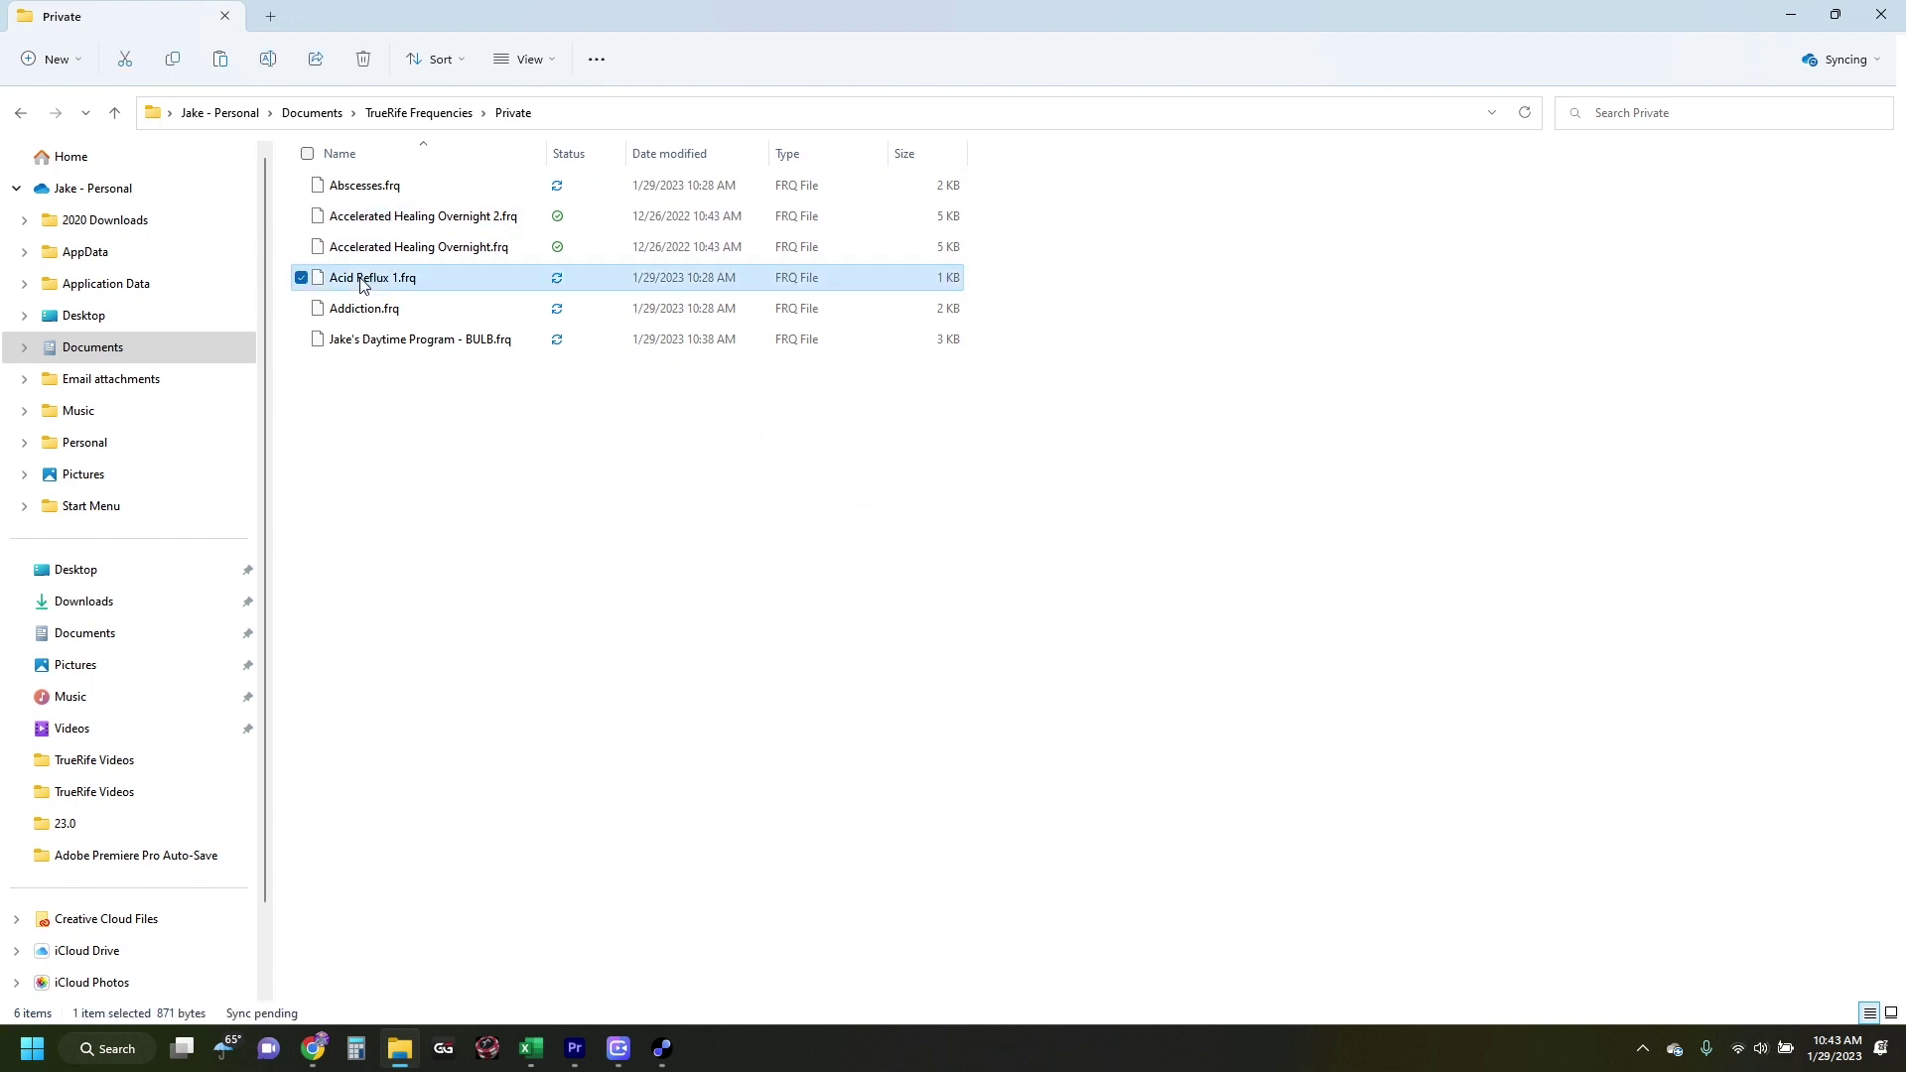
click(361, 310)
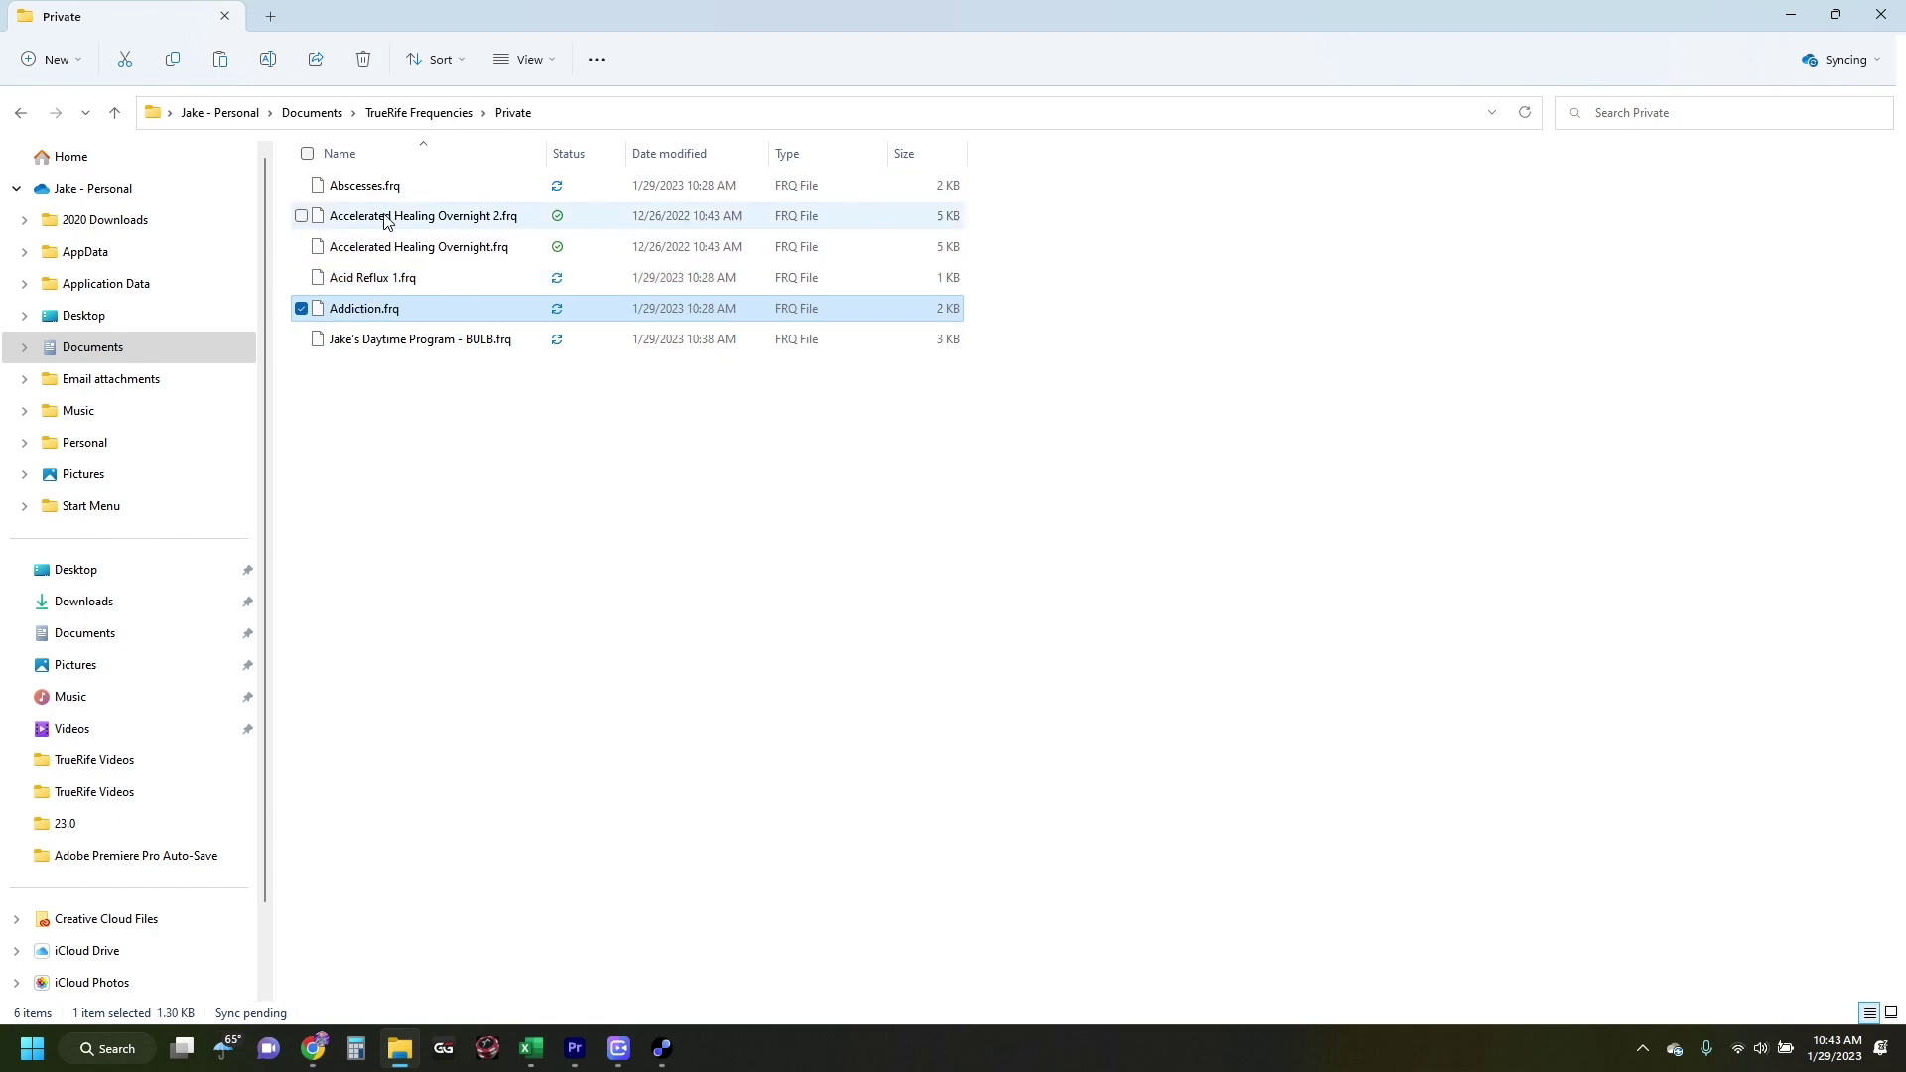
click(364, 189)
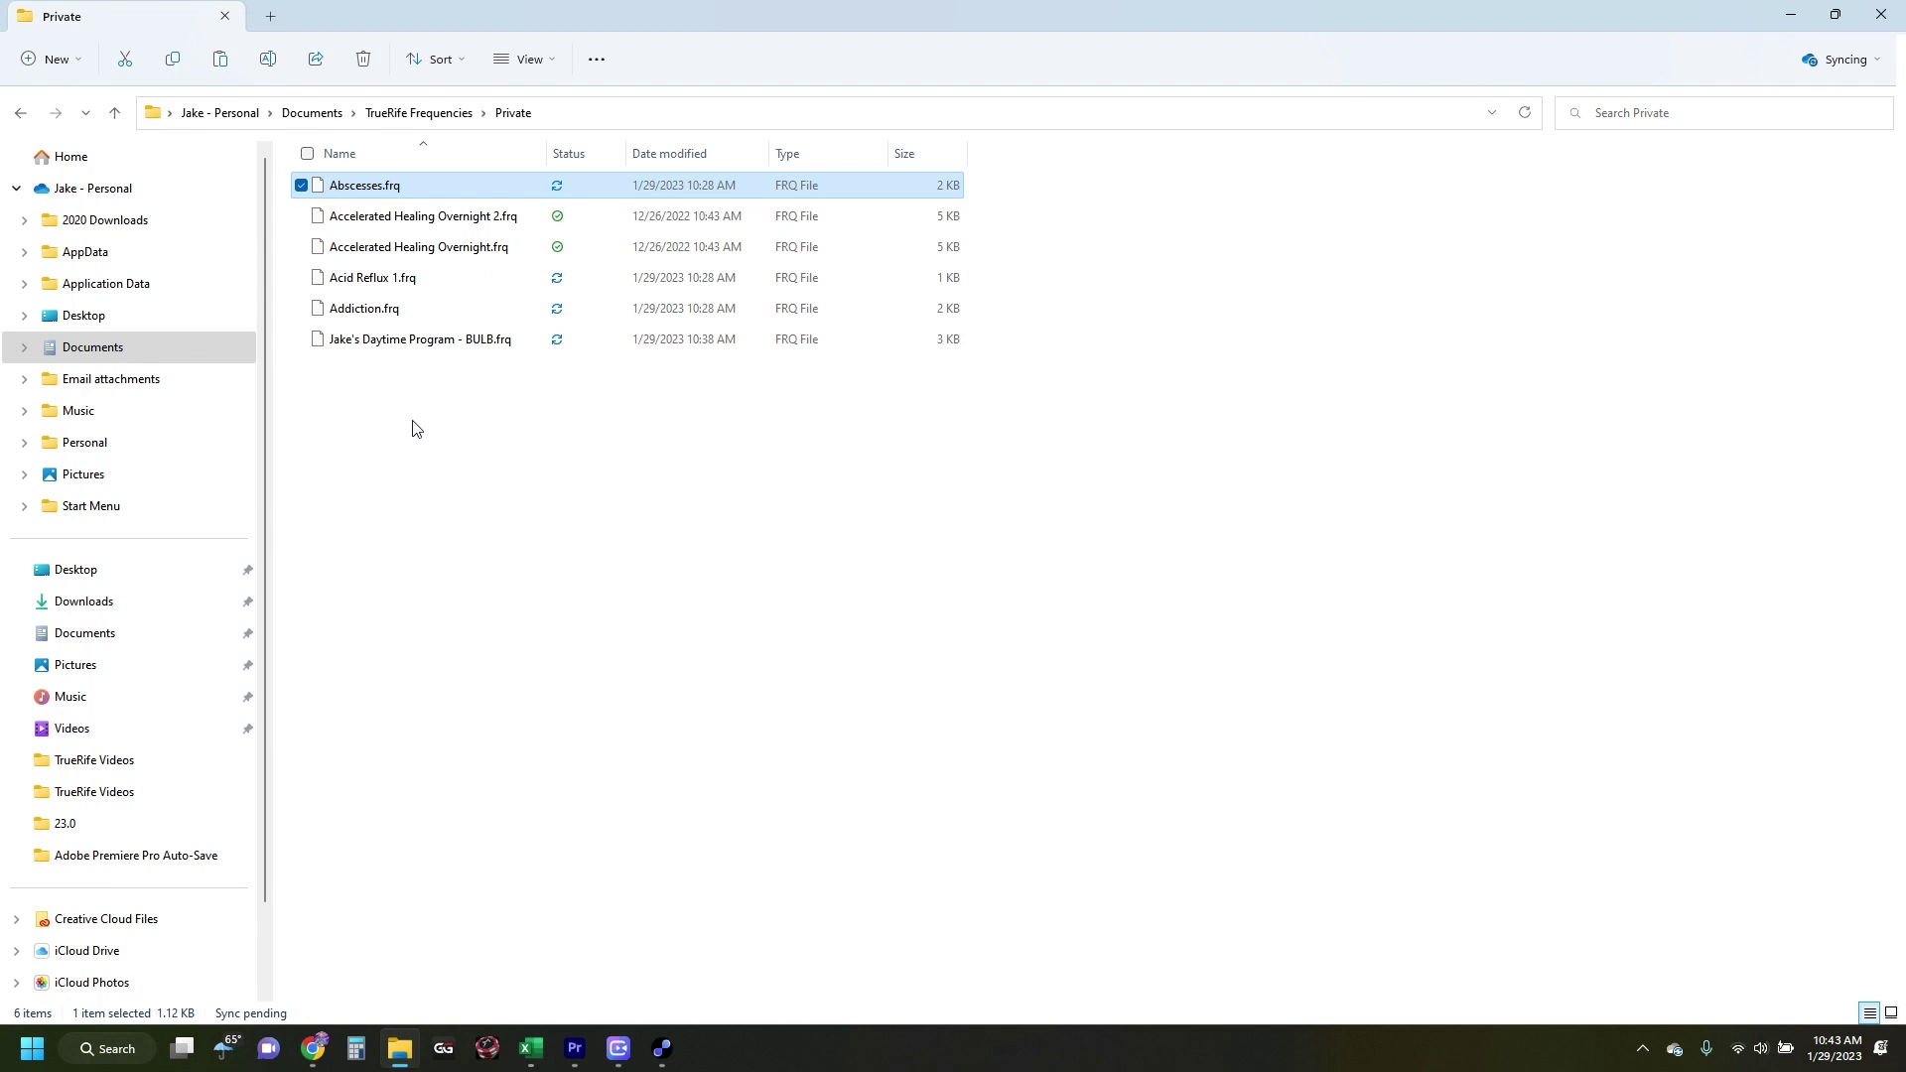
click(362, 283)
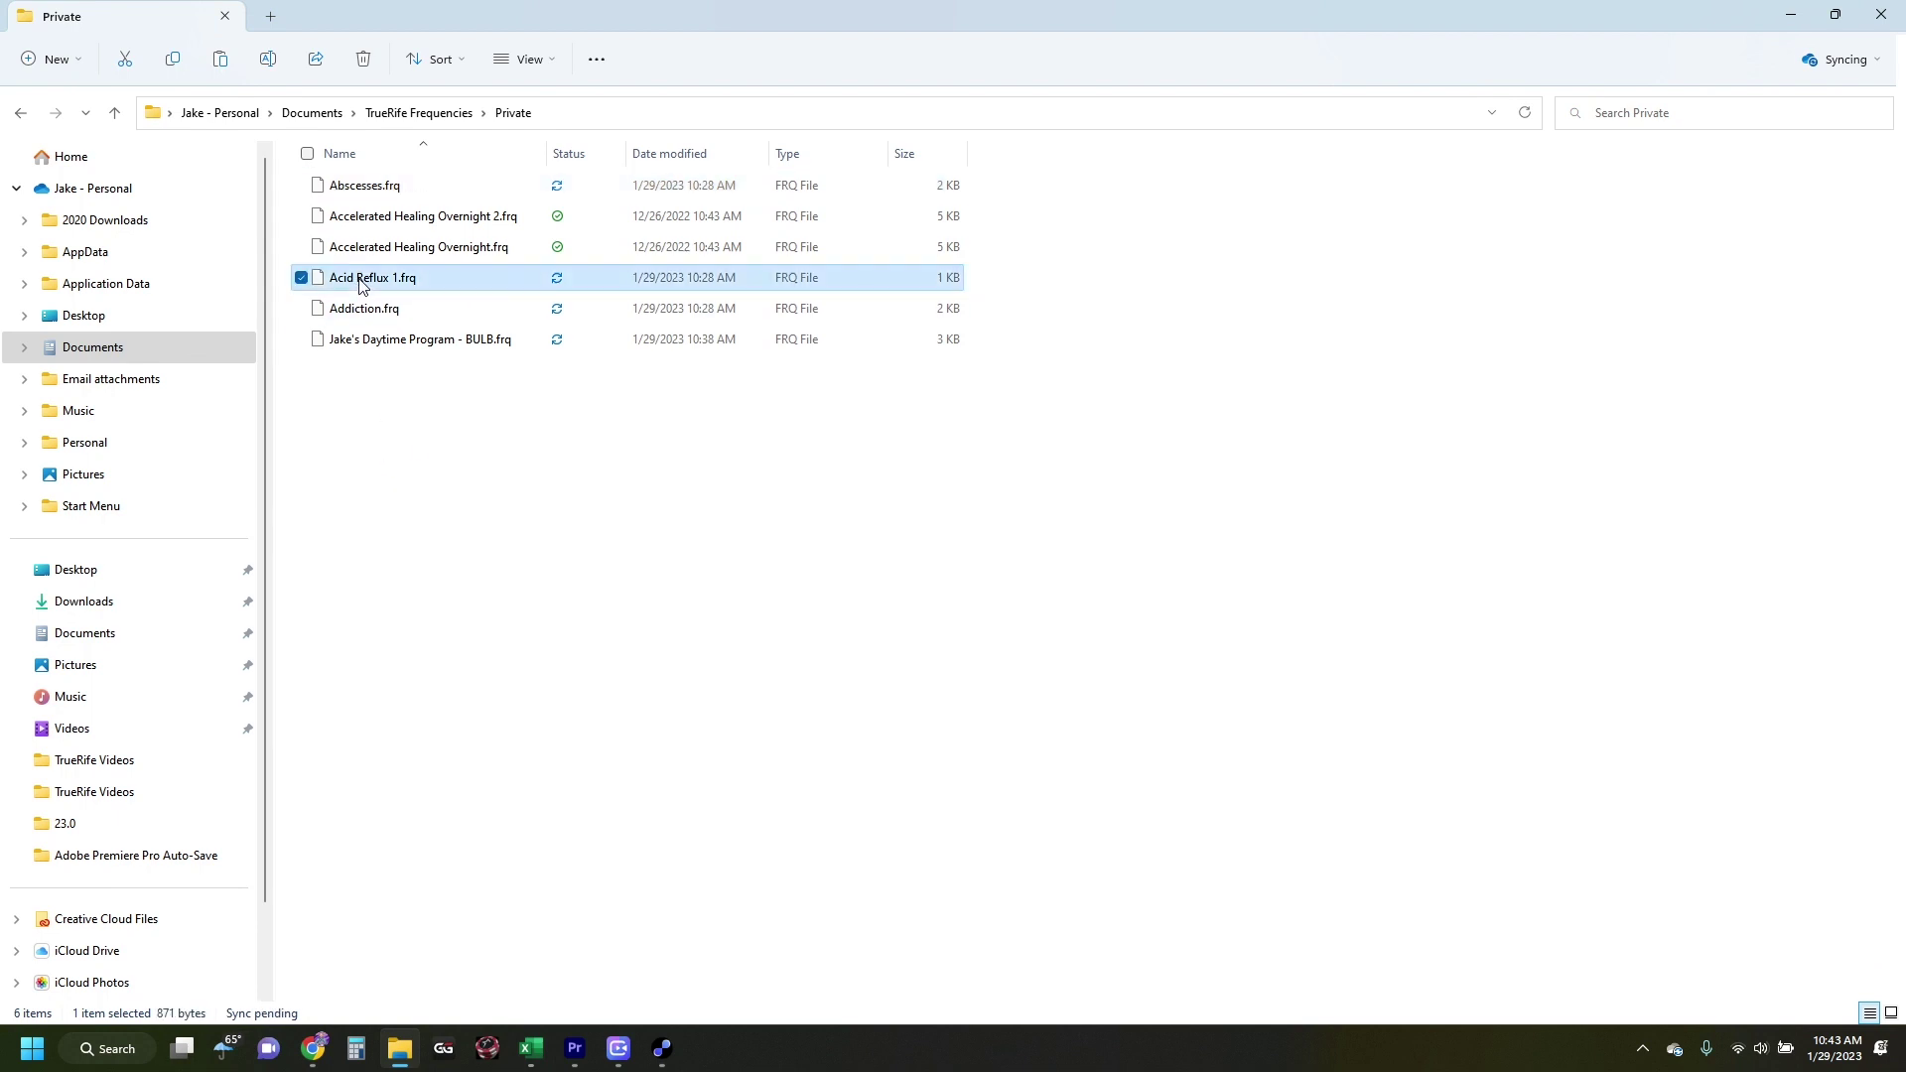
- Duplicate Abscesses.frq within the Private folder
click(373, 310)
click(366, 193)
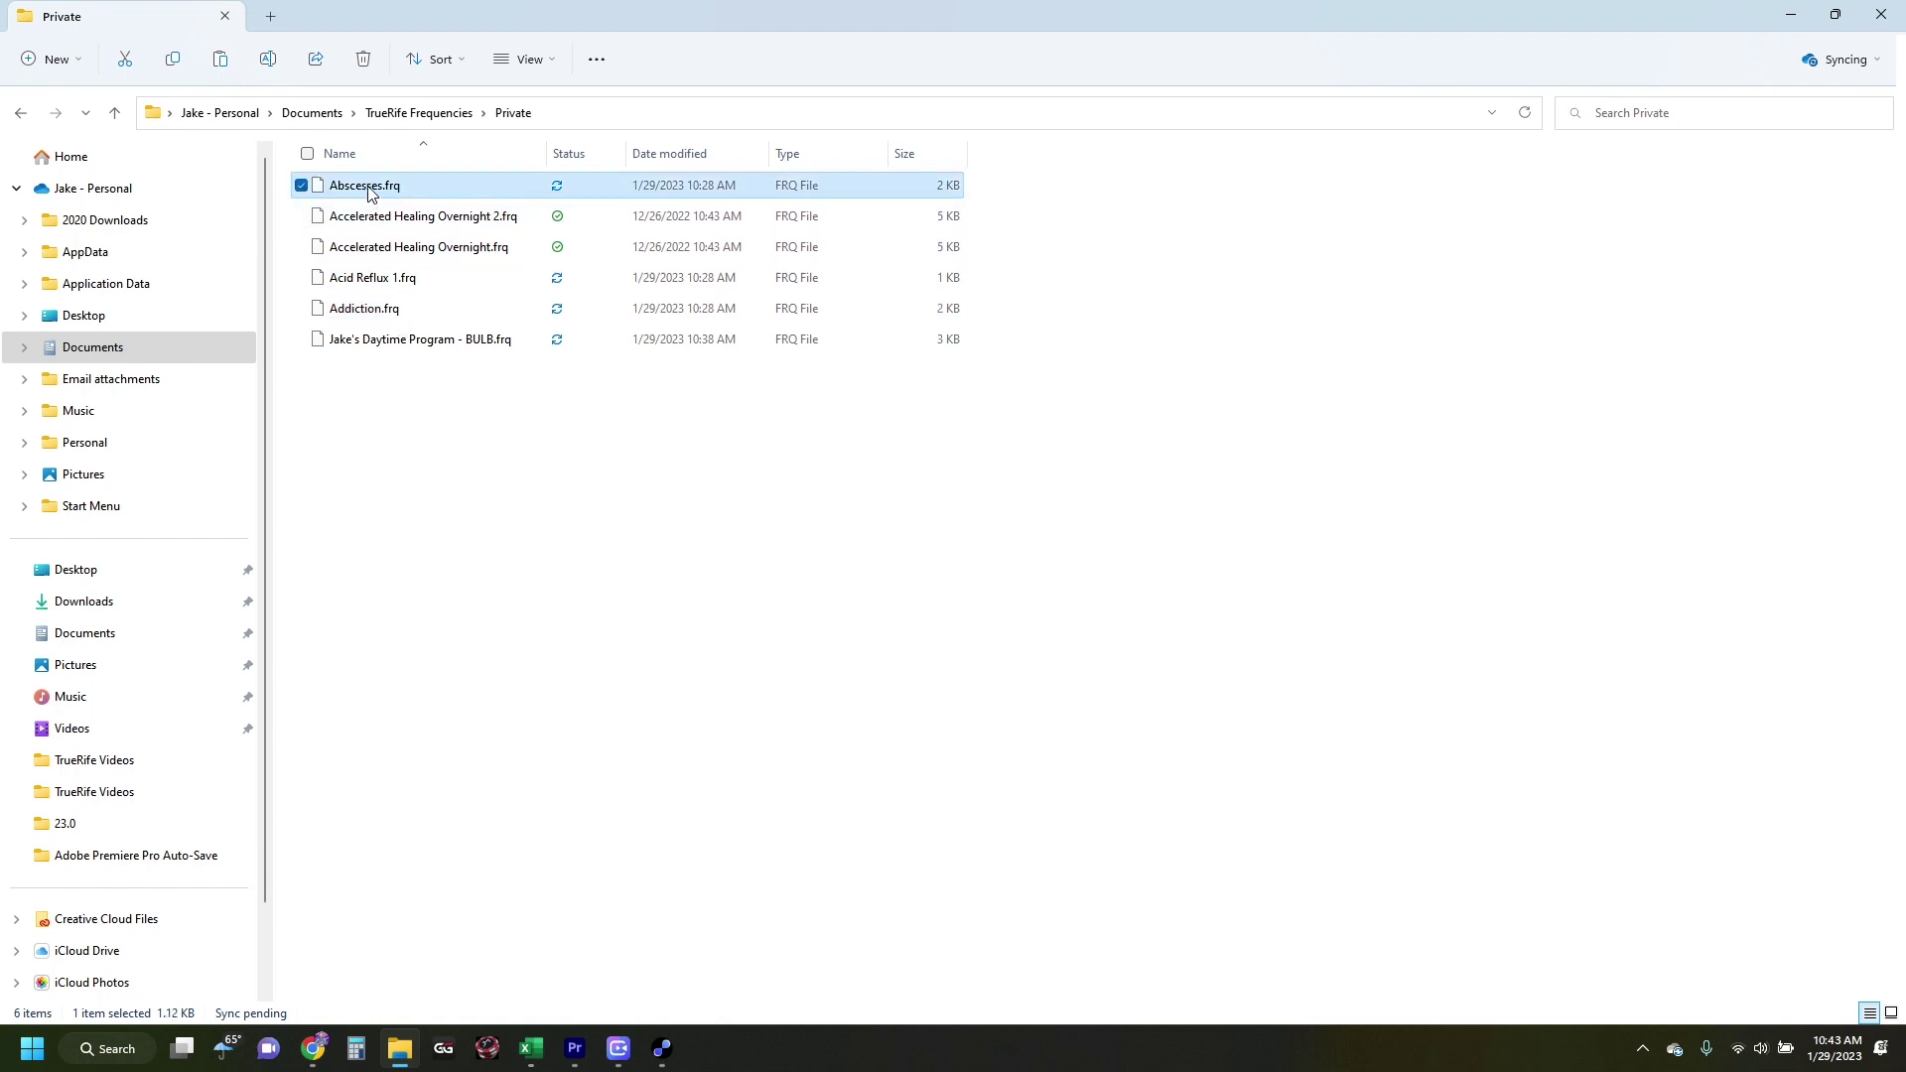
right_click(368, 192)
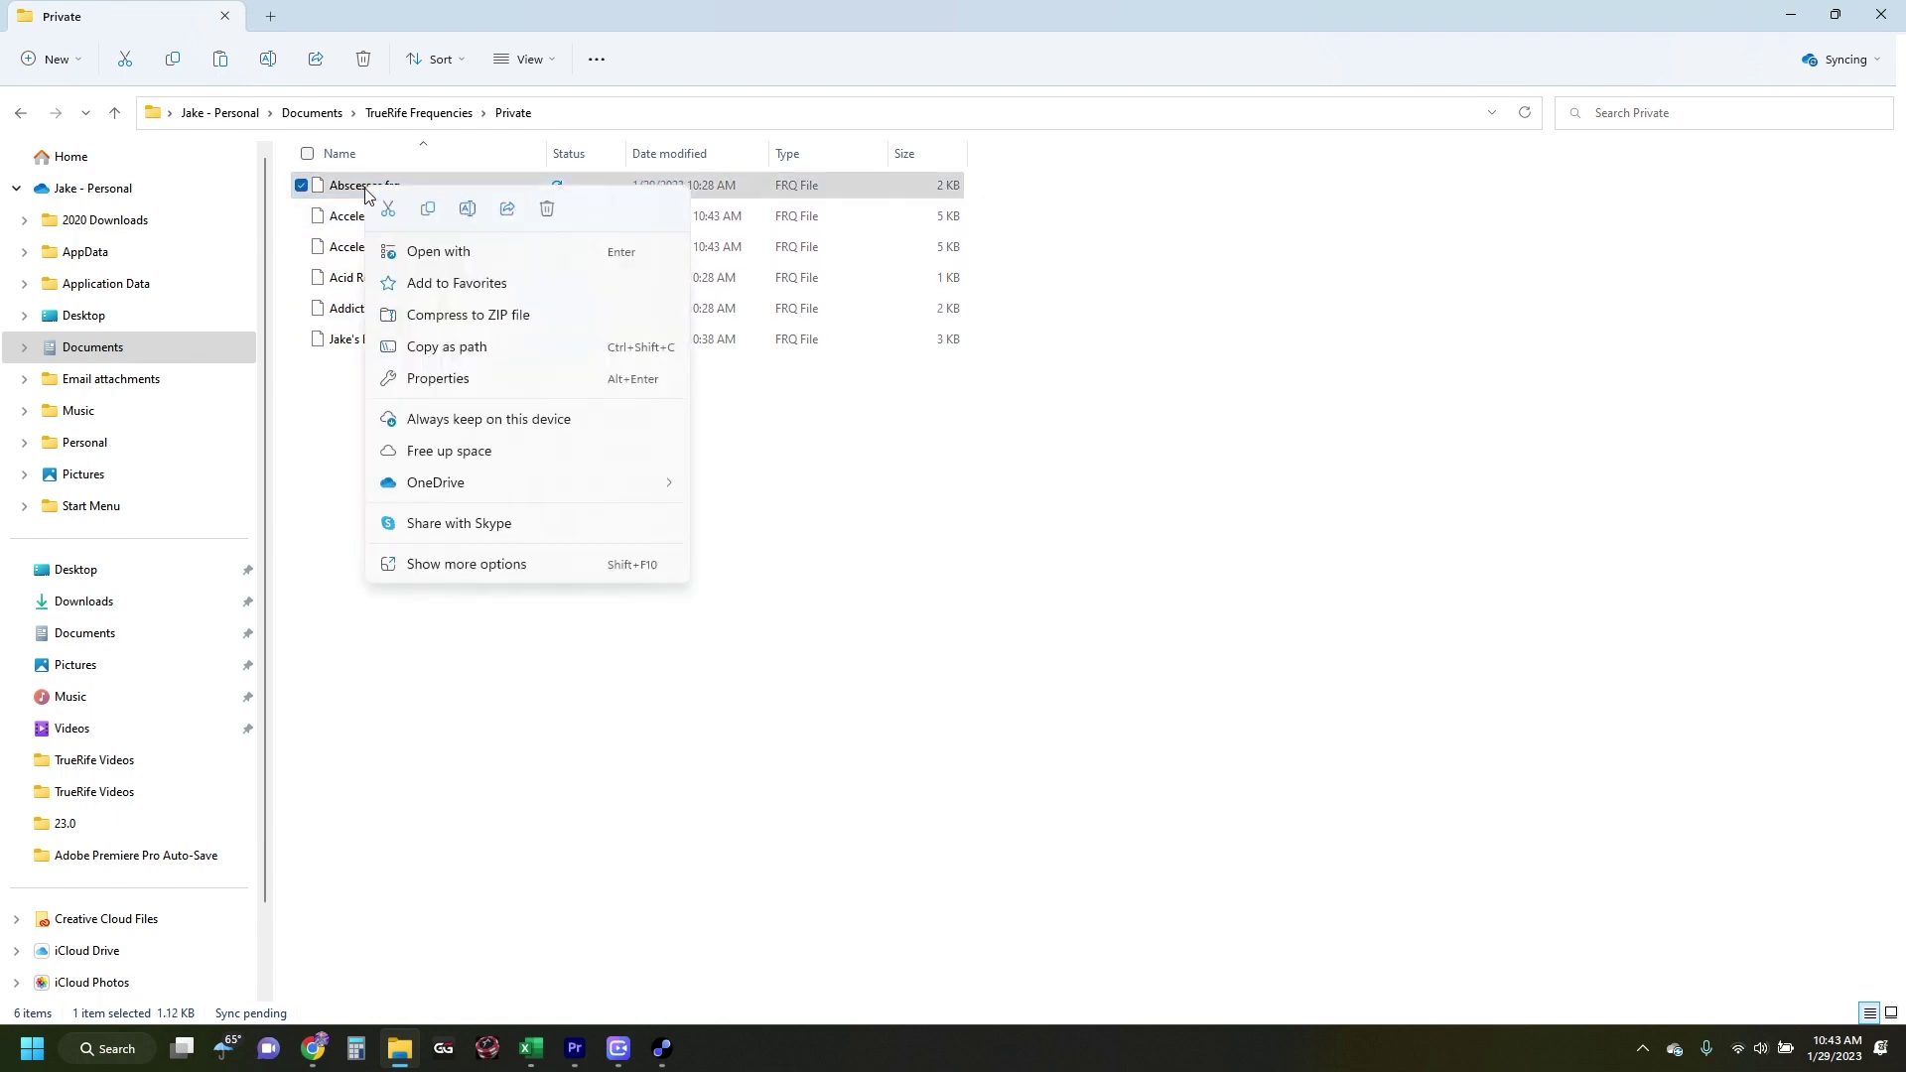
click(429, 210)
click(421, 491)
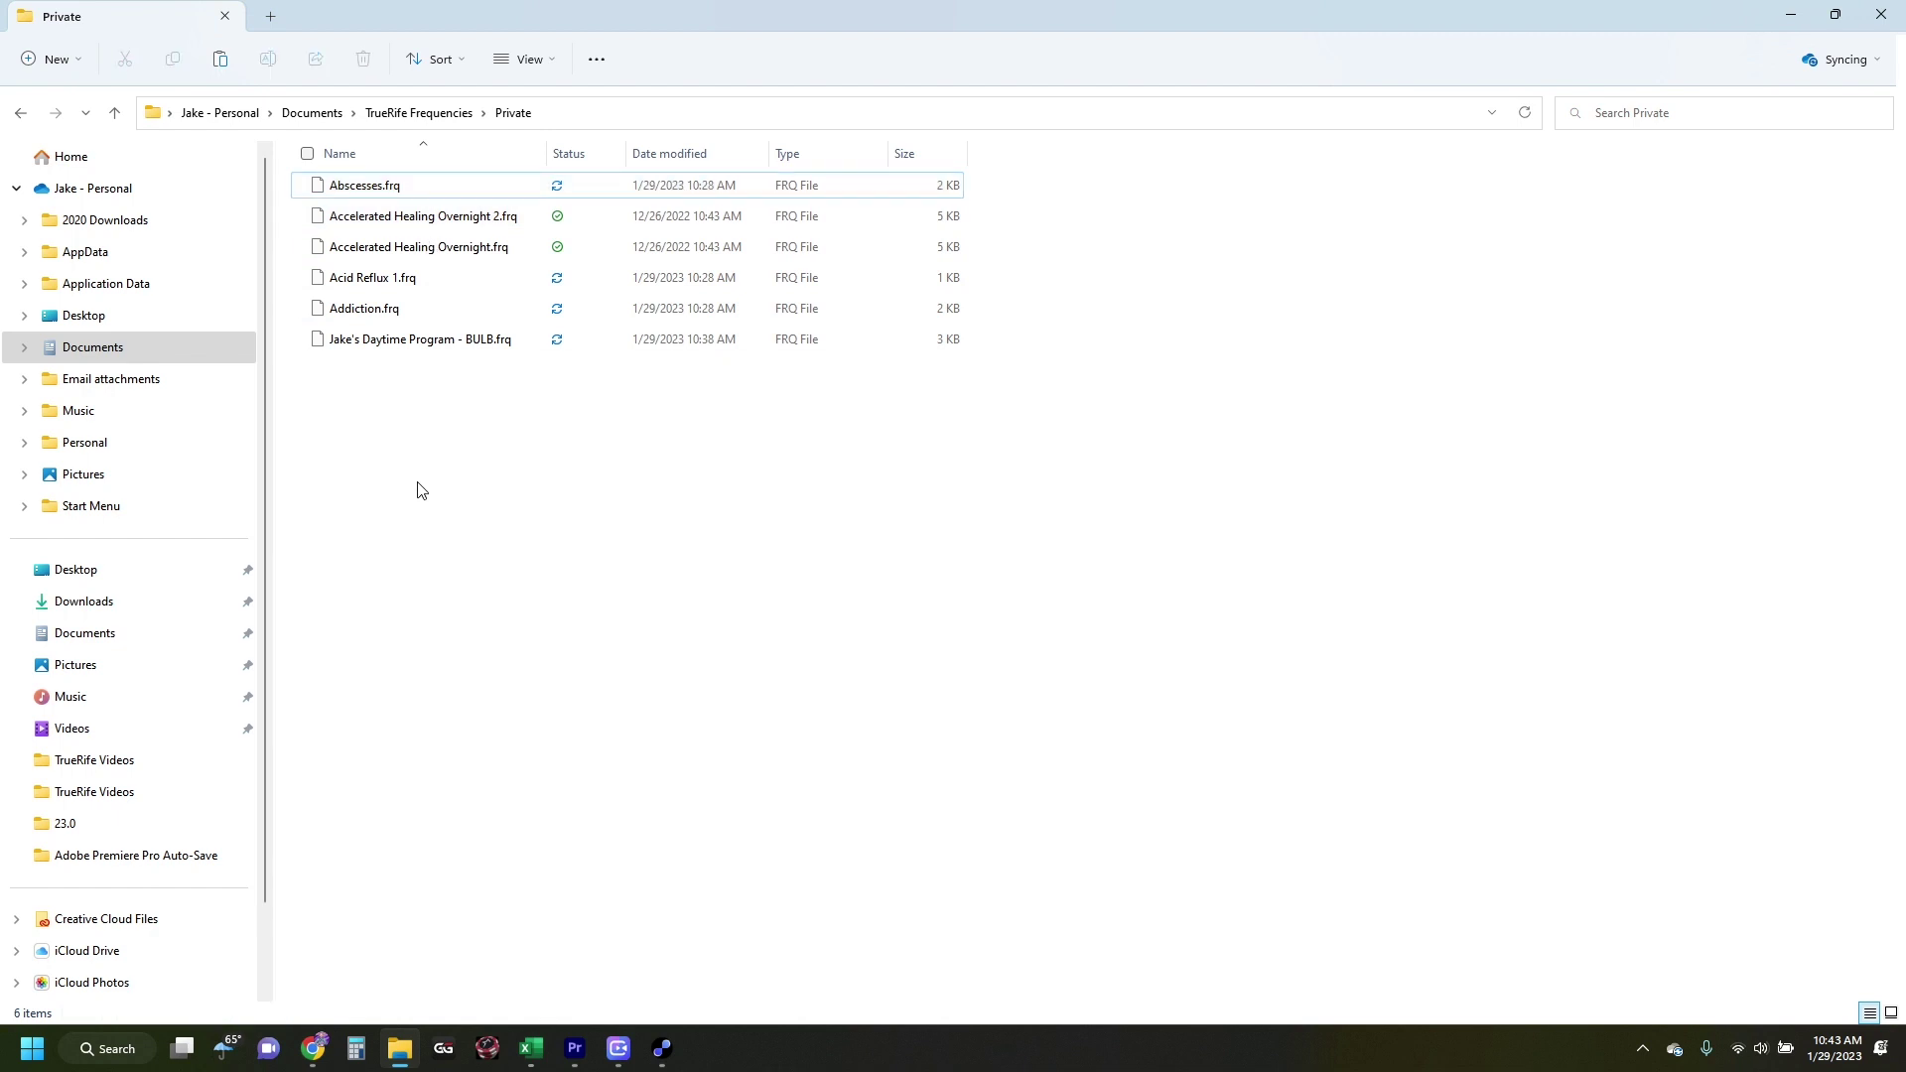
right_click(420, 491)
click(447, 506)
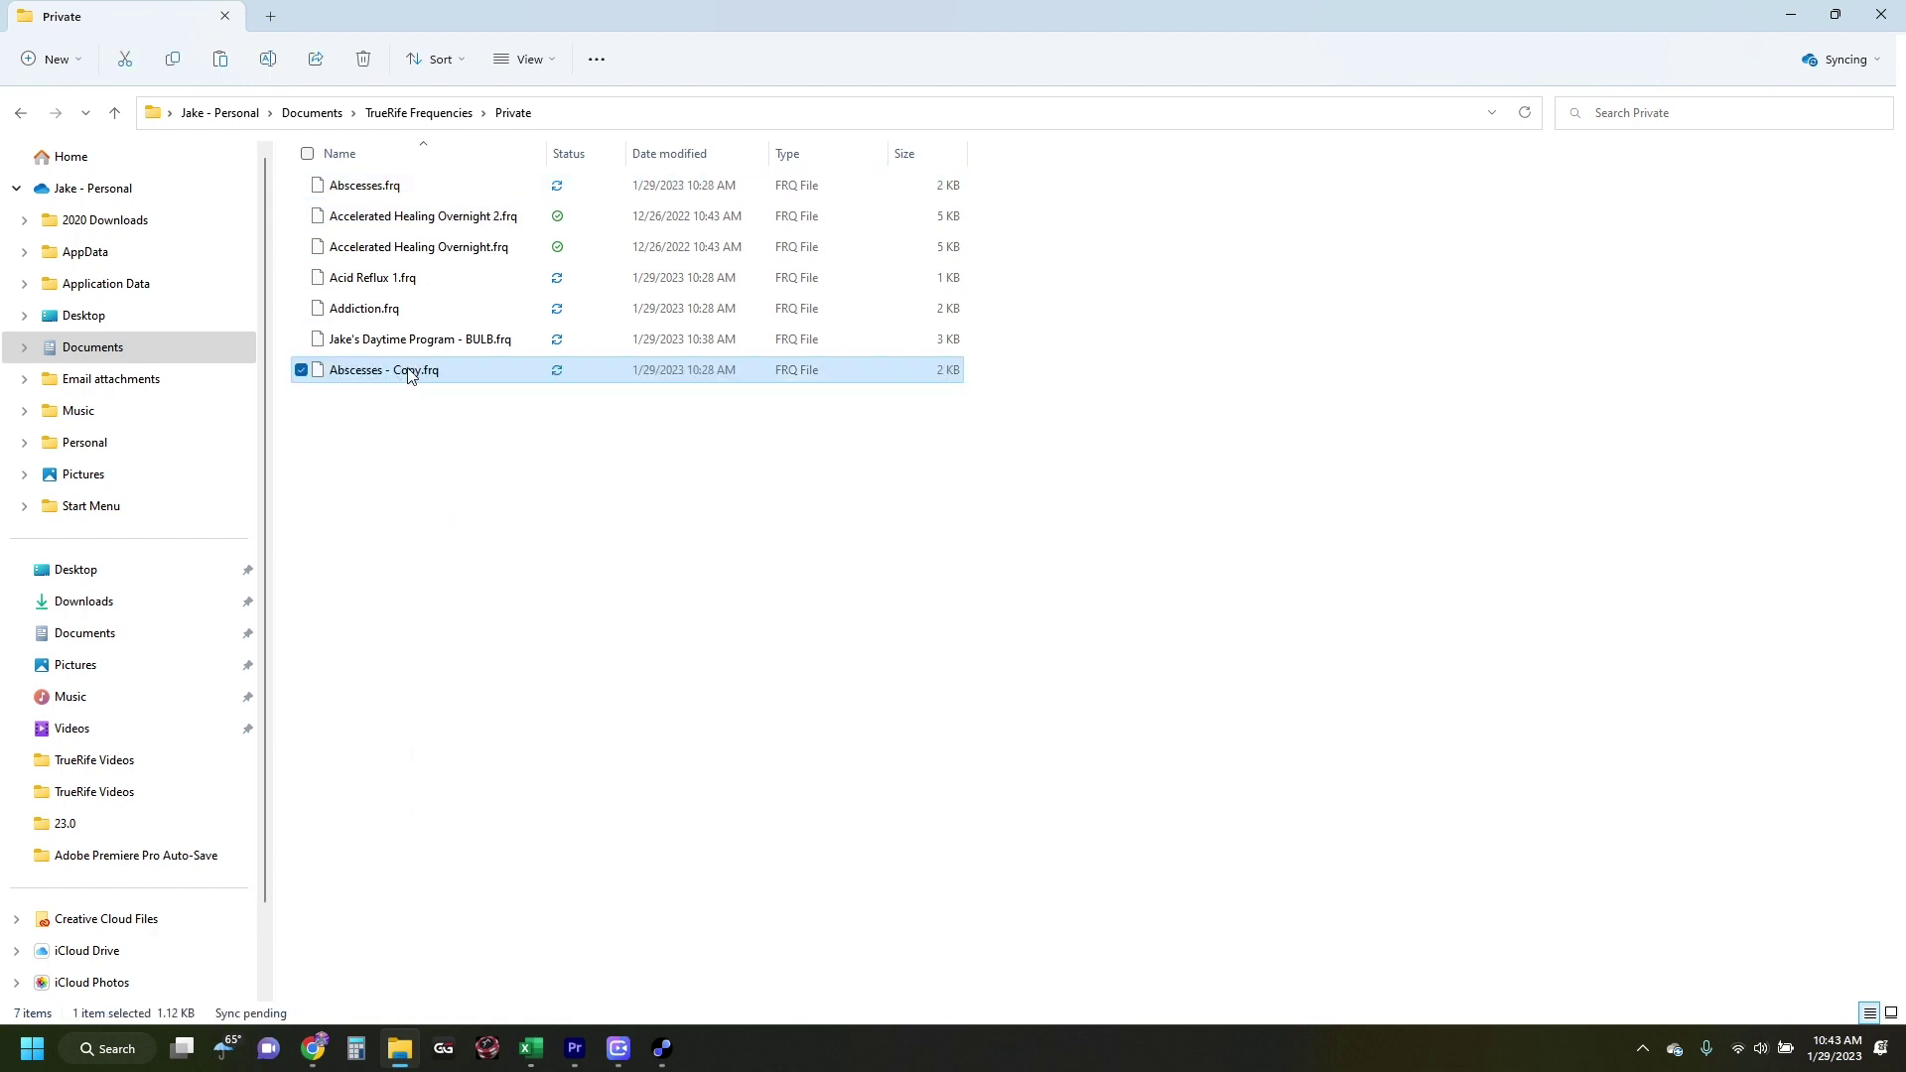
- Rename the duplicate of Abscesses.frq as Abscesses 1.frq
click(408, 372)
click(408, 184)
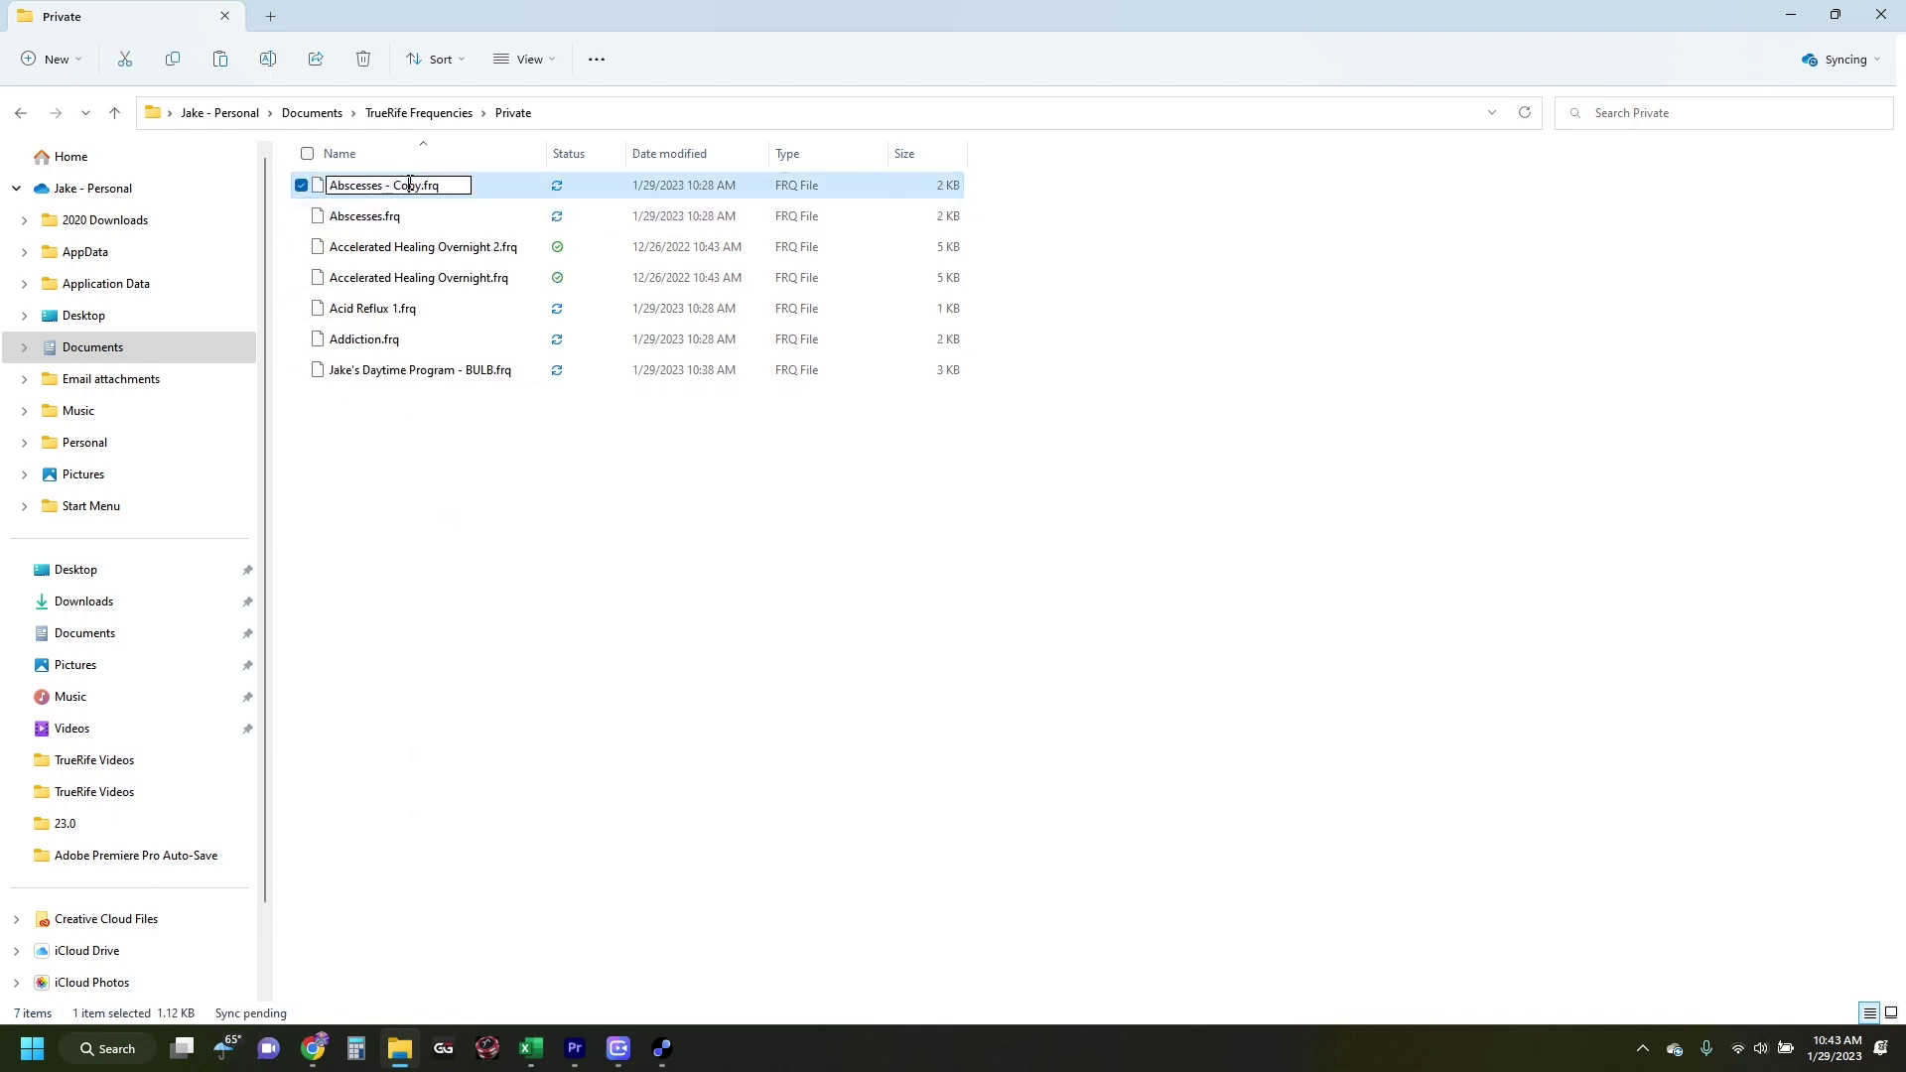
key(BackSpace)
key(BackSpace)
key(BackSpace)
key(BackSpace)
key(BackSpace)
key(BackSpace)
text(1)
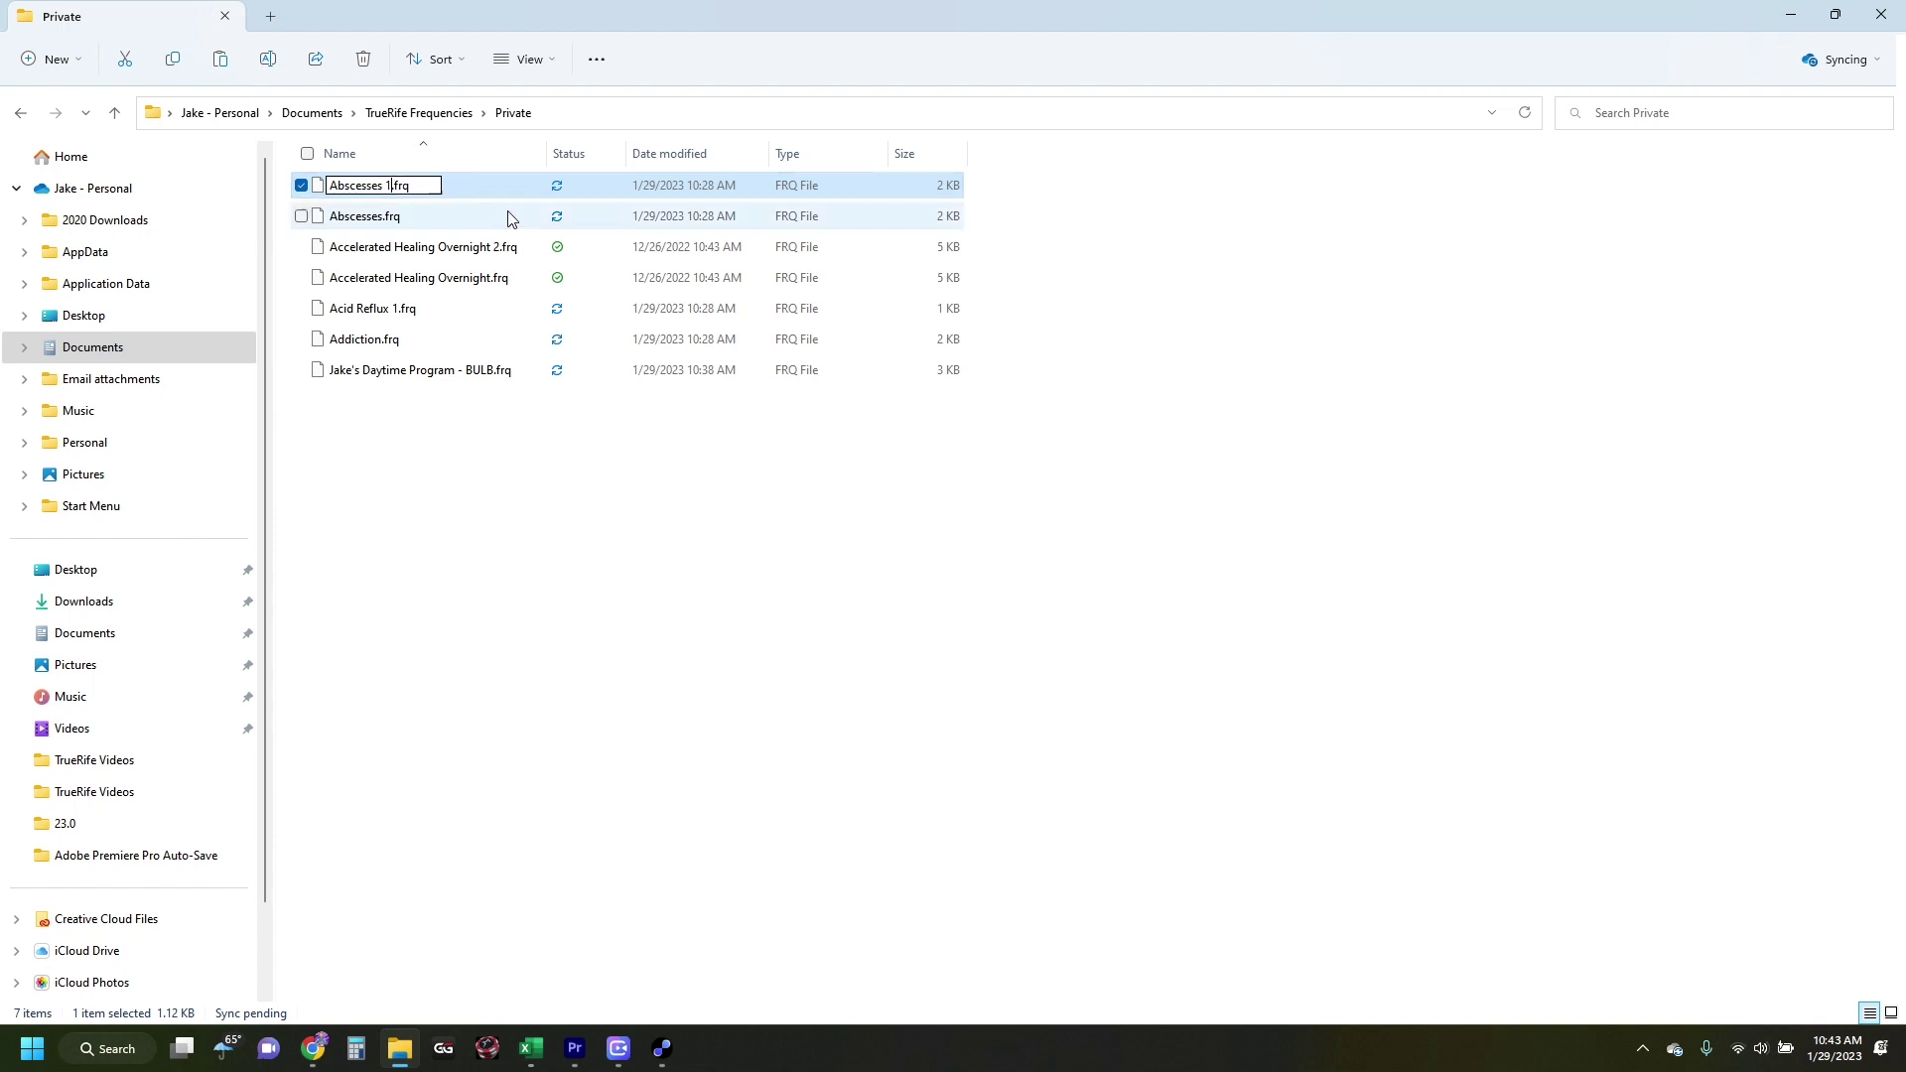
click(468, 475)
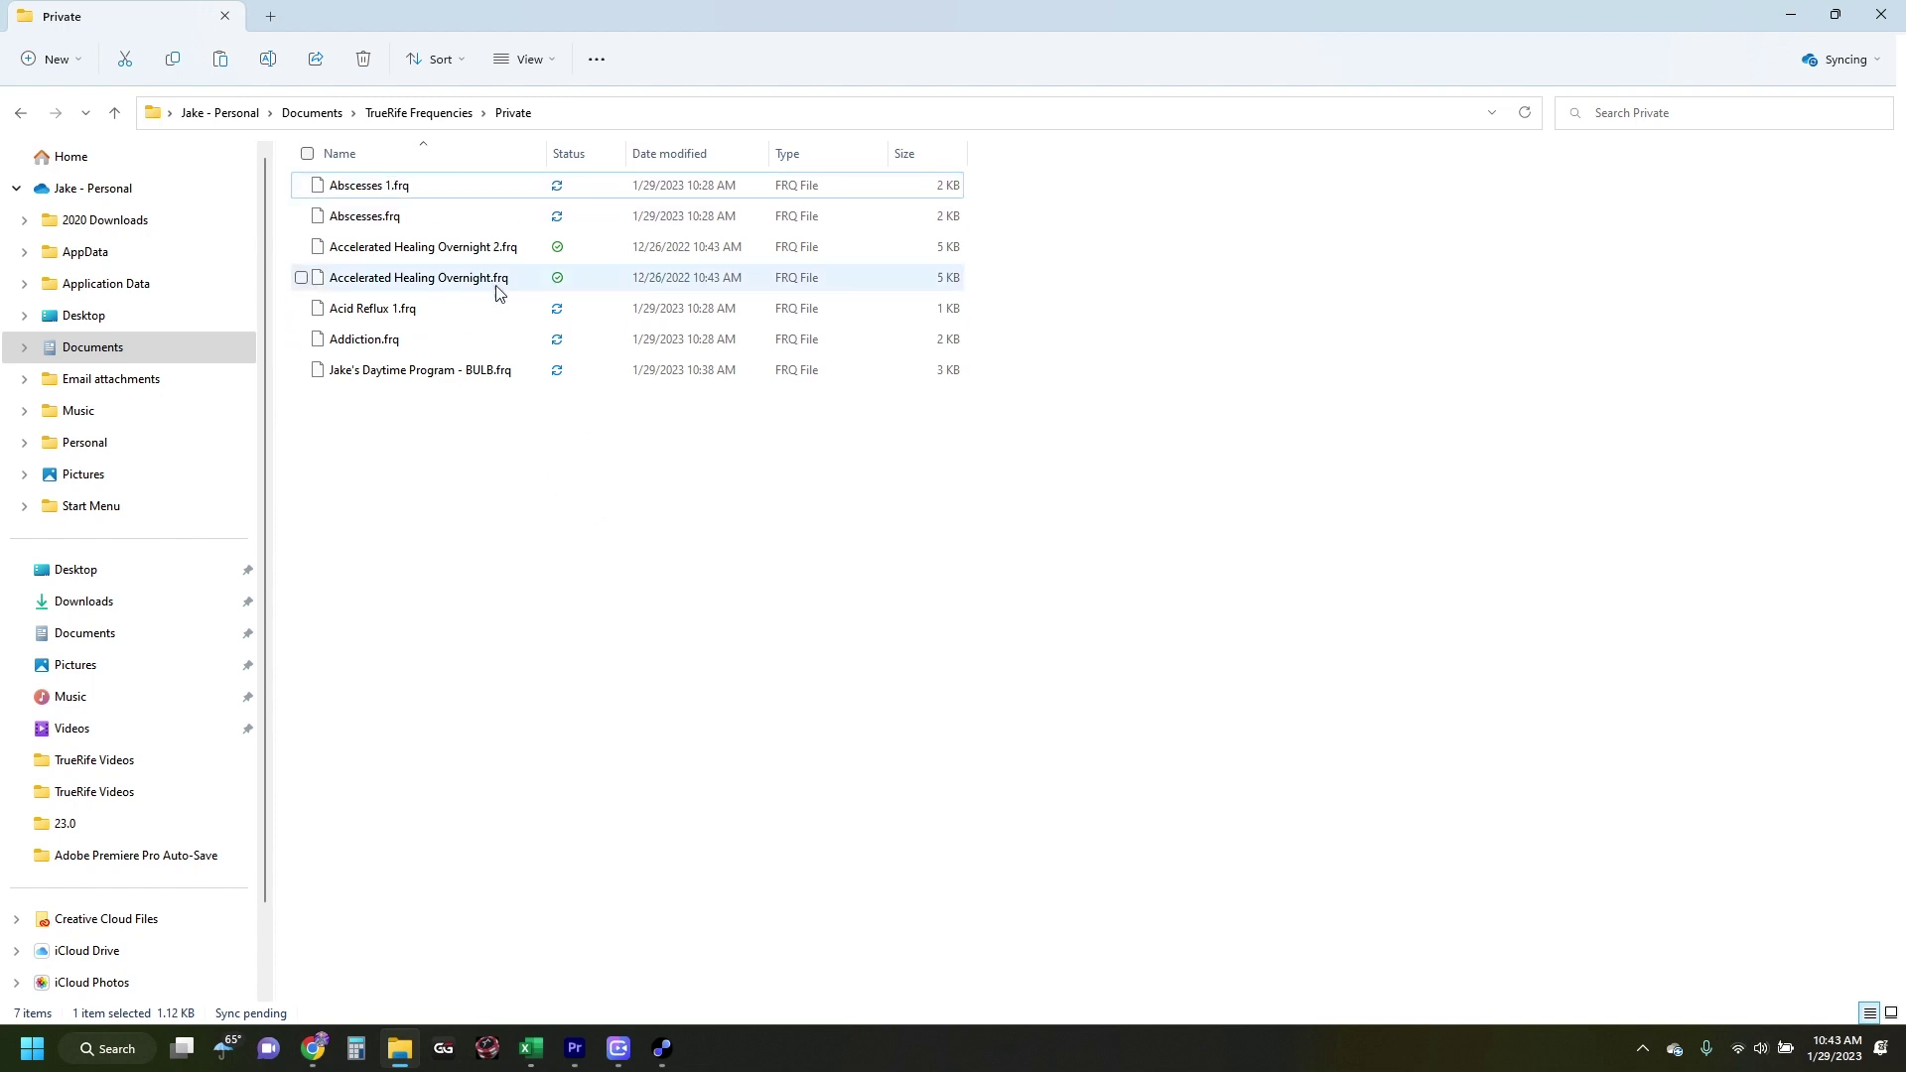
- Duplicate Abscesses 1.frq within the Private folder
click(387, 195)
right_click(387, 194)
click(448, 215)
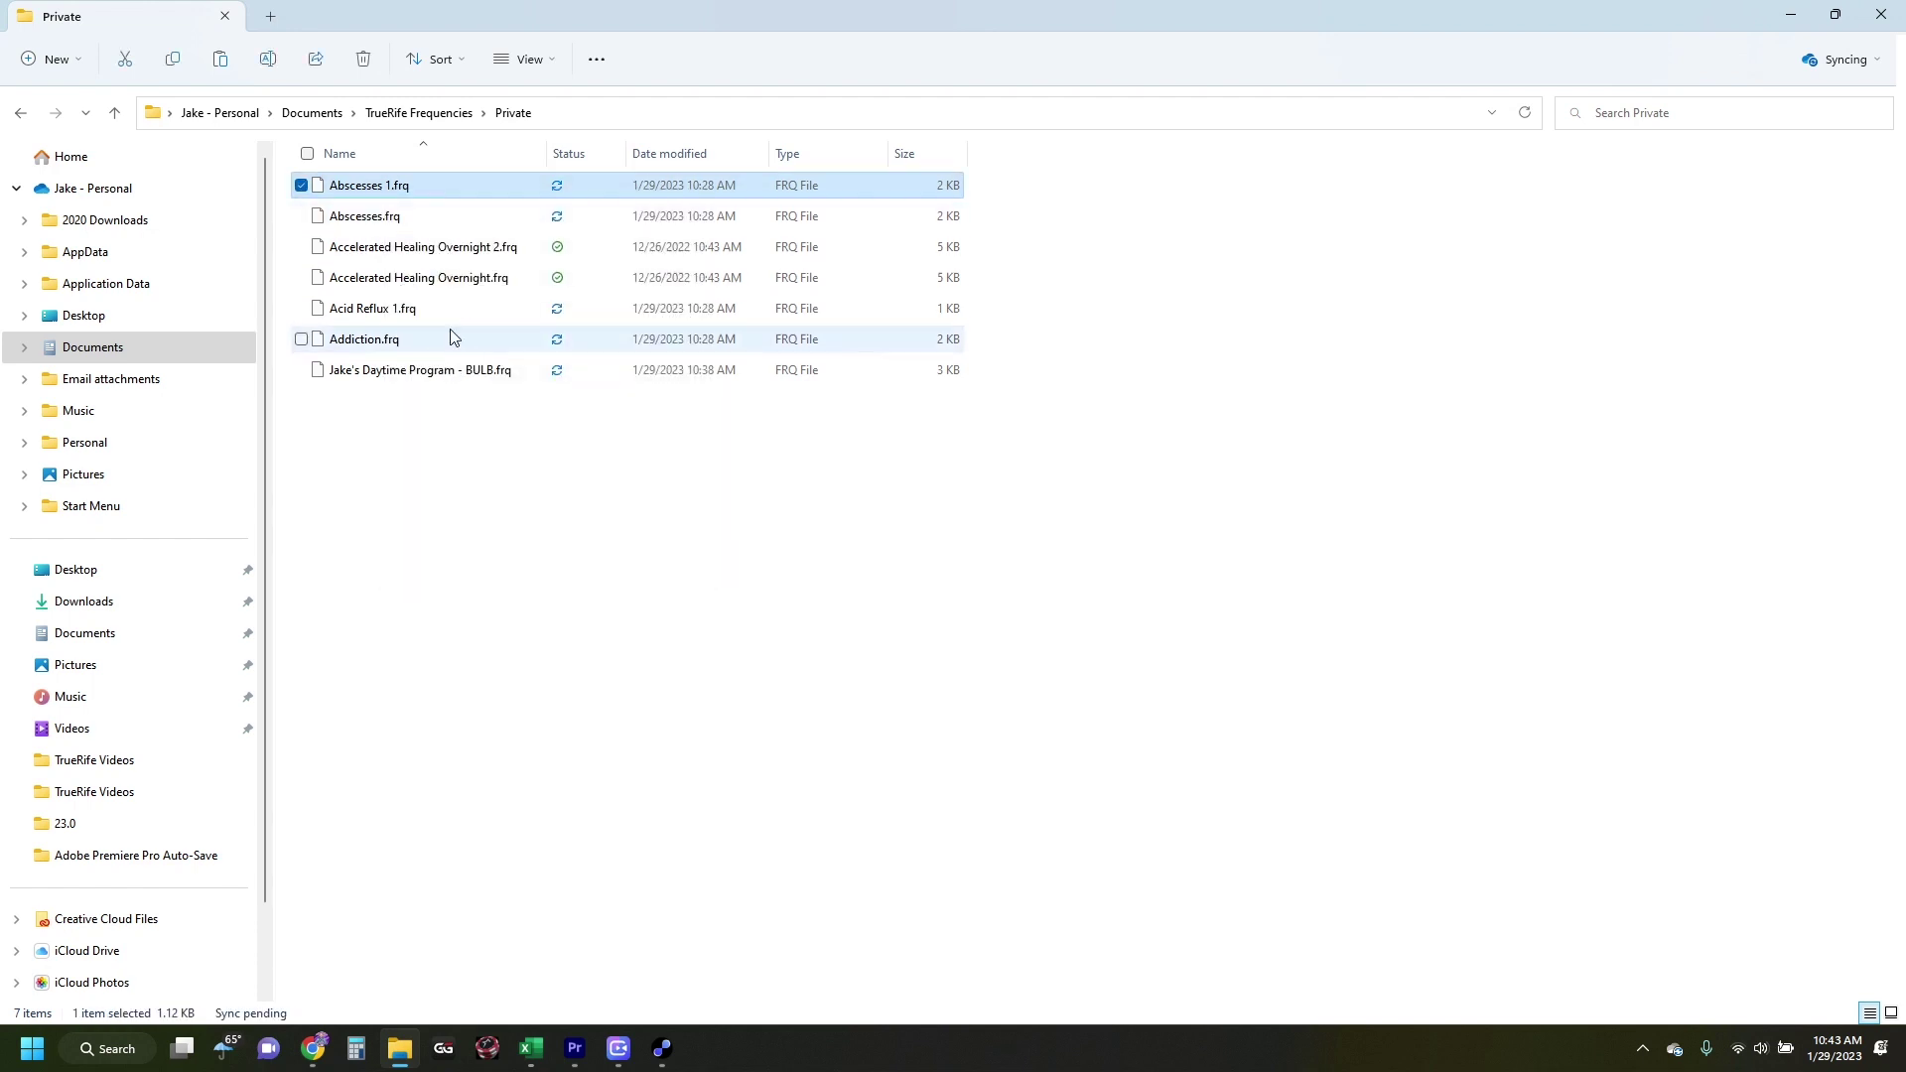
click(480, 518)
key(ctrl+v)
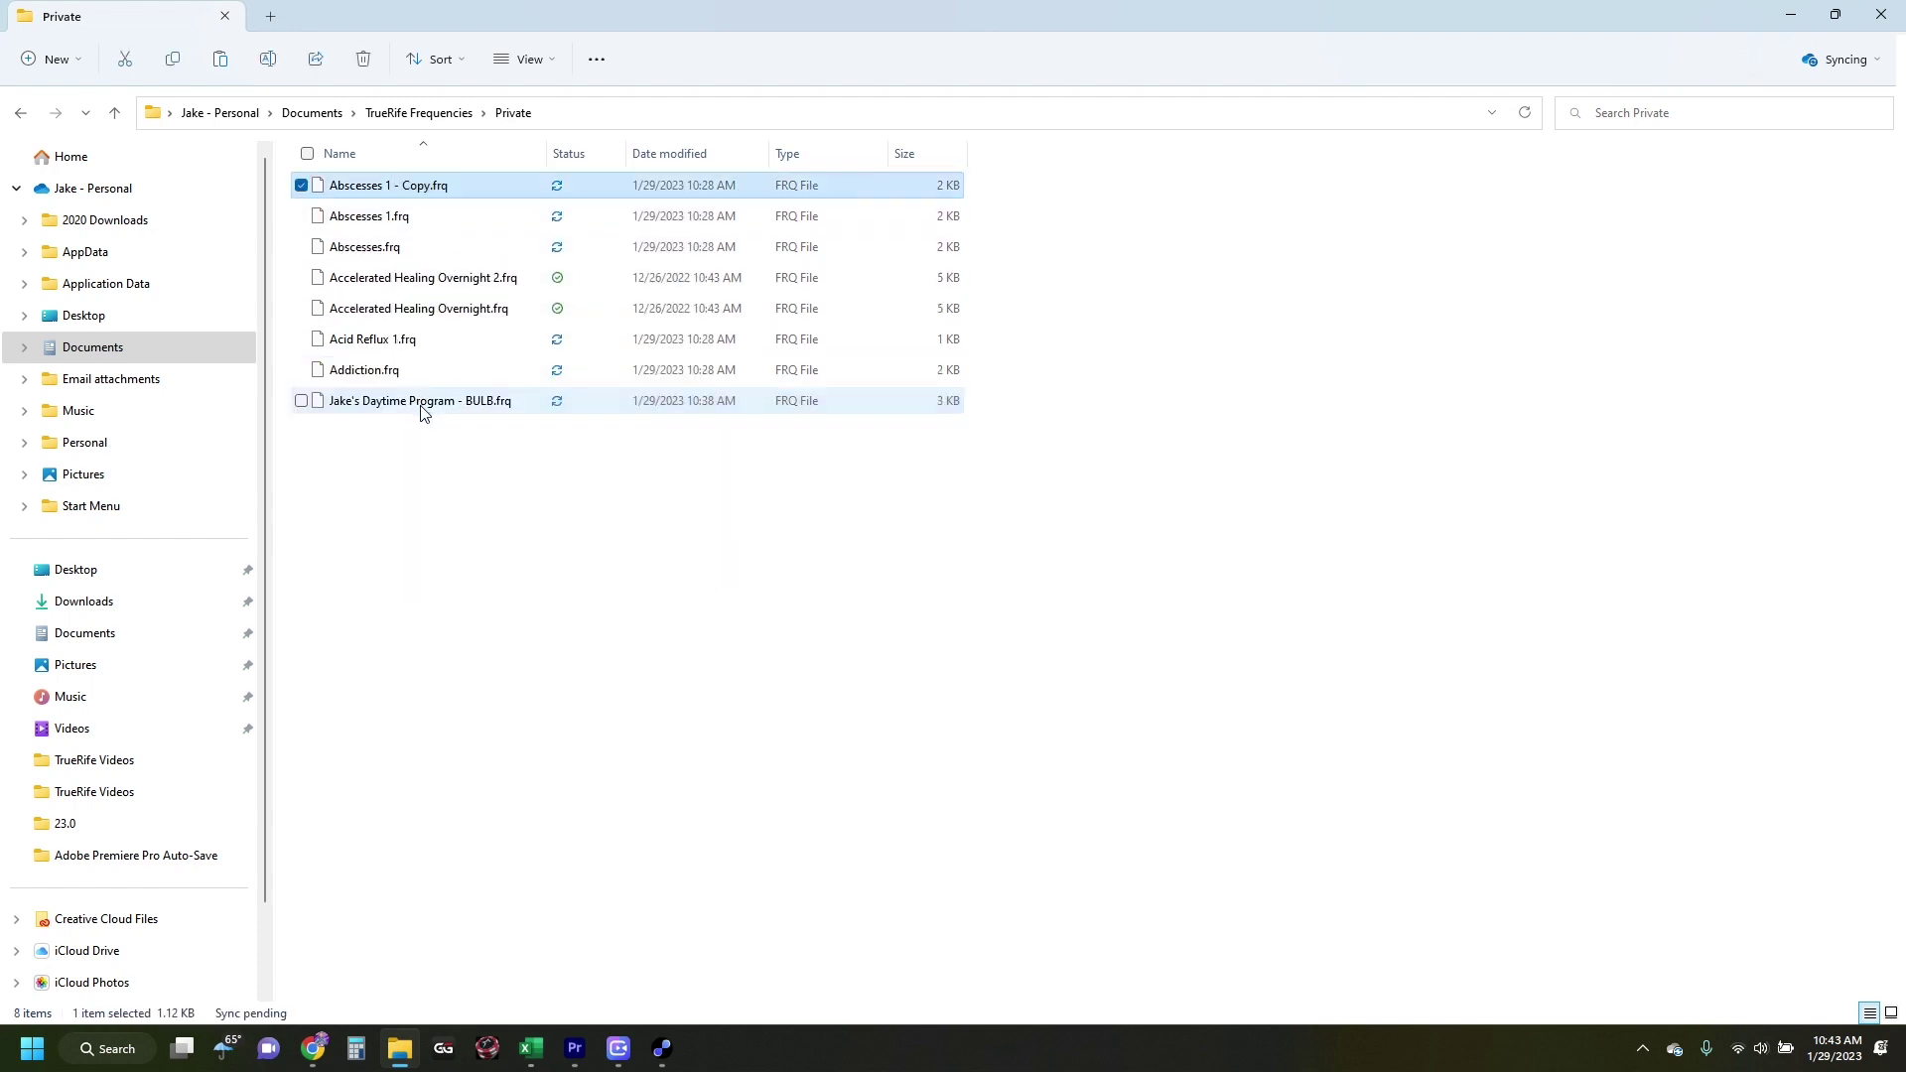
- Rename the duplicate of Abscesses 1.frq as Abscesses 2.frq
click(428, 192)
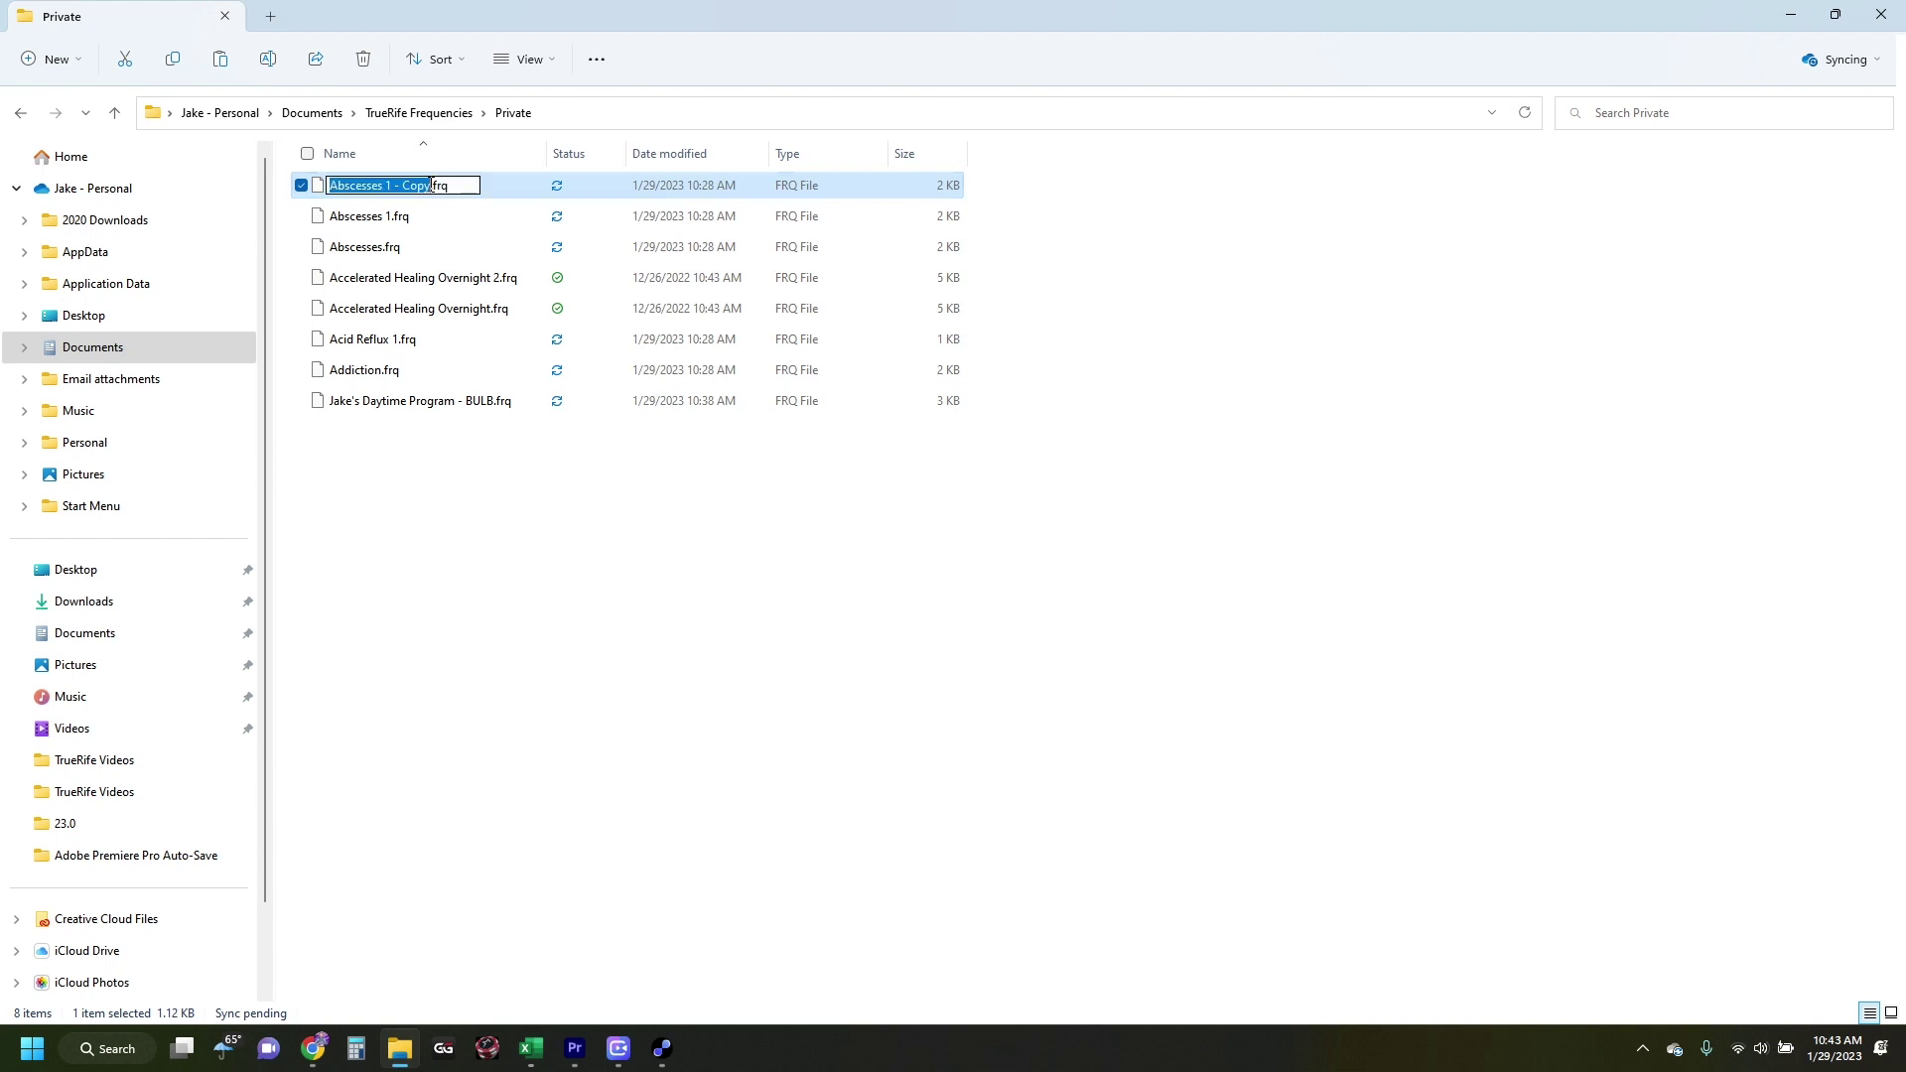
key(End)
key(BackSpace)
key(BackSpace)
key(BackSpace)
key(BackSpace)
key(BackSpace)
key(BackSpace)
key(BackSpace)
key(BackSpace)
text(2)
click(514, 517)
- Duplicate Abscesses 2.frq within the Private folder
click(402, 191)
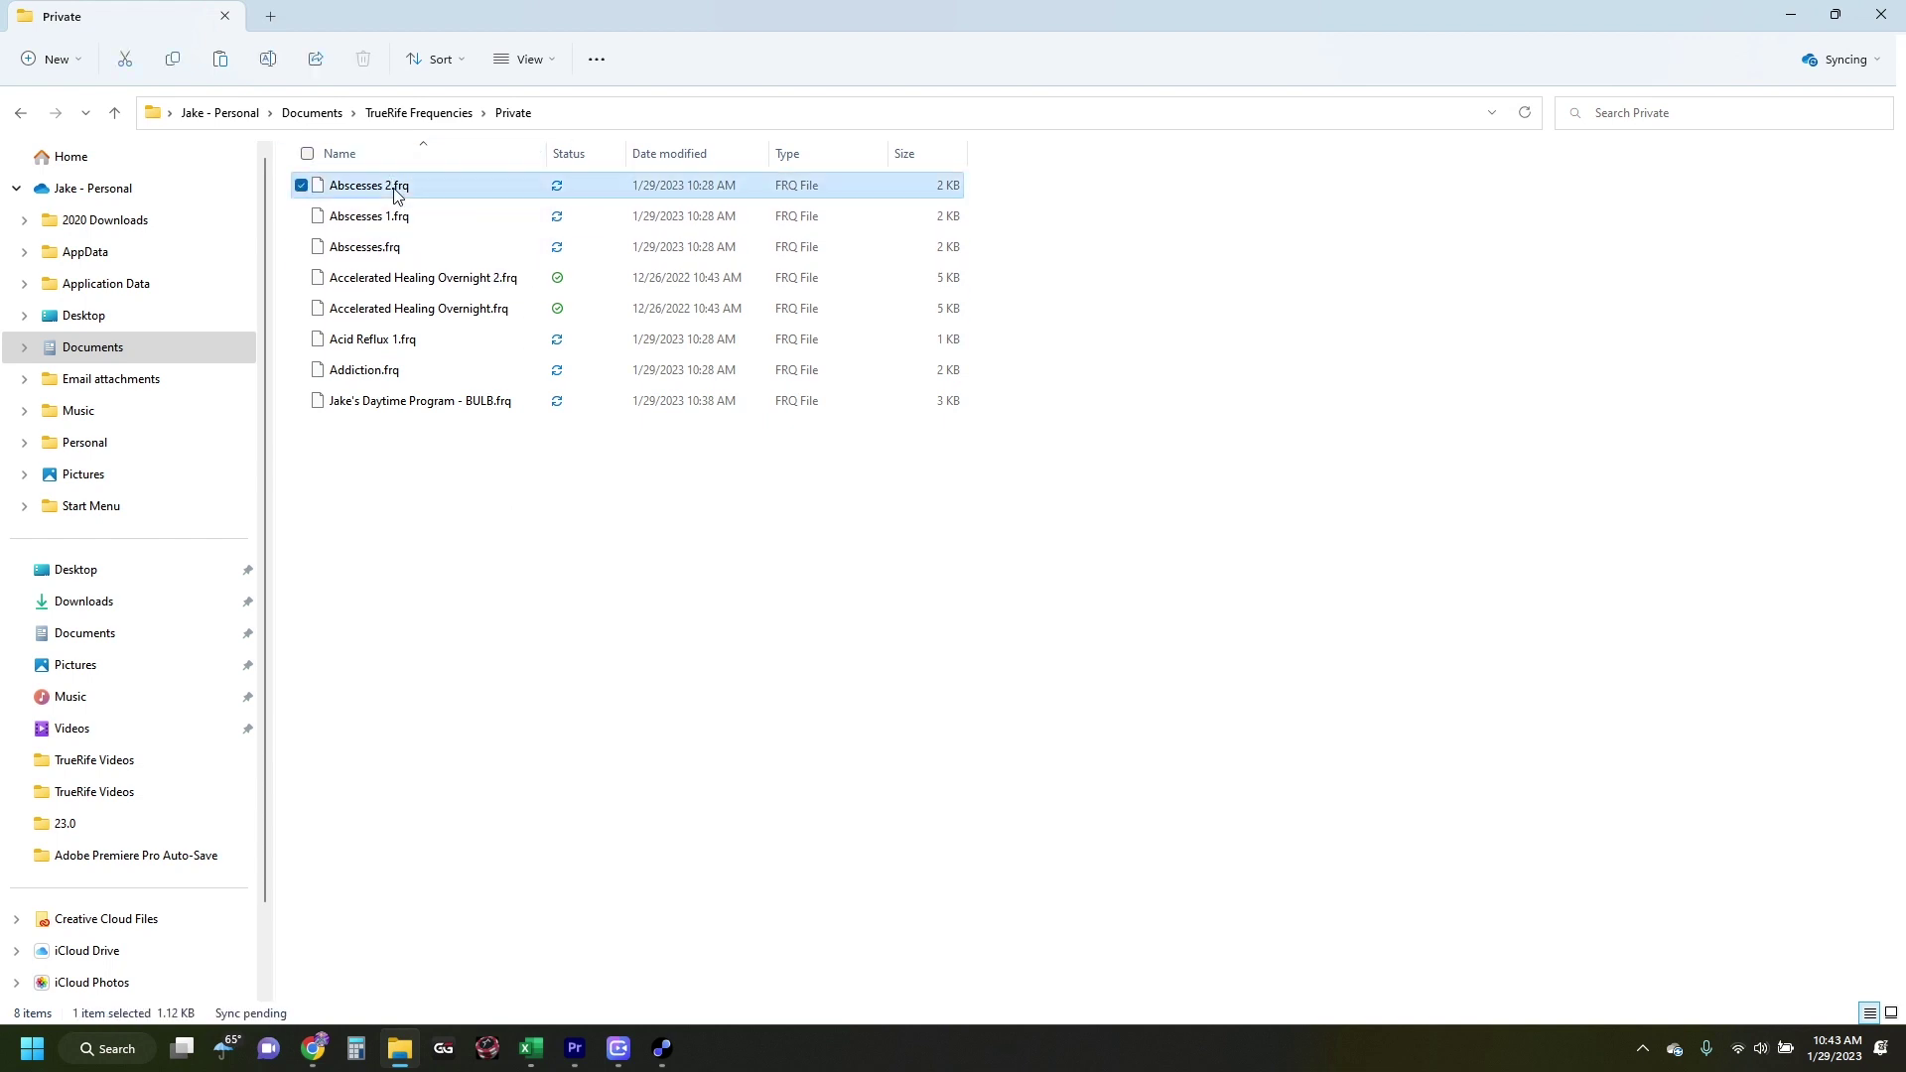
right_click(402, 191)
click(484, 533)
click(489, 533)
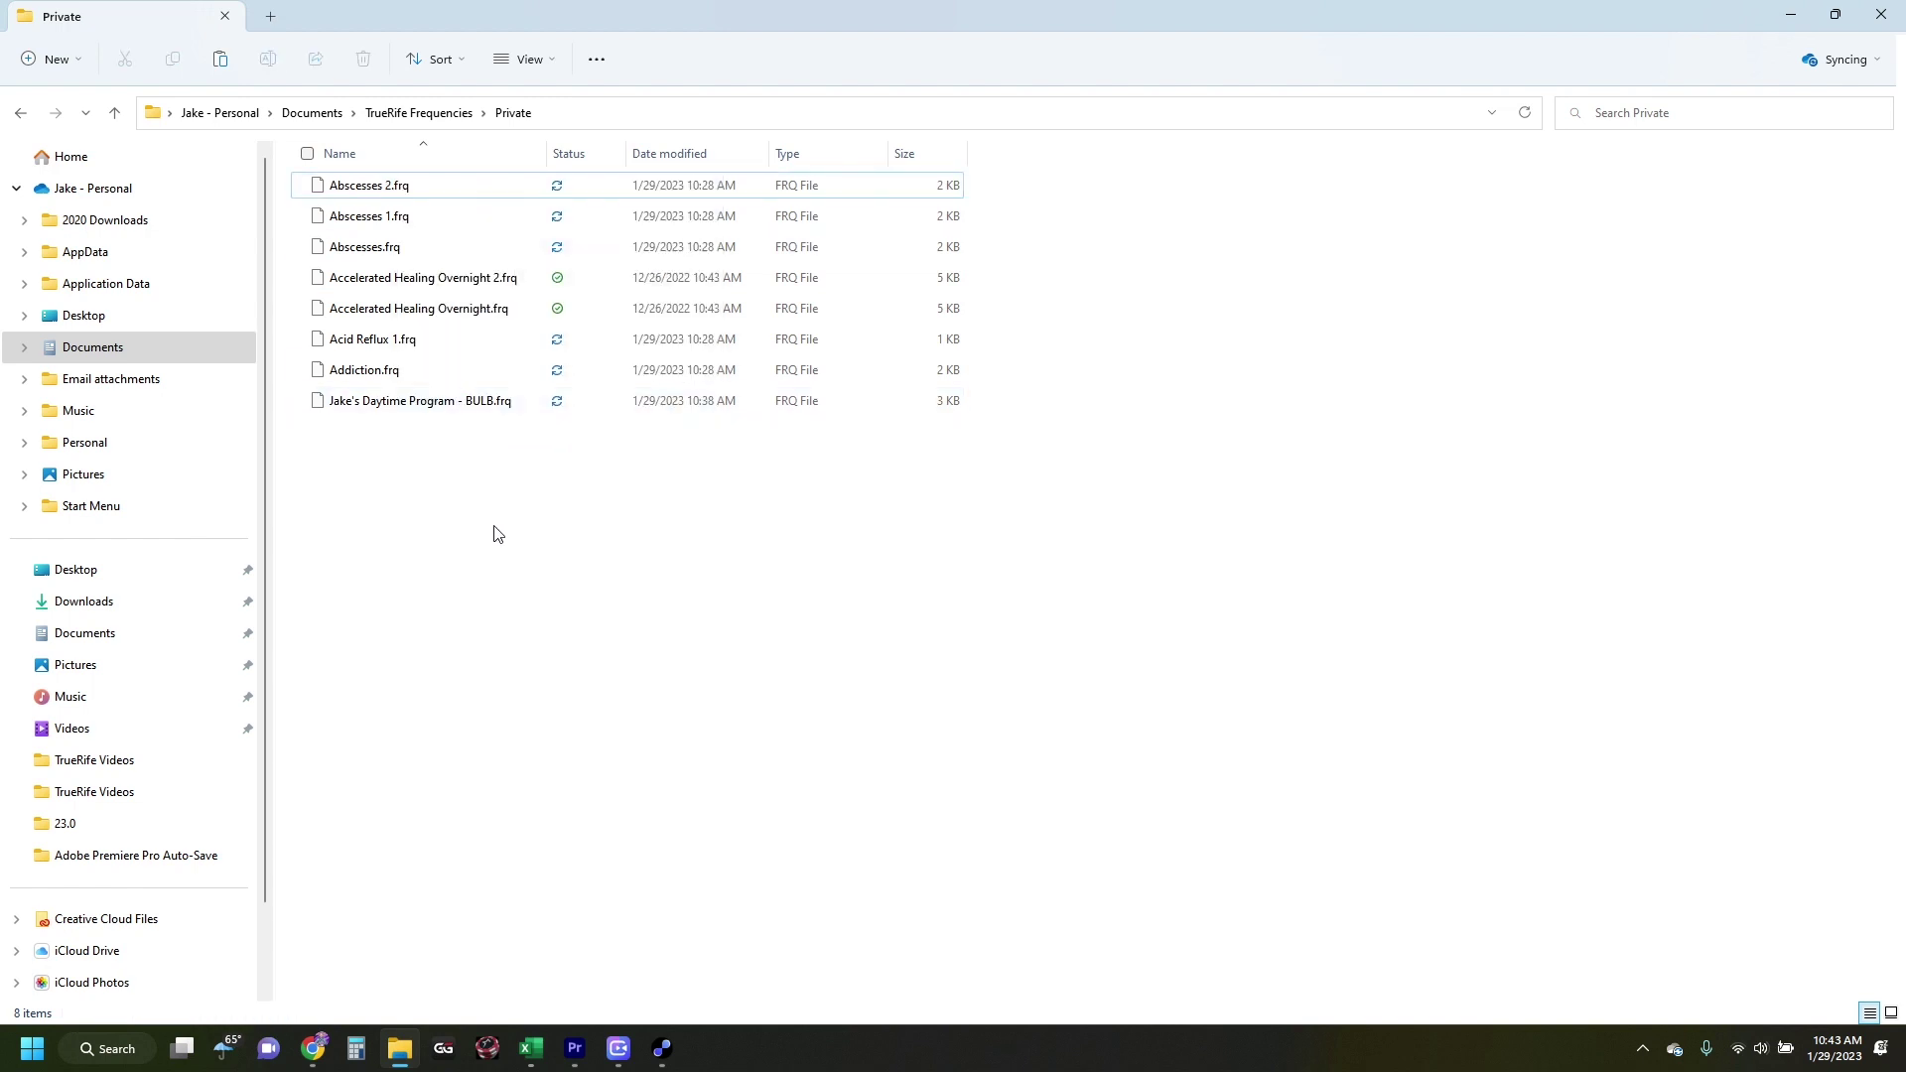
key(ctrl+v)
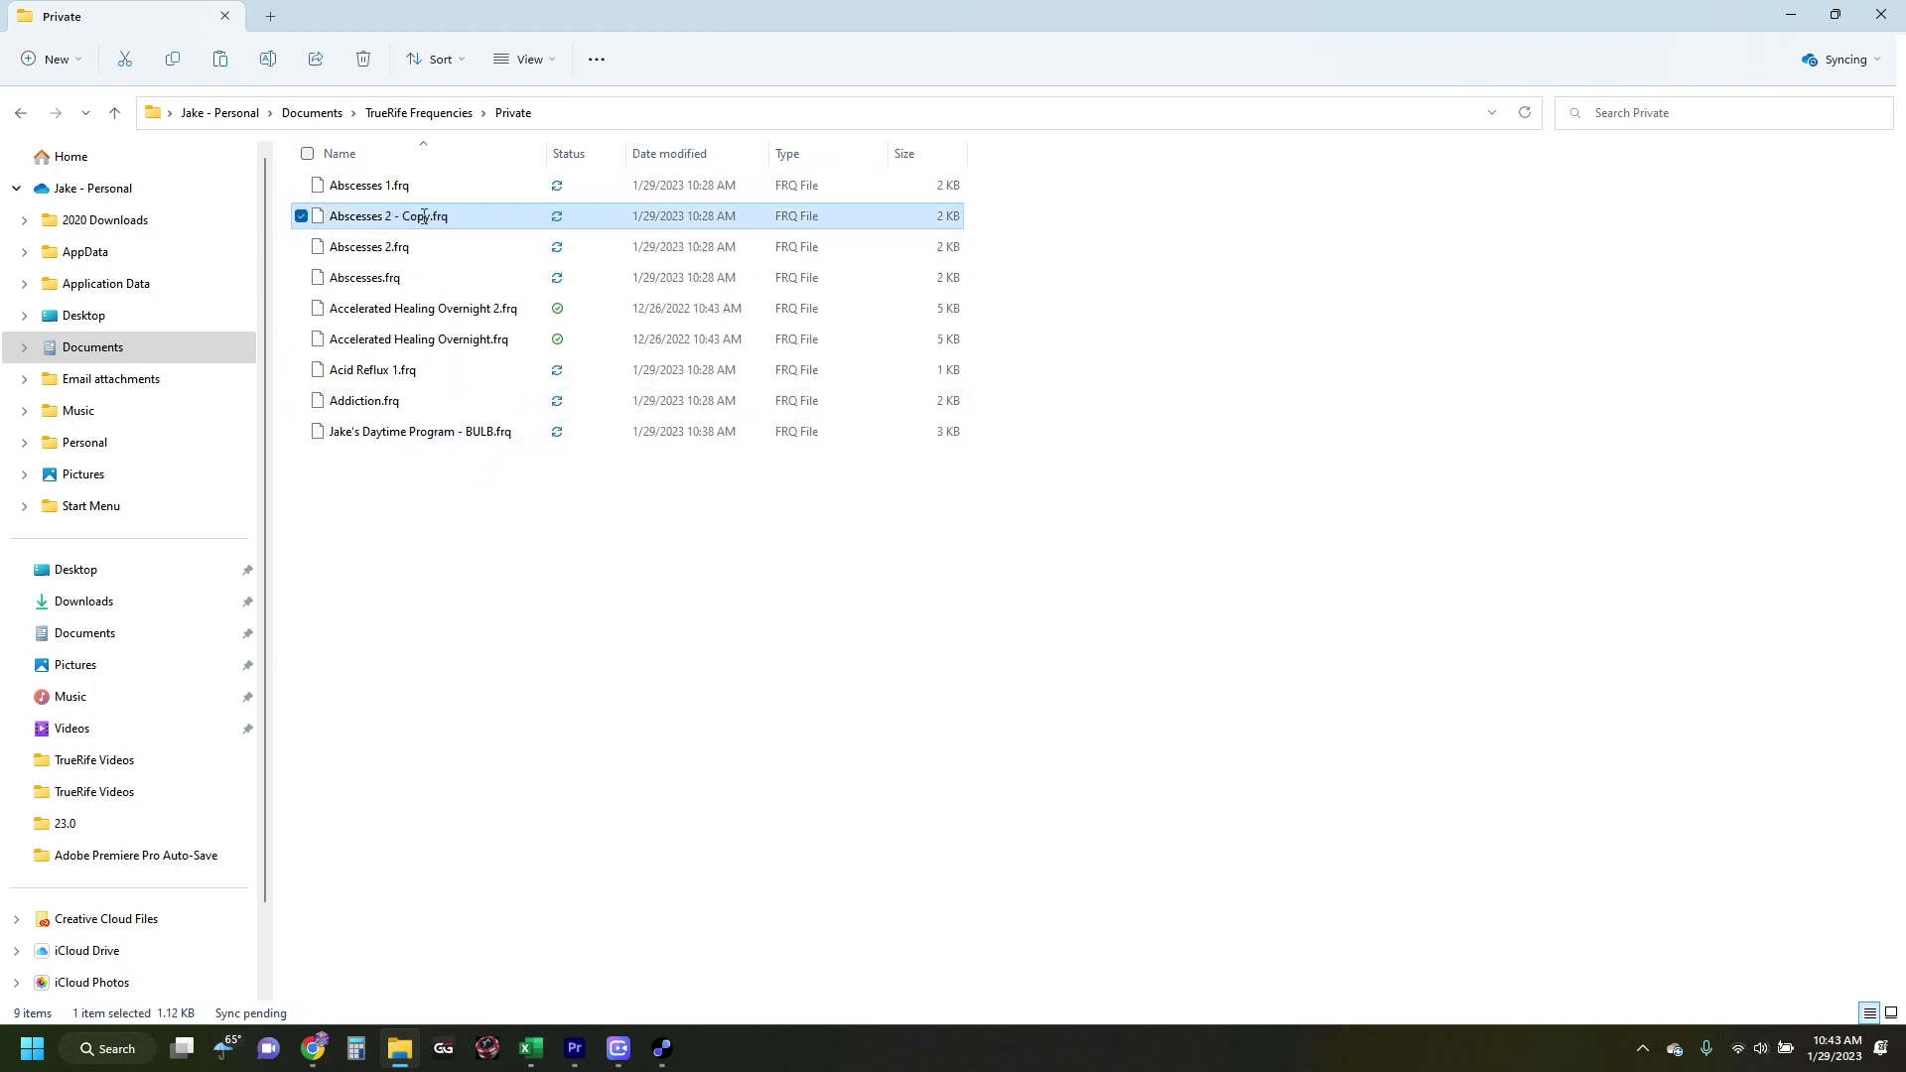
- Rename the duplicate of Abscesses 2.frq as Abscesses 3.frq
click(424, 216)
click(464, 210)
key(BackSpace)
key(BackSpace)
key(BackSpace)
key(BackSpace)
key(BackSpace)
key(BackSpace)
key(BackSpace)
key(BackSpace)
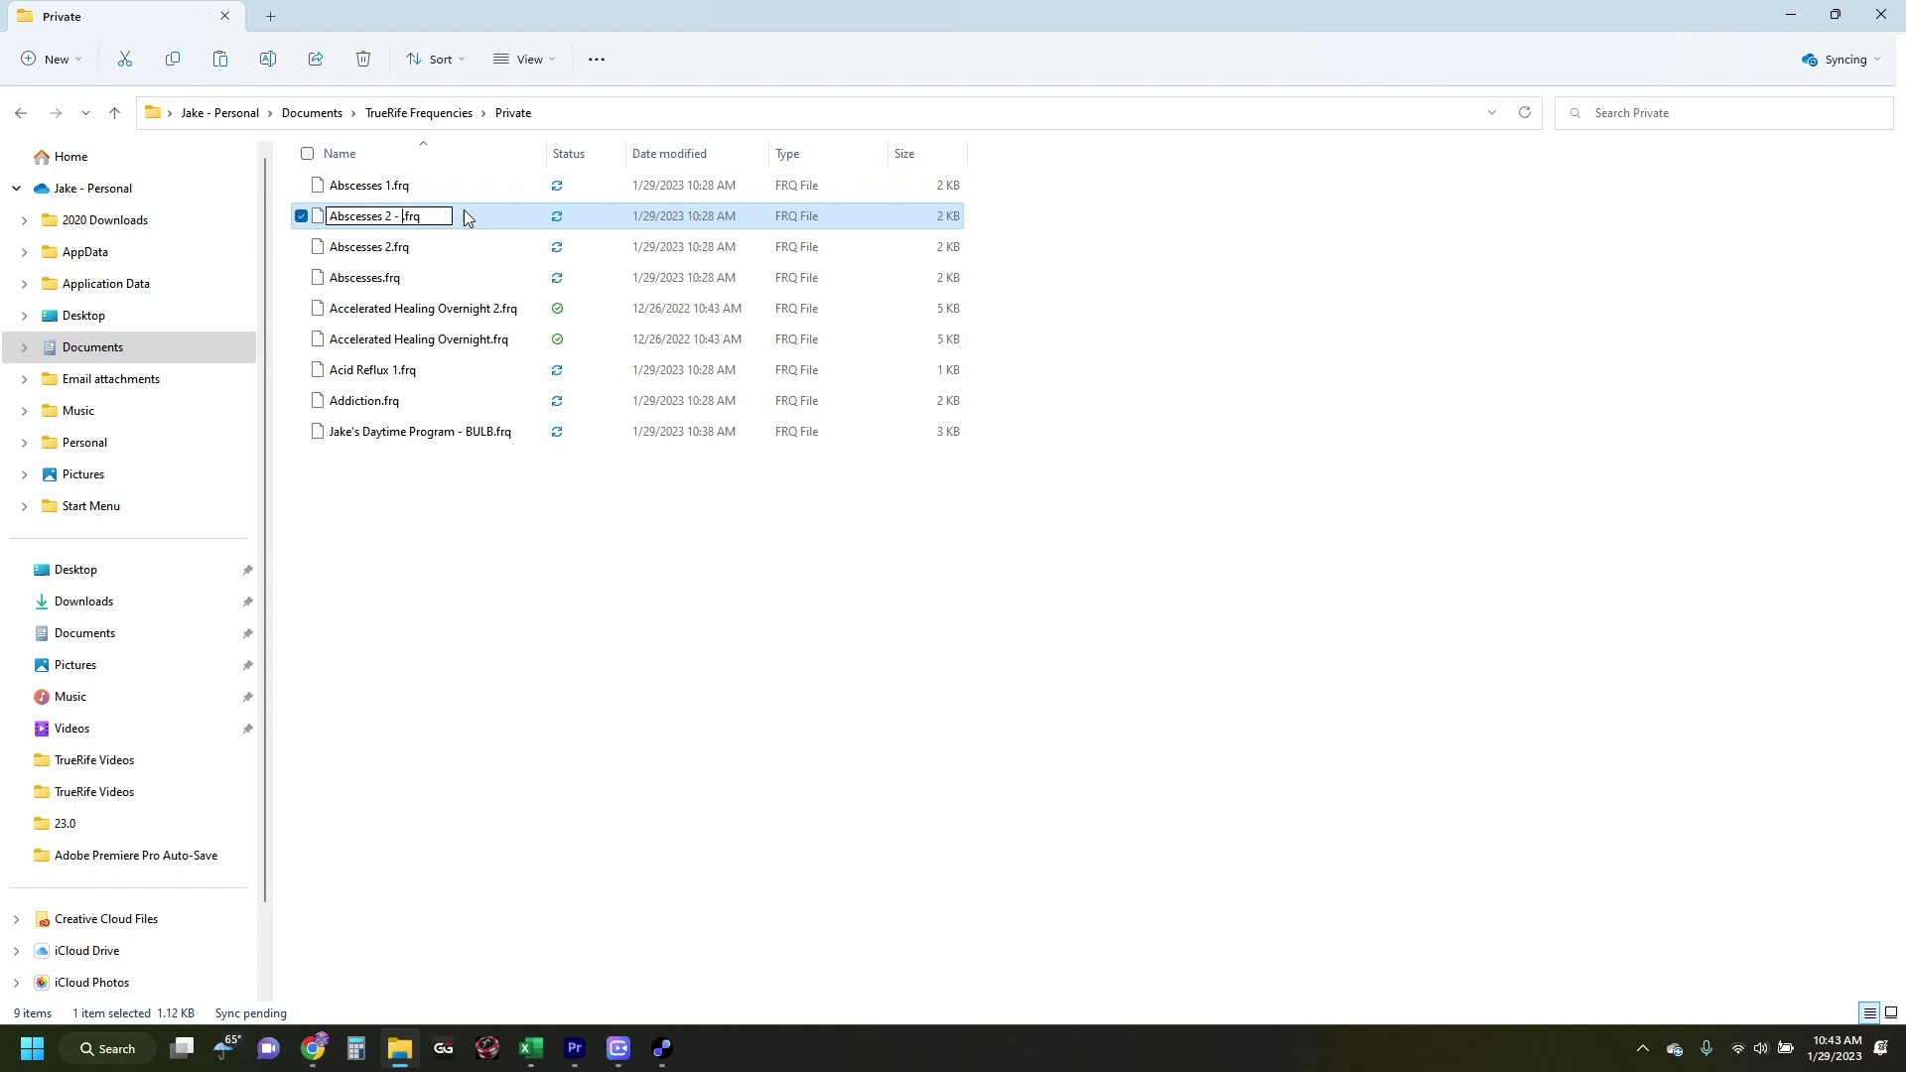
text(3)
click(650, 672)
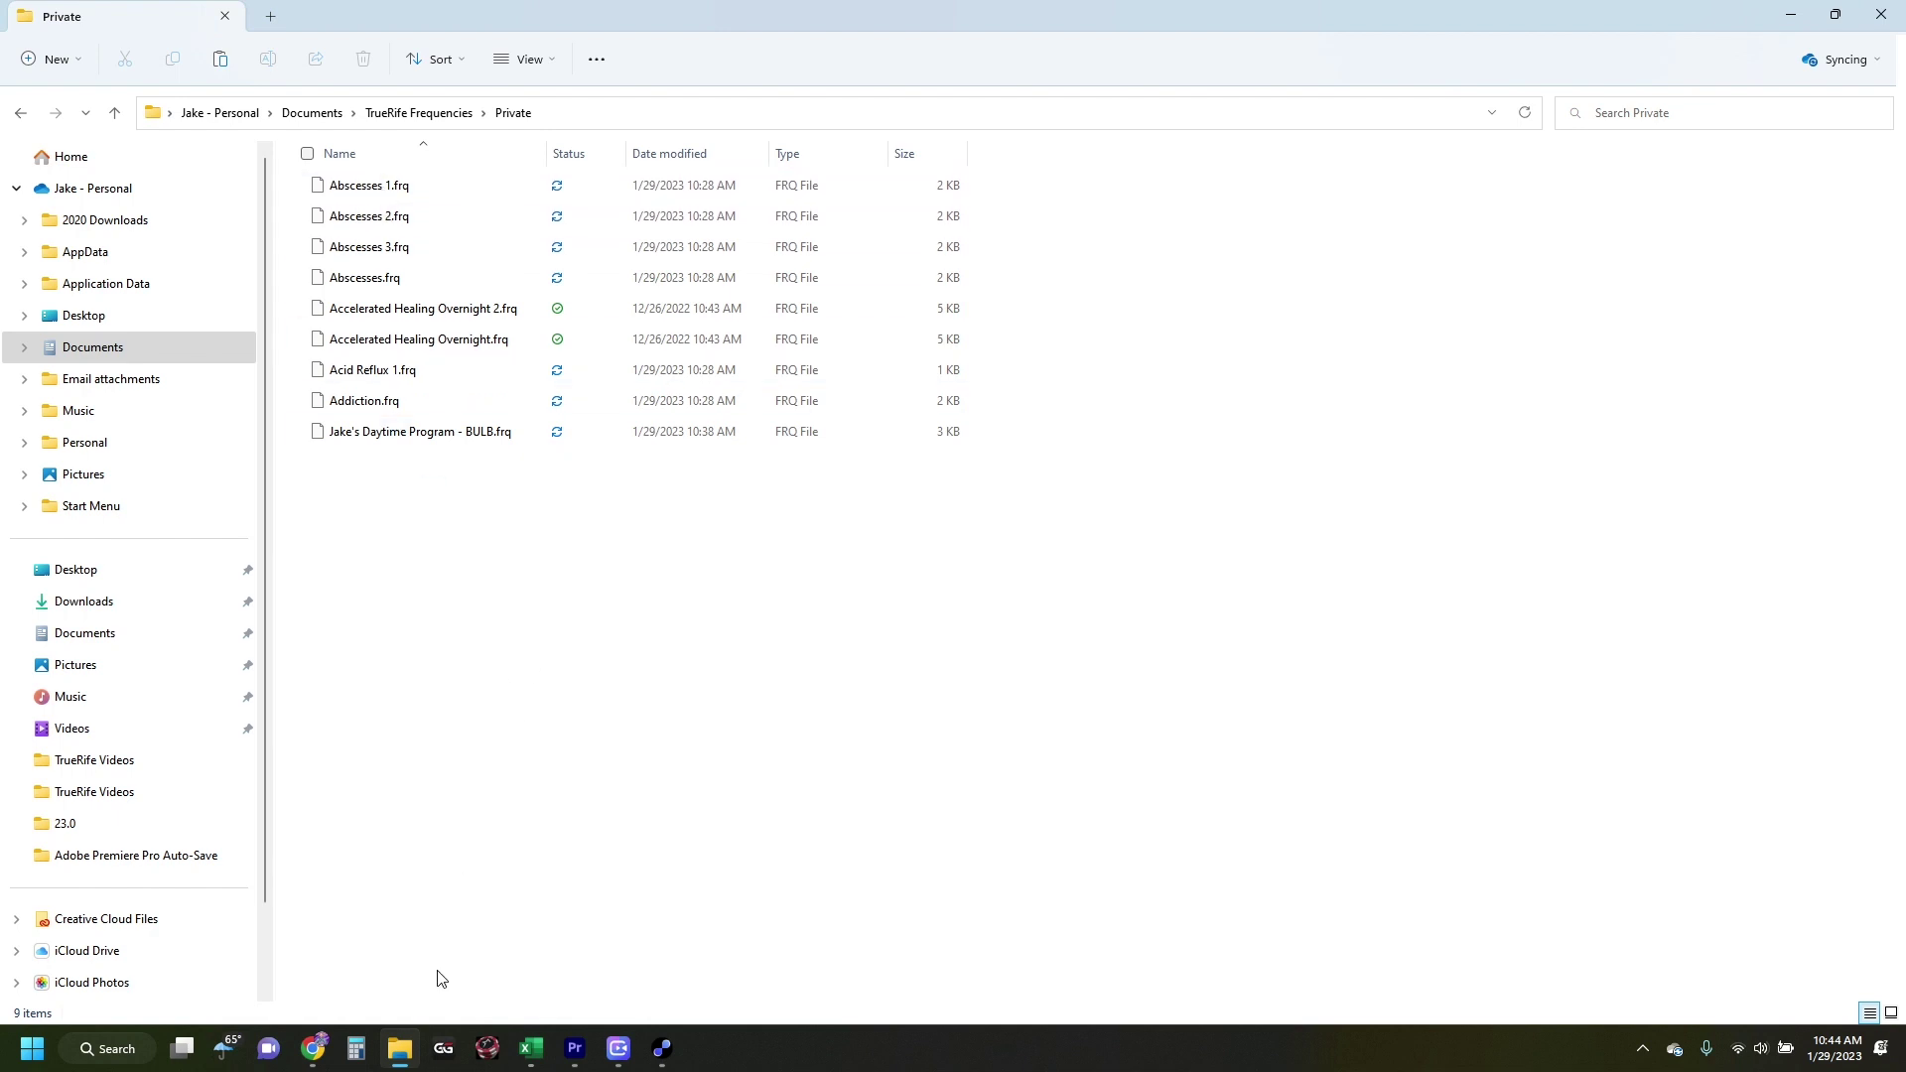
- Switch to the f100 program and browse to the Private folder for opening a program
click(661, 1048)
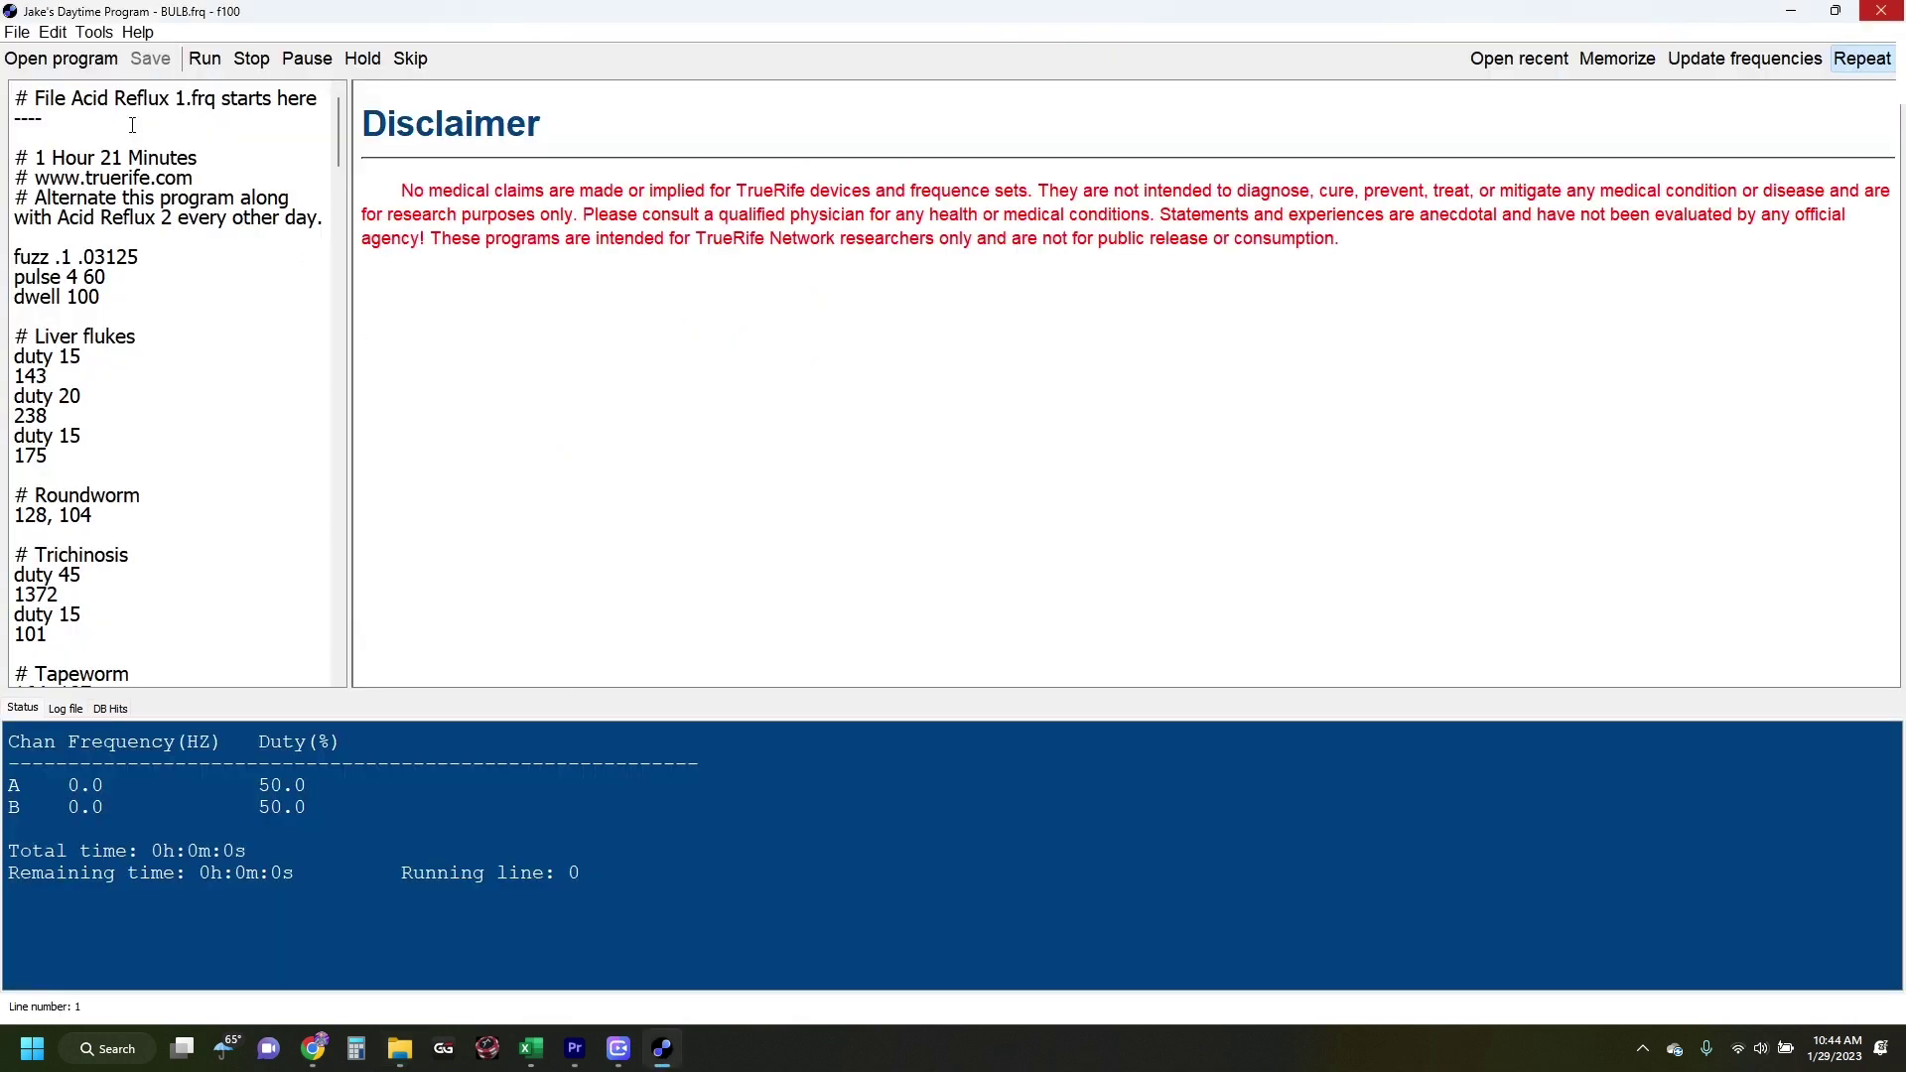
click(53, 62)
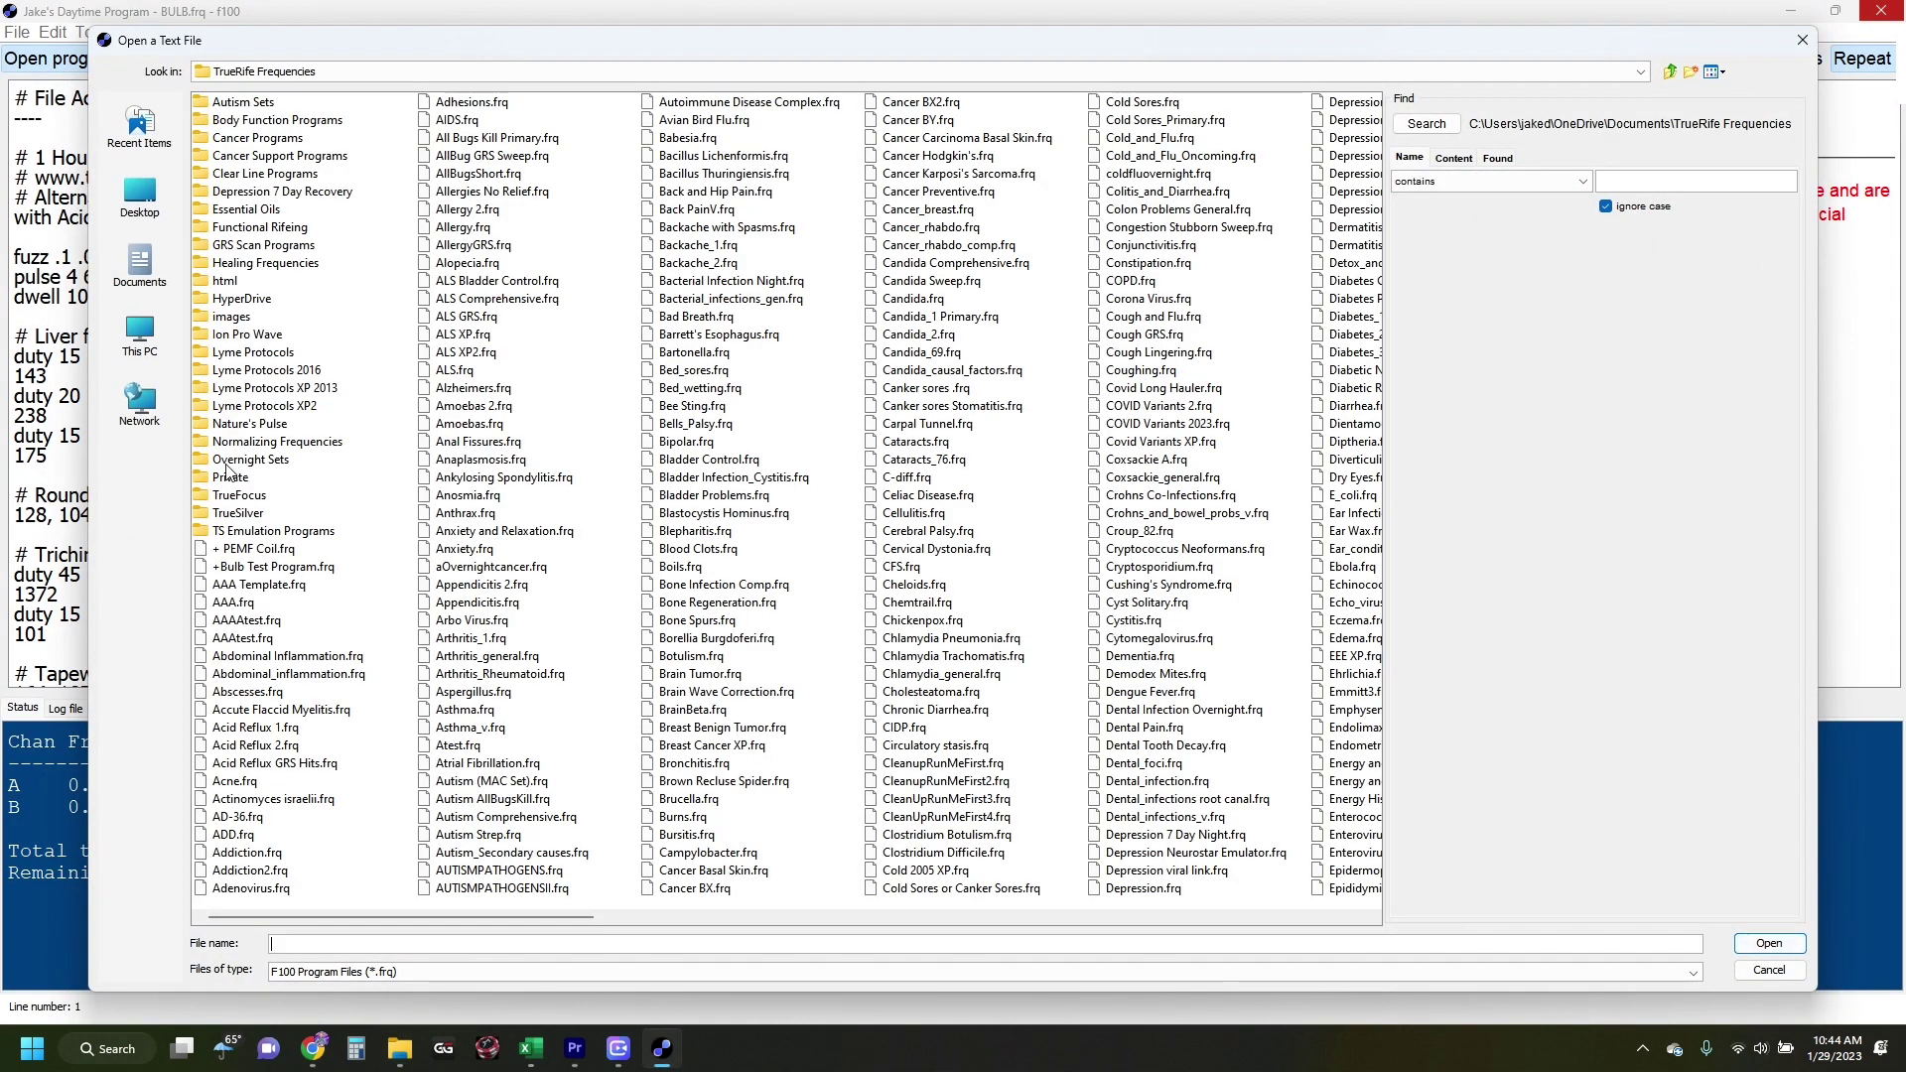
double_click(228, 479)
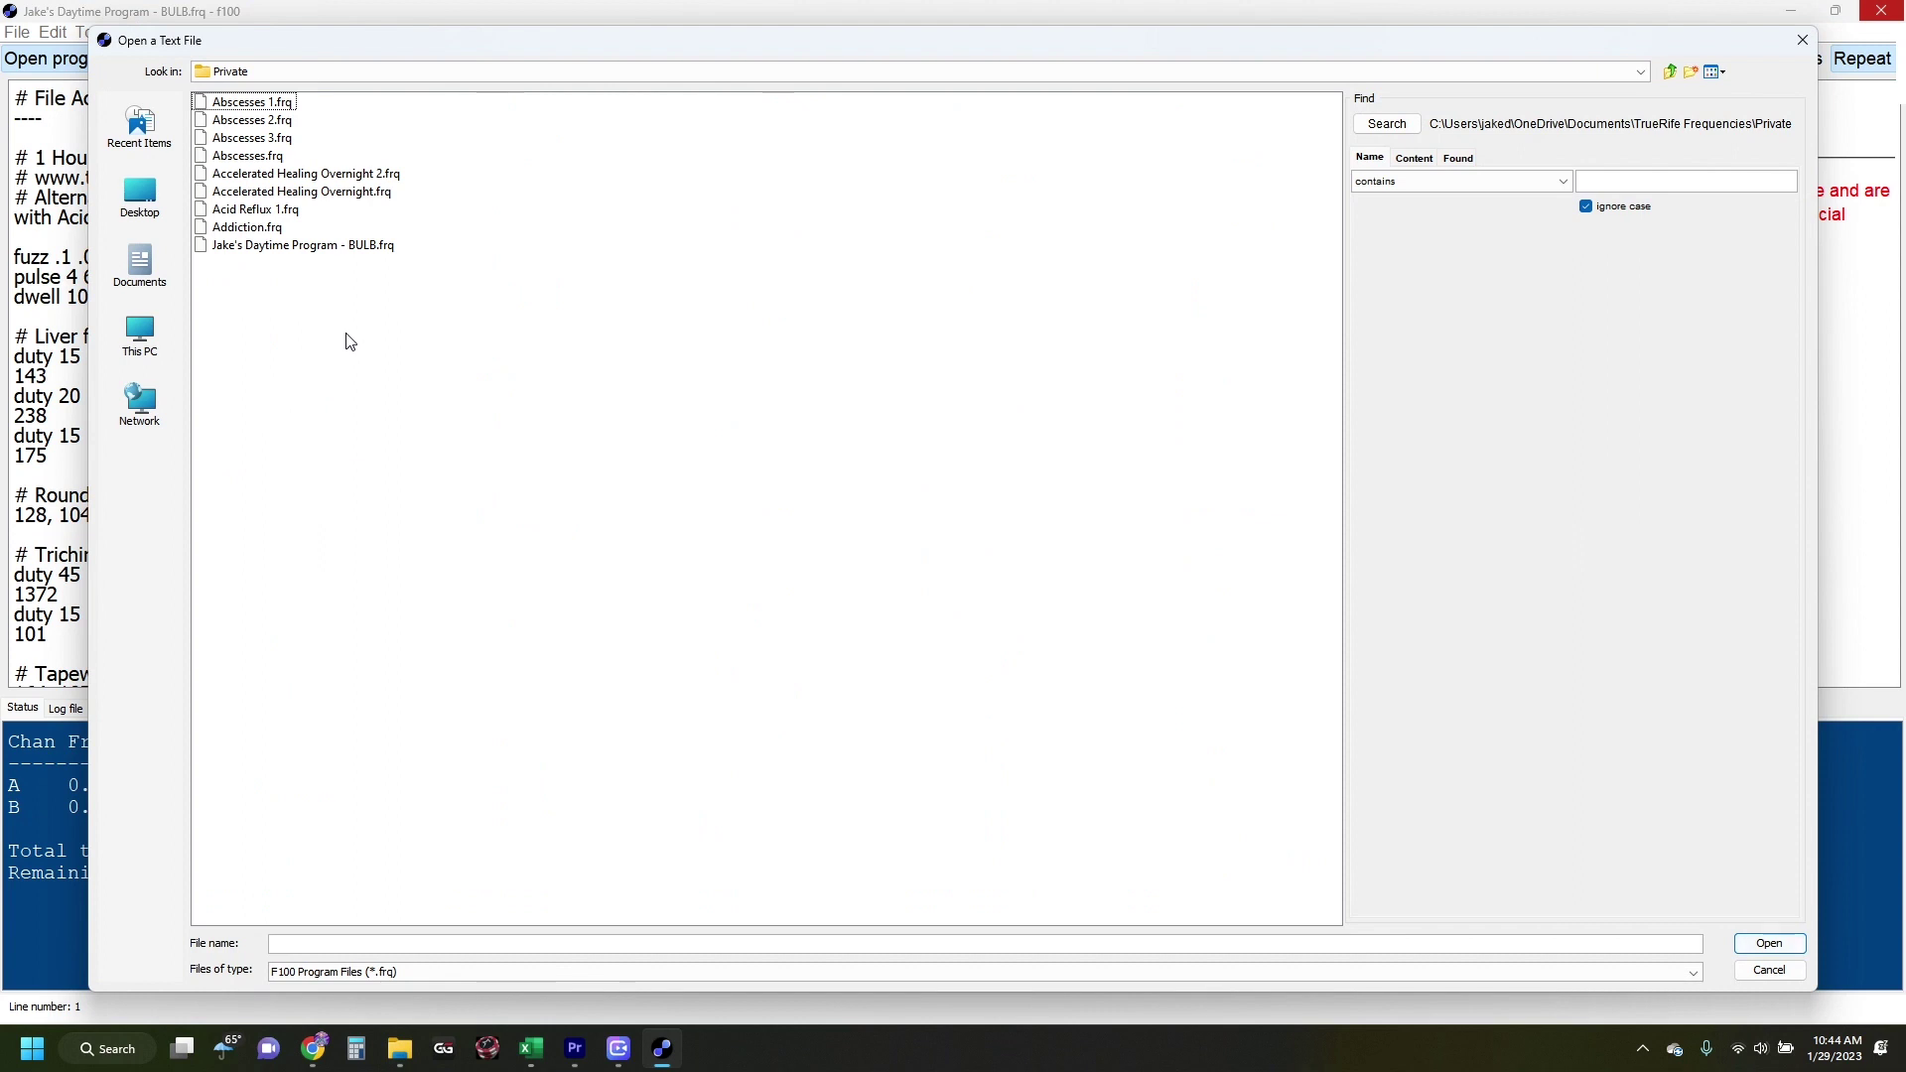
- Open Acid Reflux 1.frq, Addiction.frq, Abscesses.frq and Abscesses 1, 2 and 3.frq together as one stacked program
click(254, 212)
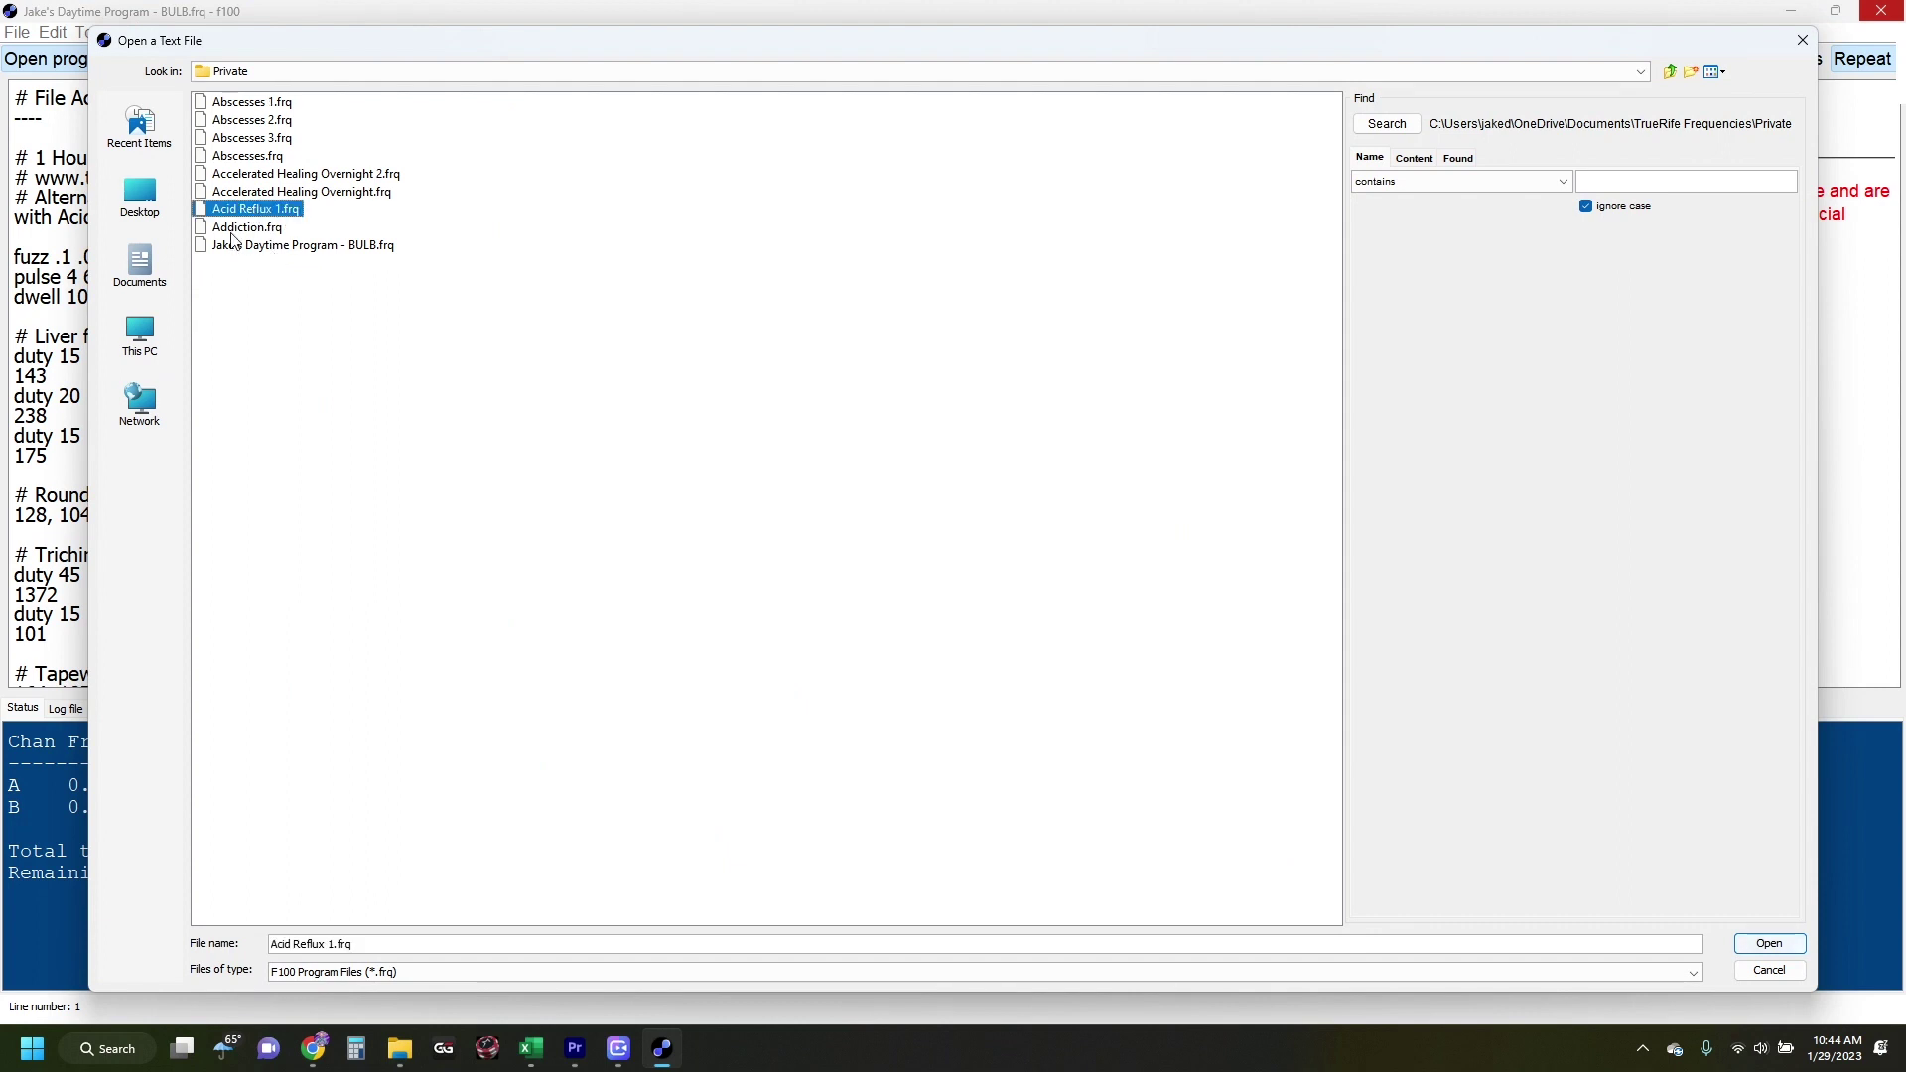
ctrl+click(233, 231)
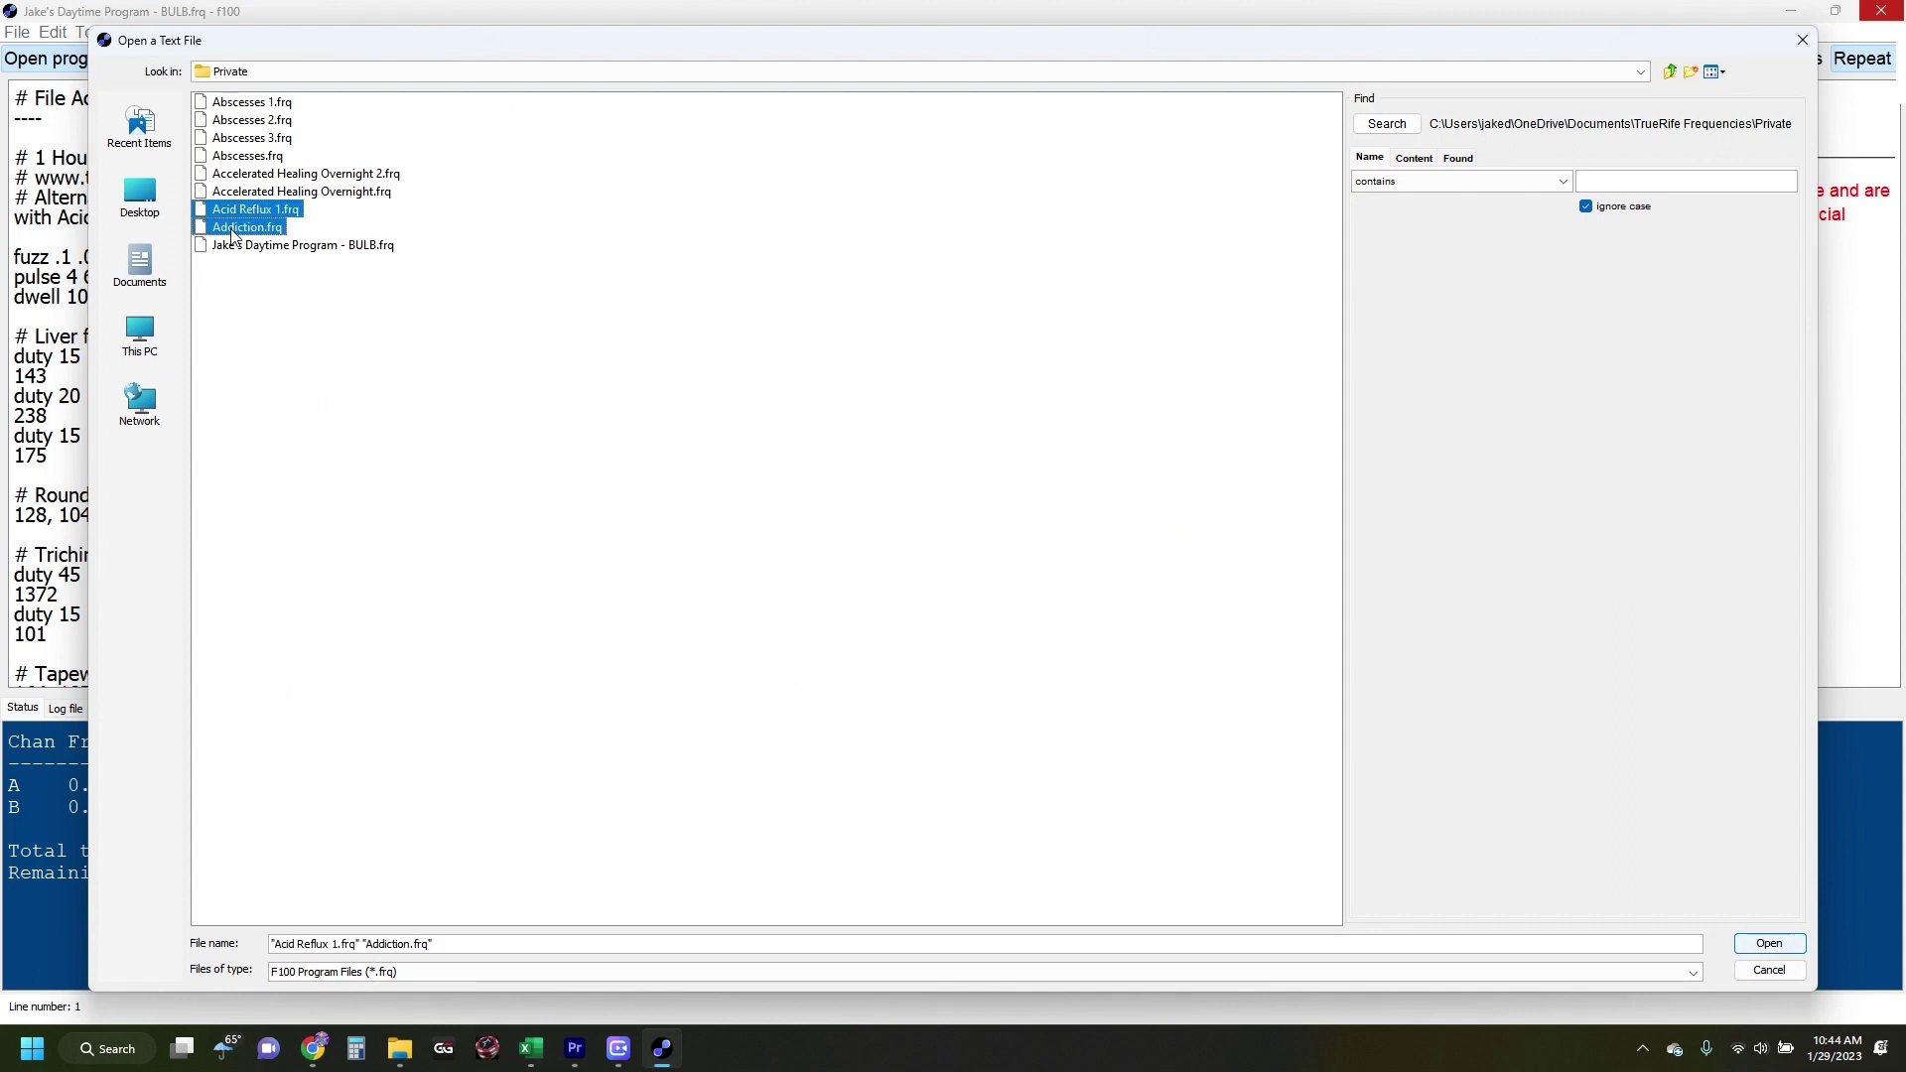
ctrl+click(239, 106)
ctrl+click(241, 121)
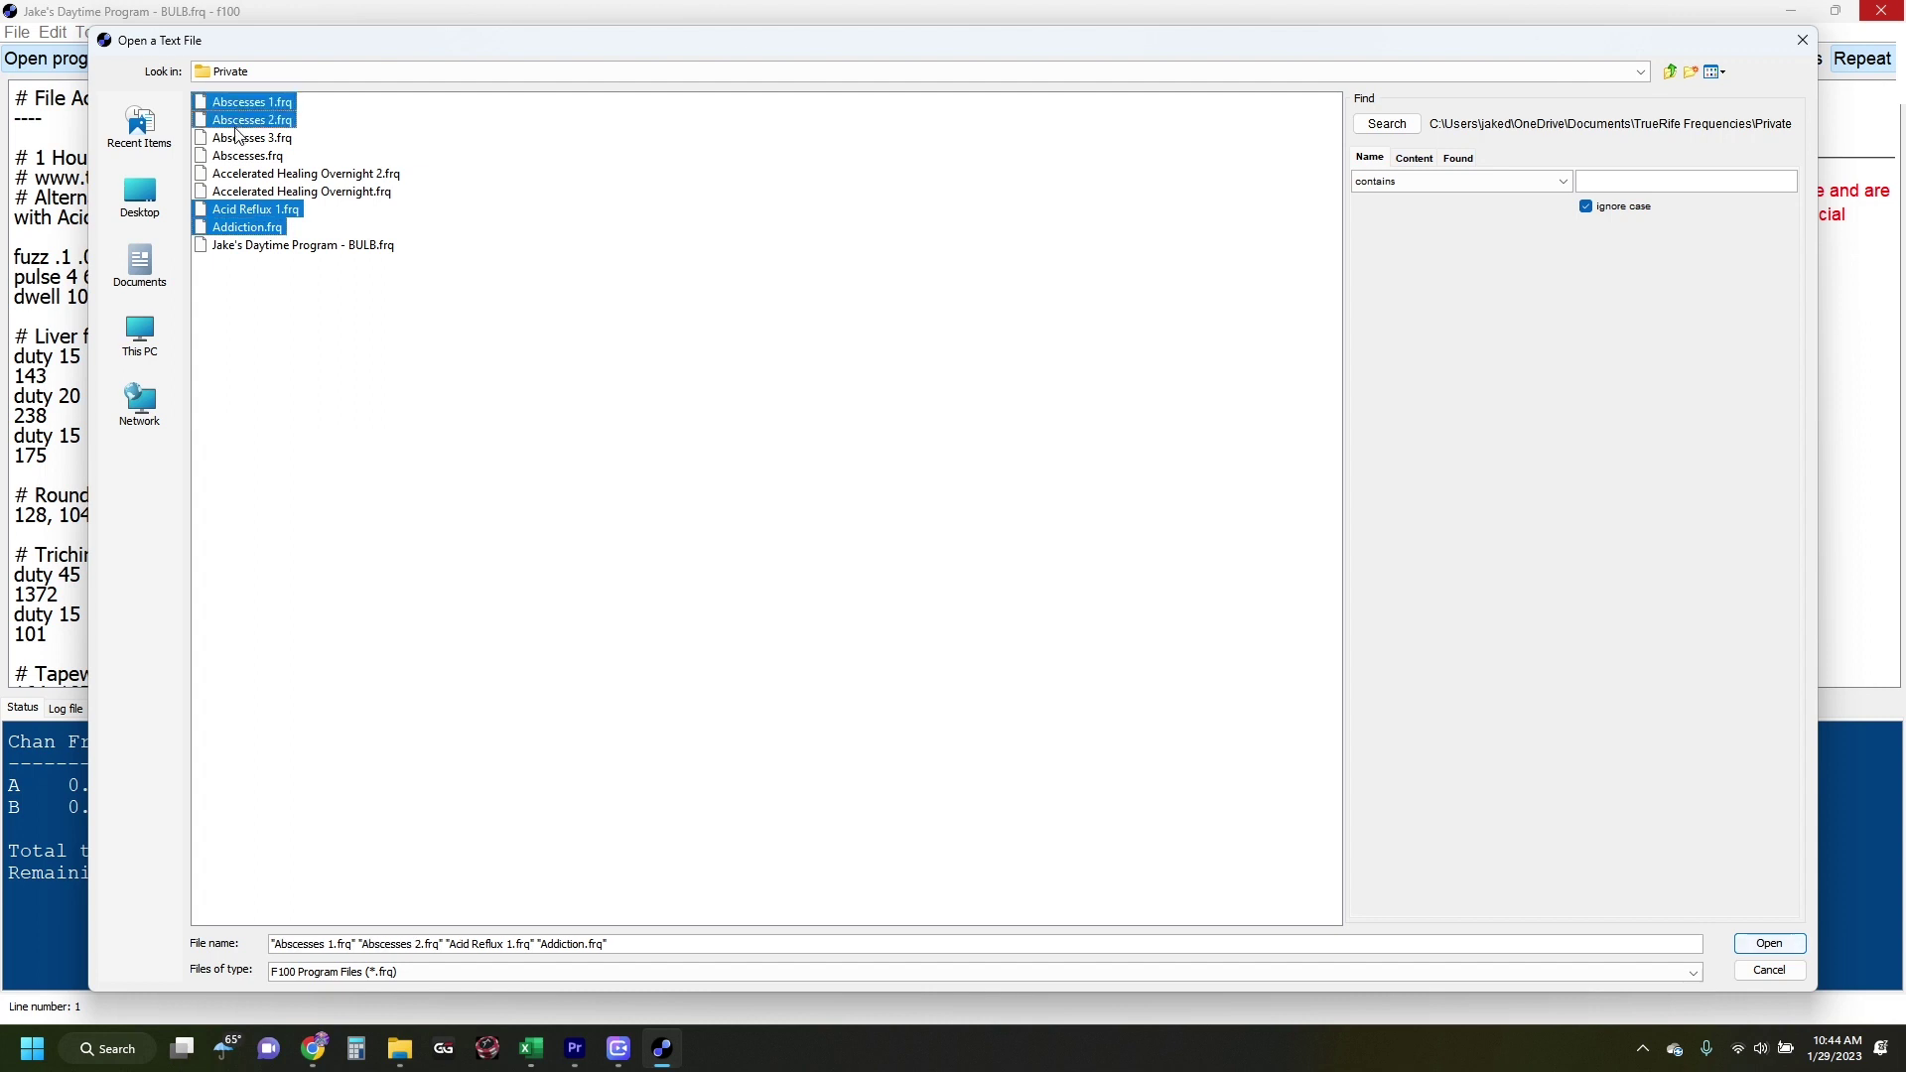
ctrl+click(244, 139)
ctrl+click(247, 163)
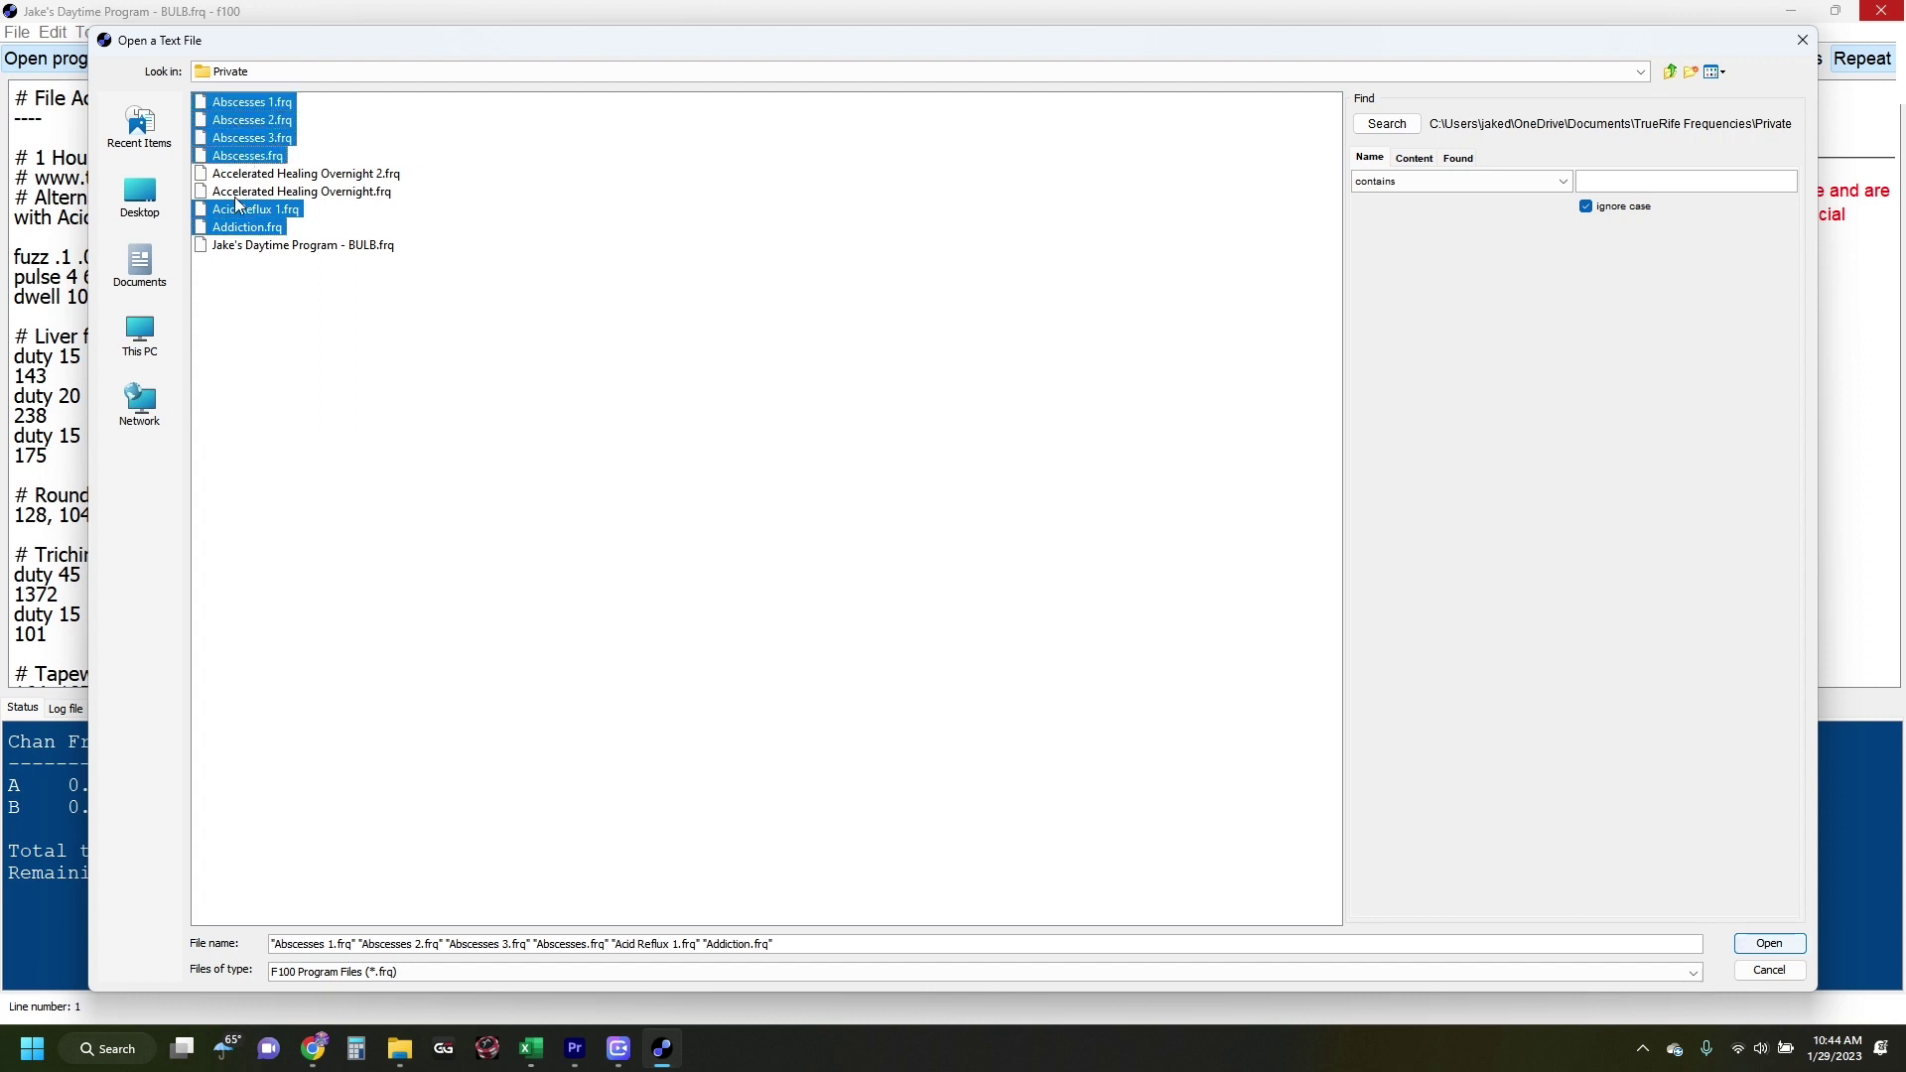
click(1768, 943)
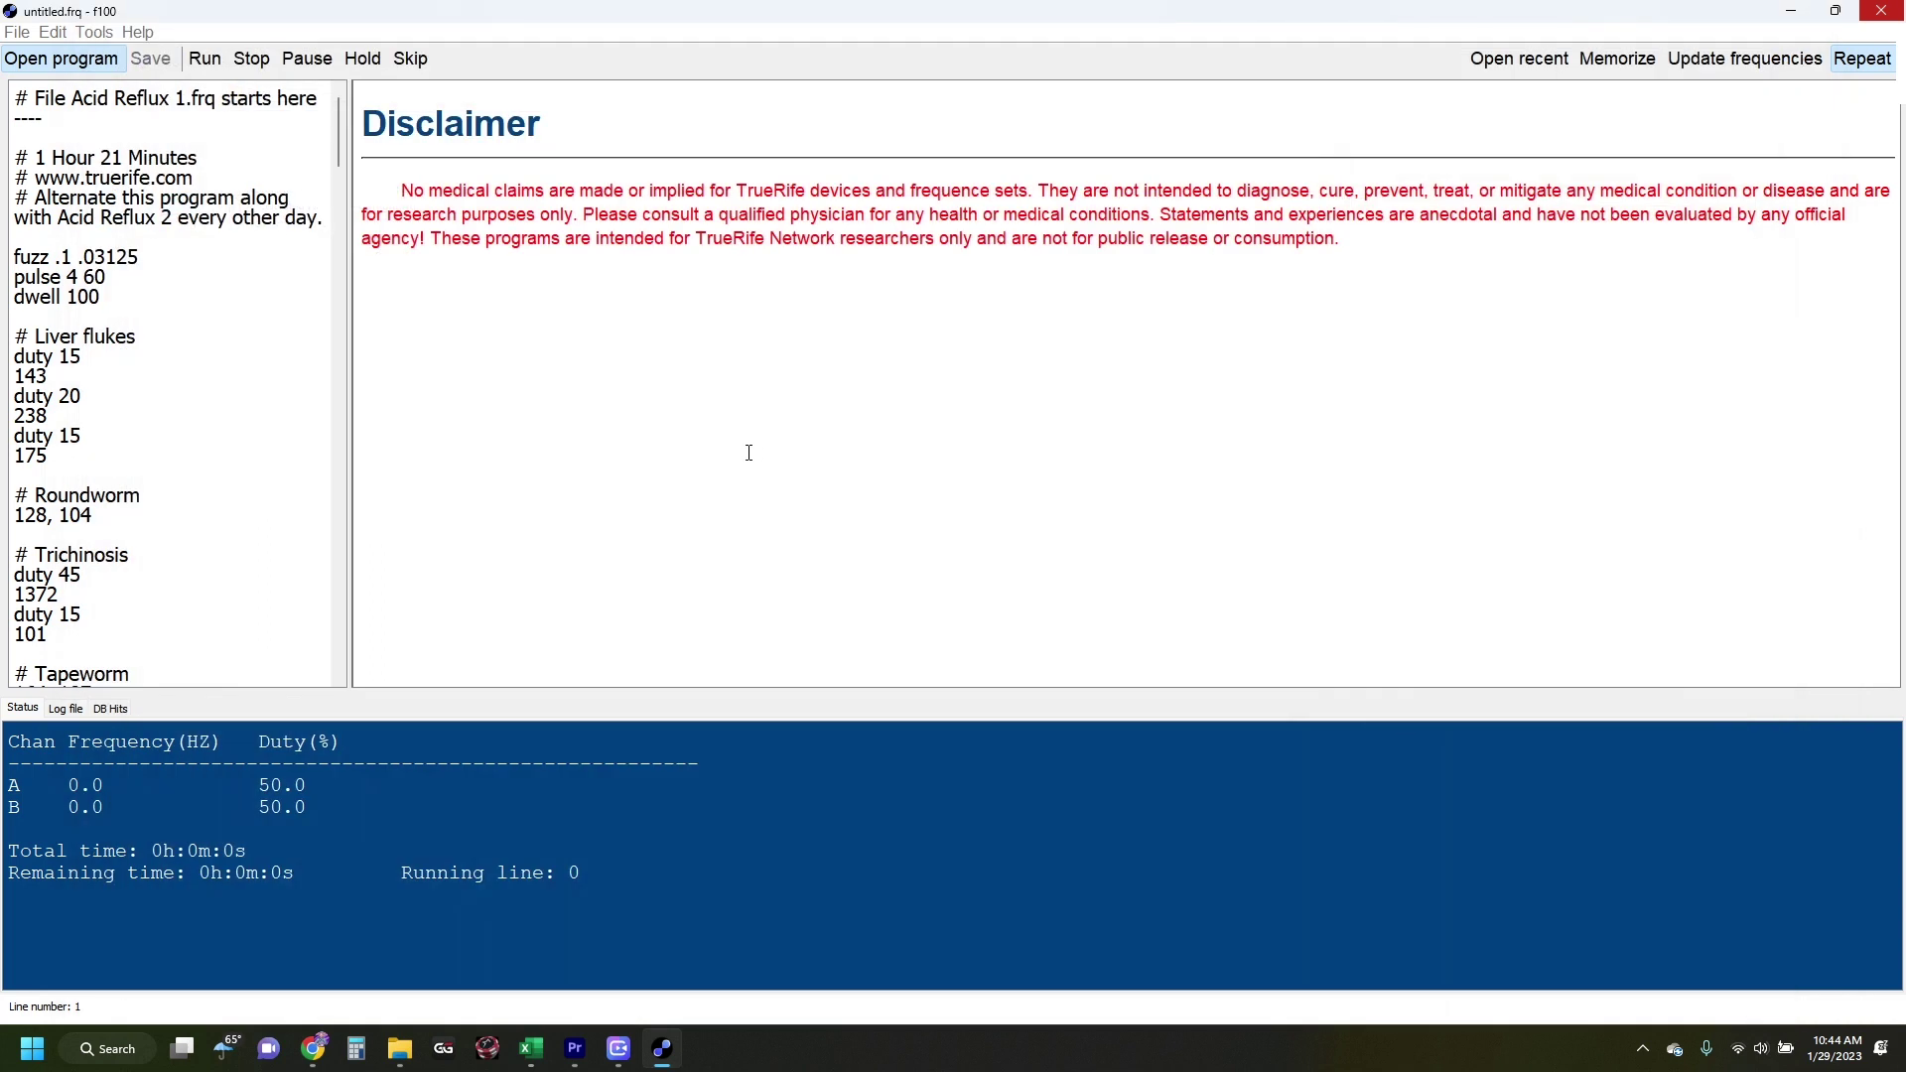
- Review the start-of-file headers in the stacked program's text down to Addiction.frq, and run the program
drag(338, 651, 339, 203)
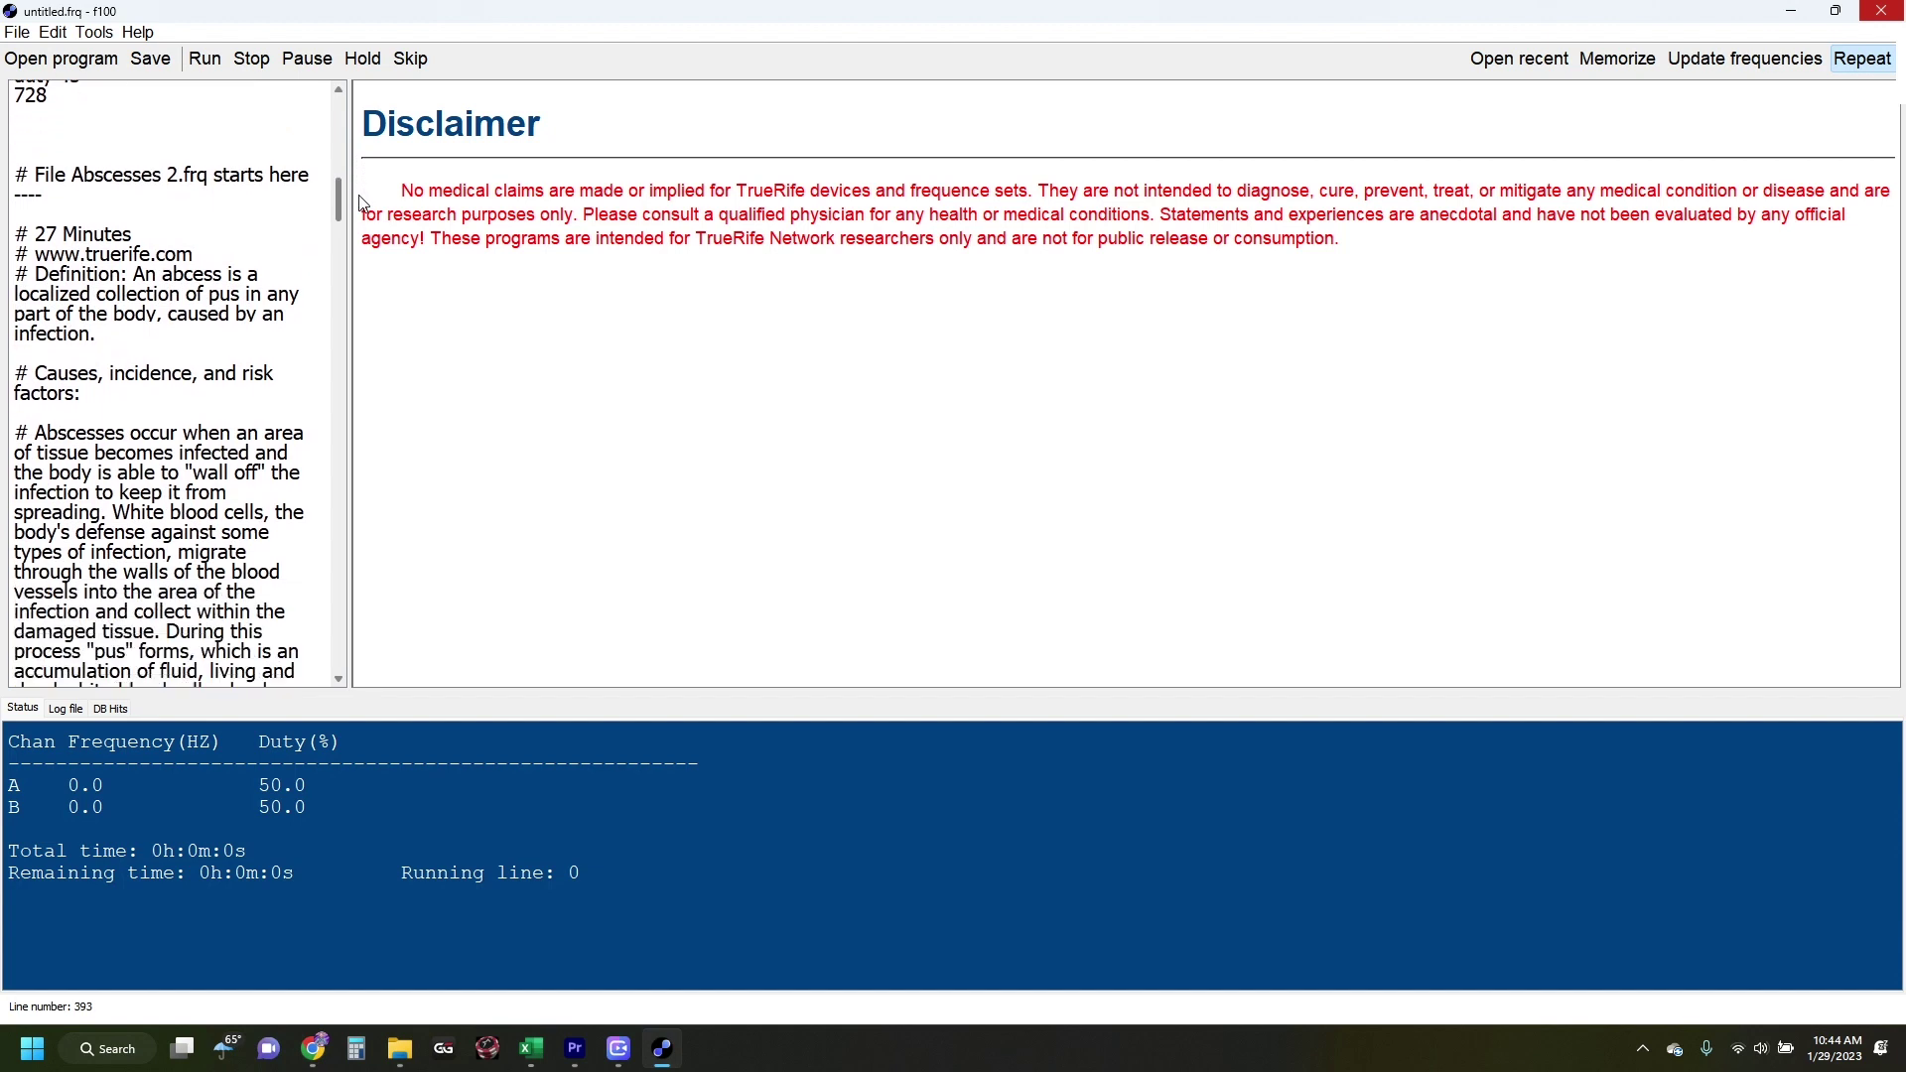
drag(36, 254, 121, 254)
drag(340, 216, 350, 296)
drag(129, 176, 199, 175)
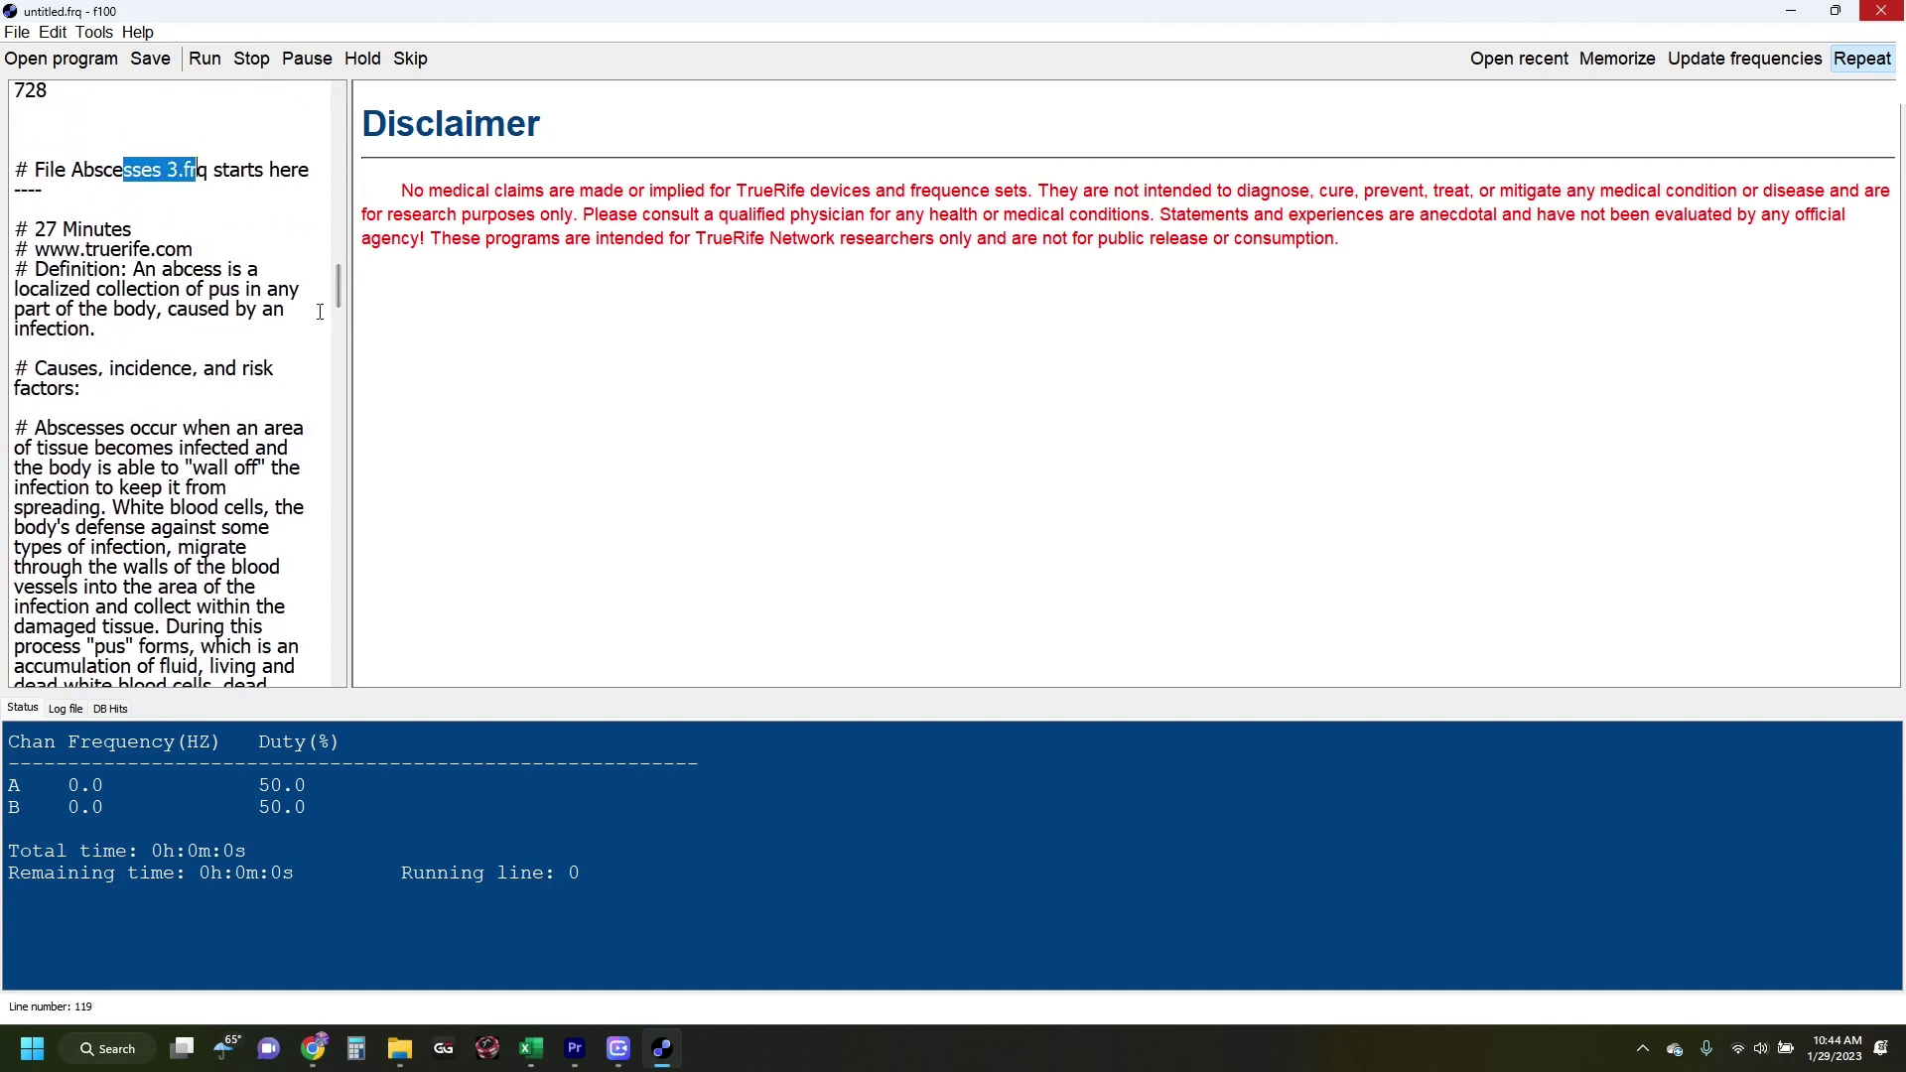
drag(335, 283, 348, 563)
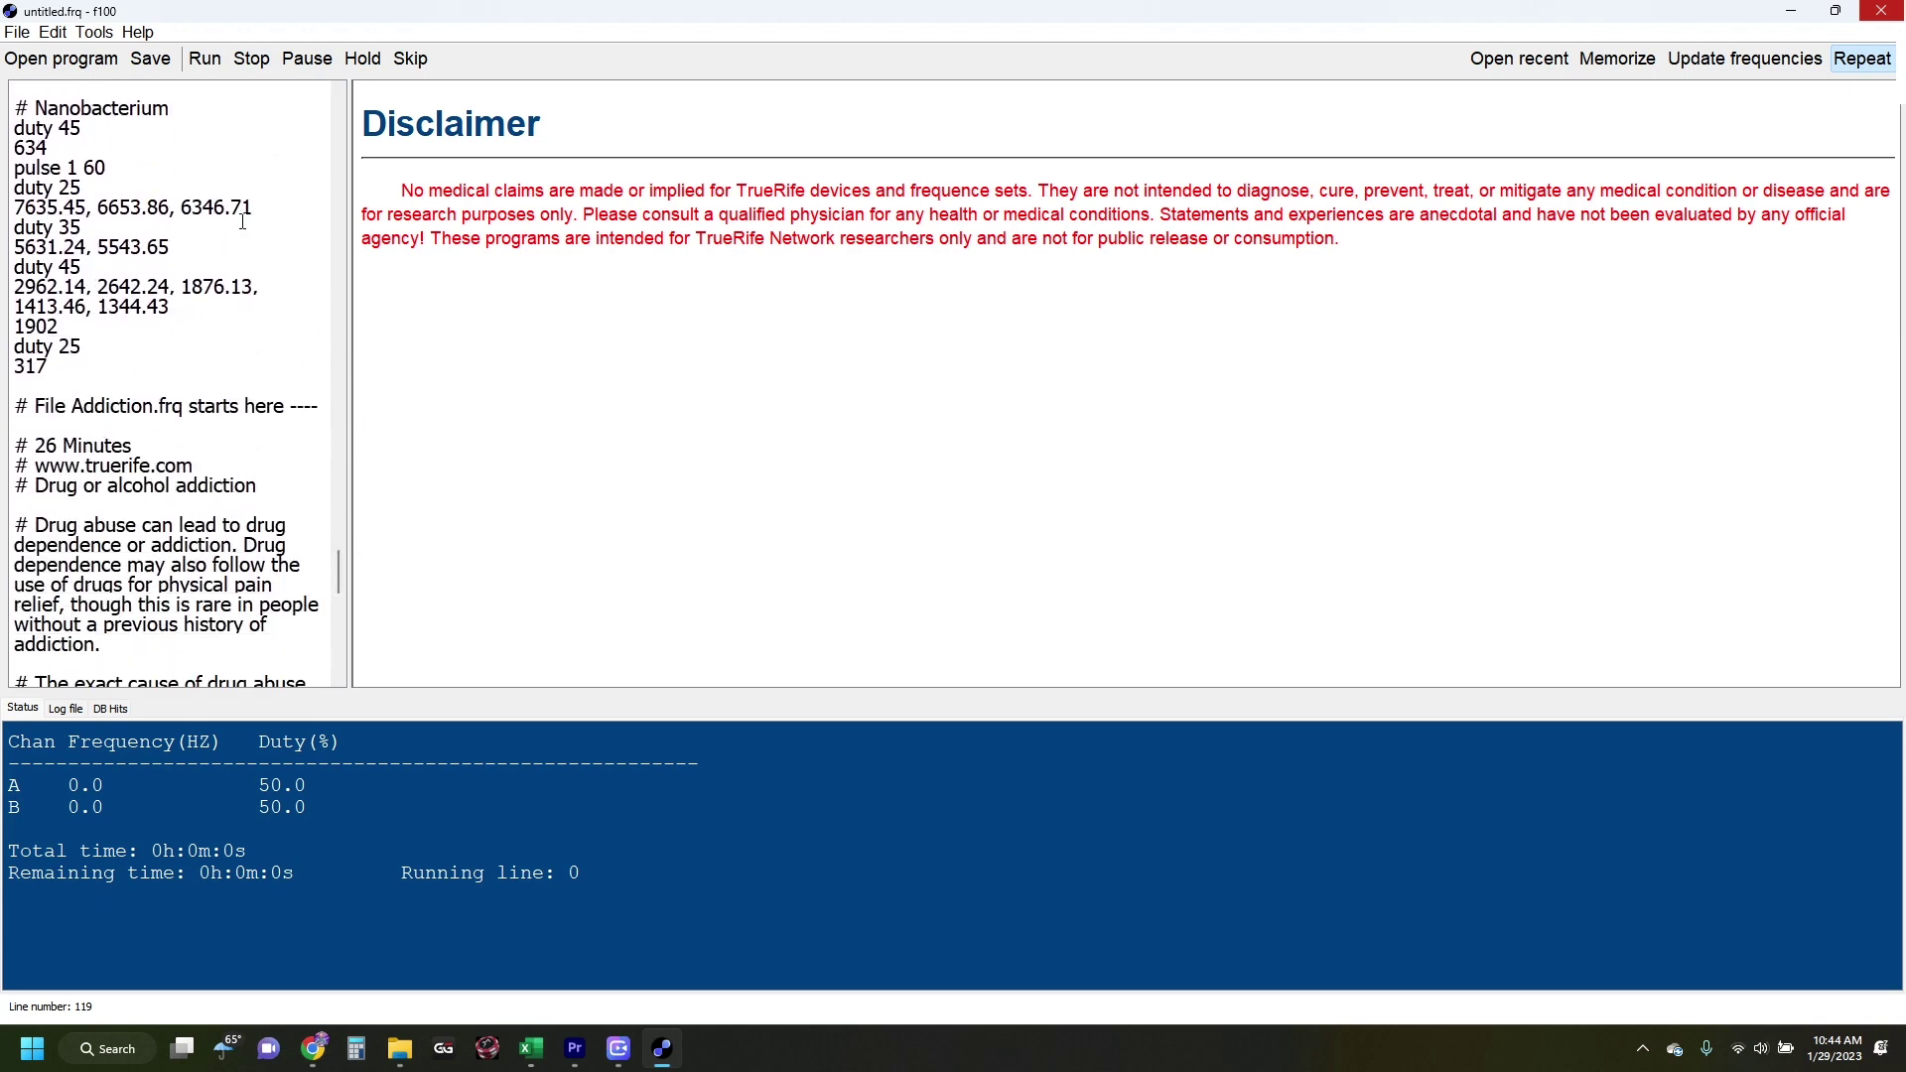
click(204, 59)
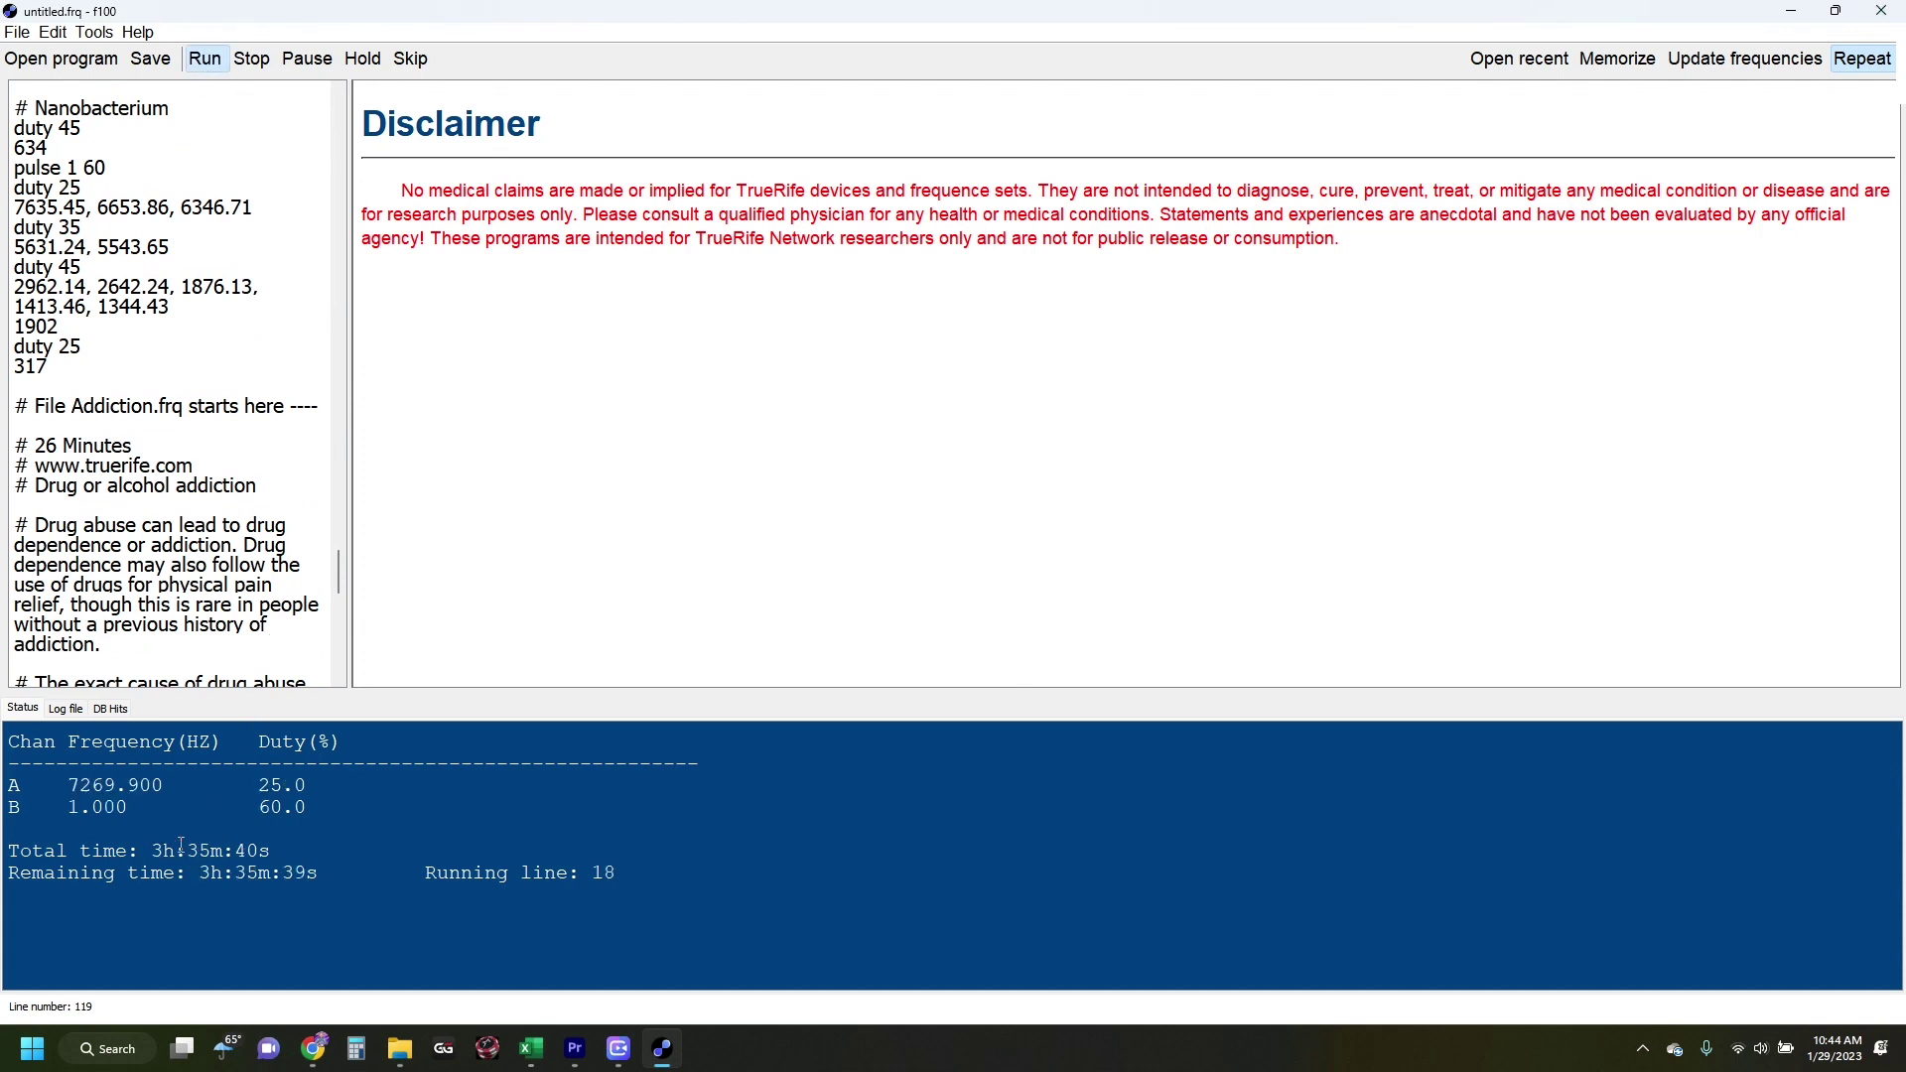
- Add the comment line "# 3H 34 min" directly below the first header line of the stacked program
drag(337, 574, 339, 114)
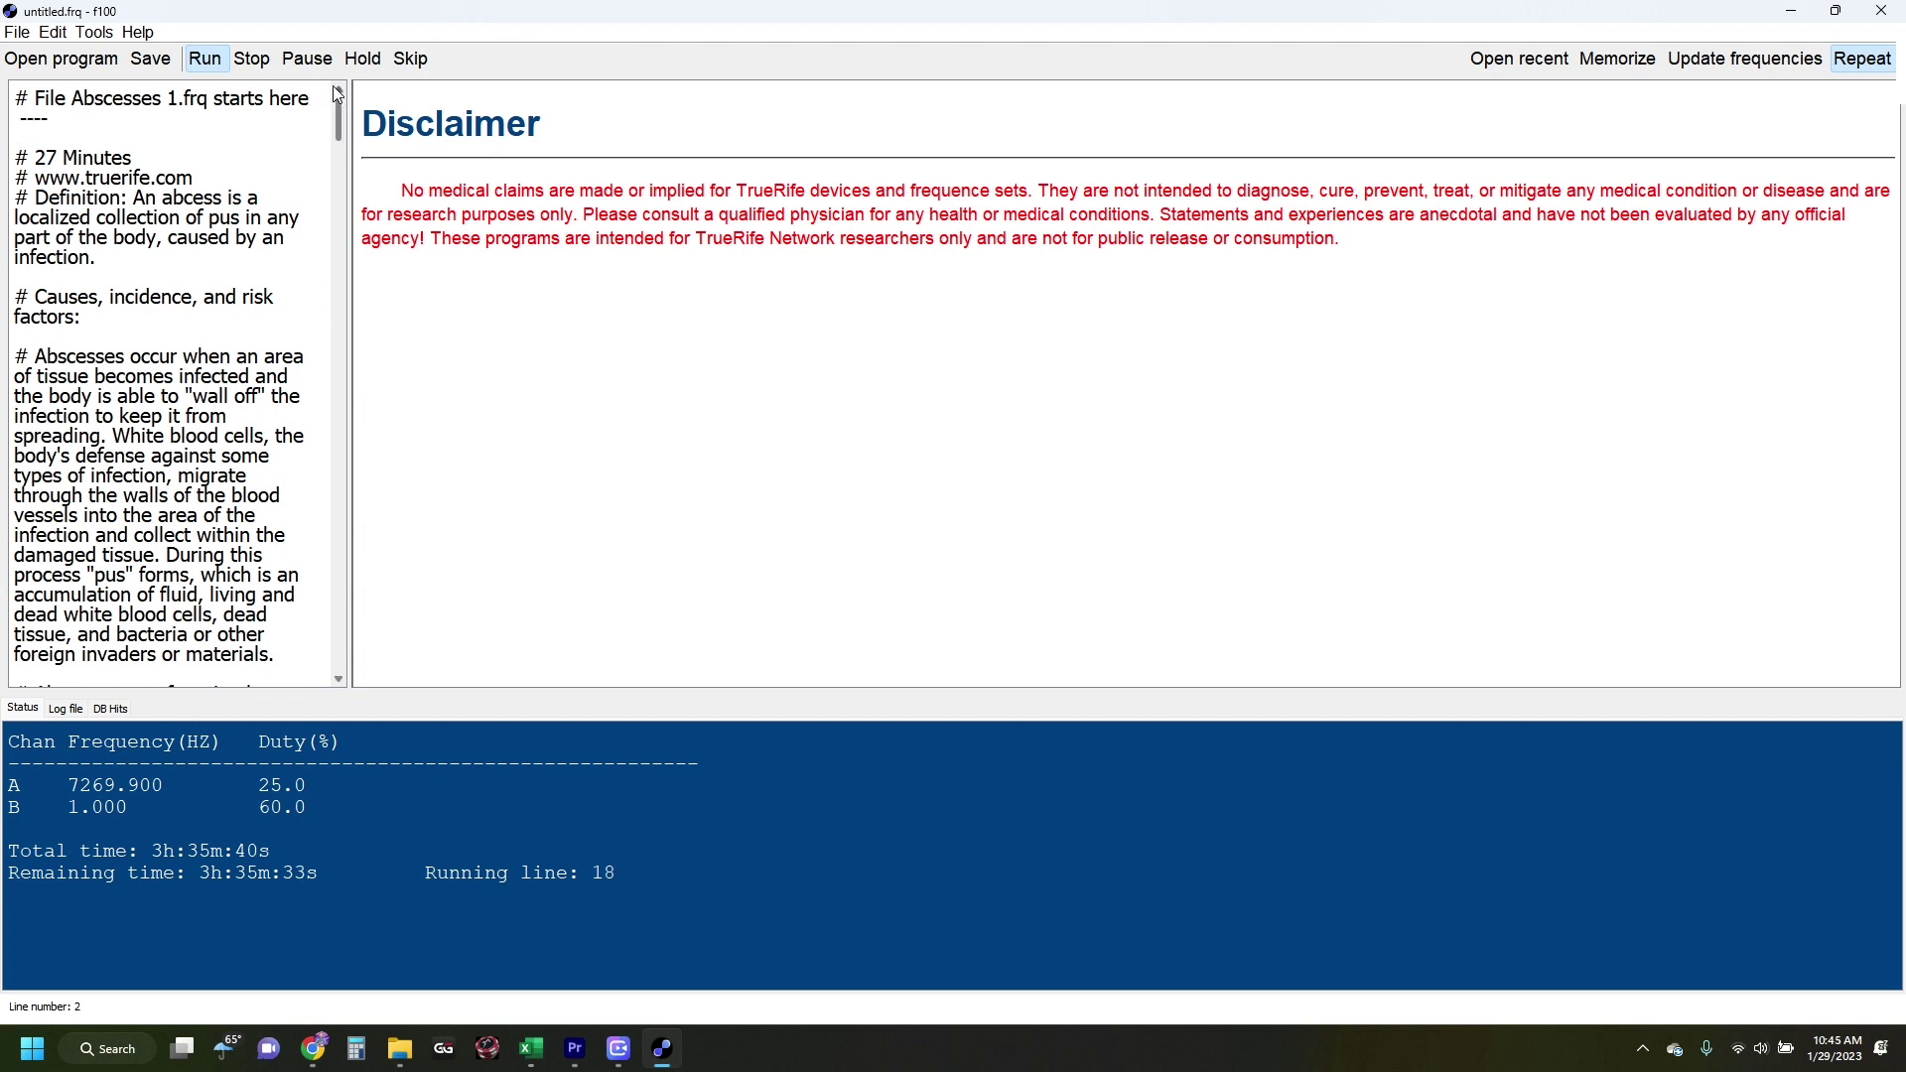
text(# 3H 34 min)
key(Return)
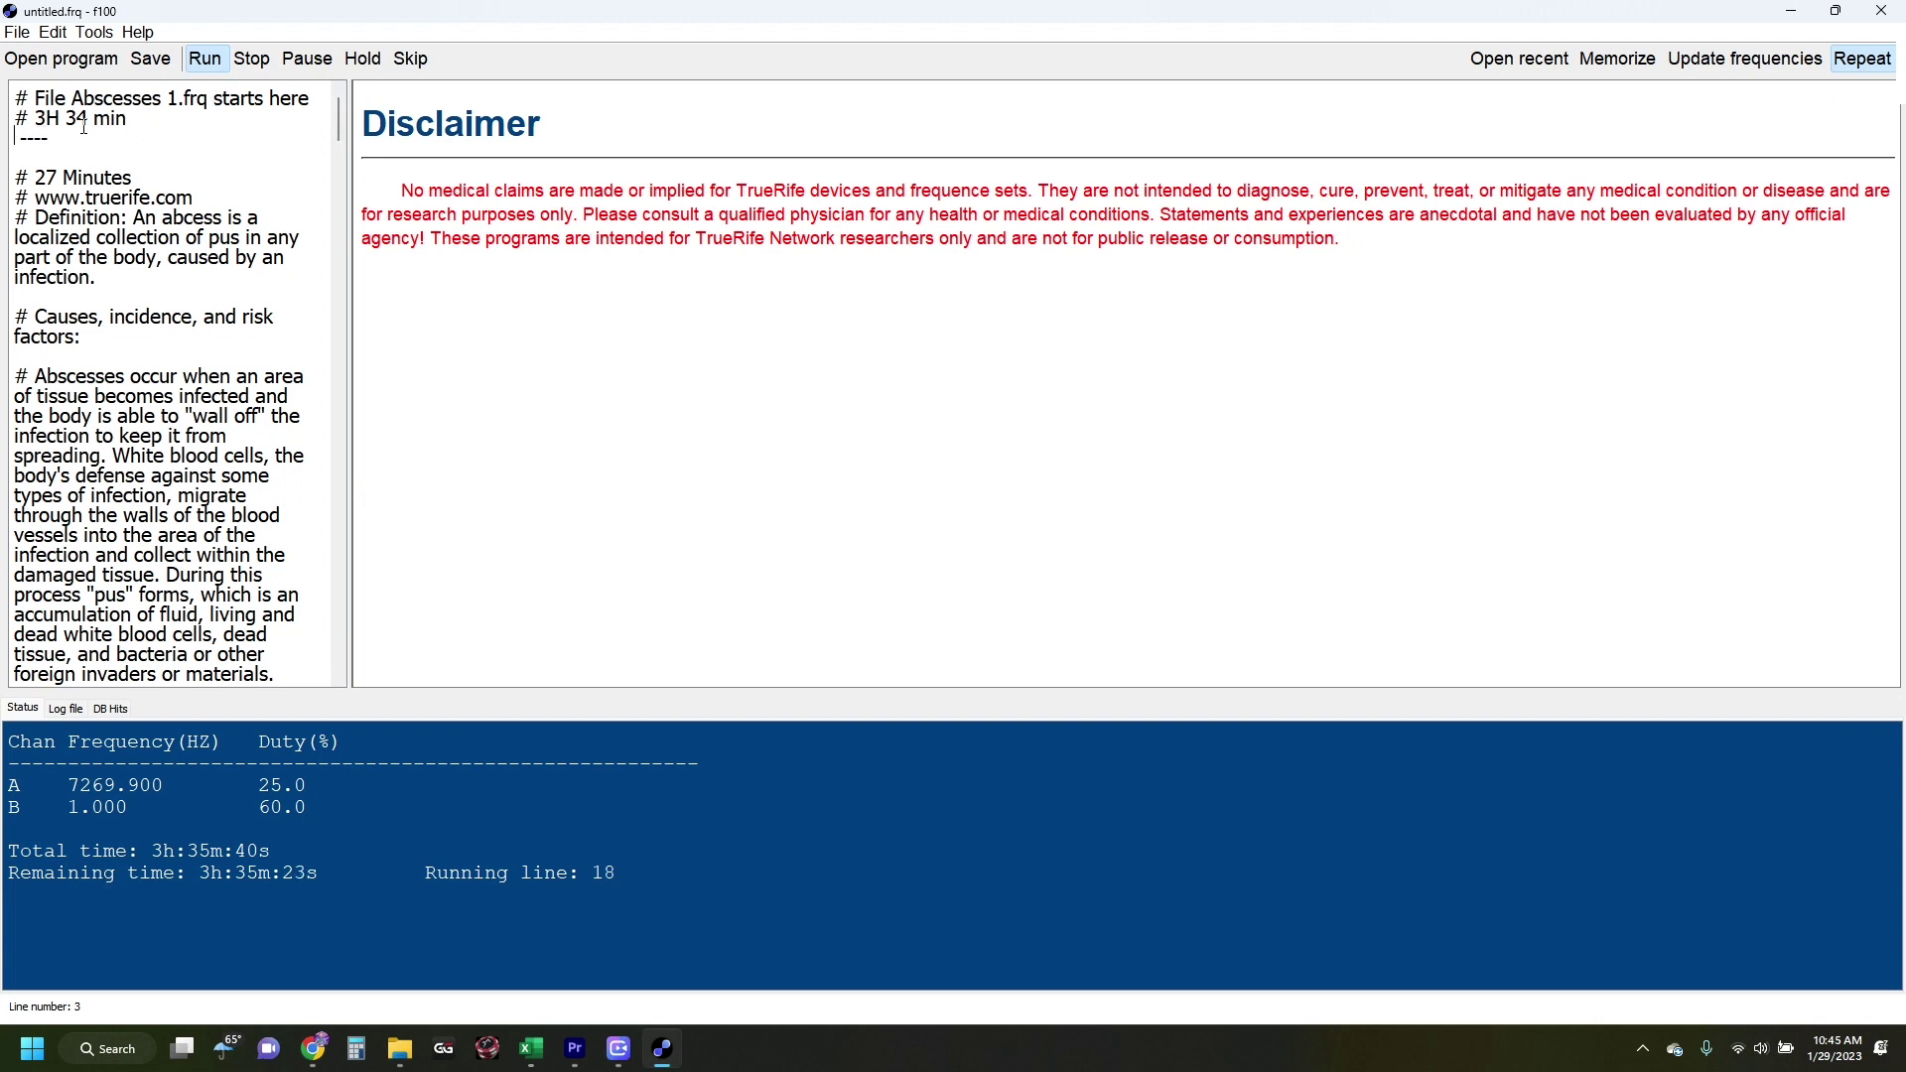
drag(43, 118, 134, 118)
click(144, 113)
- Save the stacked program in the TrueRife Frequencies Private folder, naming it with the owner's first name plus "custom Overnight Set - BULB"
click(17, 32)
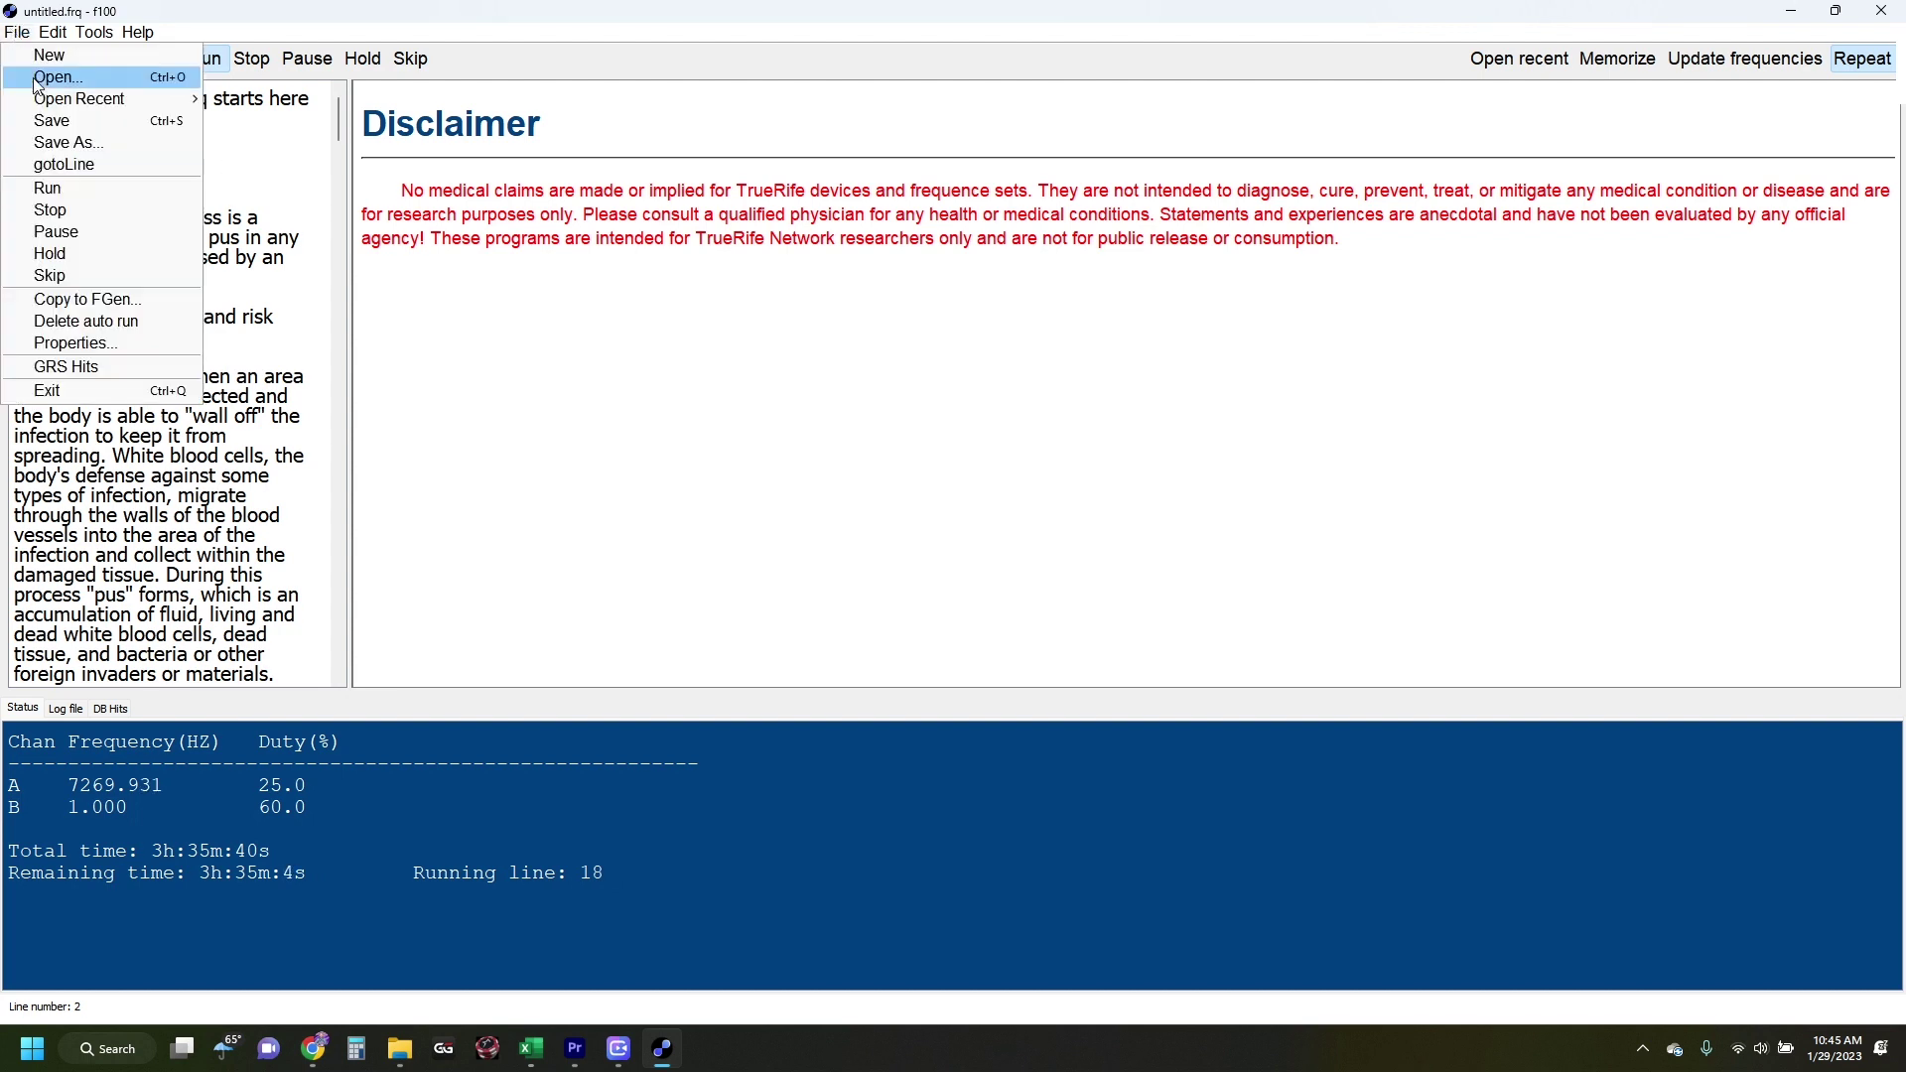
click(68, 141)
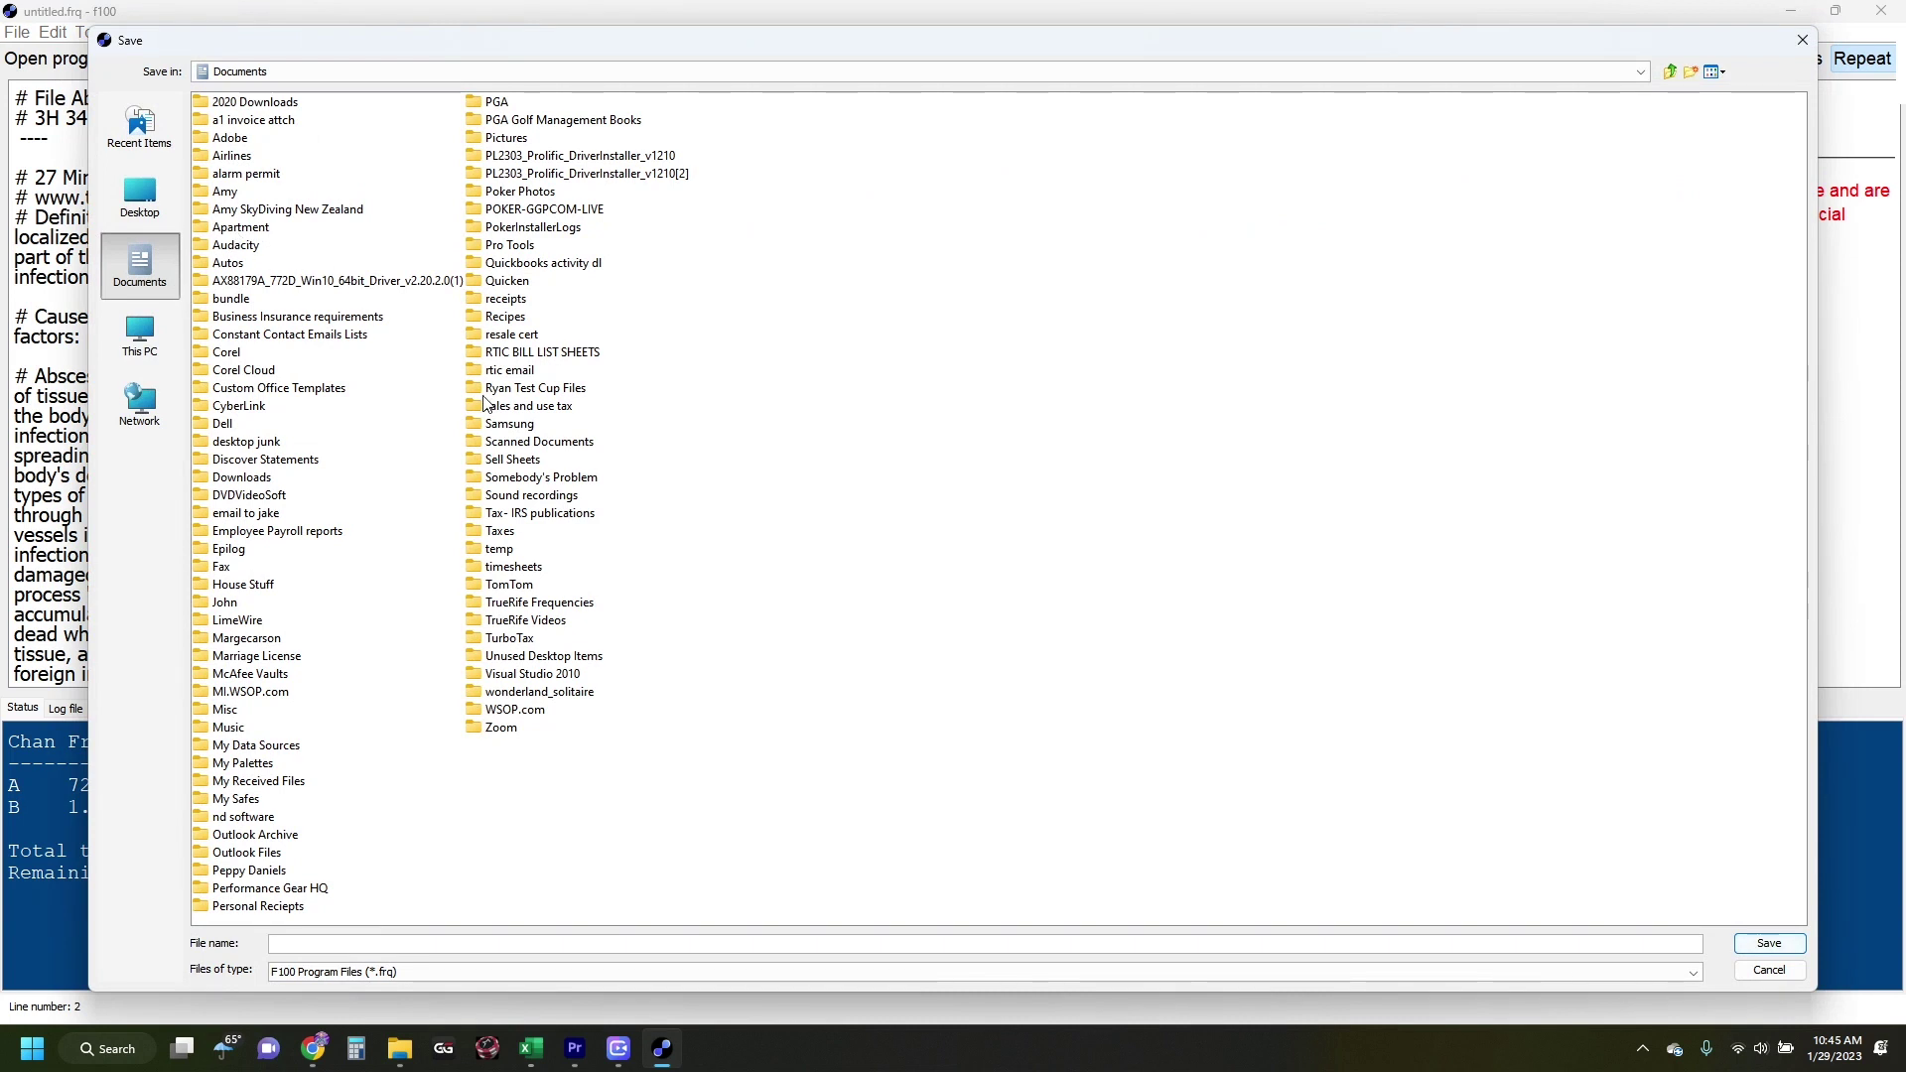
click(524, 603)
double_click(524, 604)
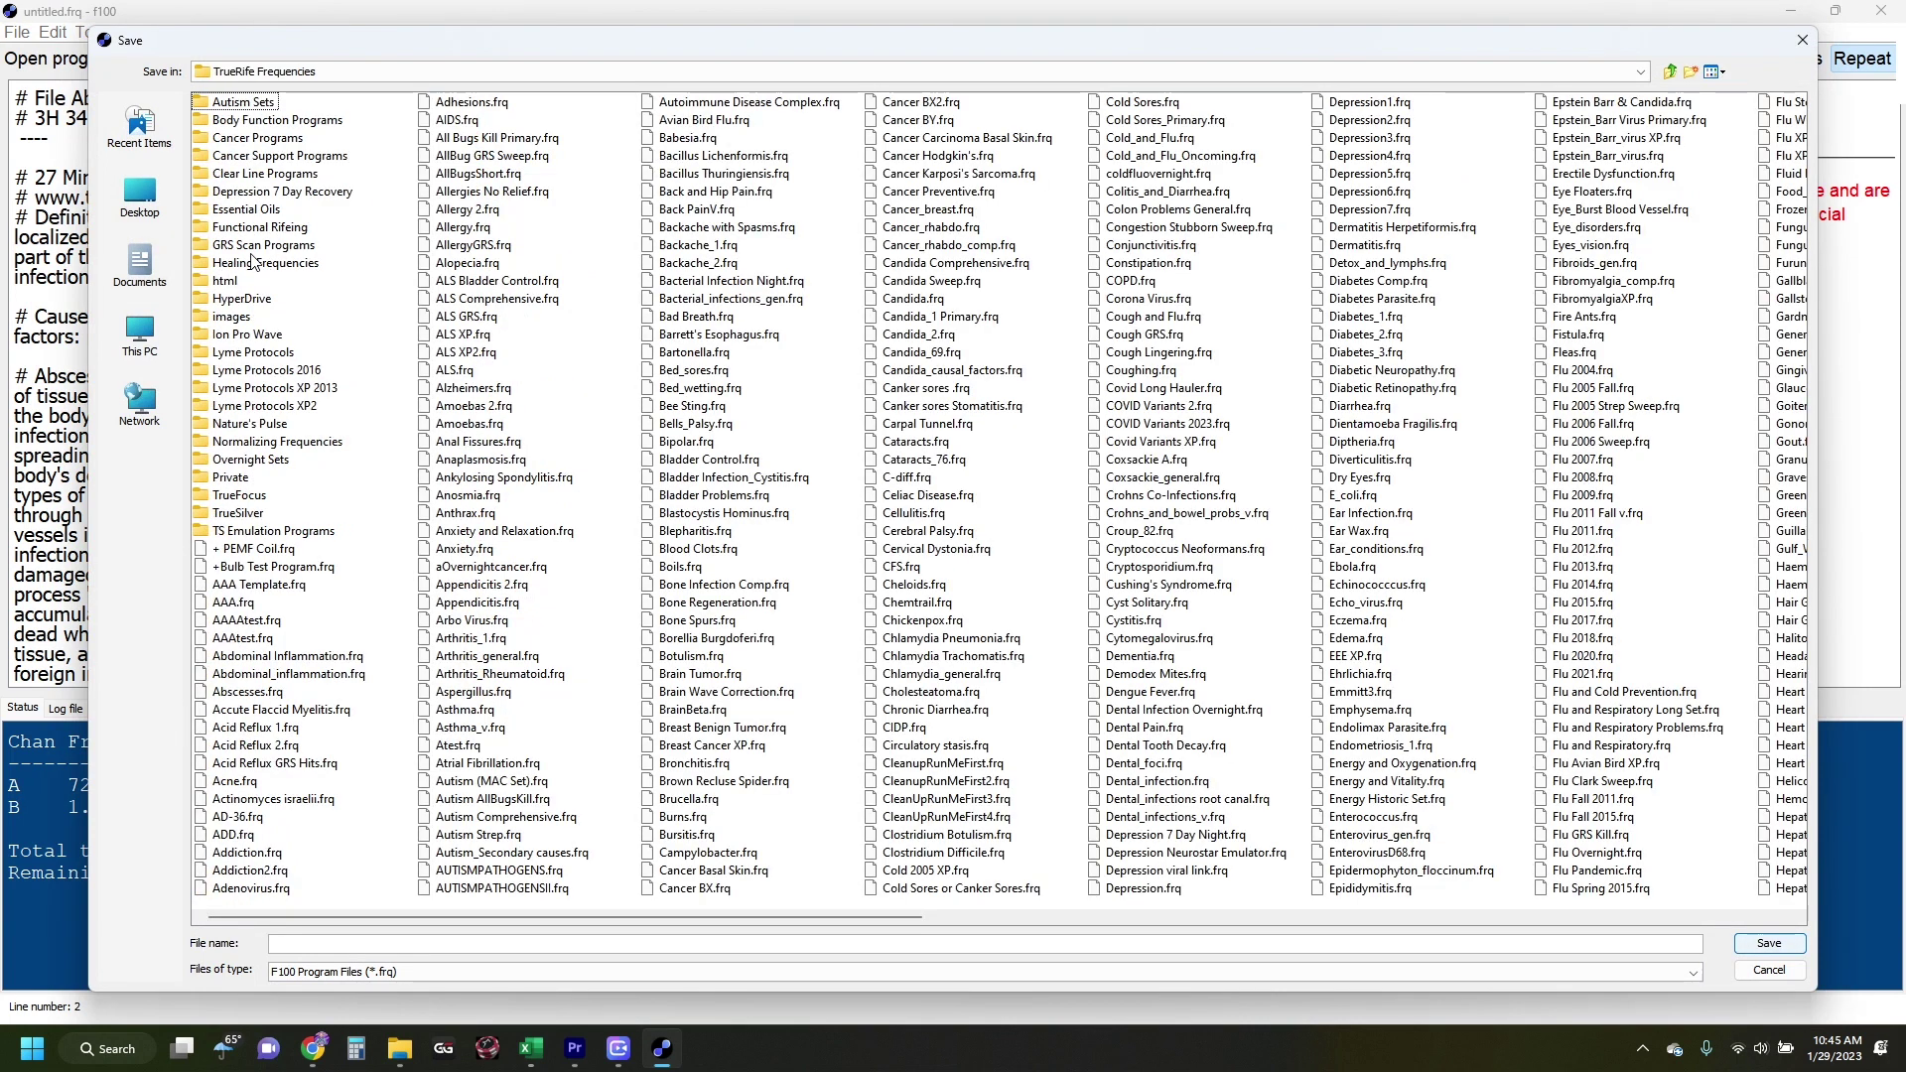
click(234, 480)
double_click(234, 480)
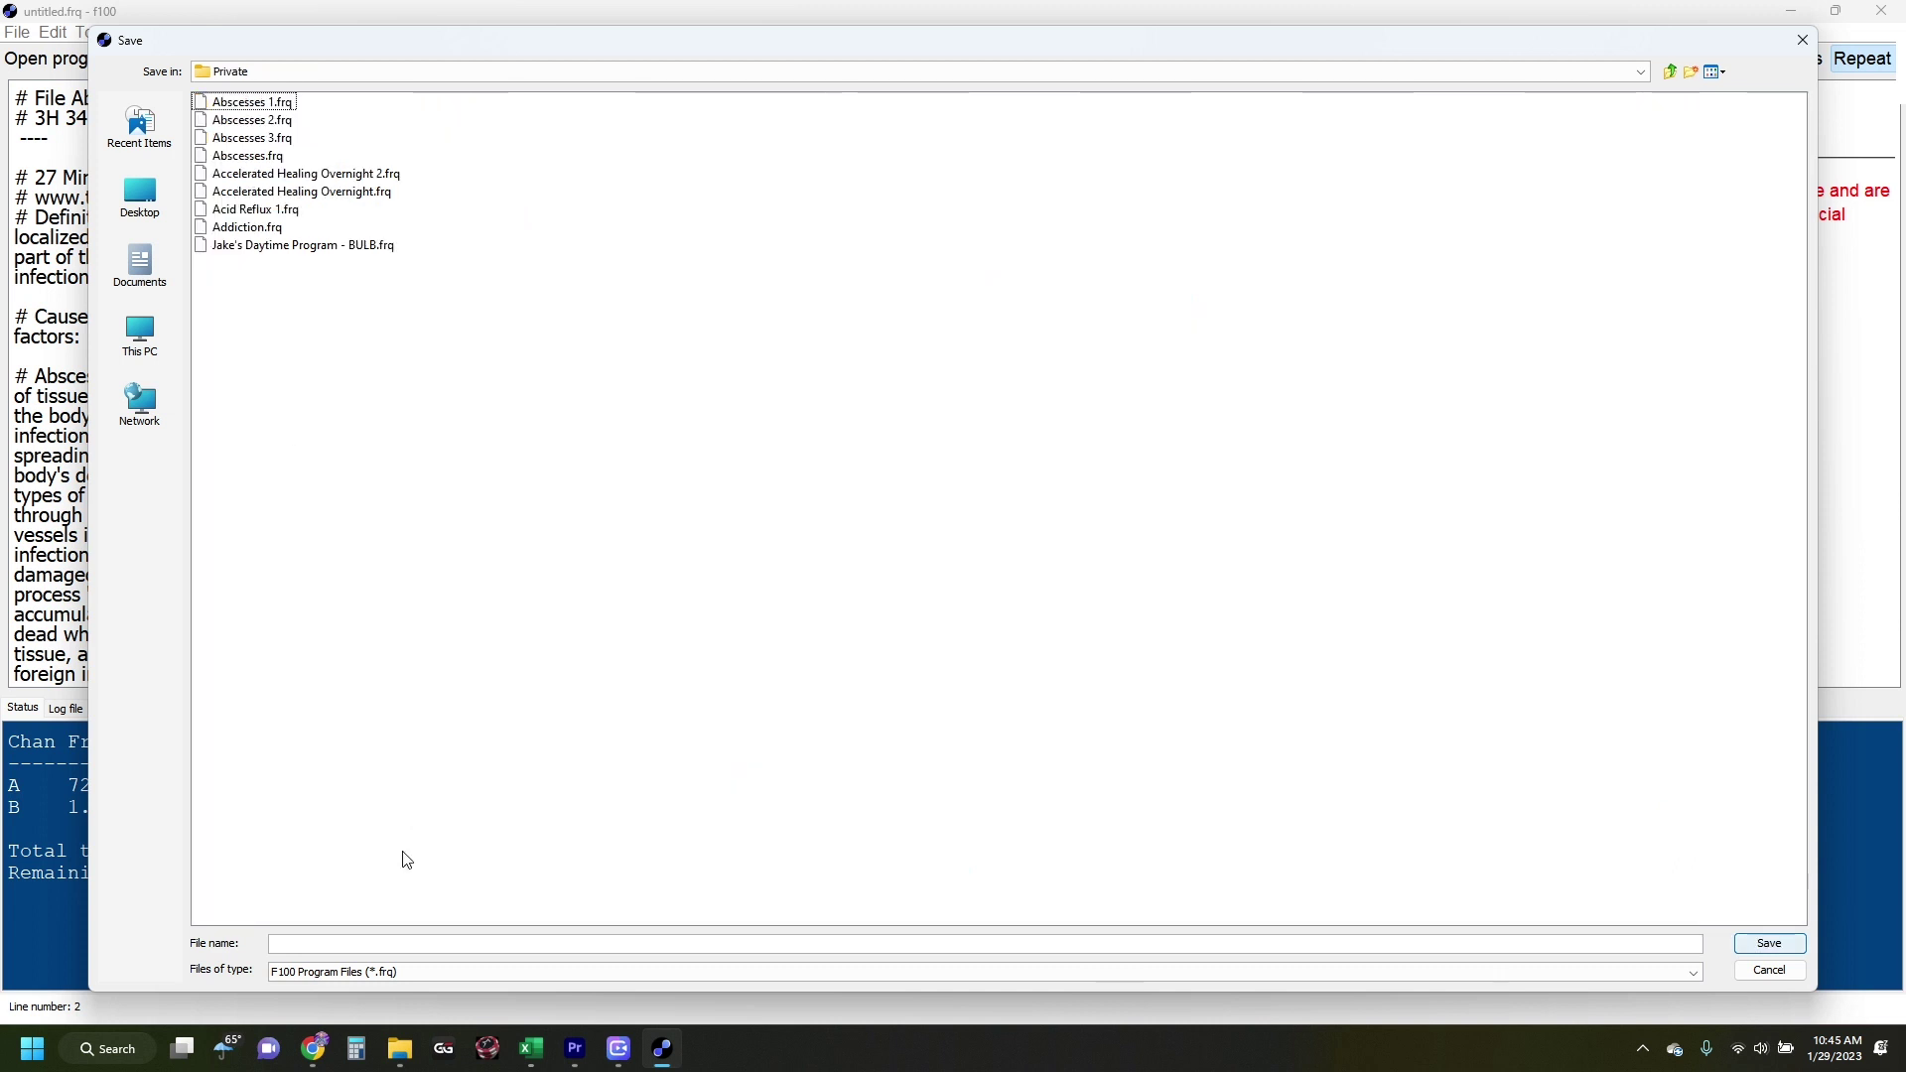
text(ake's custom Overnight Set - BULB)
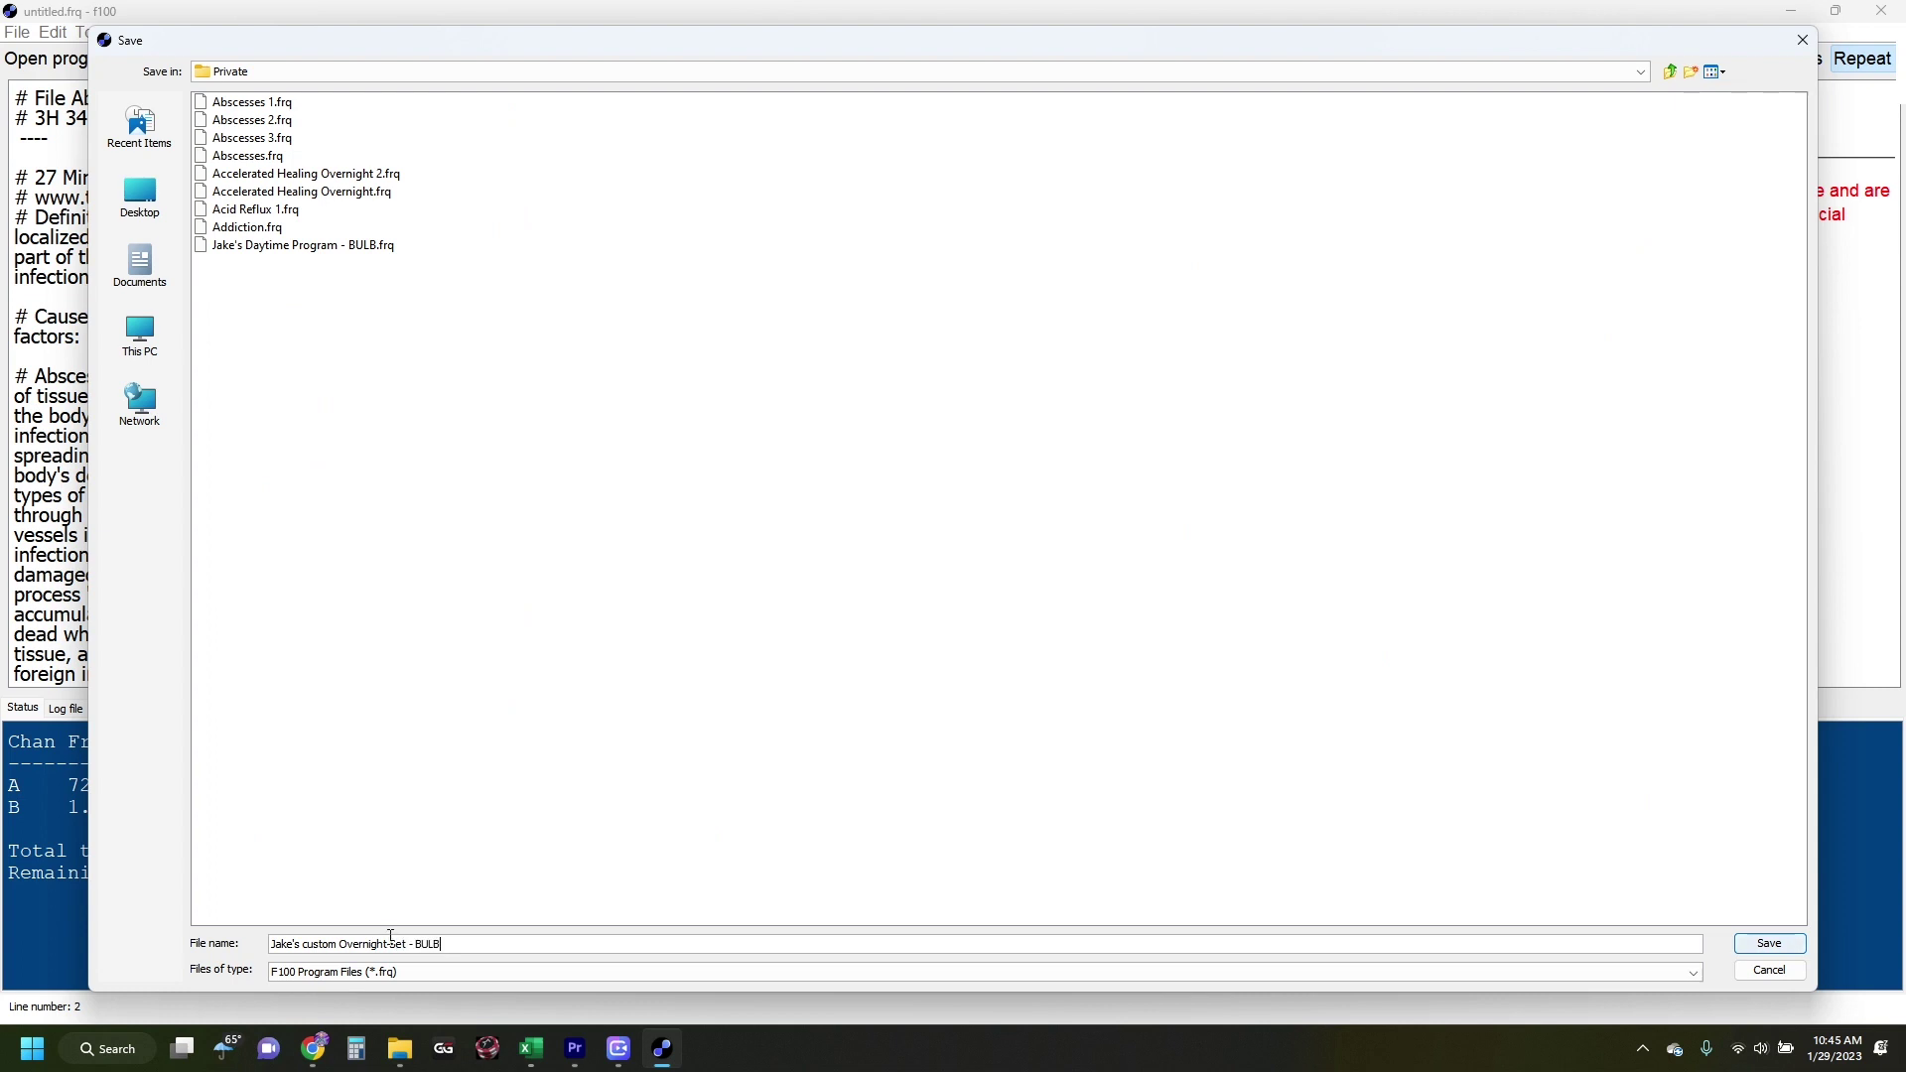
key(Return)
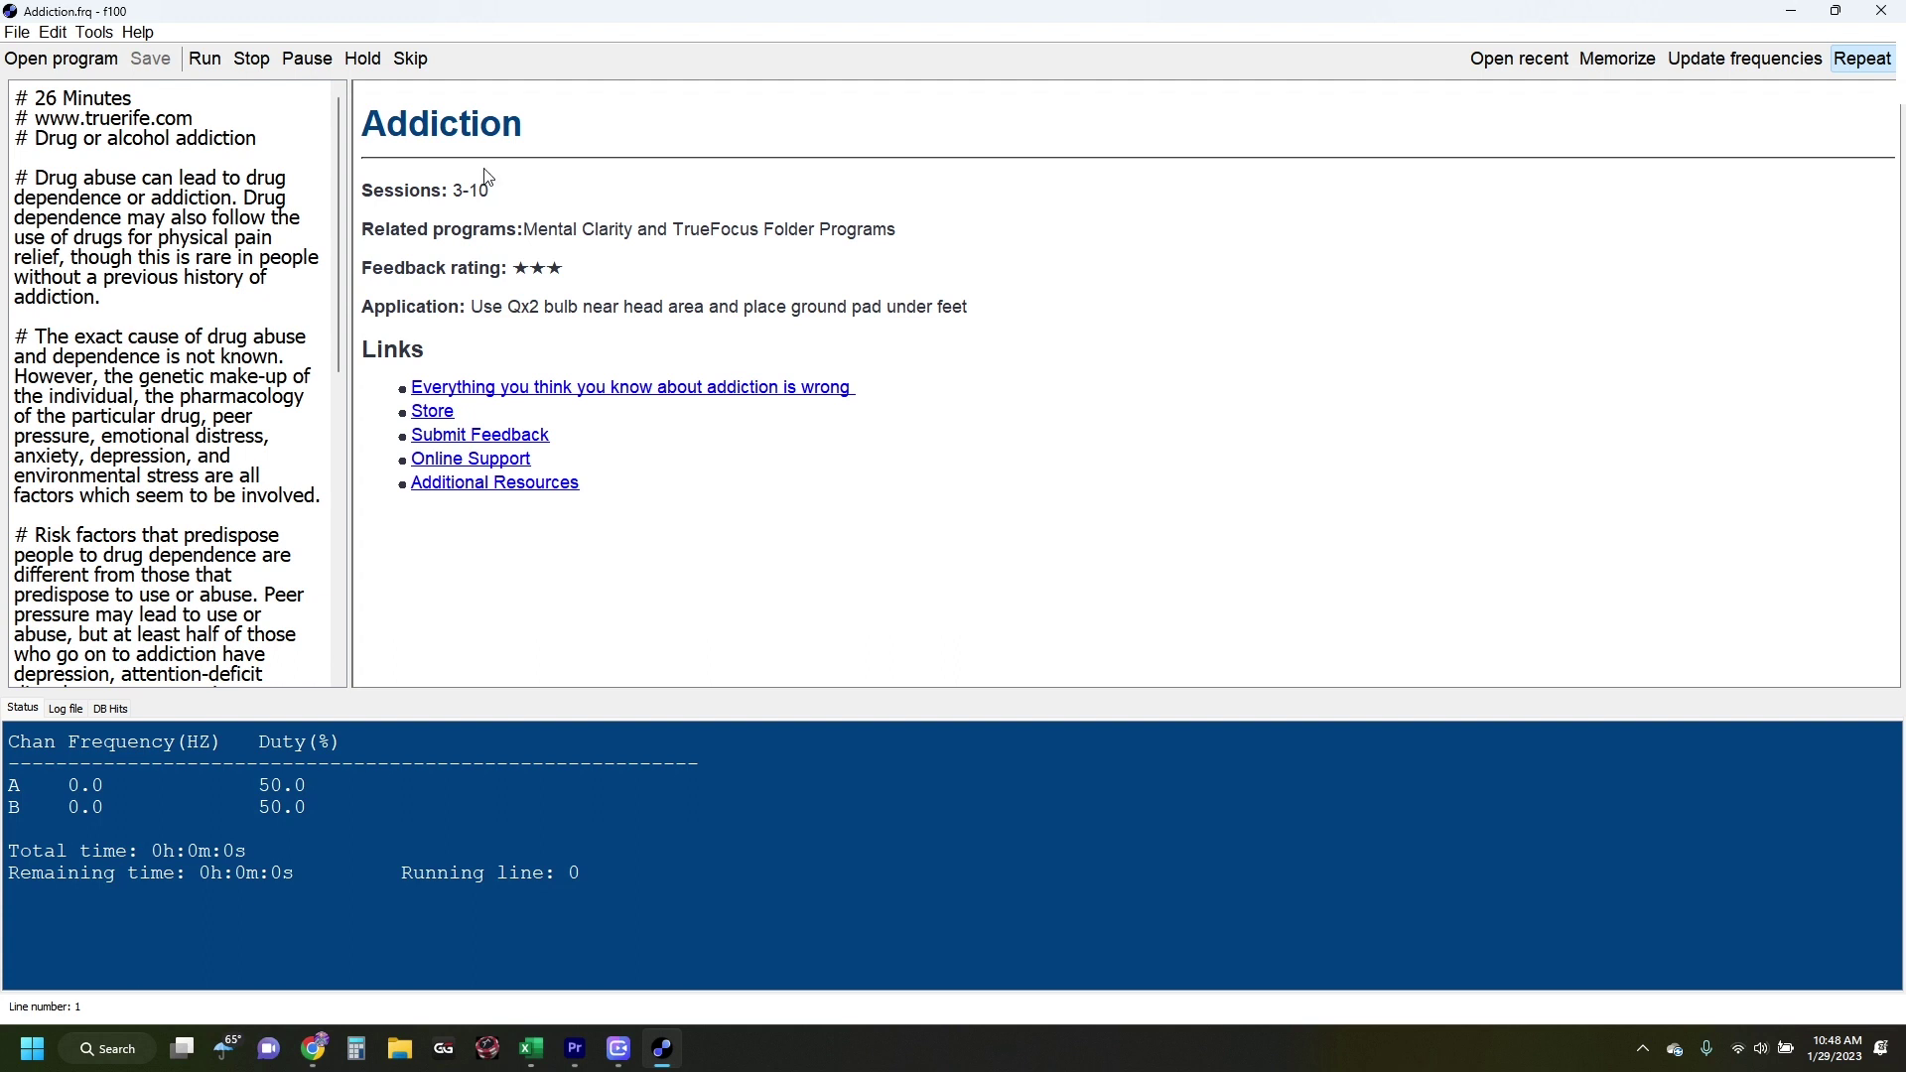
- Open the owner's saved "Overnight Set - BULB.frq" program from the TrueRife Frequencies Private folder
click(49, 66)
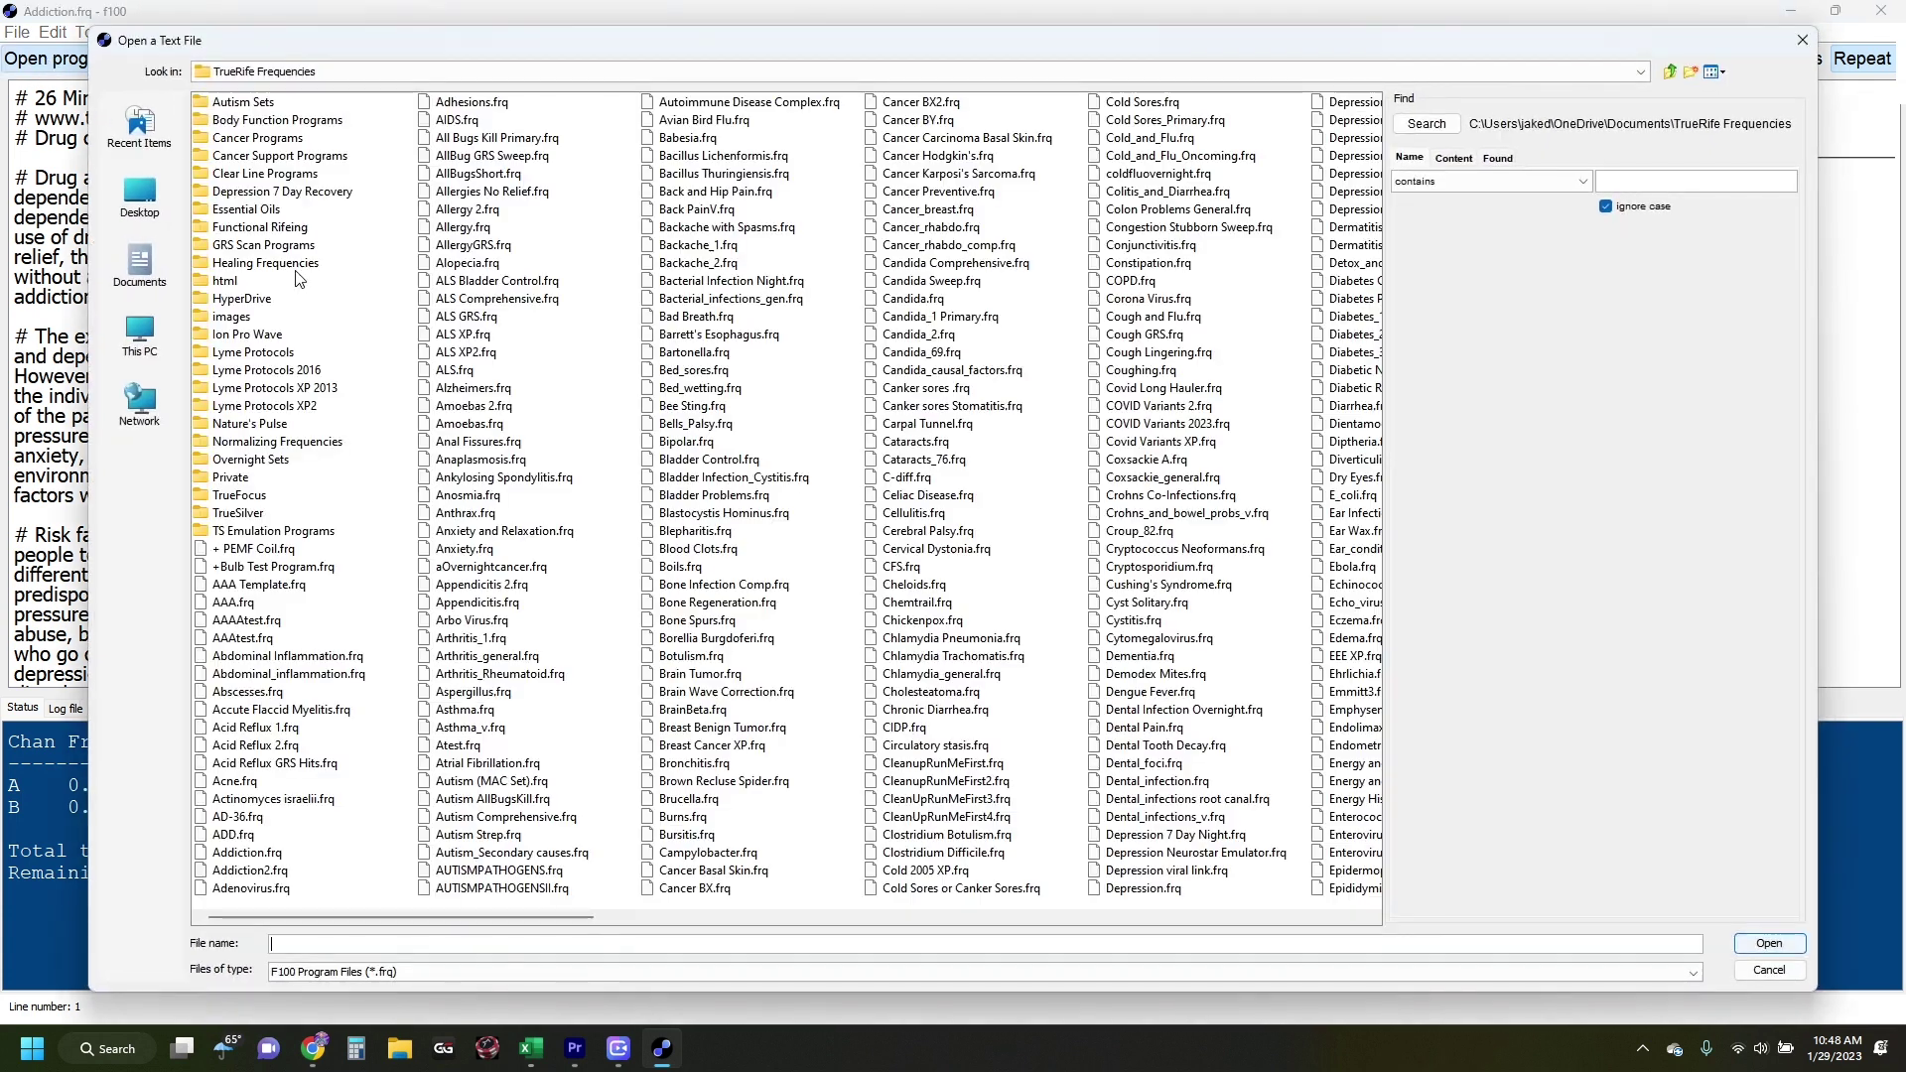
double_click(225, 477)
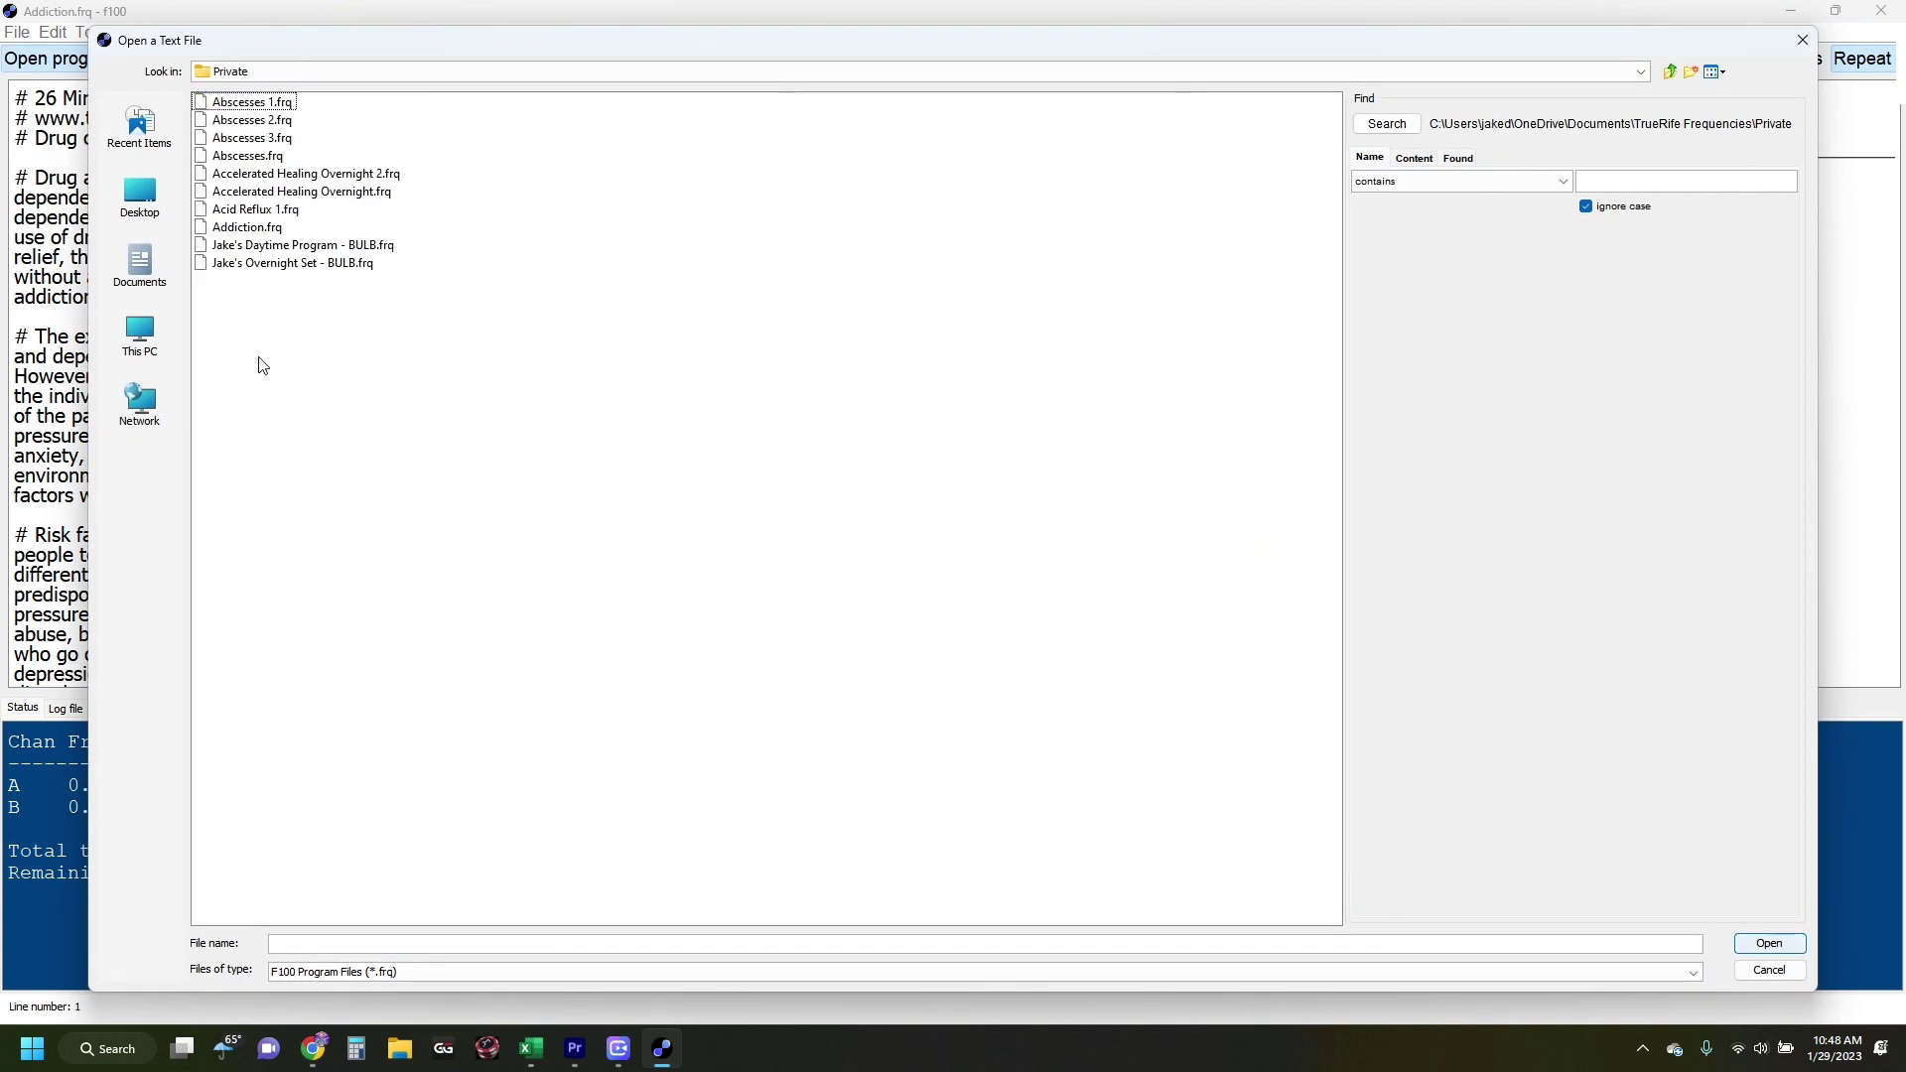
click(251, 266)
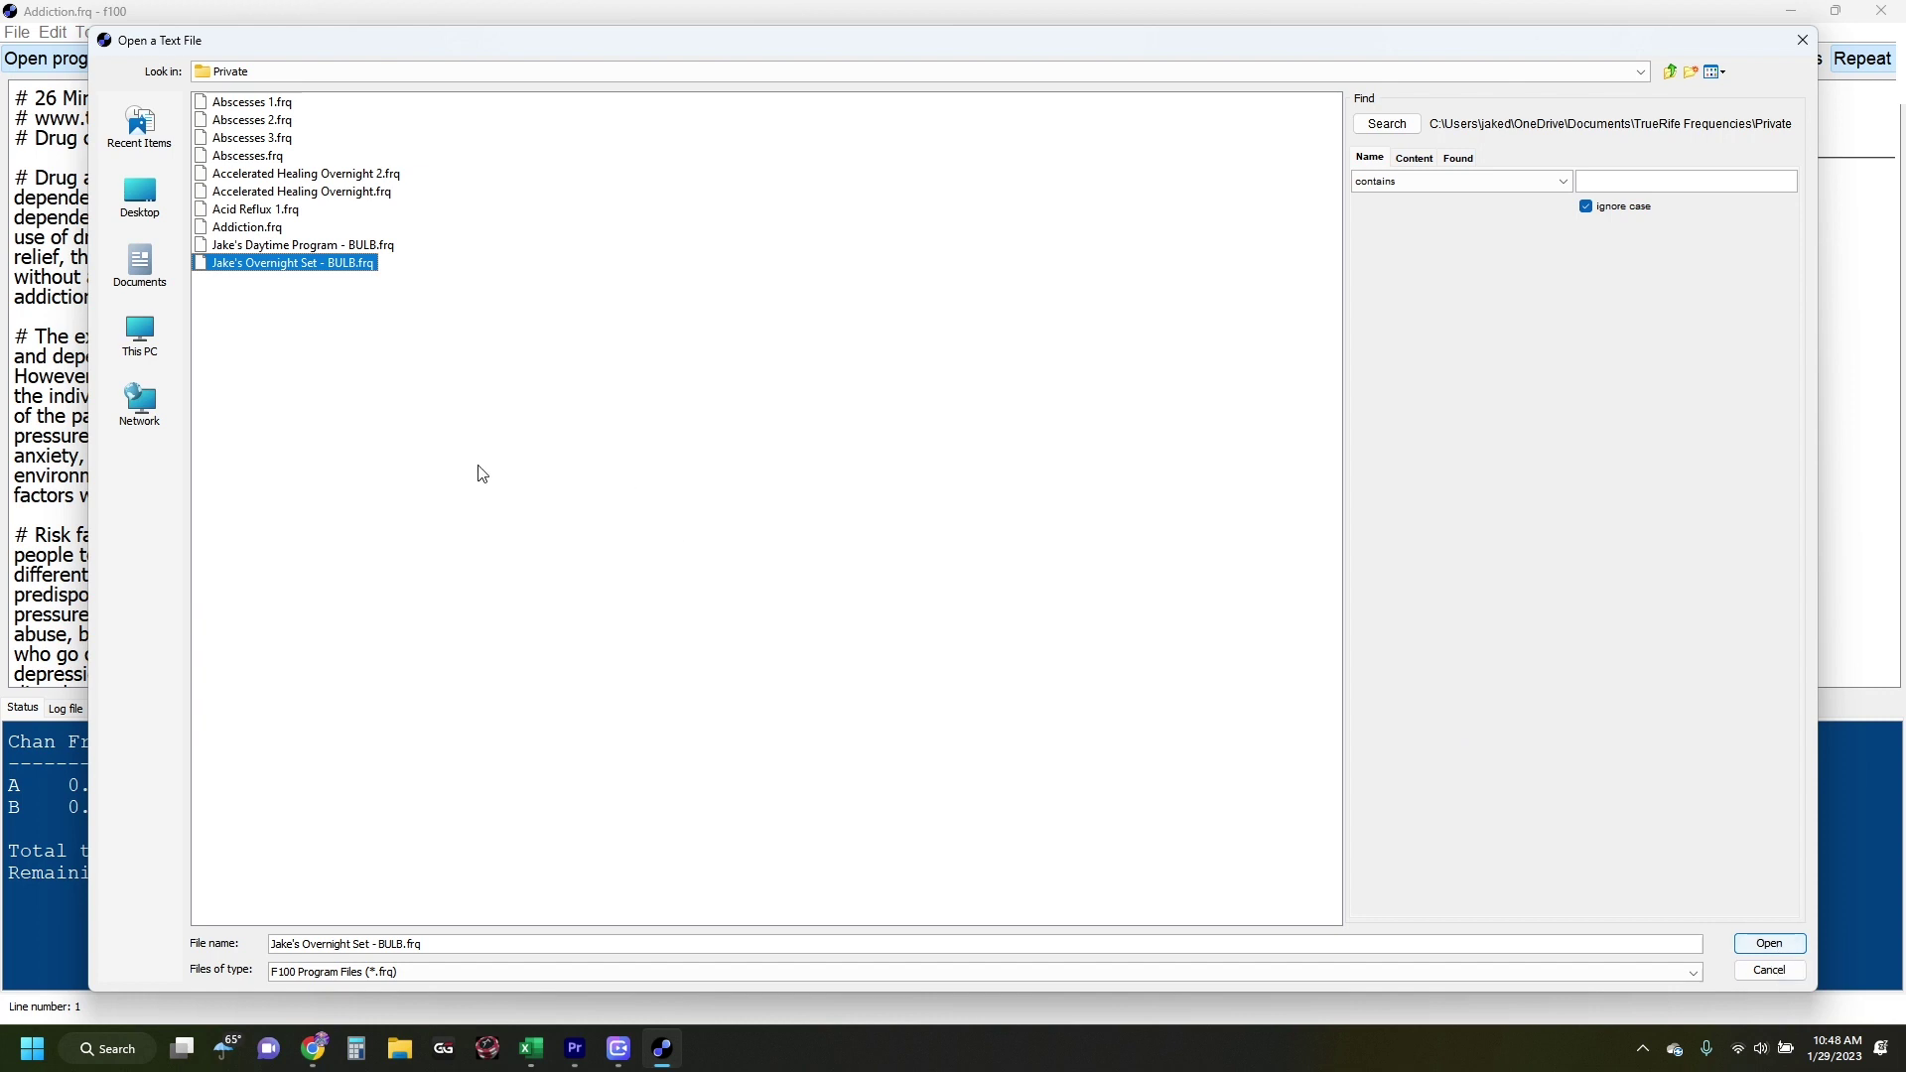
click(1775, 946)
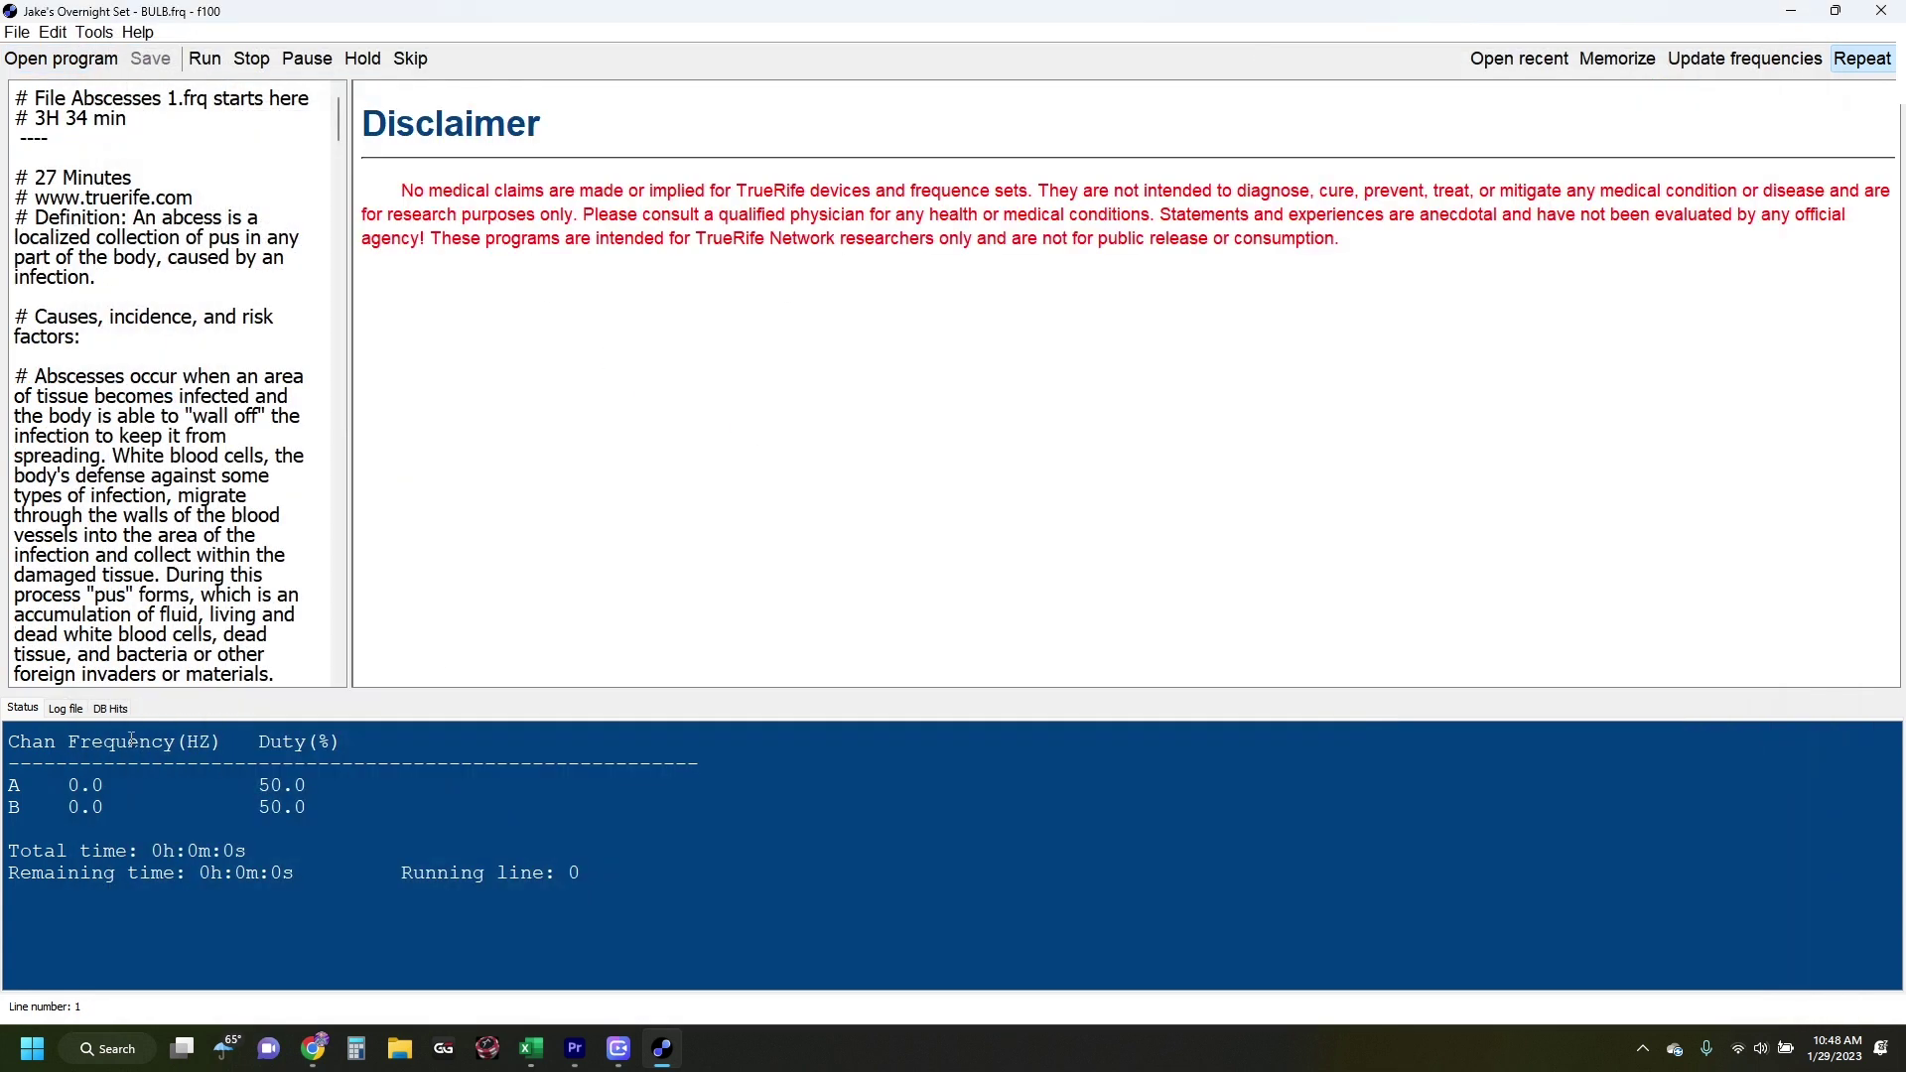
- Copy the owner's "Overnight Set - BULB.frq" program from the Private folder to the frequency generator, accepting the caution
click(17, 32)
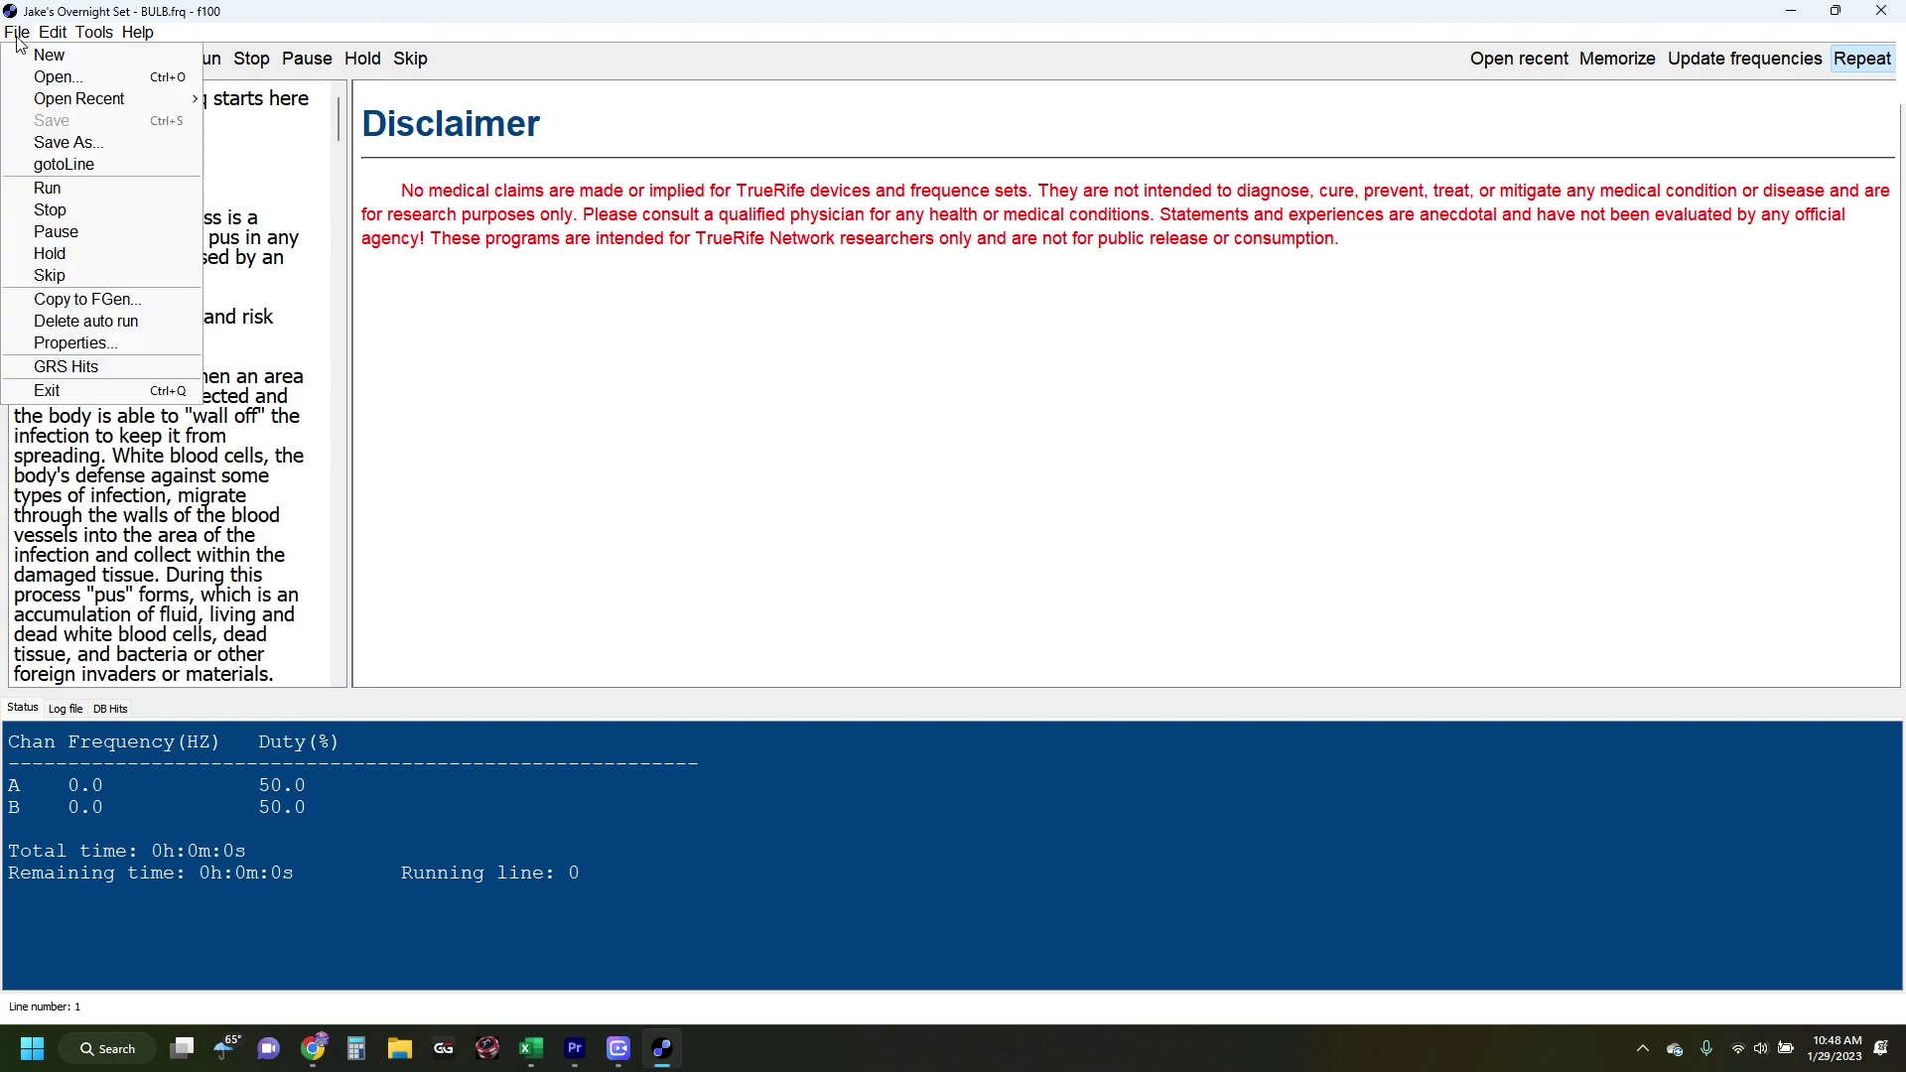
click(62, 300)
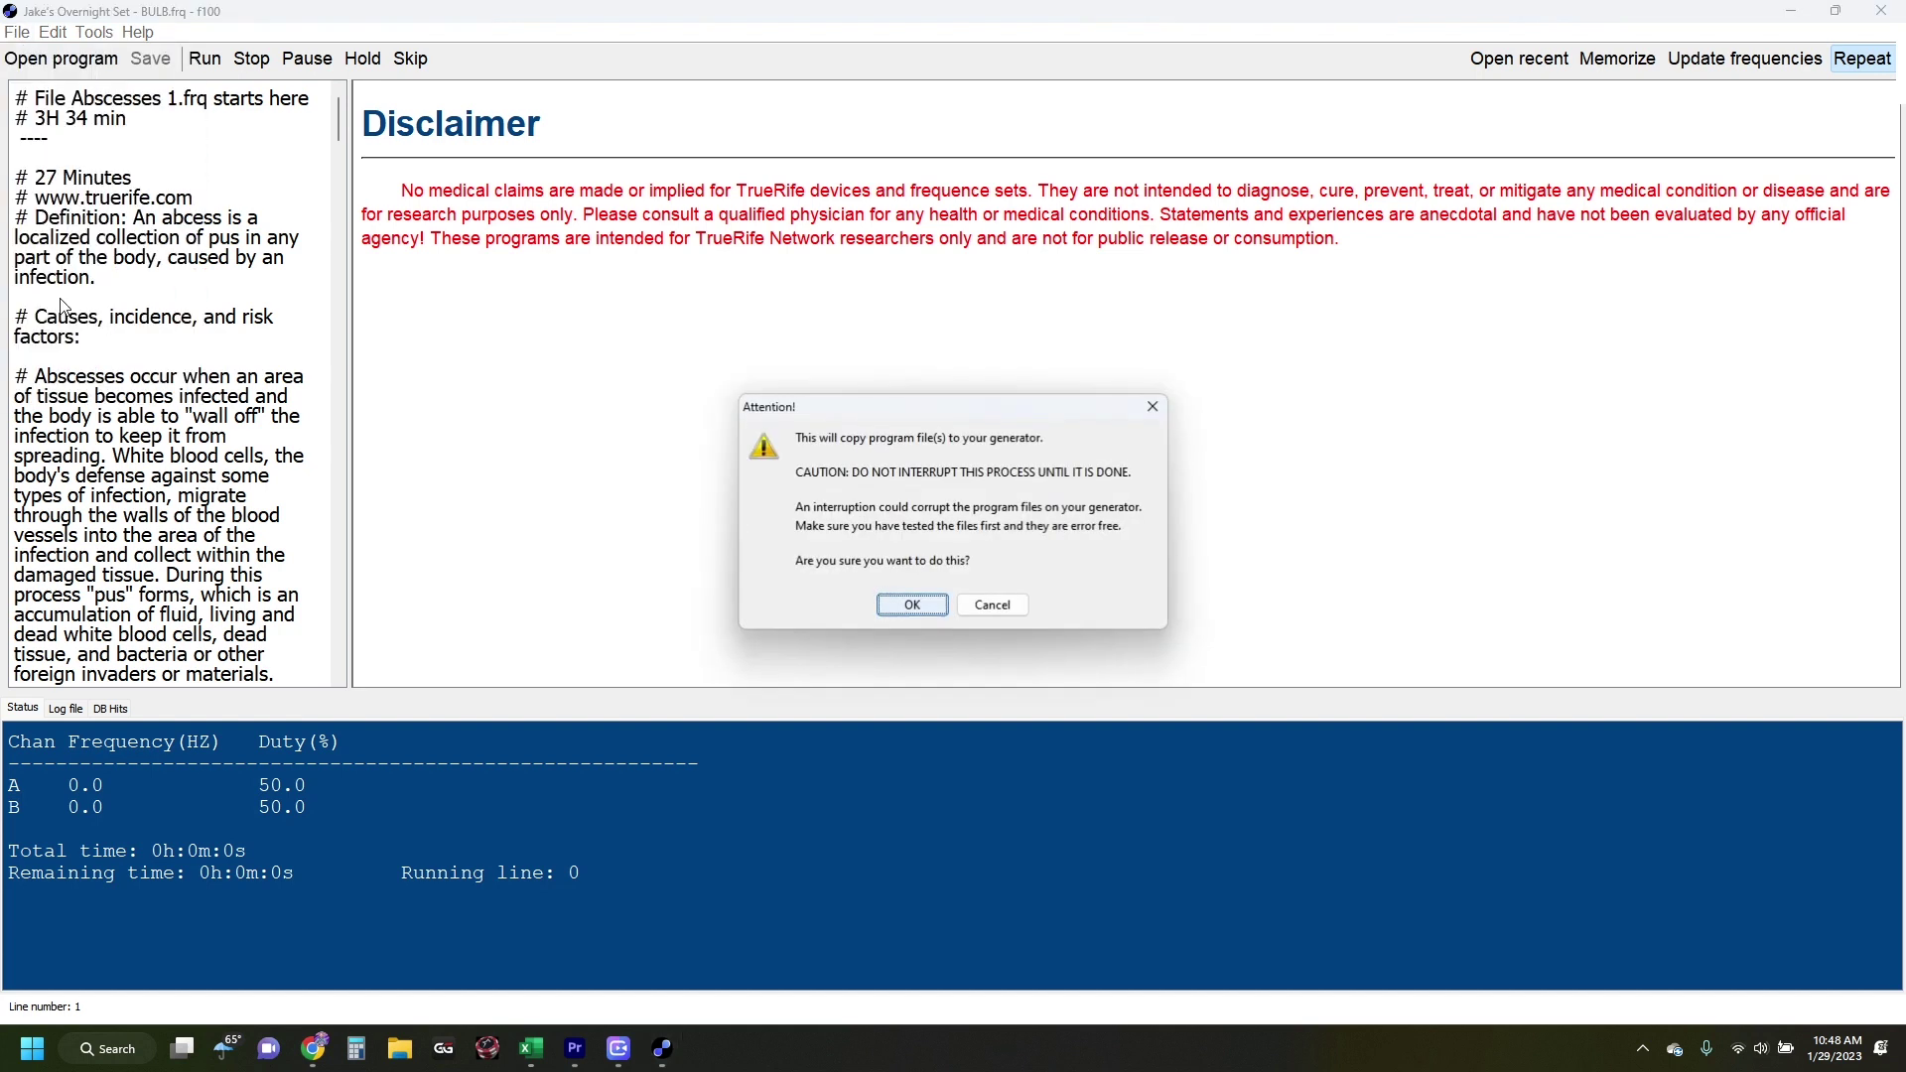
click(911, 605)
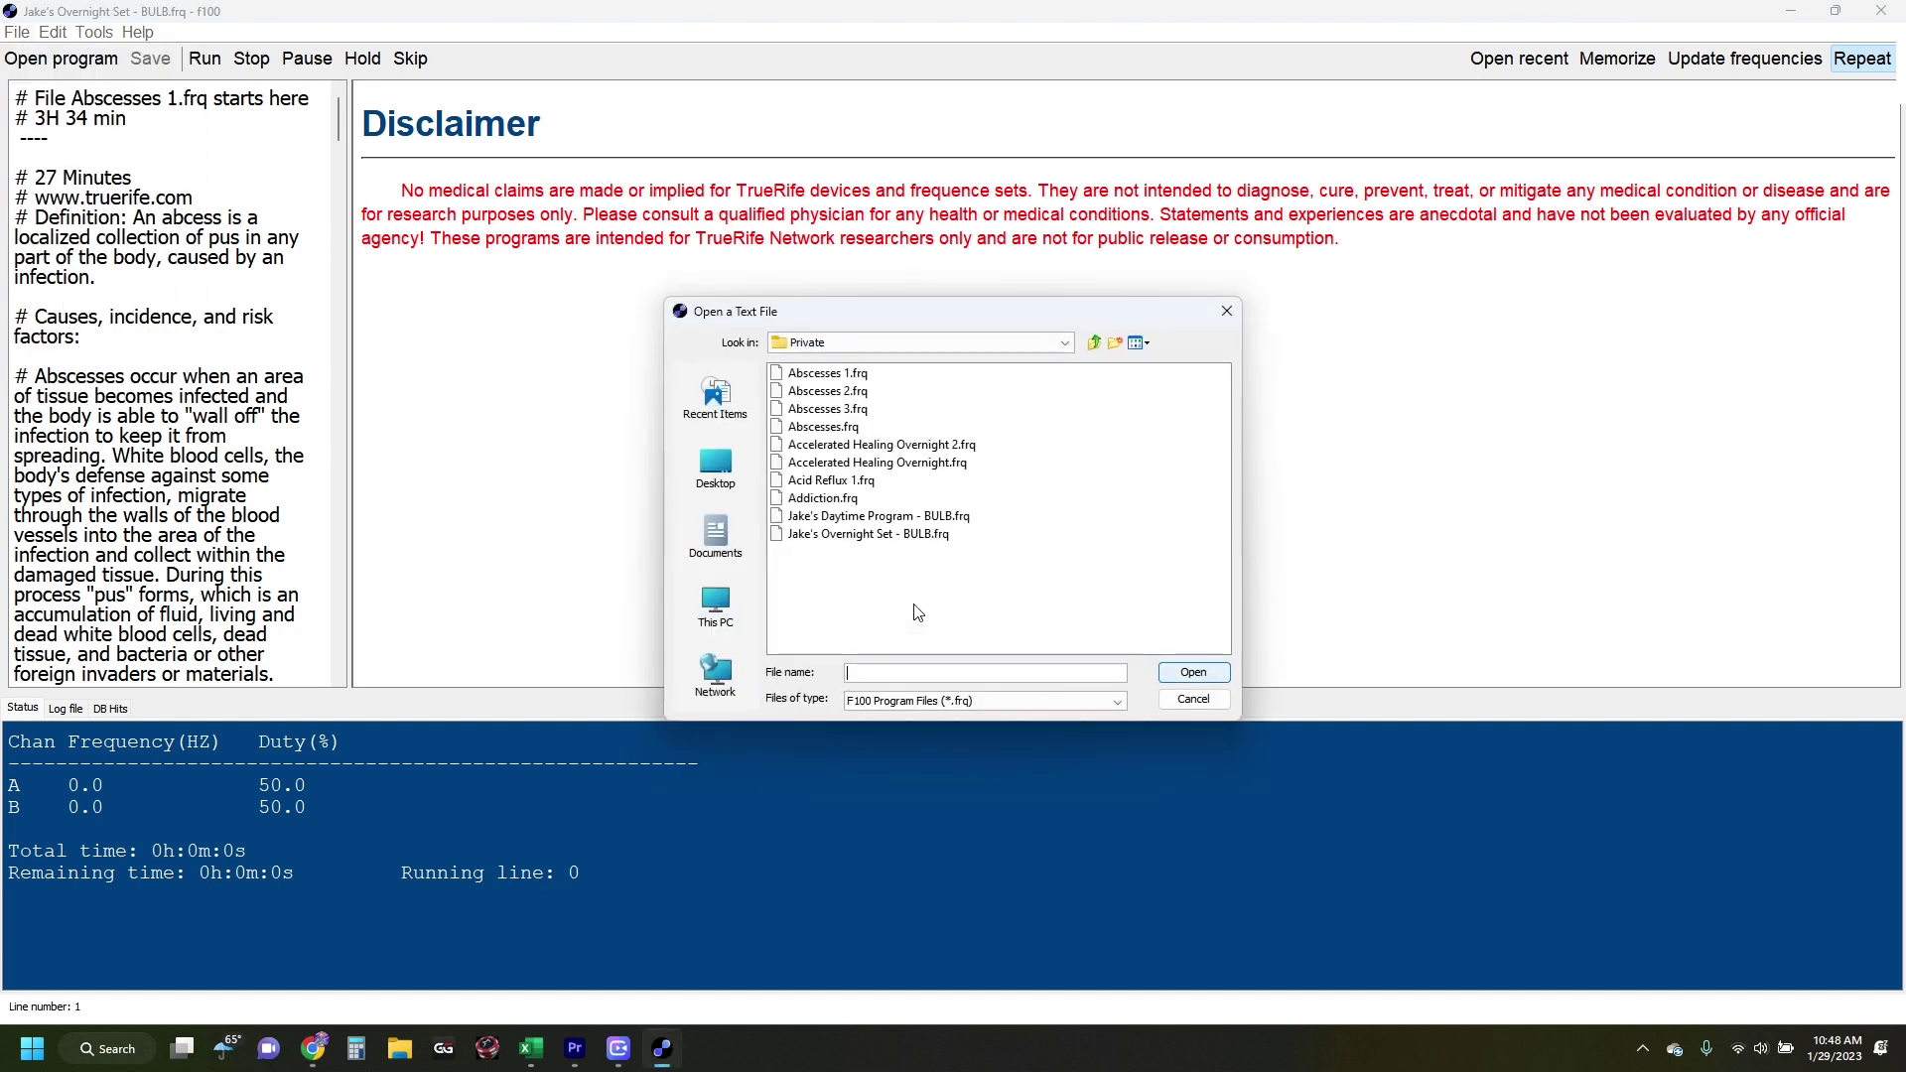
click(821, 537)
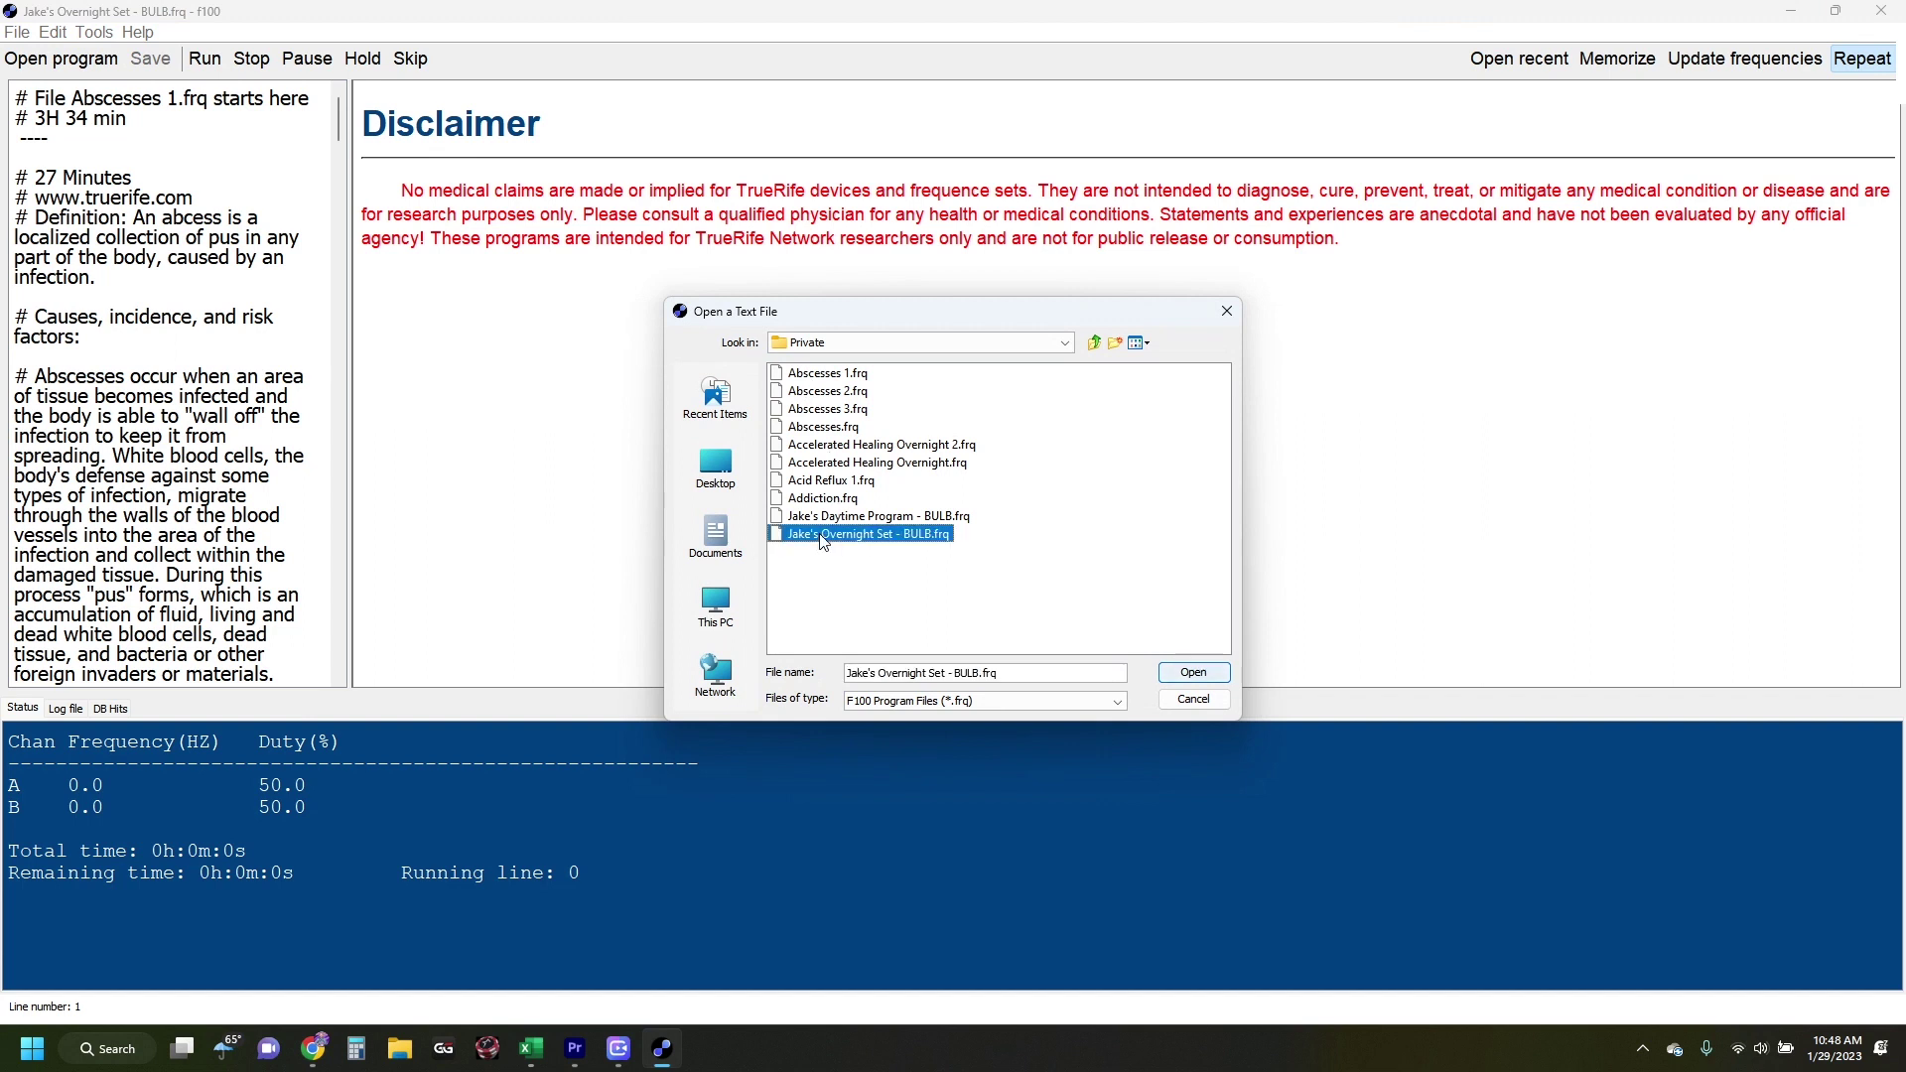
click(1194, 673)
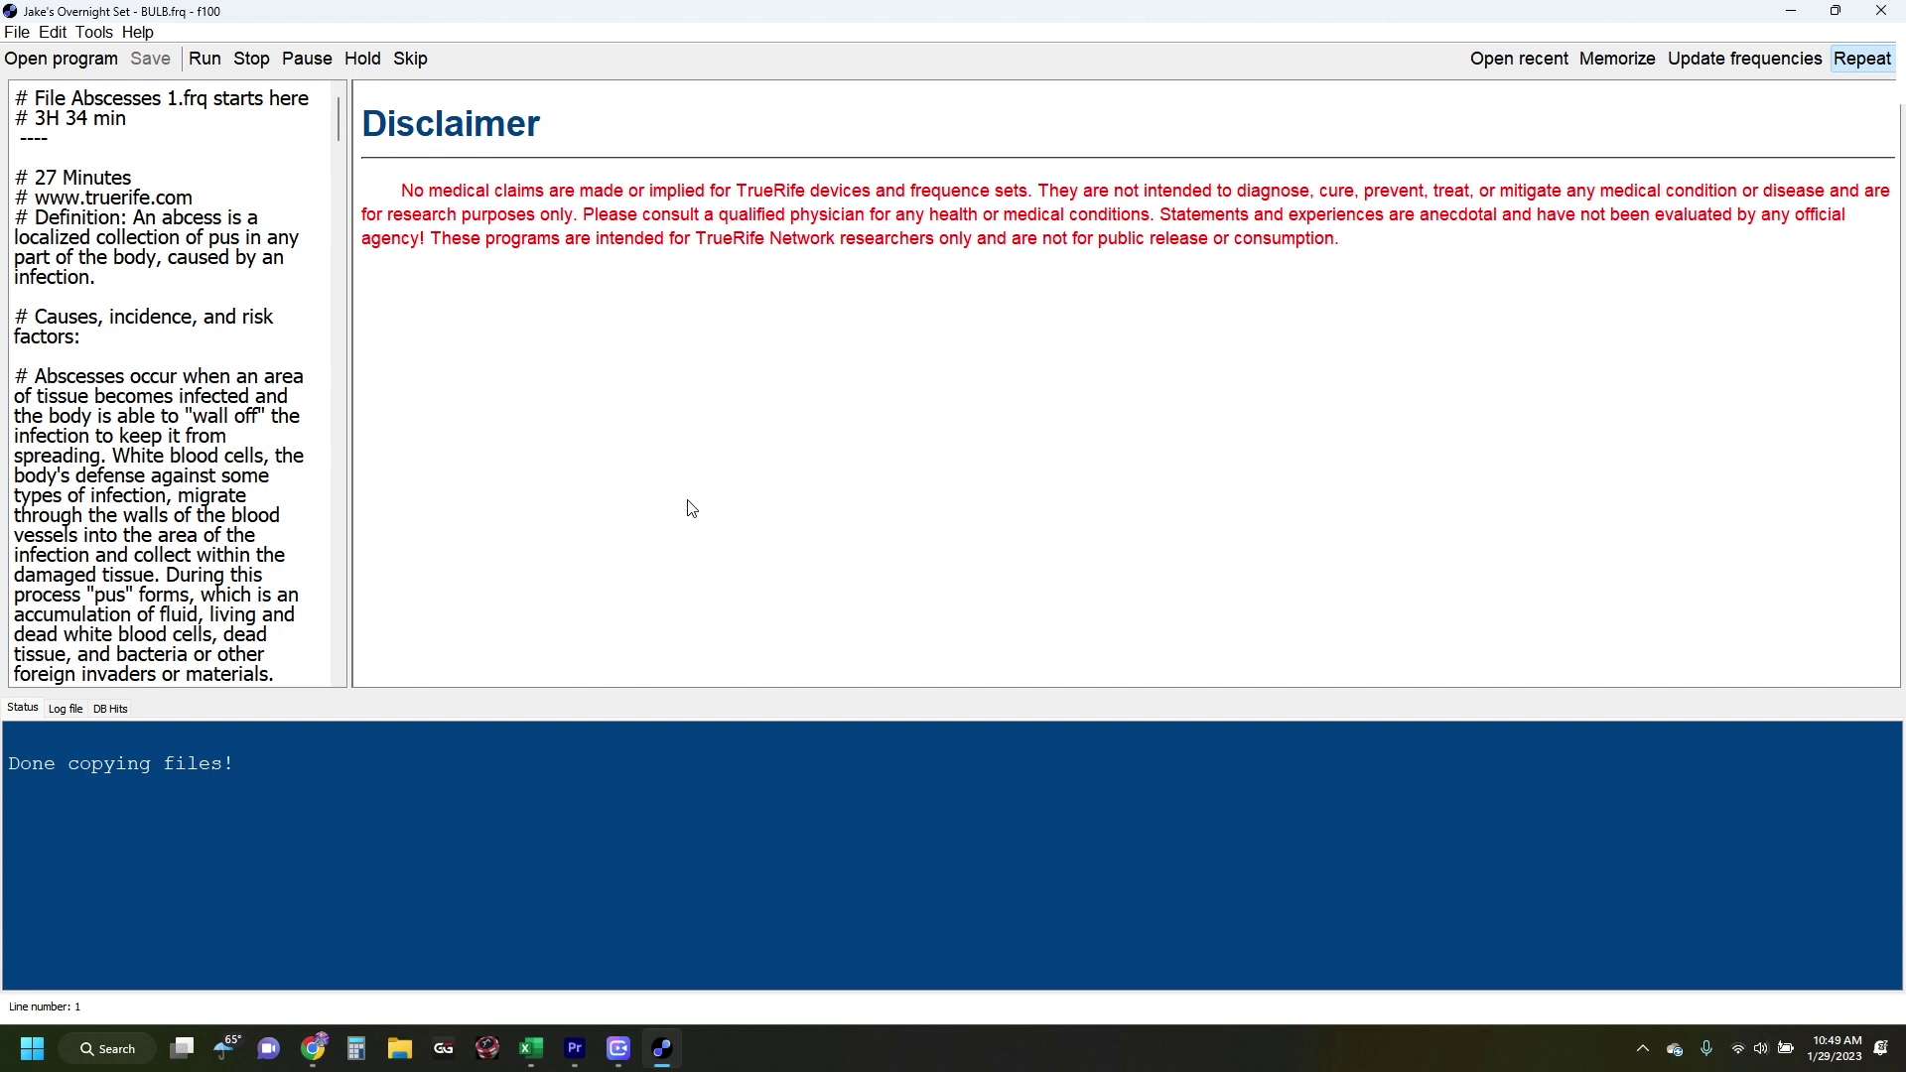
- Delete the autorun file from the frequency generator and confirm the deletion
click(18, 32)
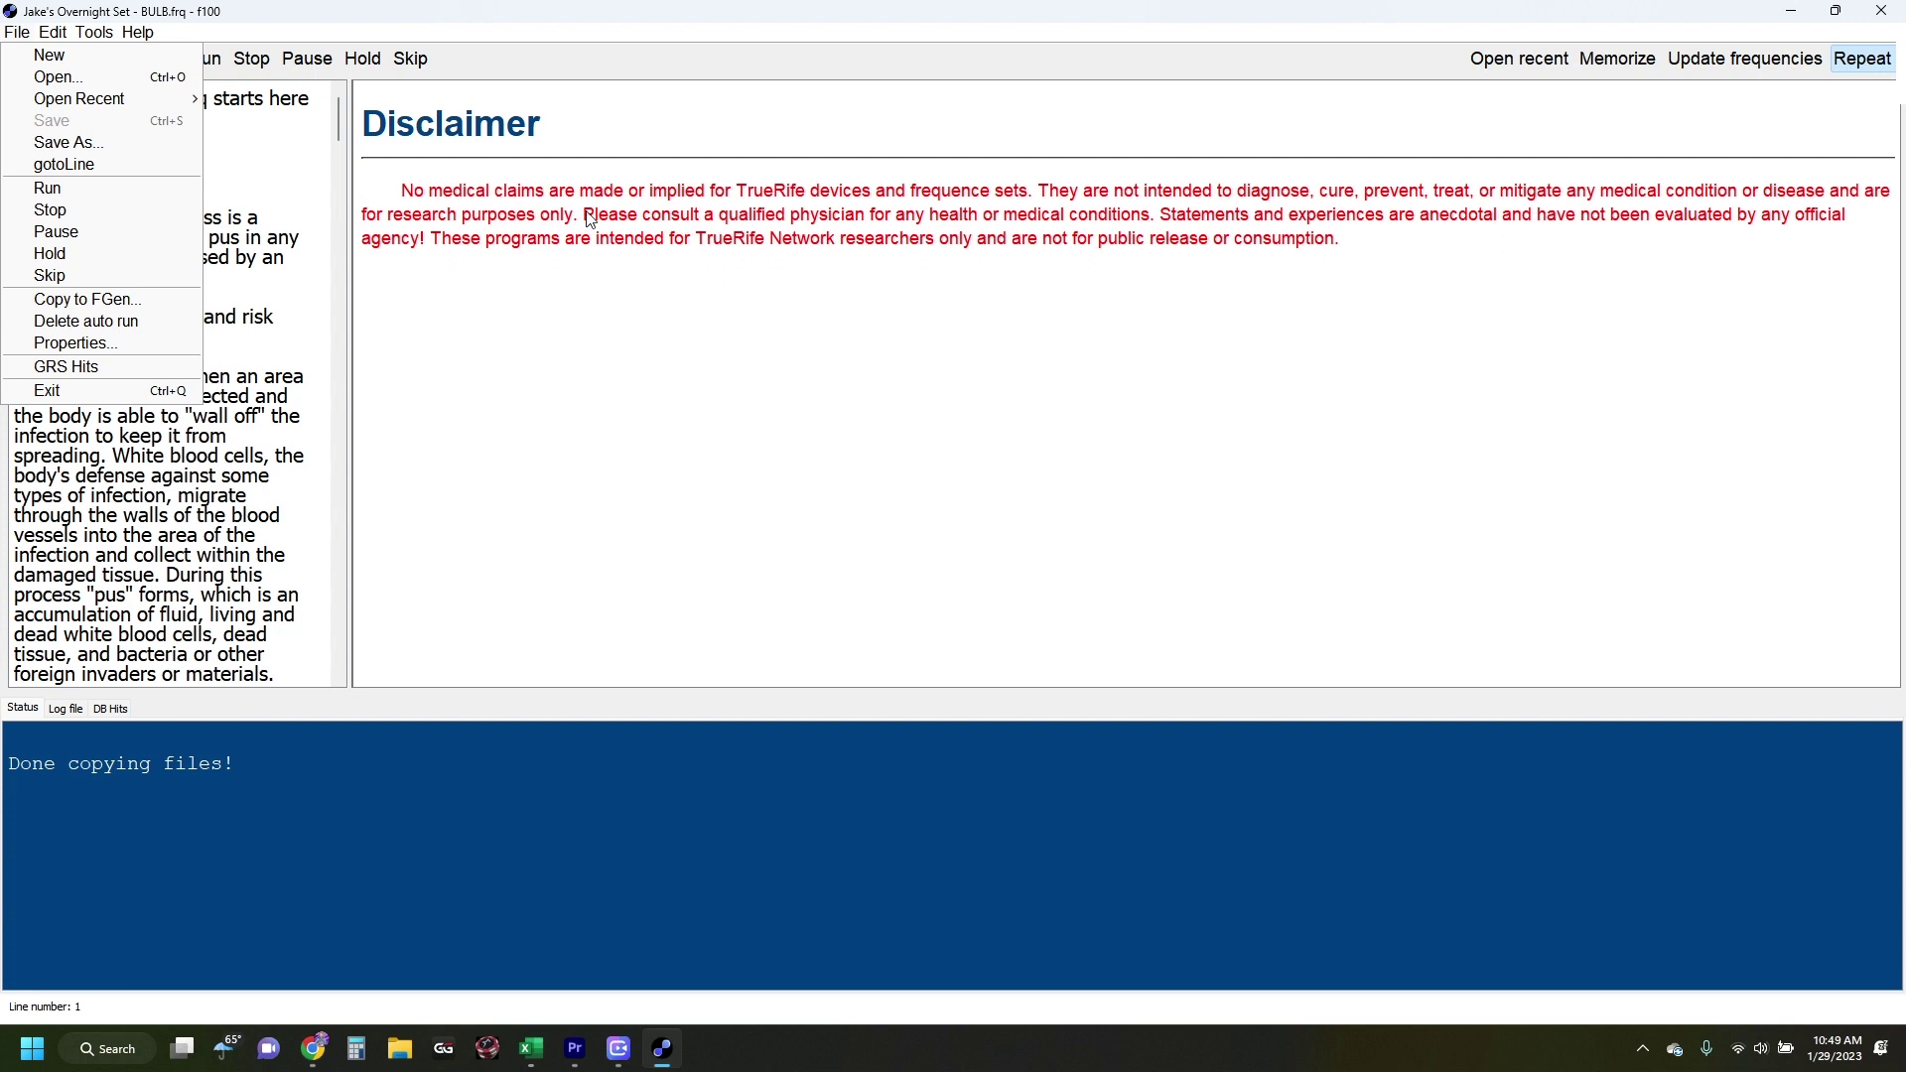
click(109, 321)
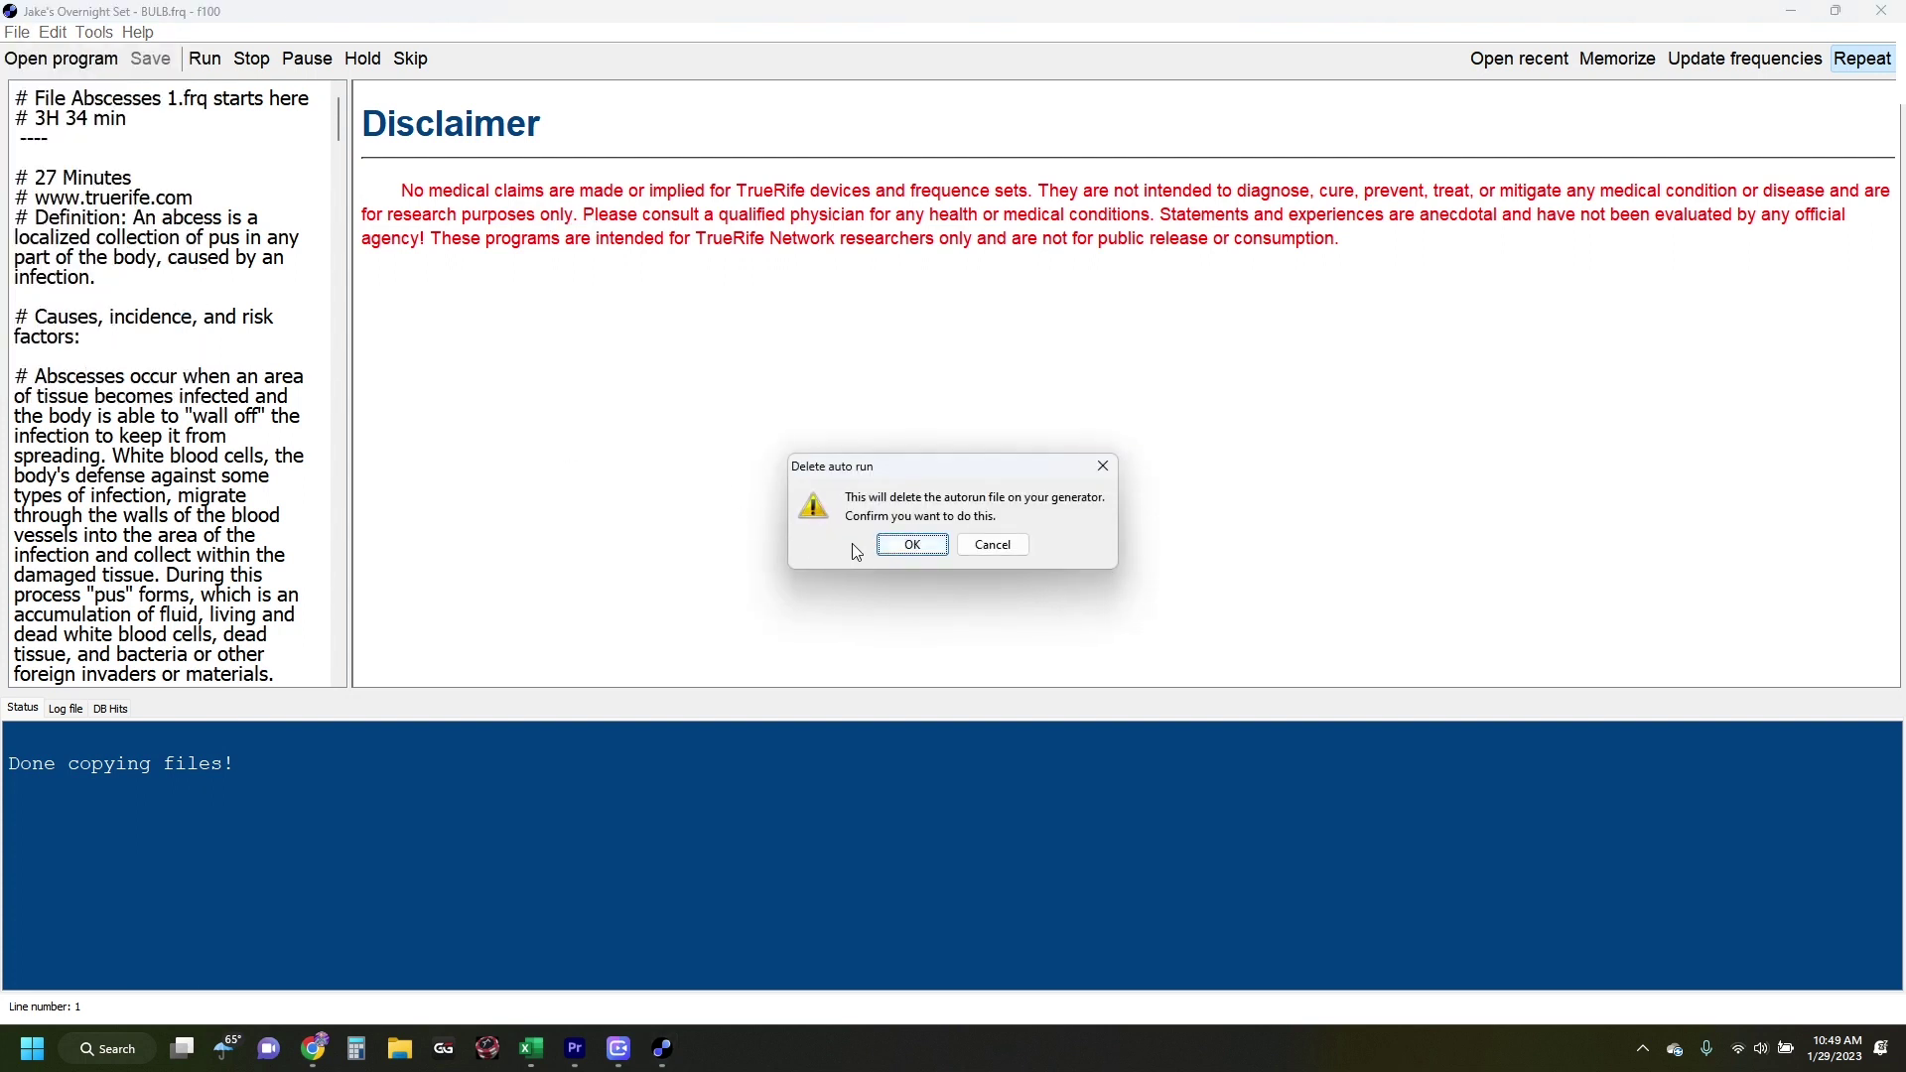
click(893, 544)
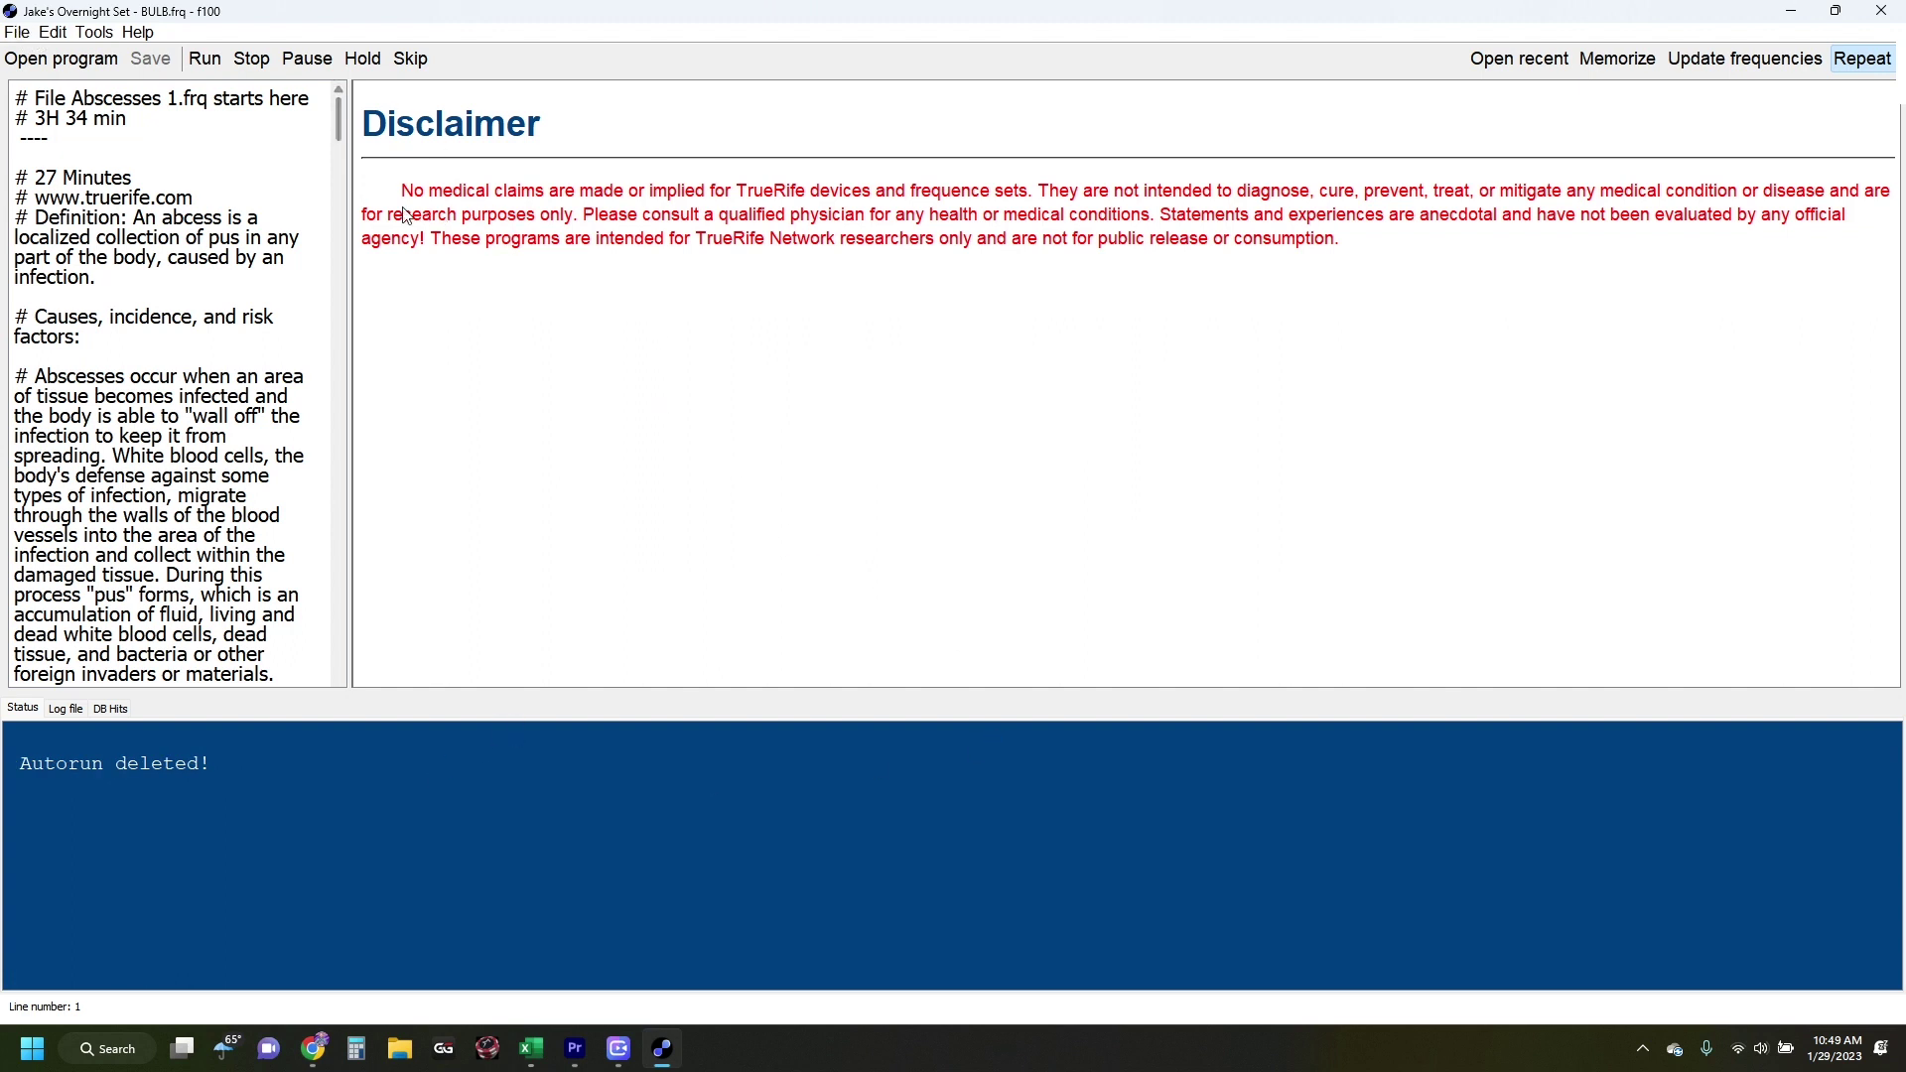
click(93, 34)
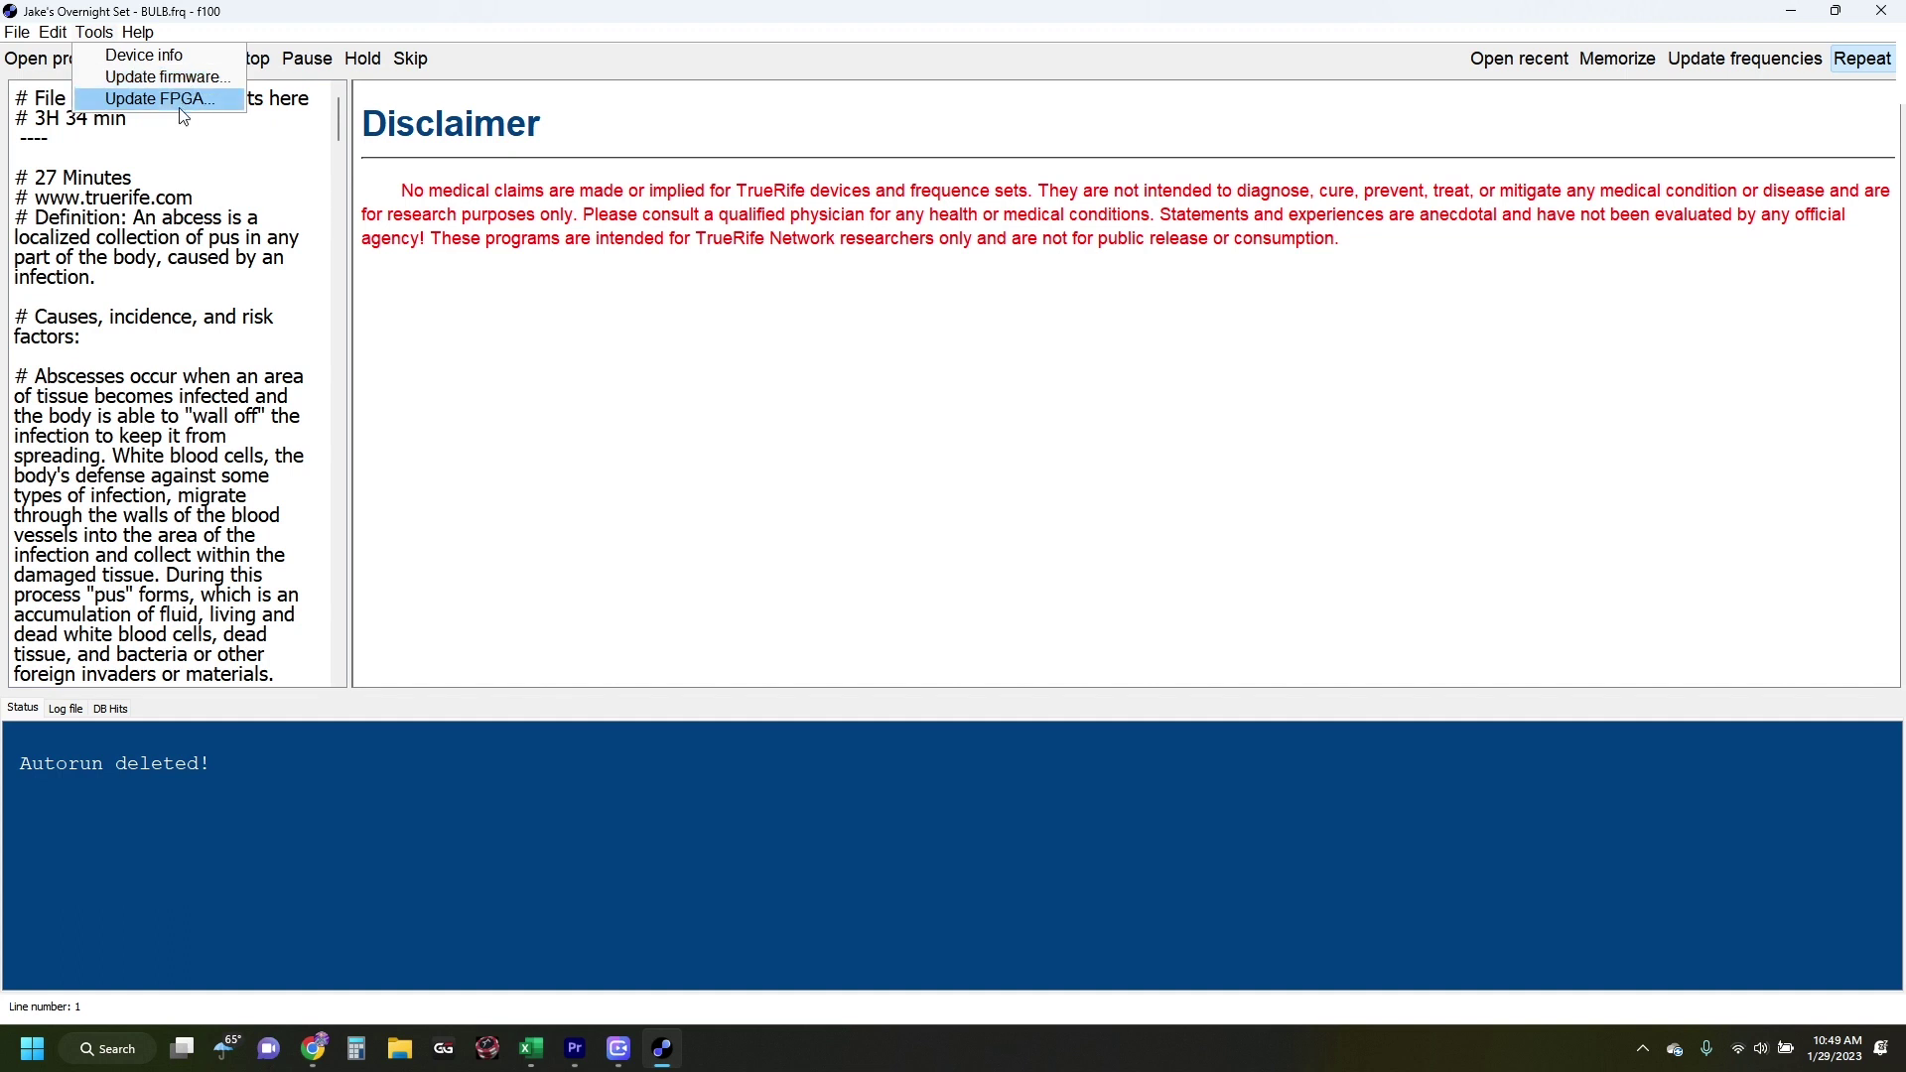
mouse_move(135, 42)
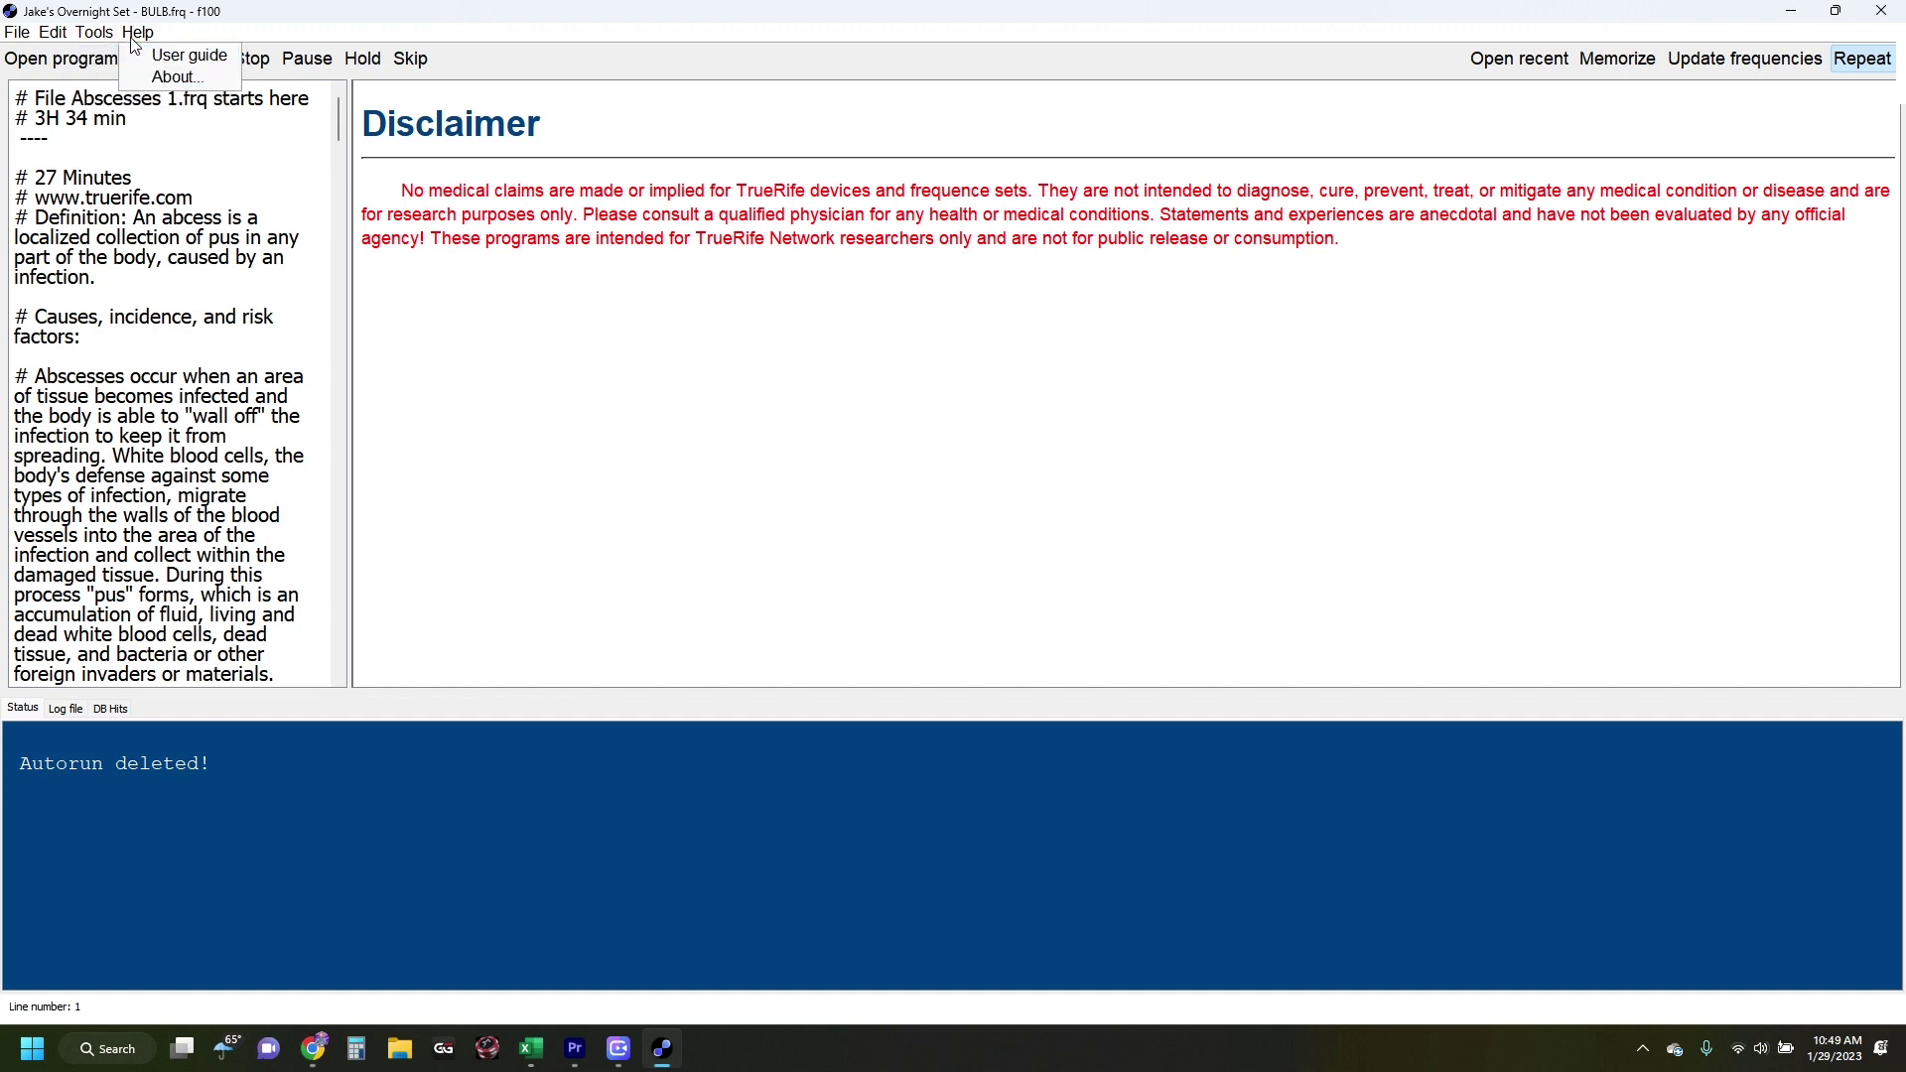
click(643, 316)
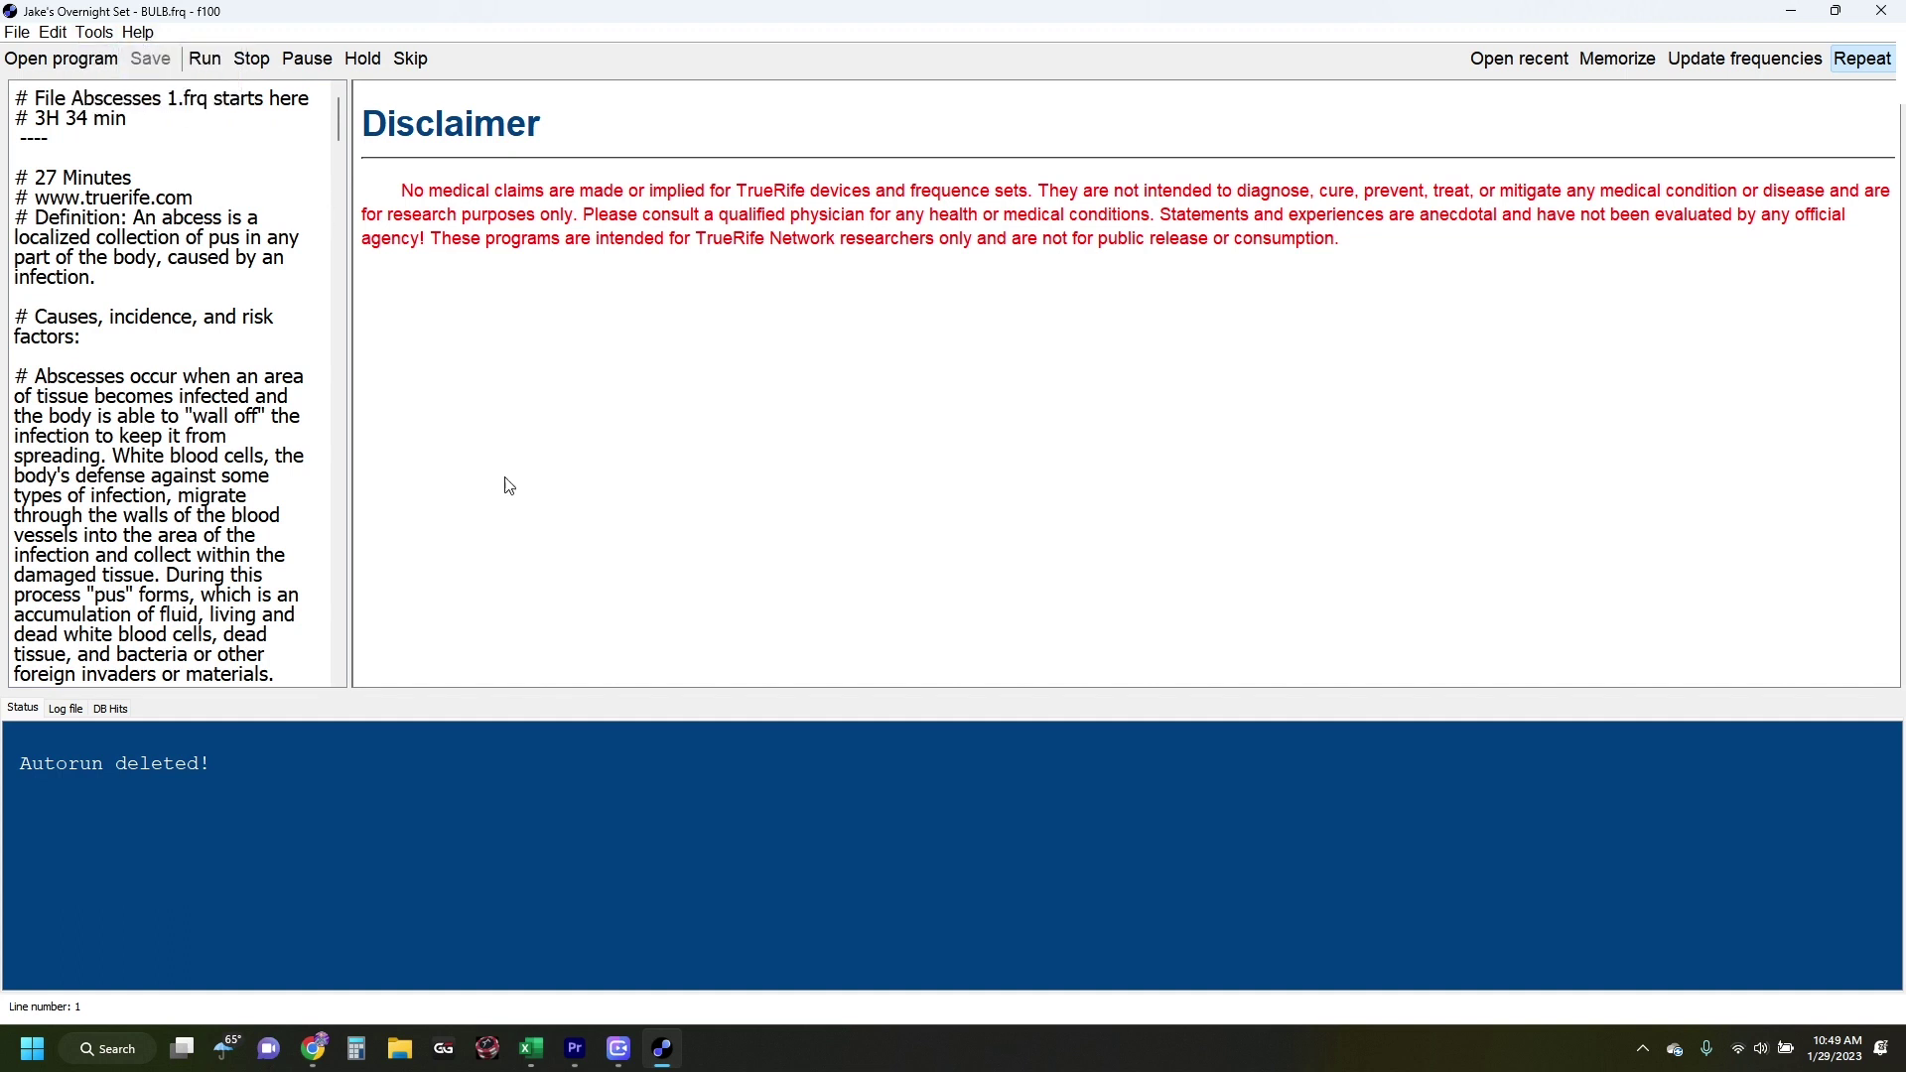